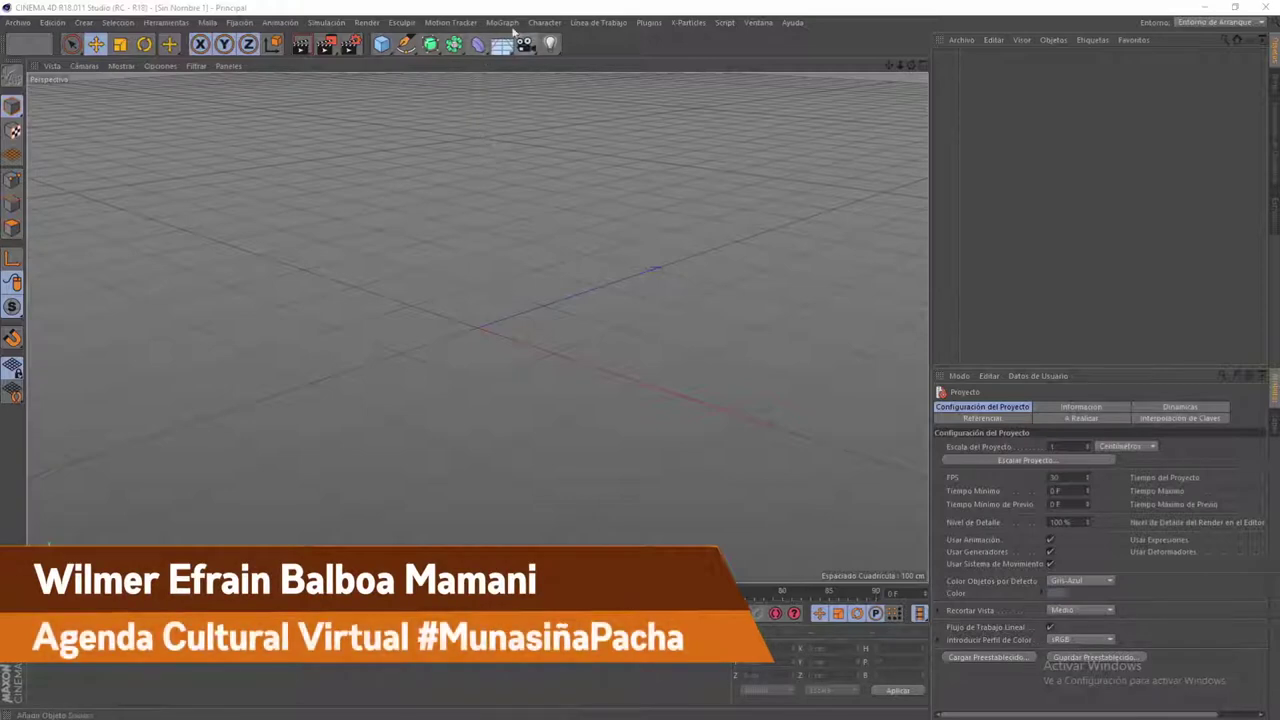
Add a MoGraph MoText object and set its alignment to Centro
click(504, 22)
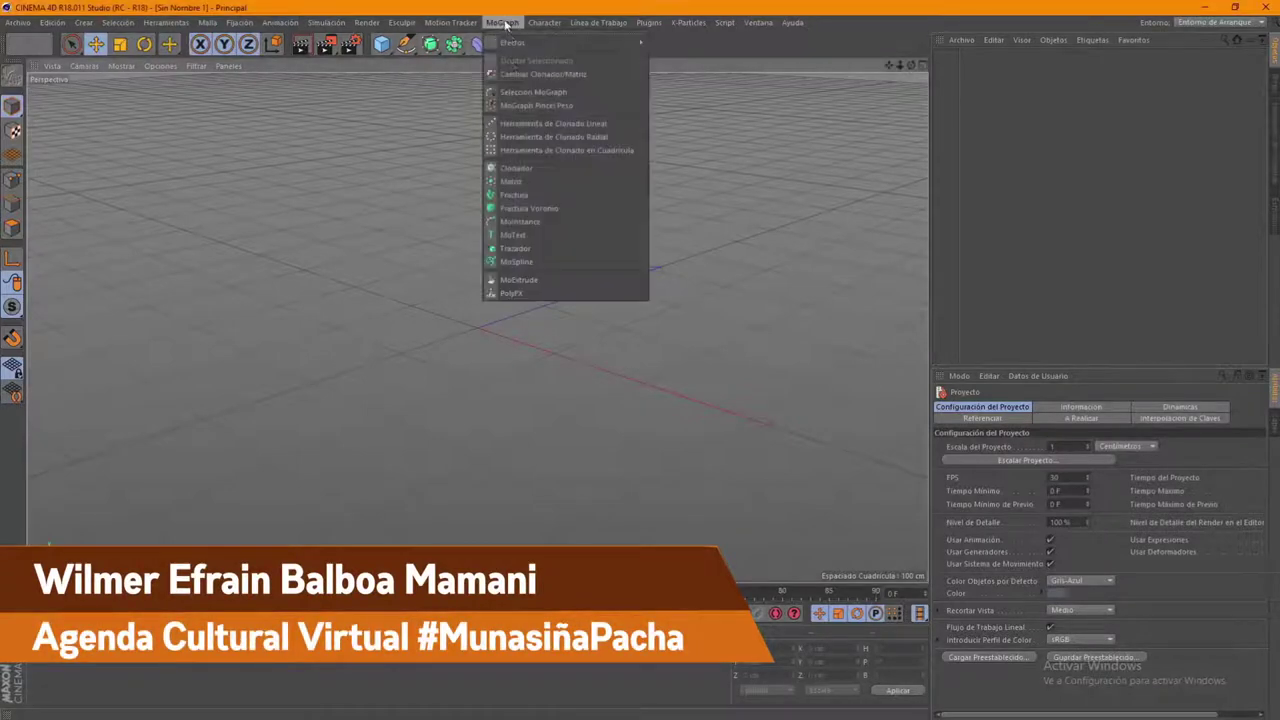
click(507, 236)
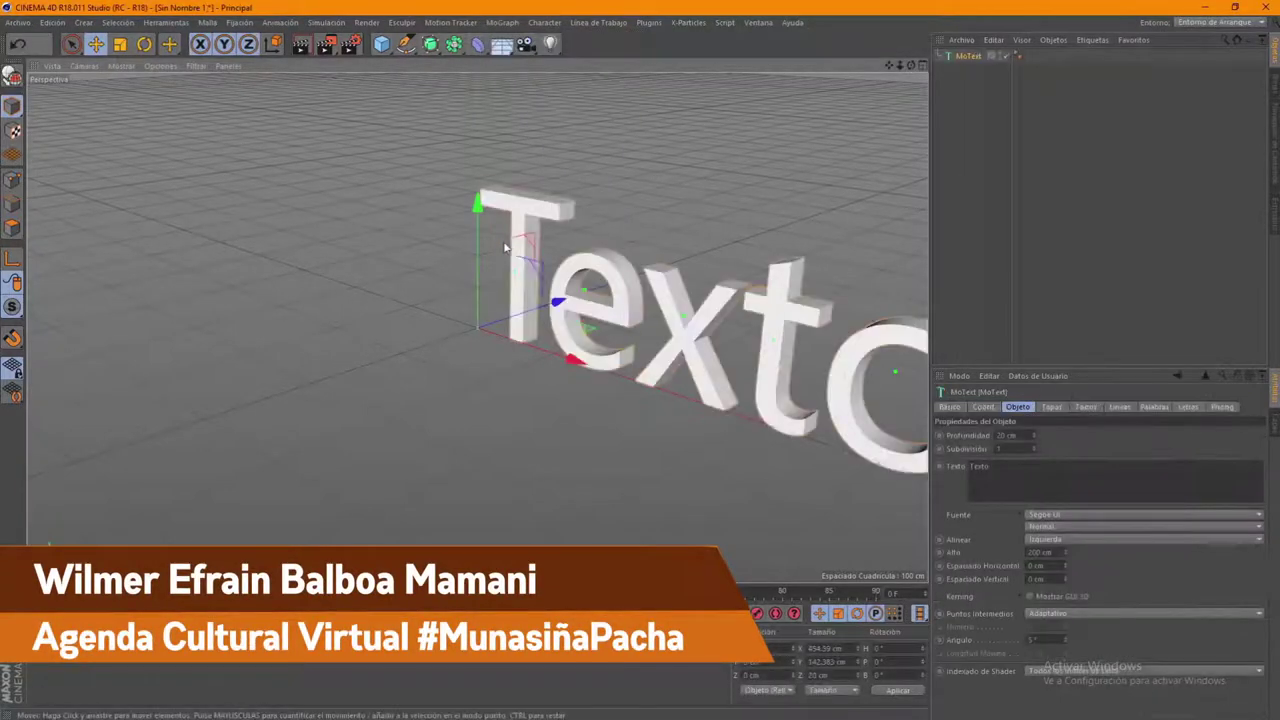
click(1055, 539)
click(1050, 553)
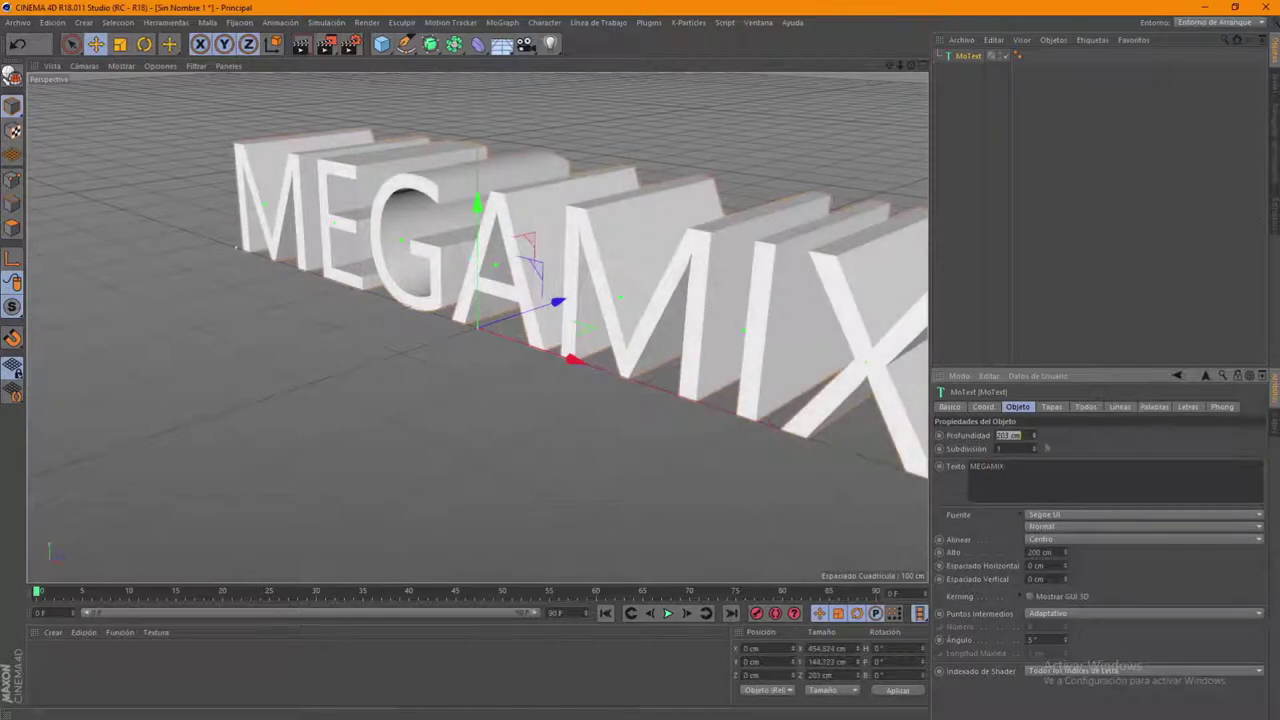
Set both start and end caps to Tapa con Canto with a 20 cm radius and 6 steps
click(1052, 408)
click(1129, 434)
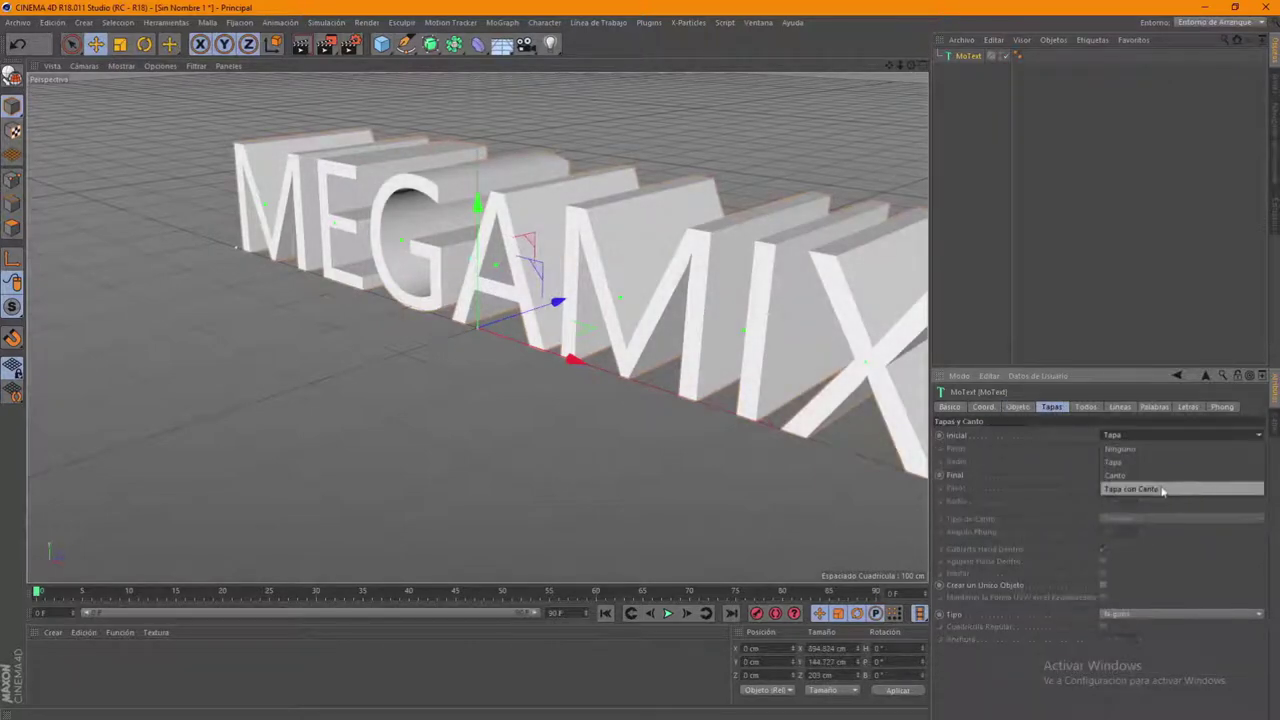
click(1160, 490)
click(1129, 476)
click(1140, 510)
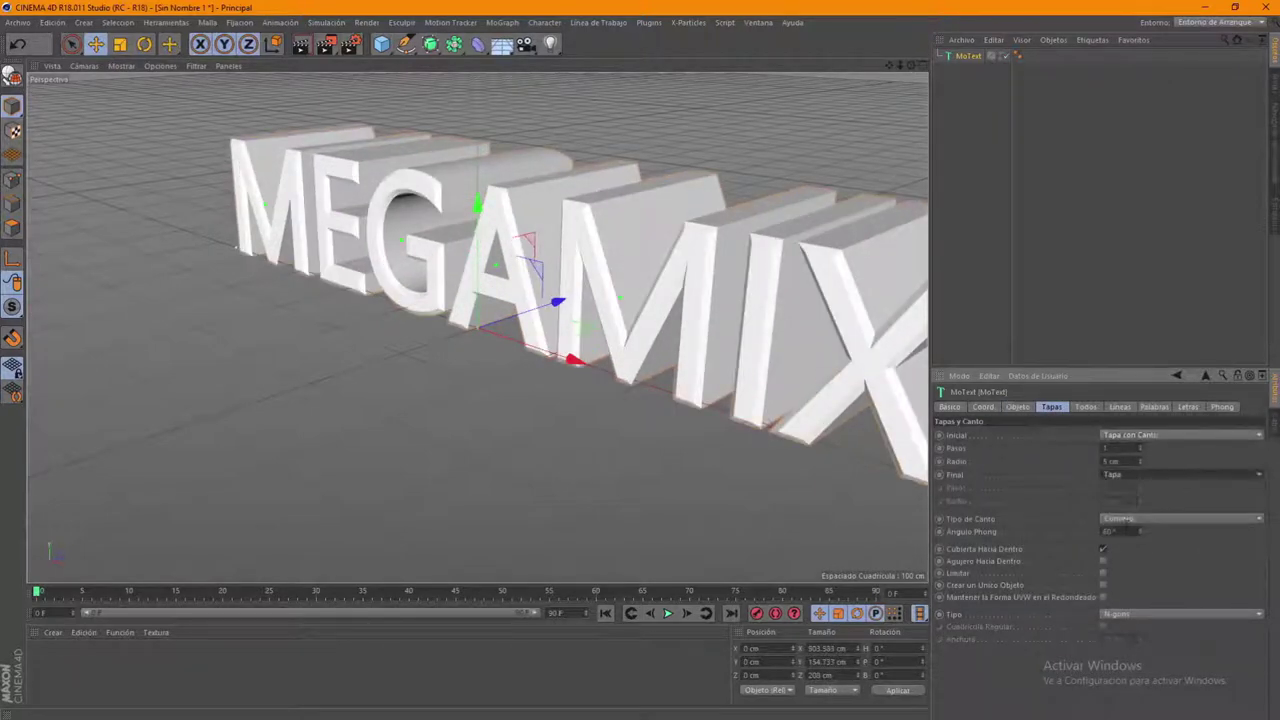
text(20)
key(Return)
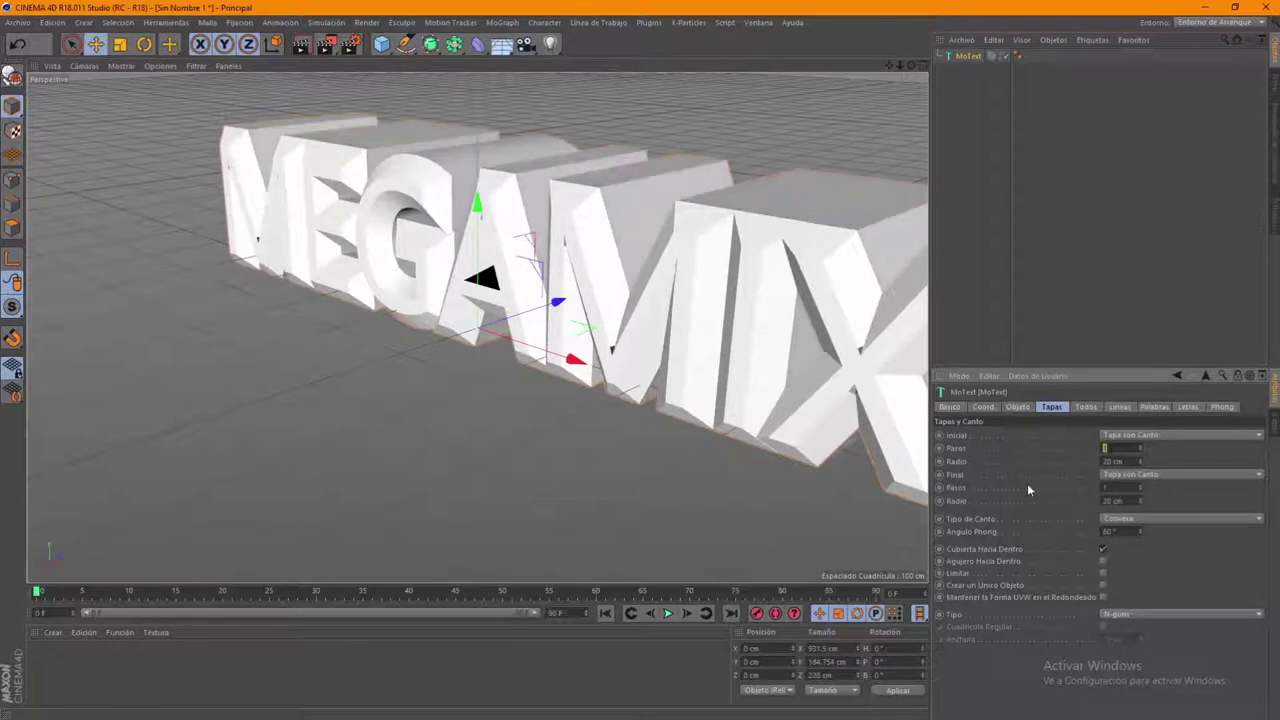
text(6)
key(Tab)
text(6)
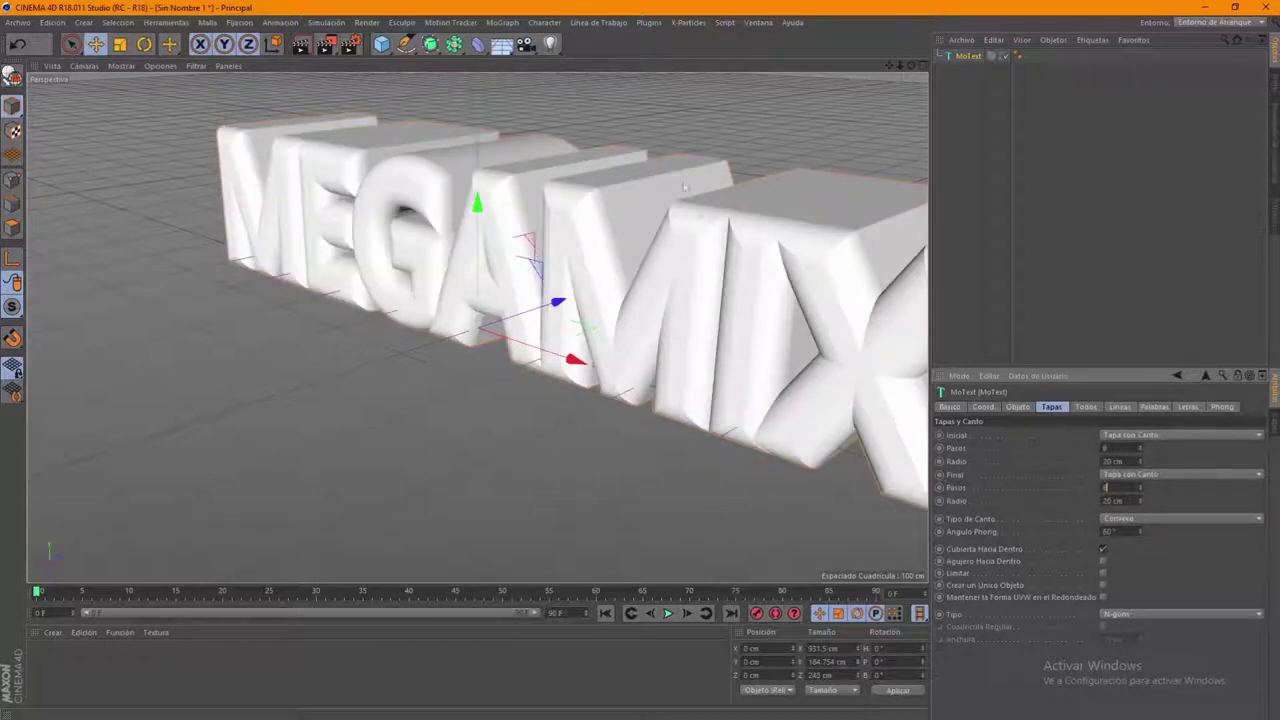
mouse_move(910, 65)
mouse_down()
mouse_move(860, 70)
mouse_move(918, 65)
mouse_up()
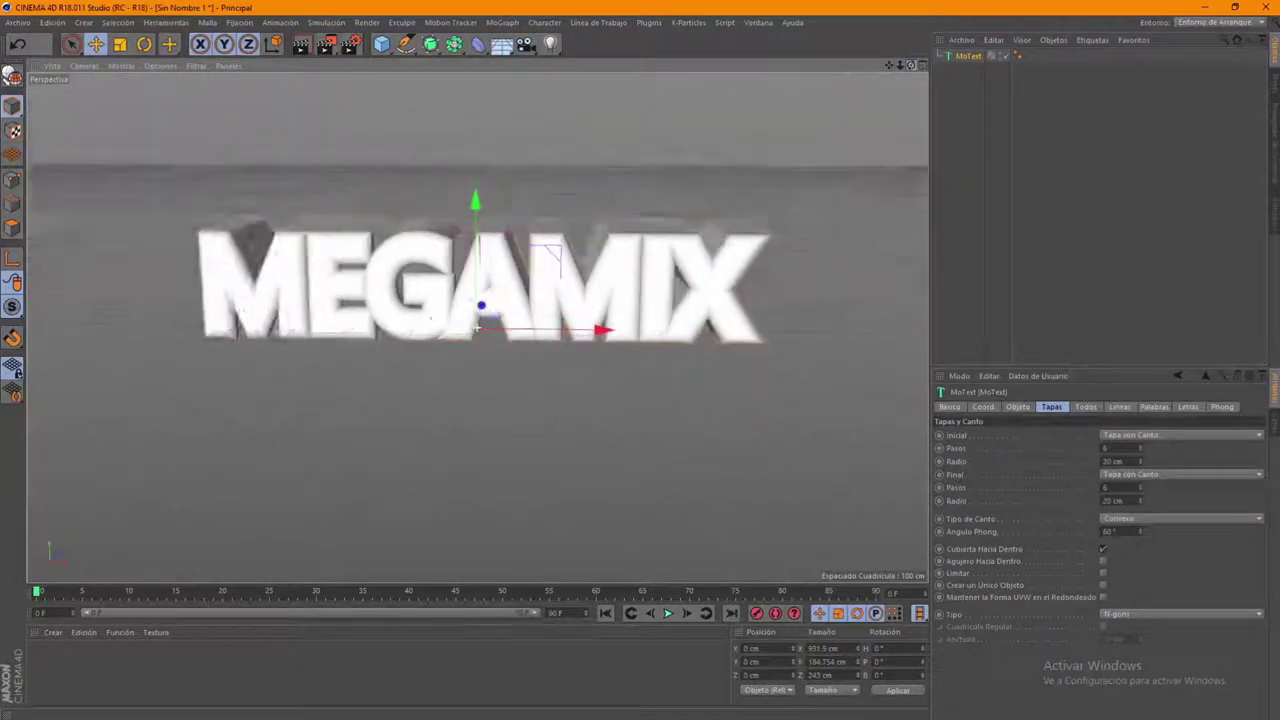
click(1020, 407)
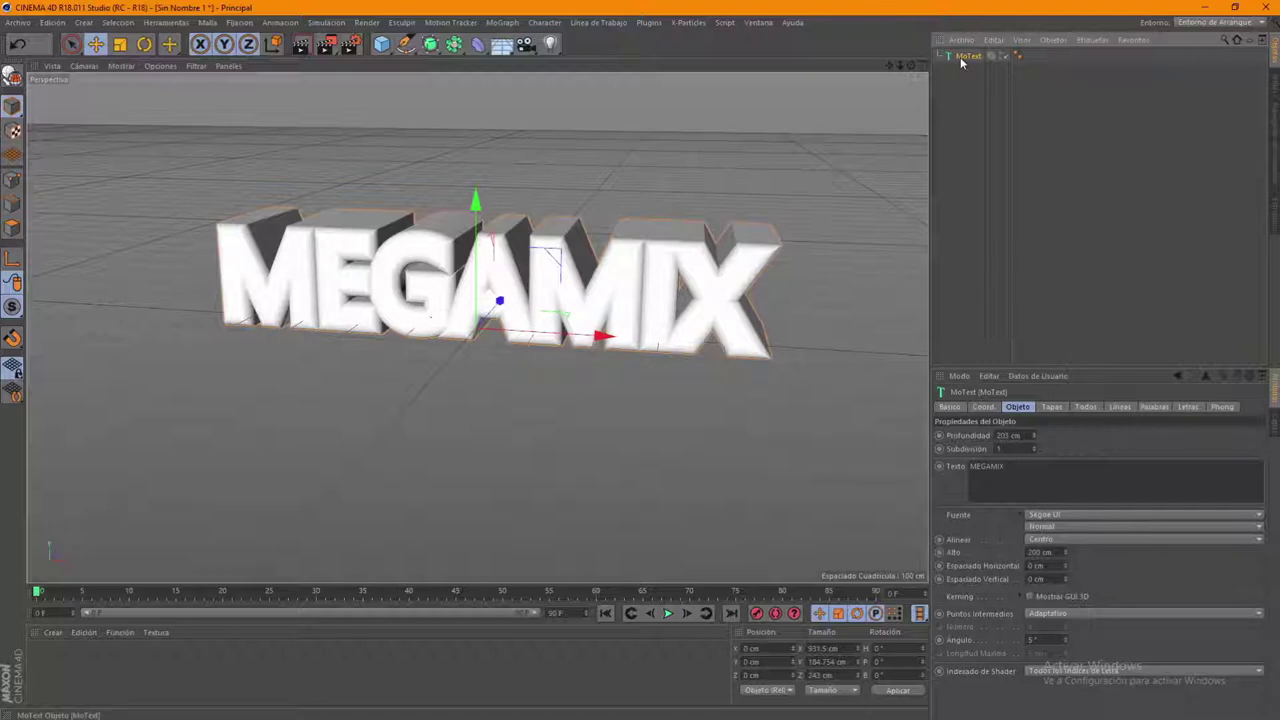
Duplicate the MEGAMIX text and slide the copy to its right in the top view
scroll(490, 290, down, 2)
scroll(490, 290, down, 2)
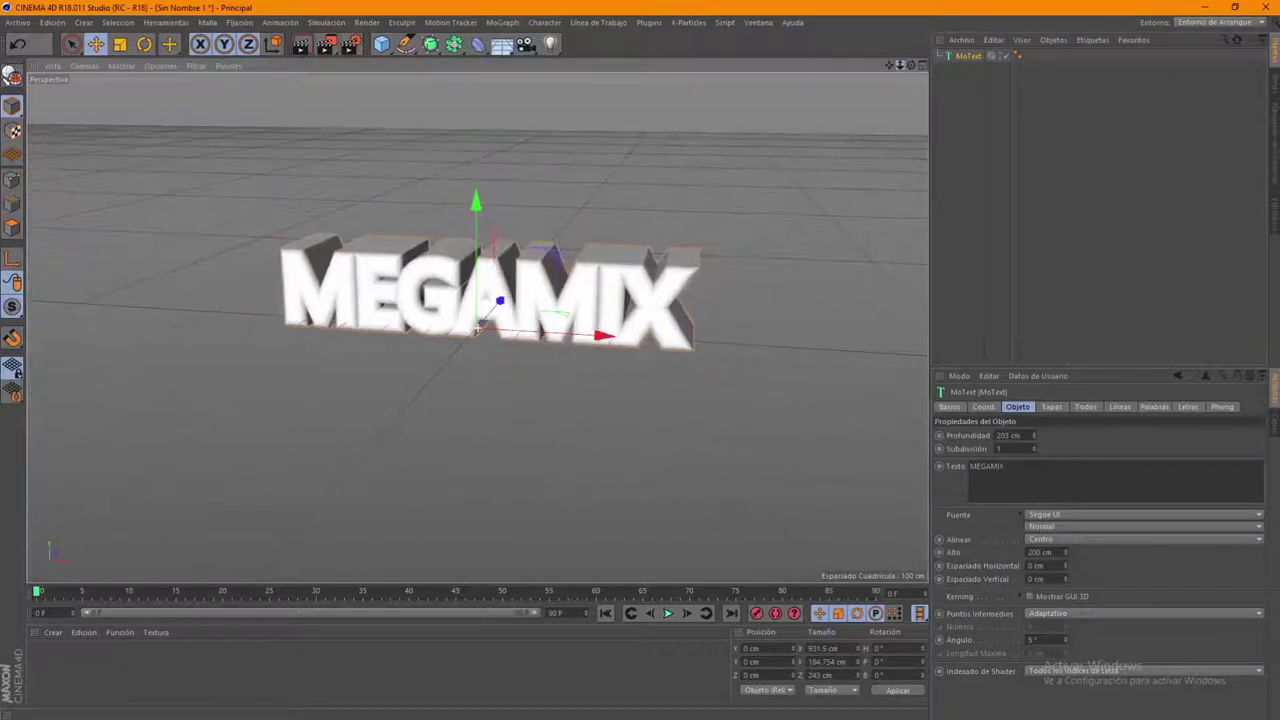
drag(910, 64, 870, 80)
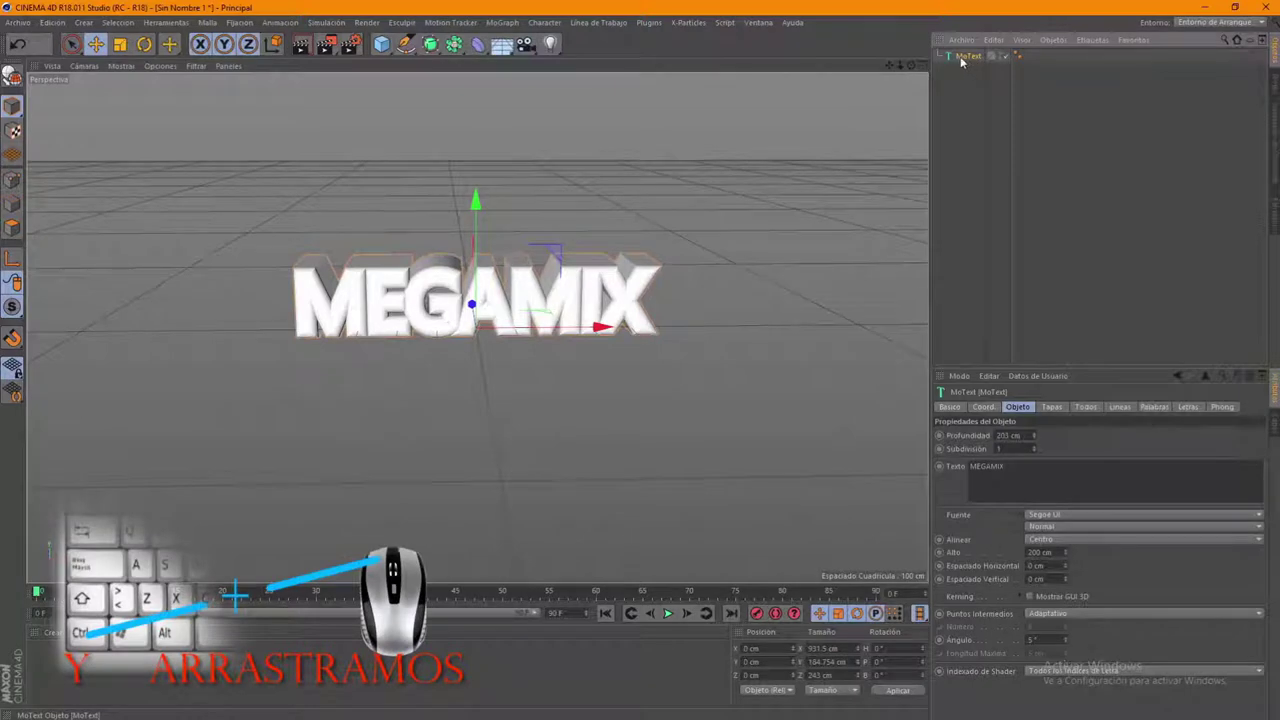
ctrl+drag(966, 93, 972, 72)
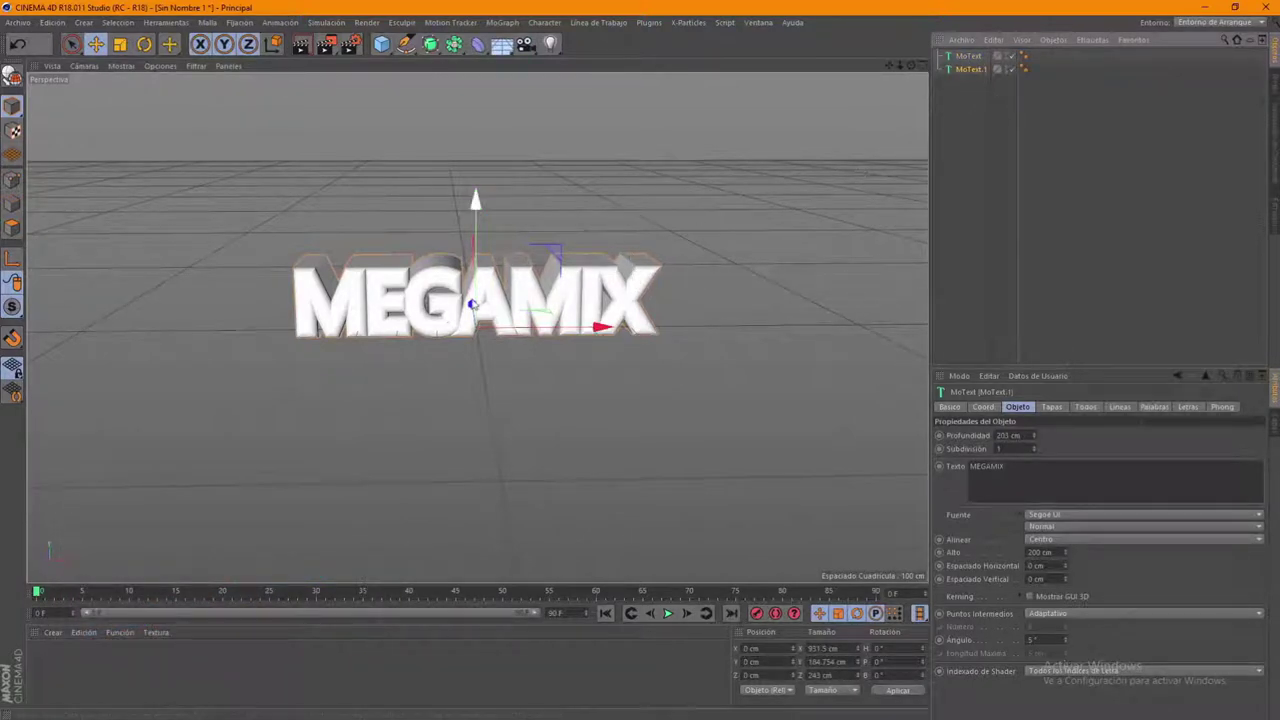
drag(476, 300, 487, 355)
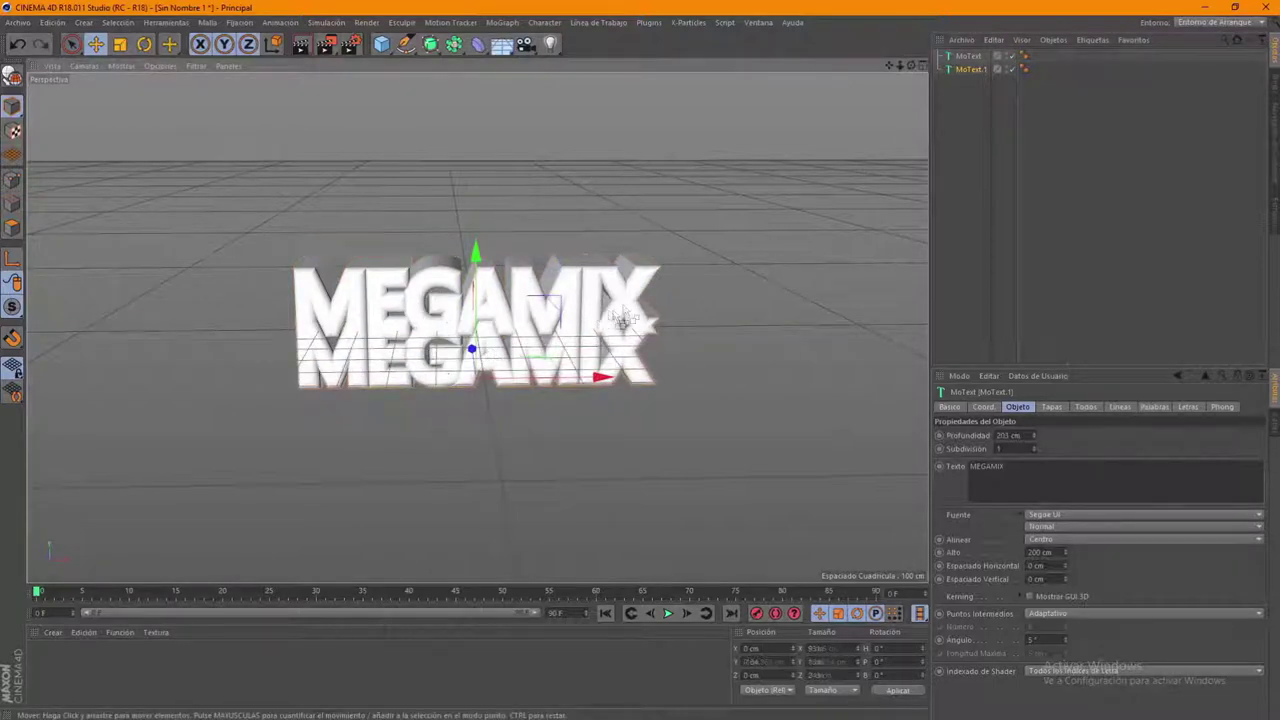
key(ctrl+z)
key(F5)
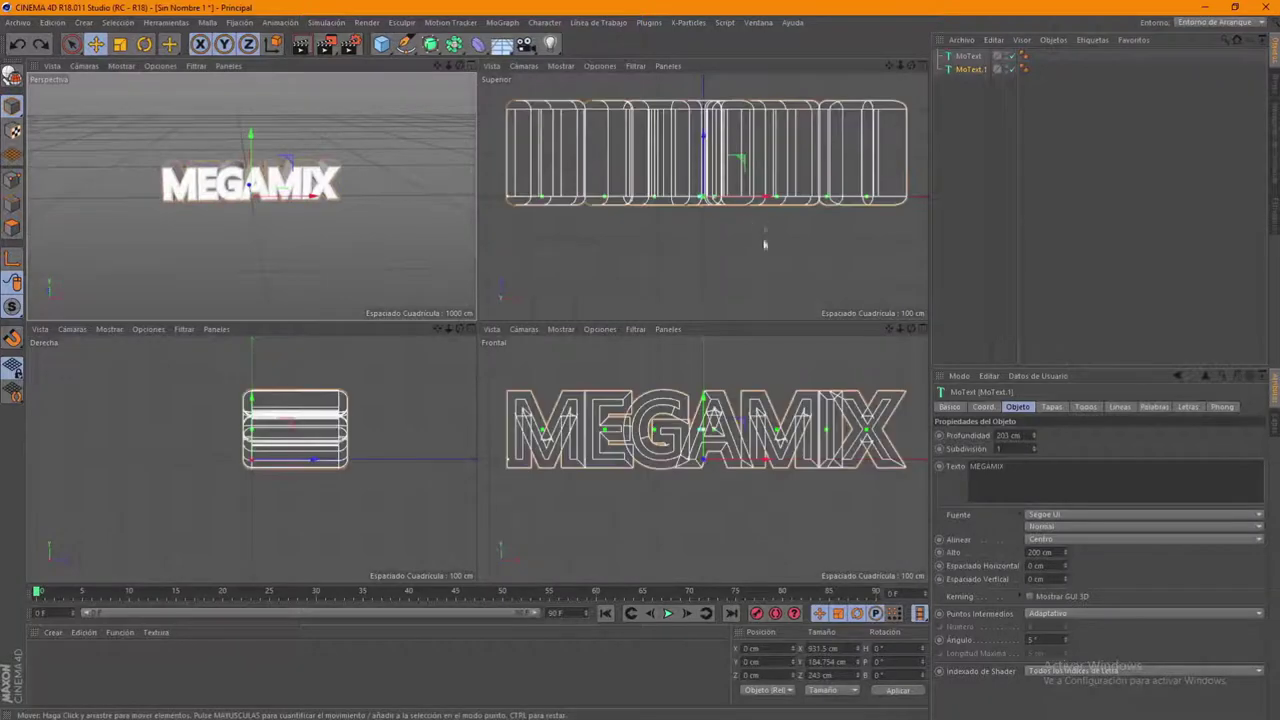
mouse_move(705, 158)
mouse_down()
mouse_move(709, 288)
mouse_move(712, 276)
mouse_up()
drag(900, 65, 870, 72)
drag(770, 240, 843, 237)
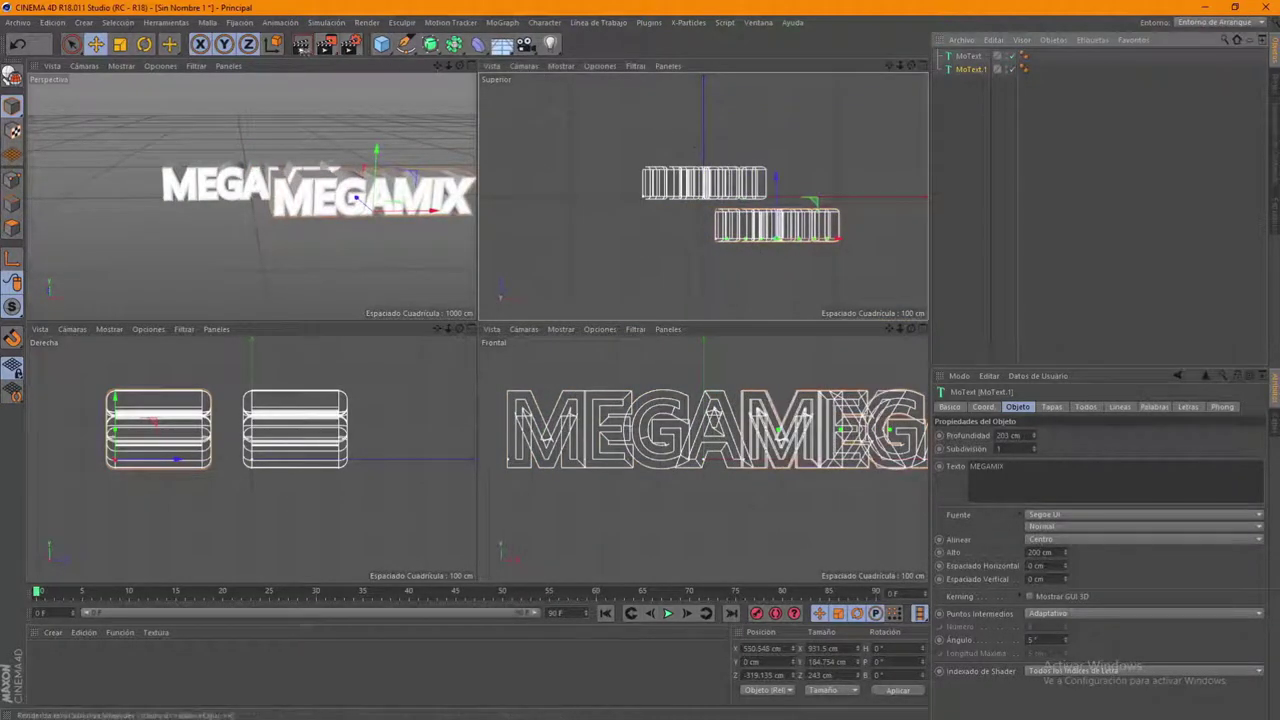
Rotate the copy to about -47° in the top view and select it
click(144, 44)
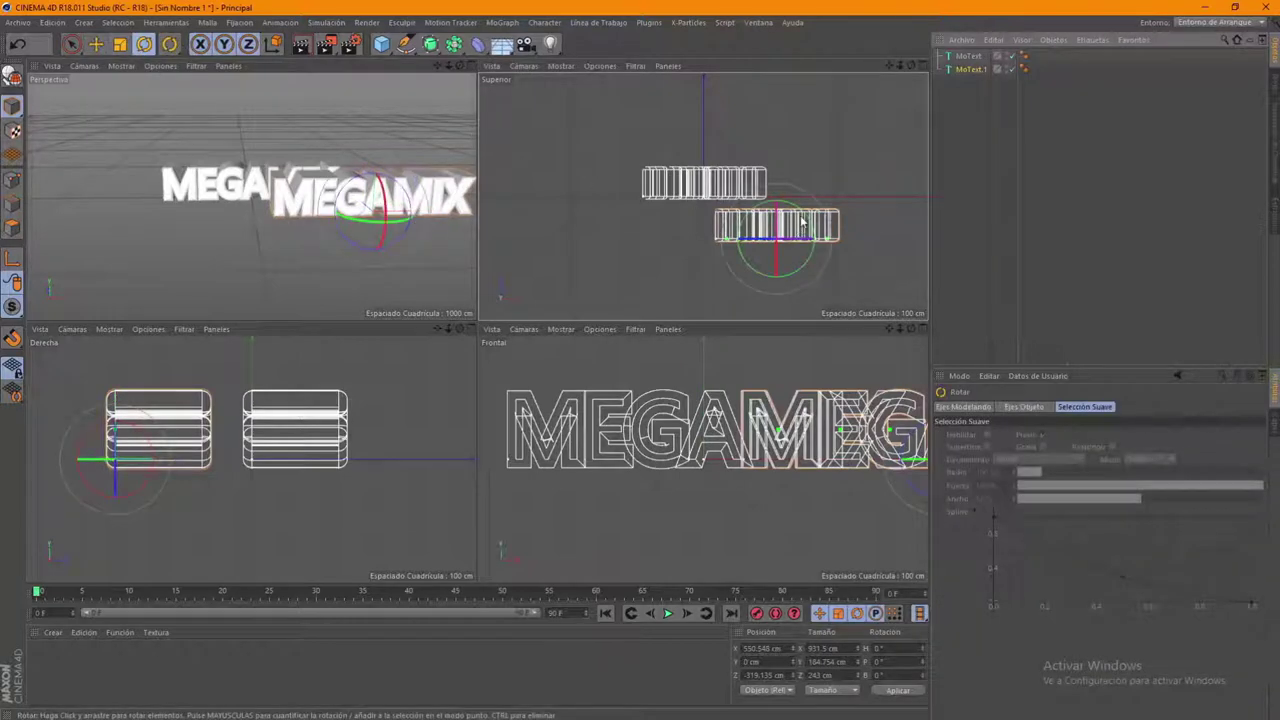
drag(793, 208, 814, 240)
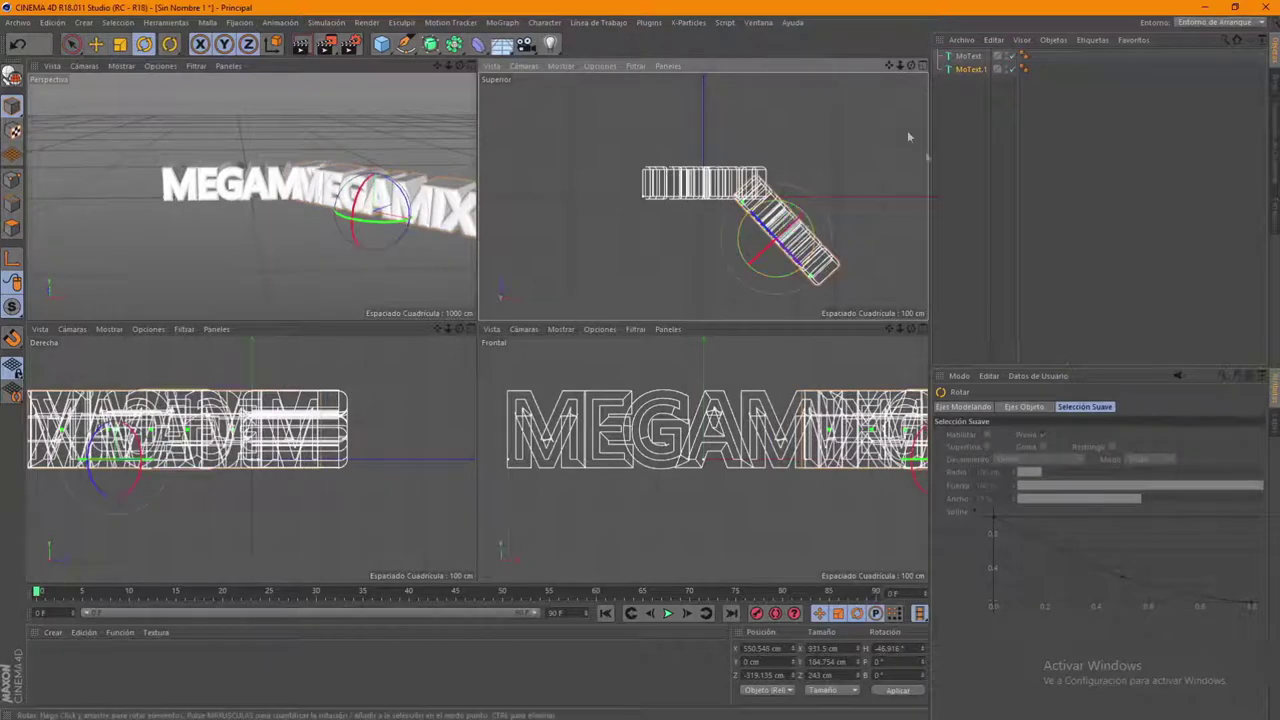
click(470, 66)
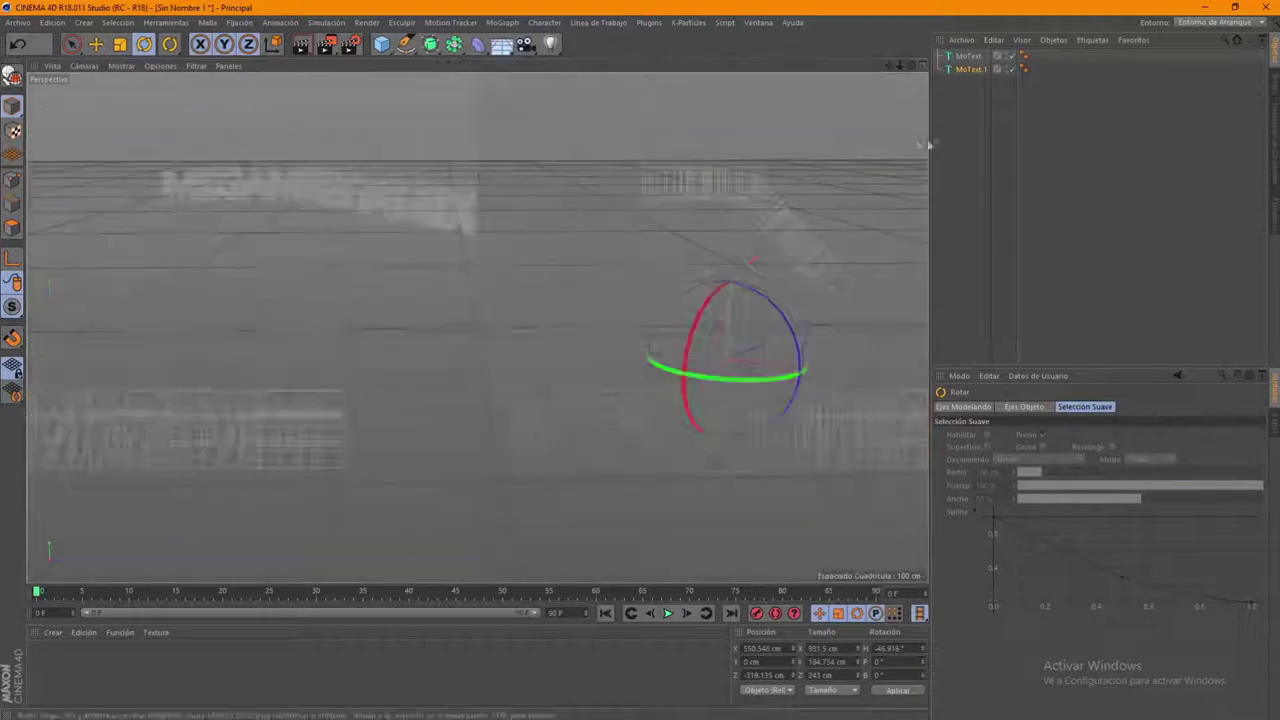
click(969, 70)
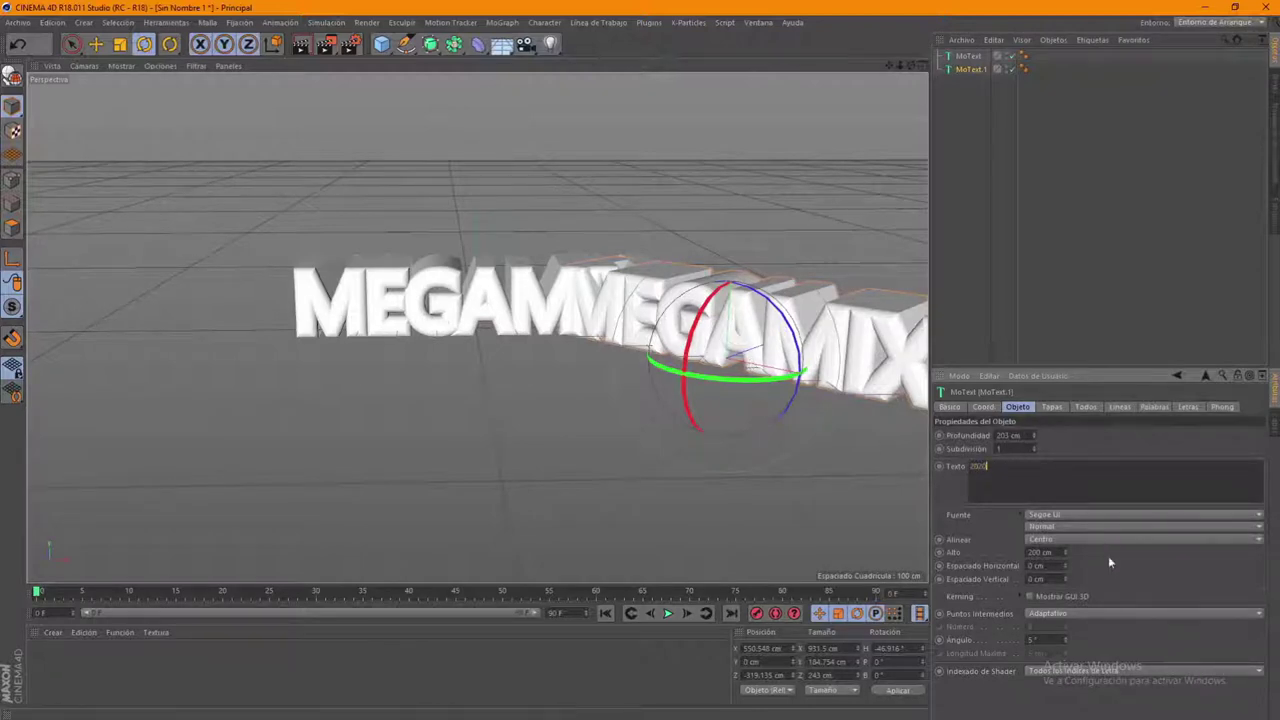
Move the 2020 text forward, in front of the end of MEGAMIX, in the top view
click(922, 65)
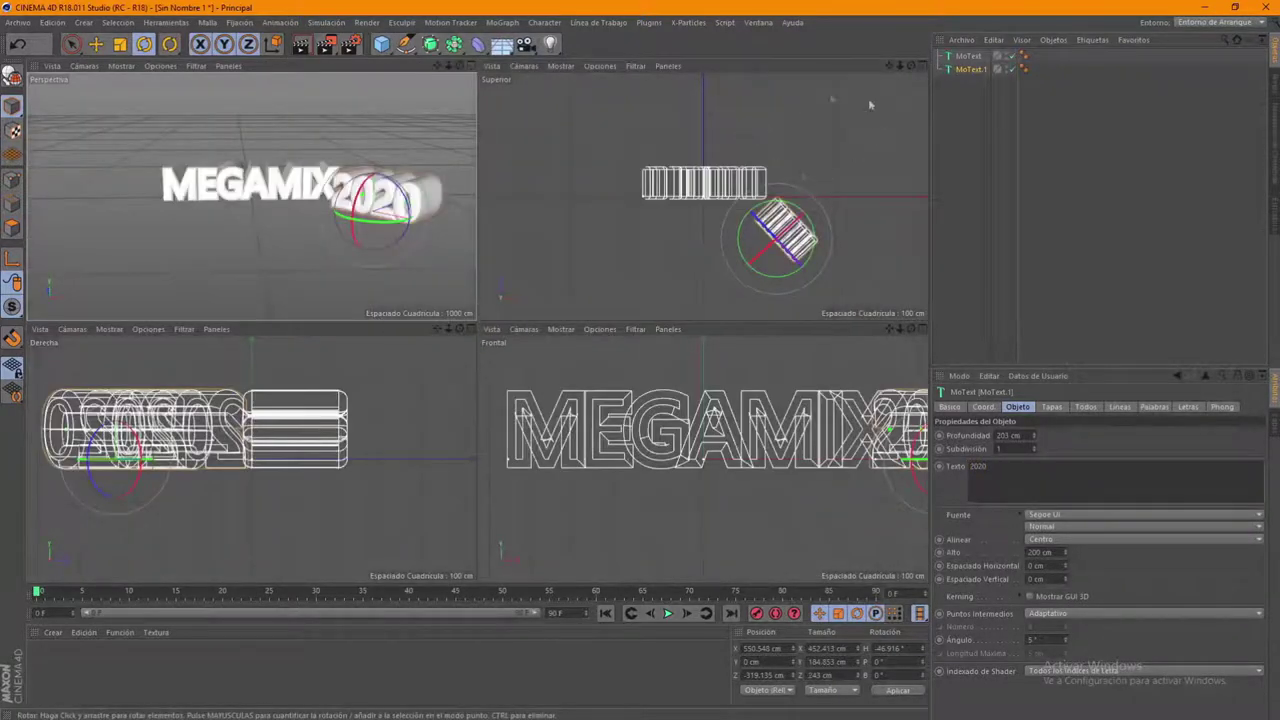
key(e)
mouse_move(814, 240)
mouse_down()
mouse_move(798, 222)
mouse_move(785, 300)
mouse_up()
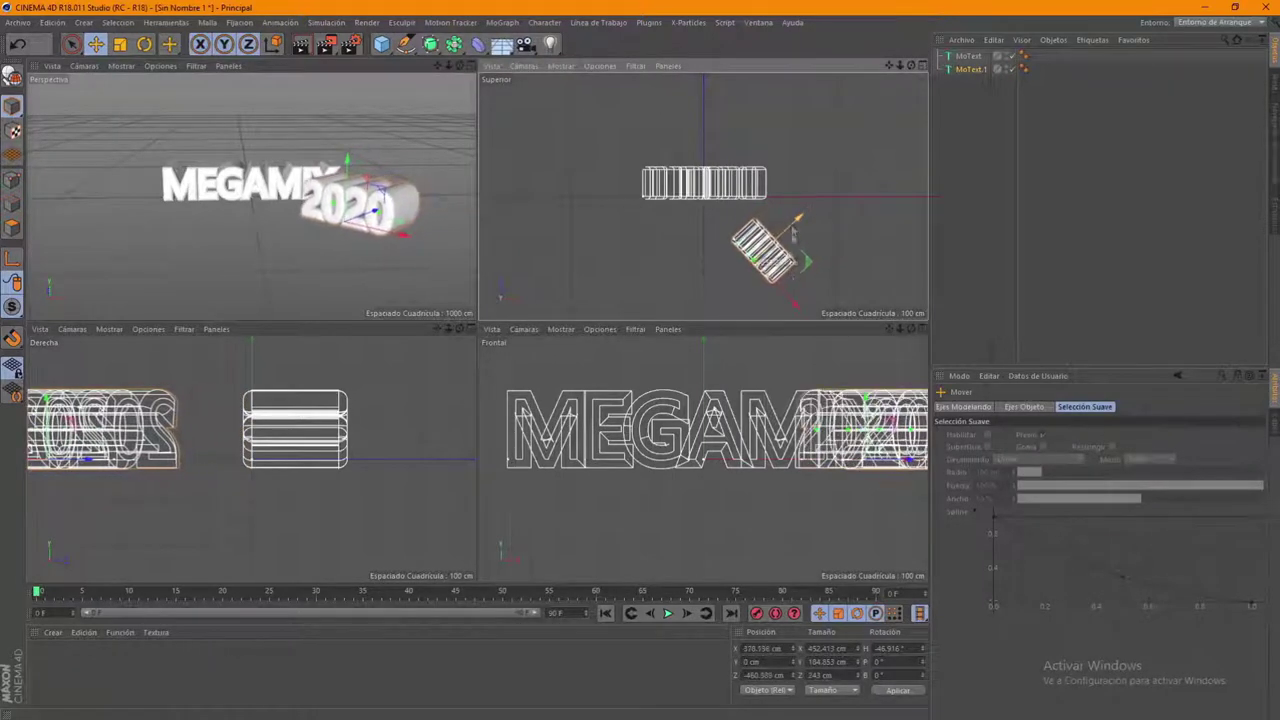
drag(785, 300, 770, 280)
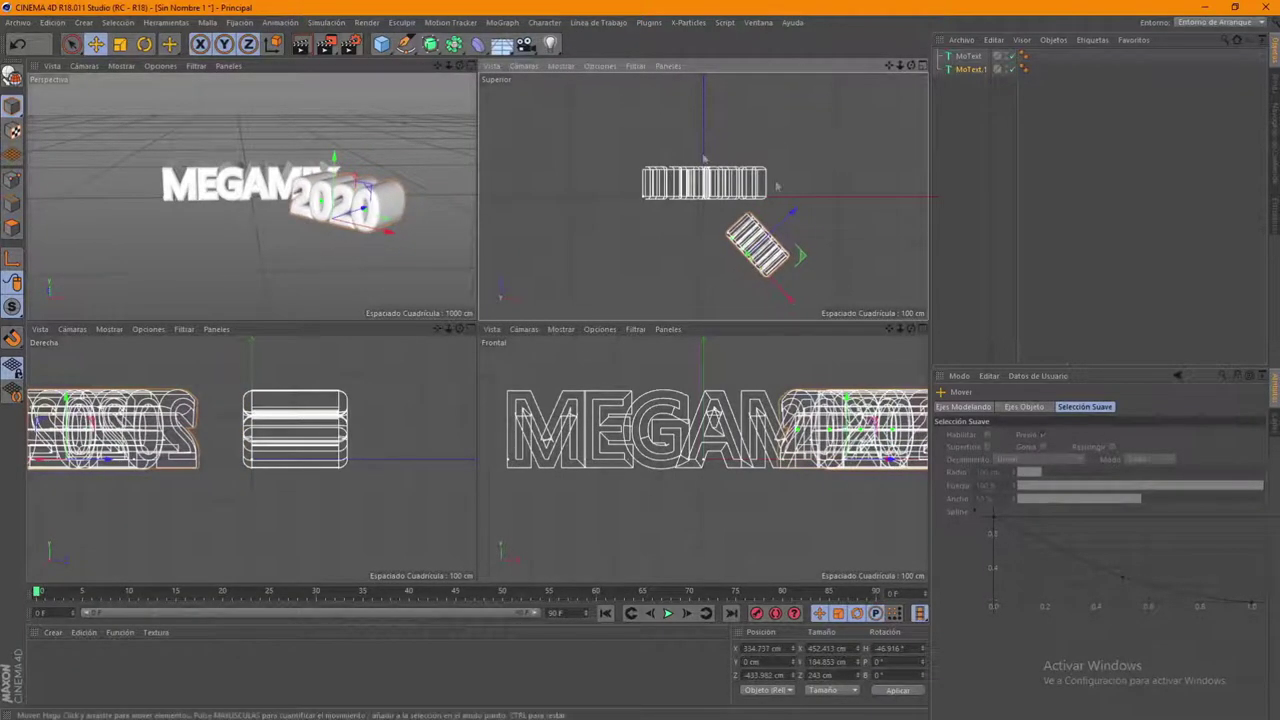
middle_click(463, 72)
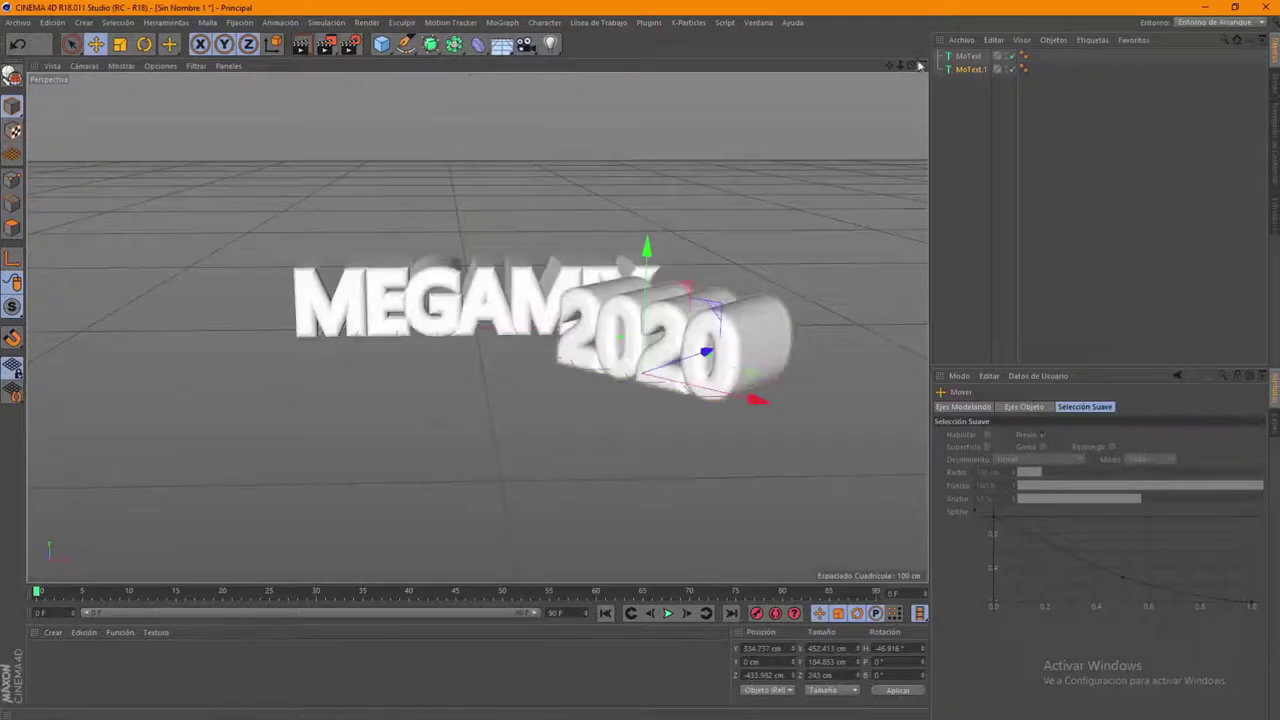
Add a Suelo floor object beneath the texts
mouse_move(911, 65)
alt+mouse_down()
mouse_move(940, 95)
mouse_move(912, 150)
alt+mouse_up()
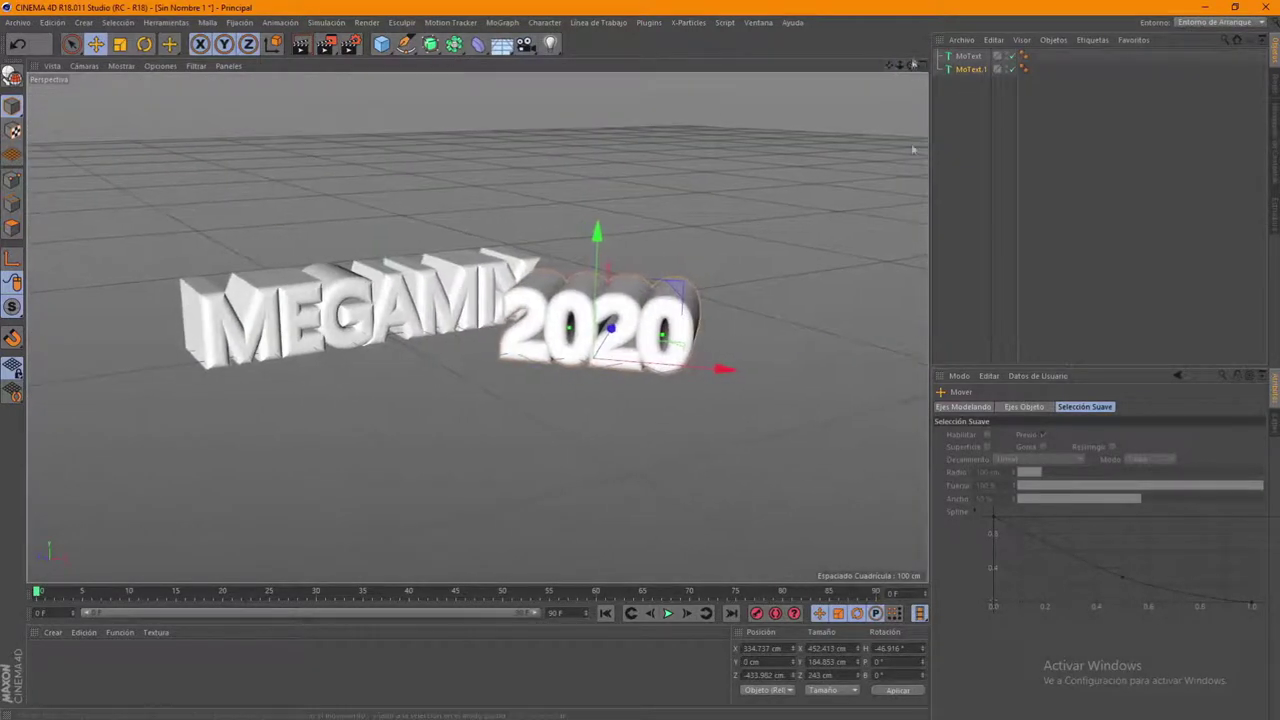
click(968, 68)
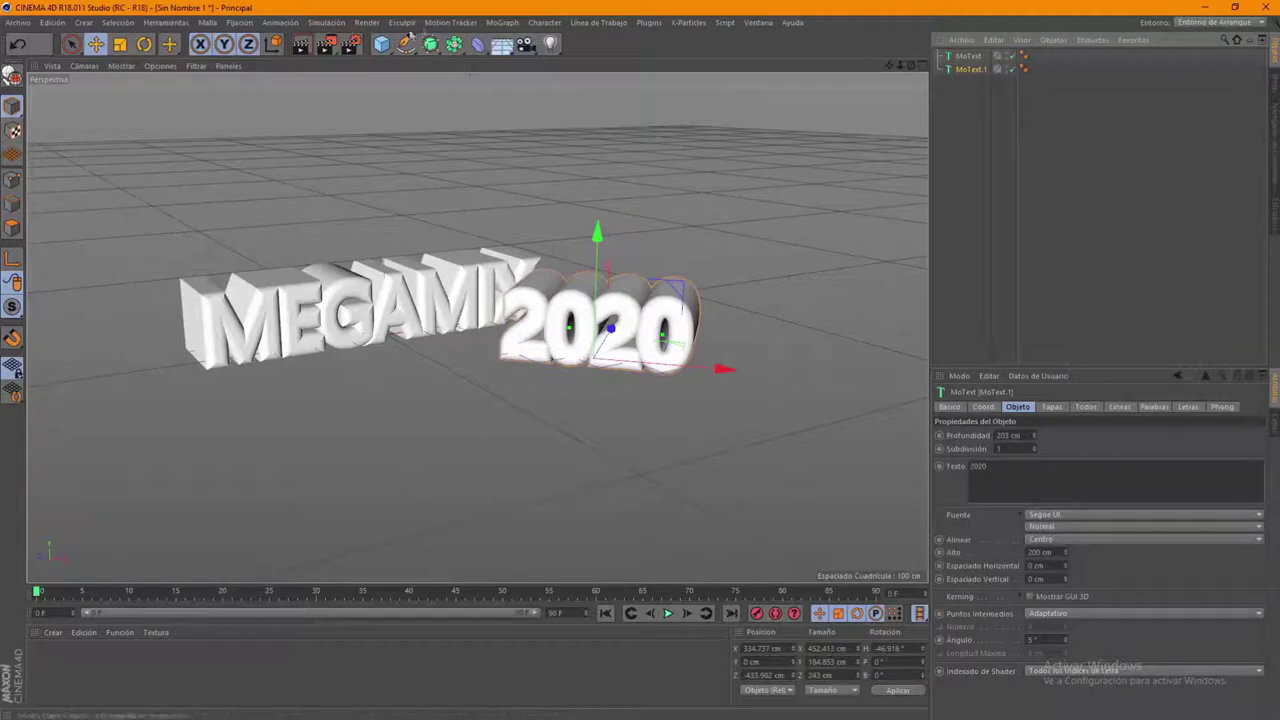
click(502, 44)
click(545, 65)
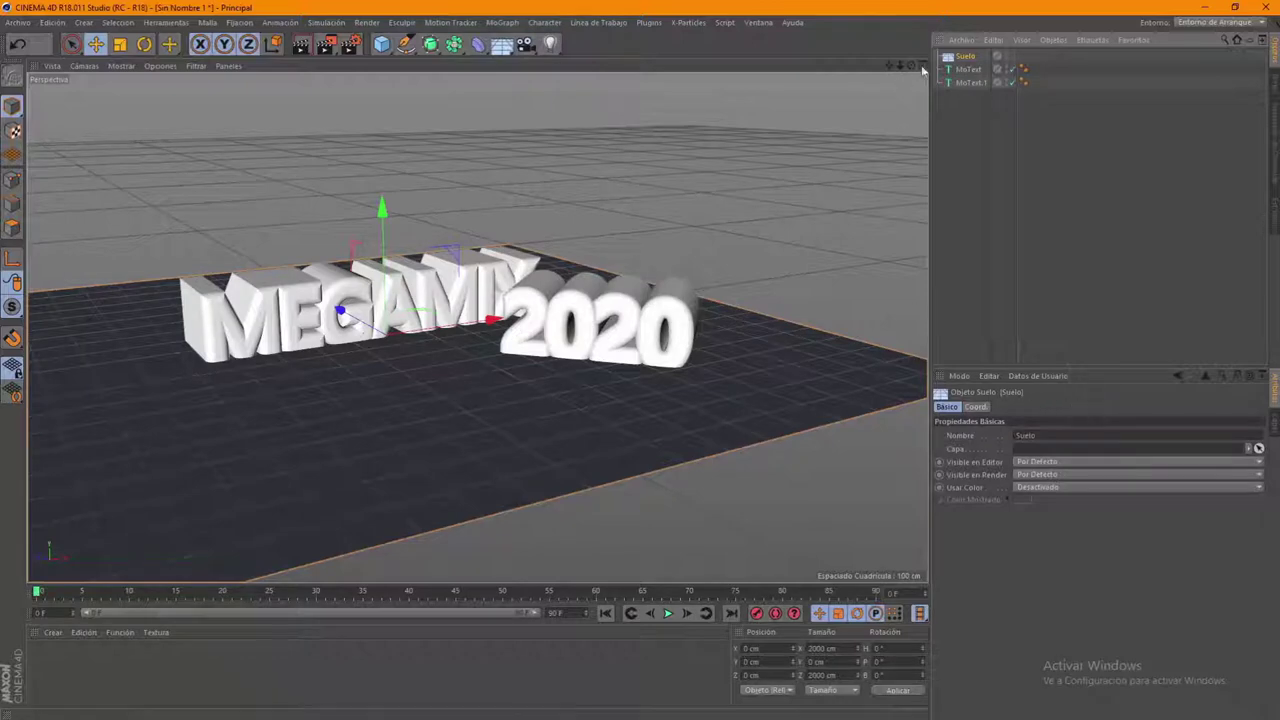
Raise both text objects slightly above the floor in the front view
middle_click(921, 340)
middle_click(921, 340)
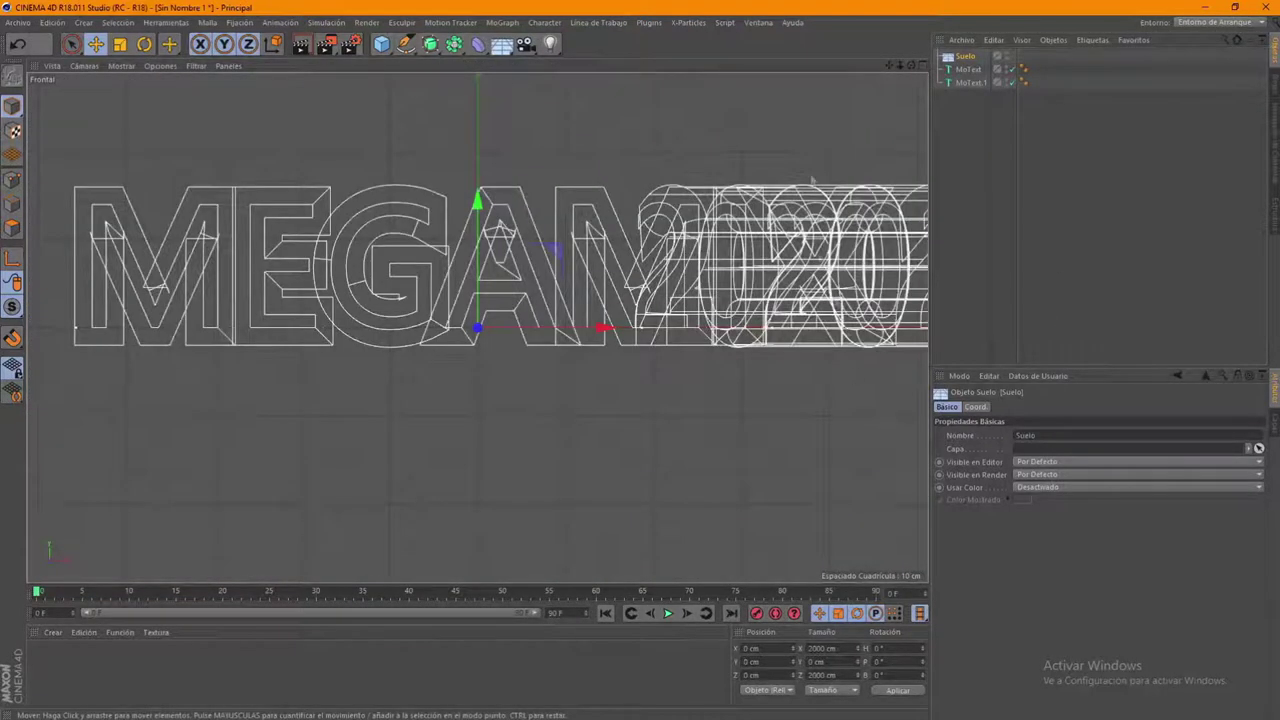
drag(947, 68, 946, 66)
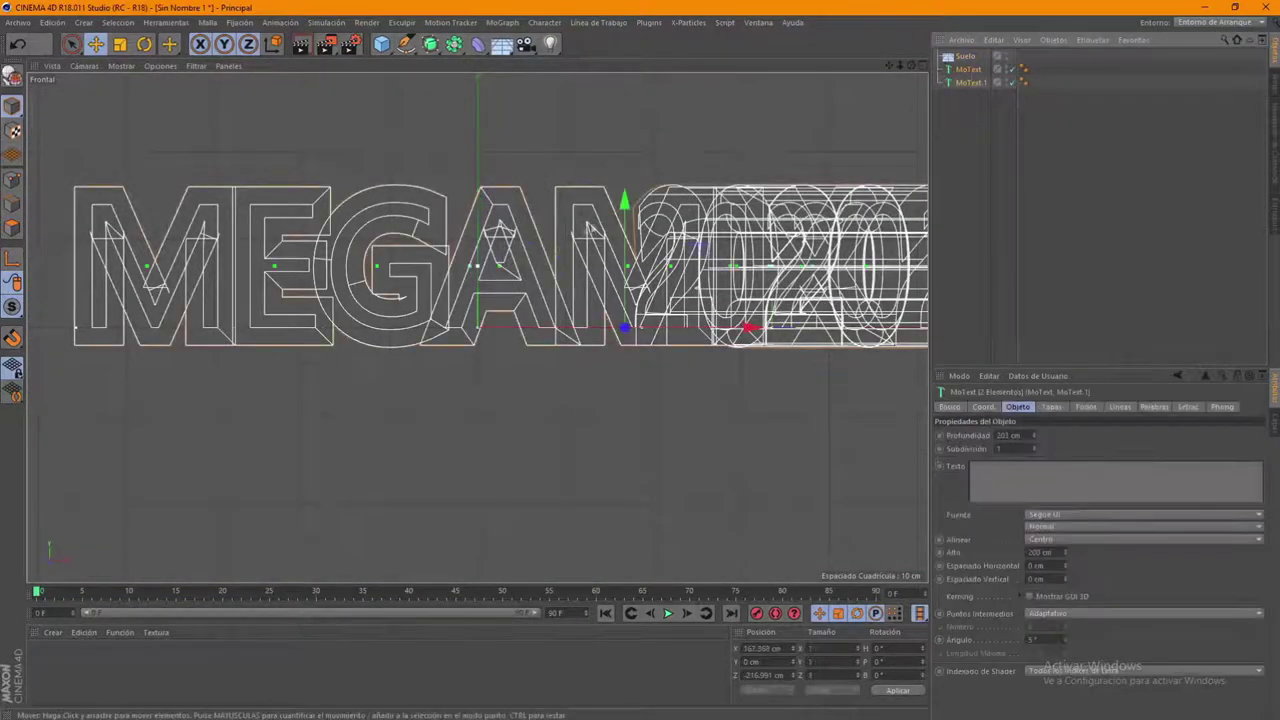
drag(626, 206, 628, 186)
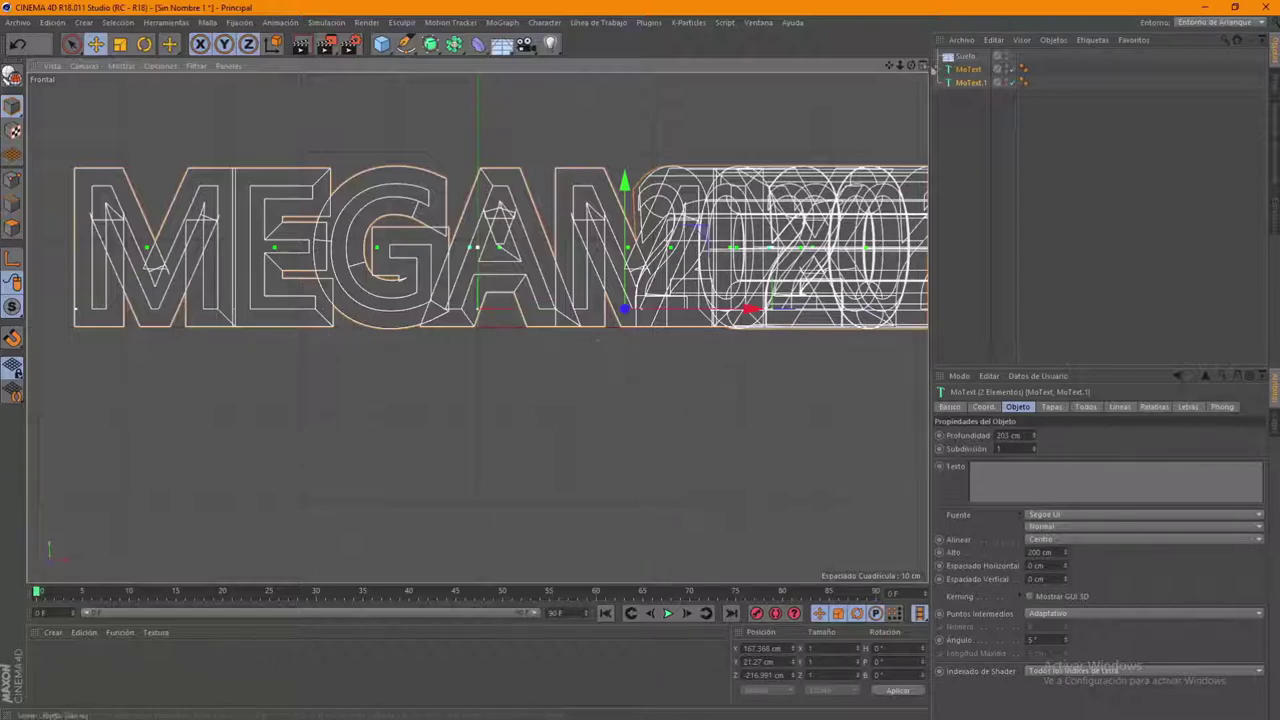
Add a Fondo background object to the scene
click(922, 66)
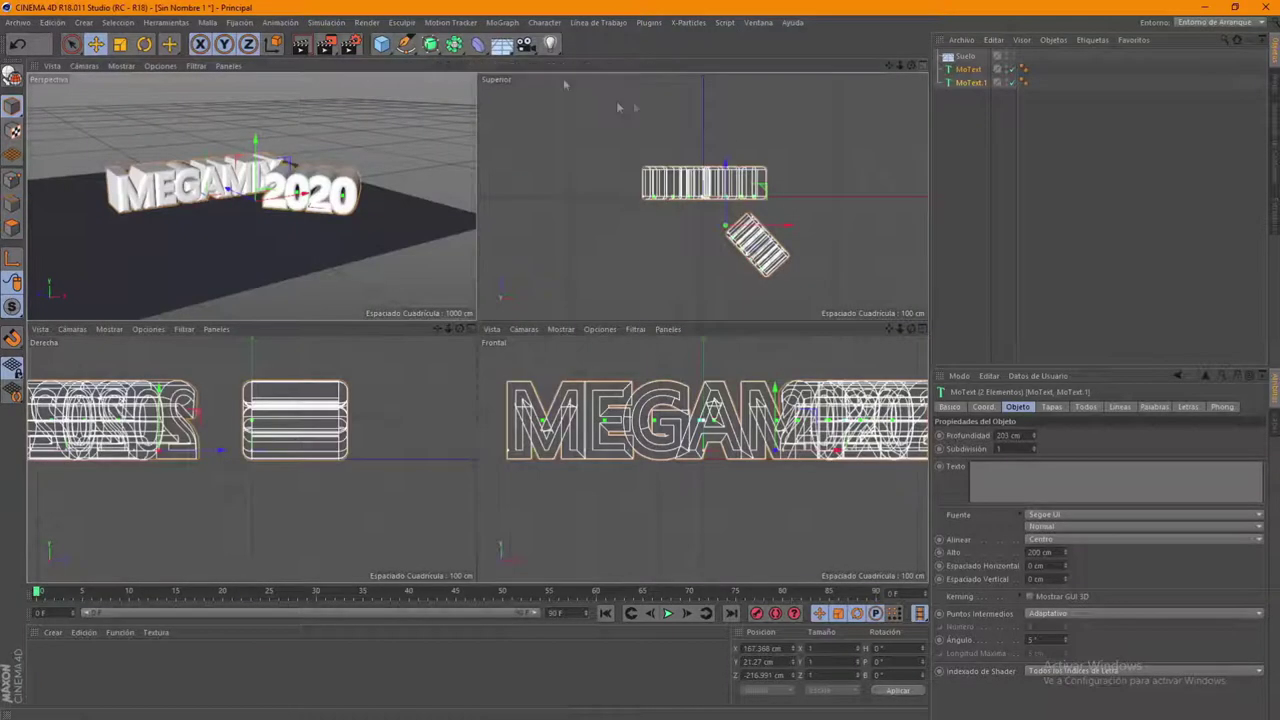
key(F1)
drag(899, 64, 450, 64)
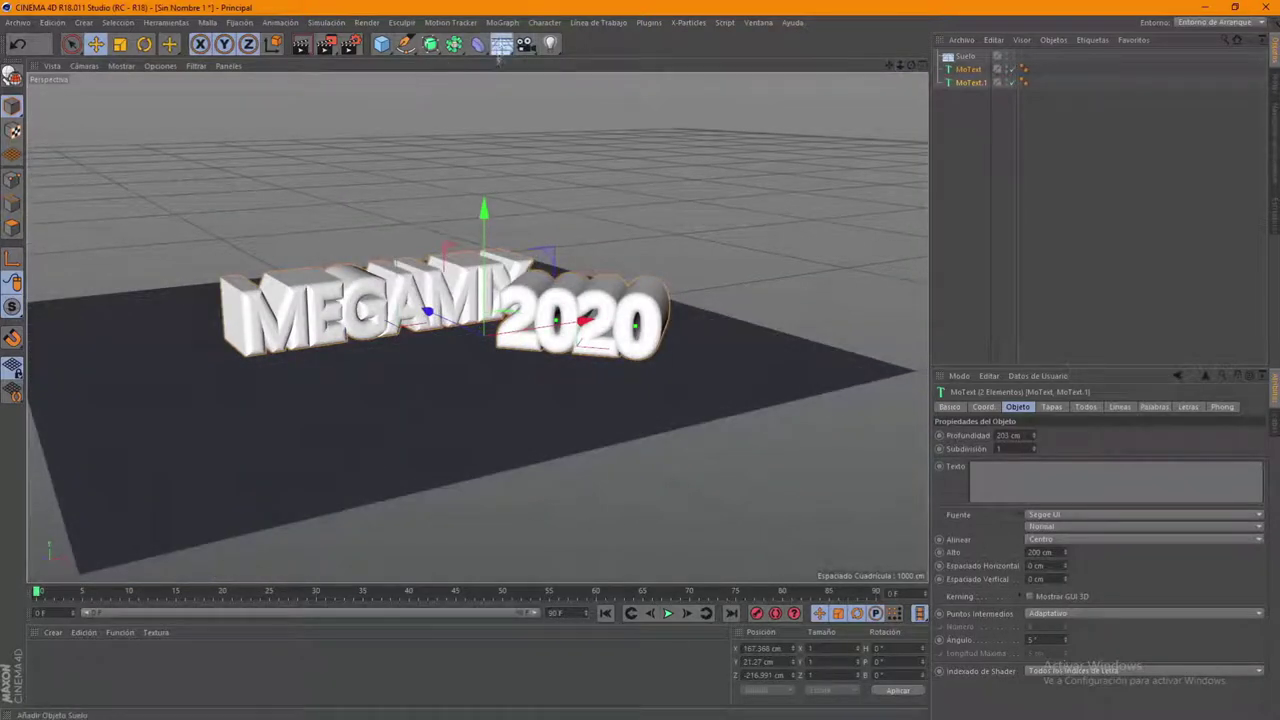
drag(499, 50, 555, 162)
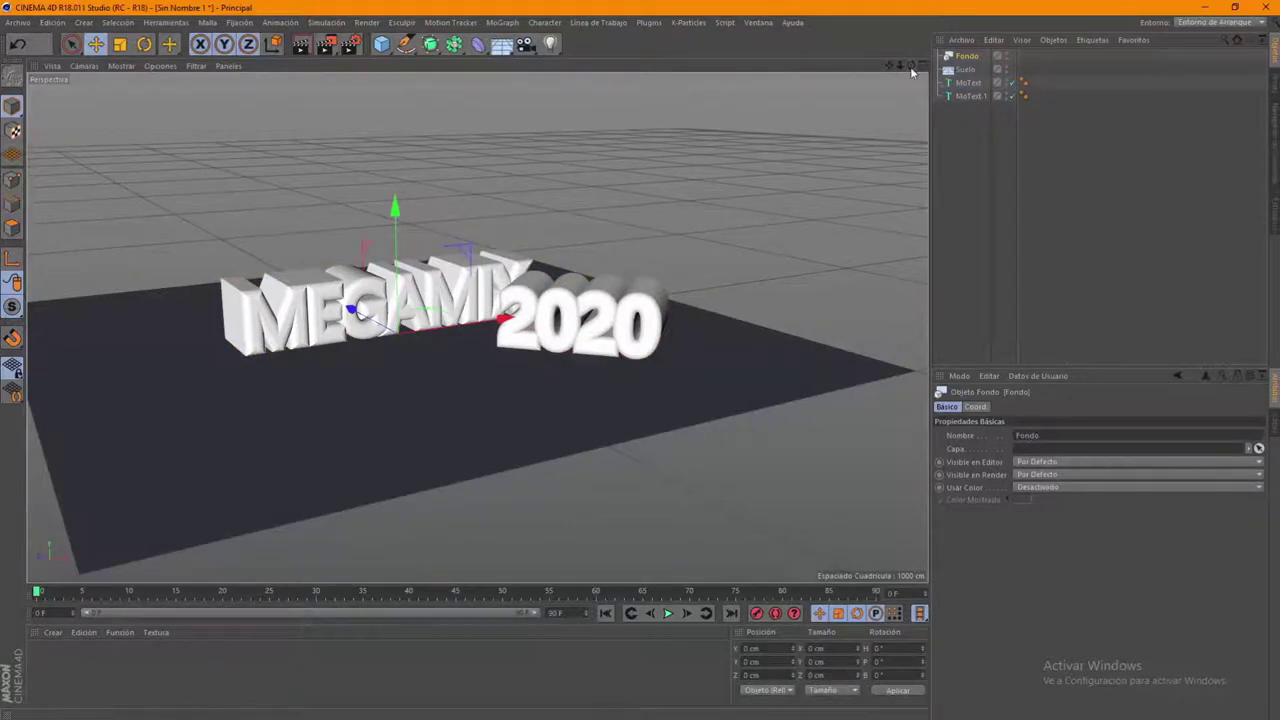
Add a light with Shadow Maps (Soft) shadows and raise it above the text
drag(911, 66, 588, 67)
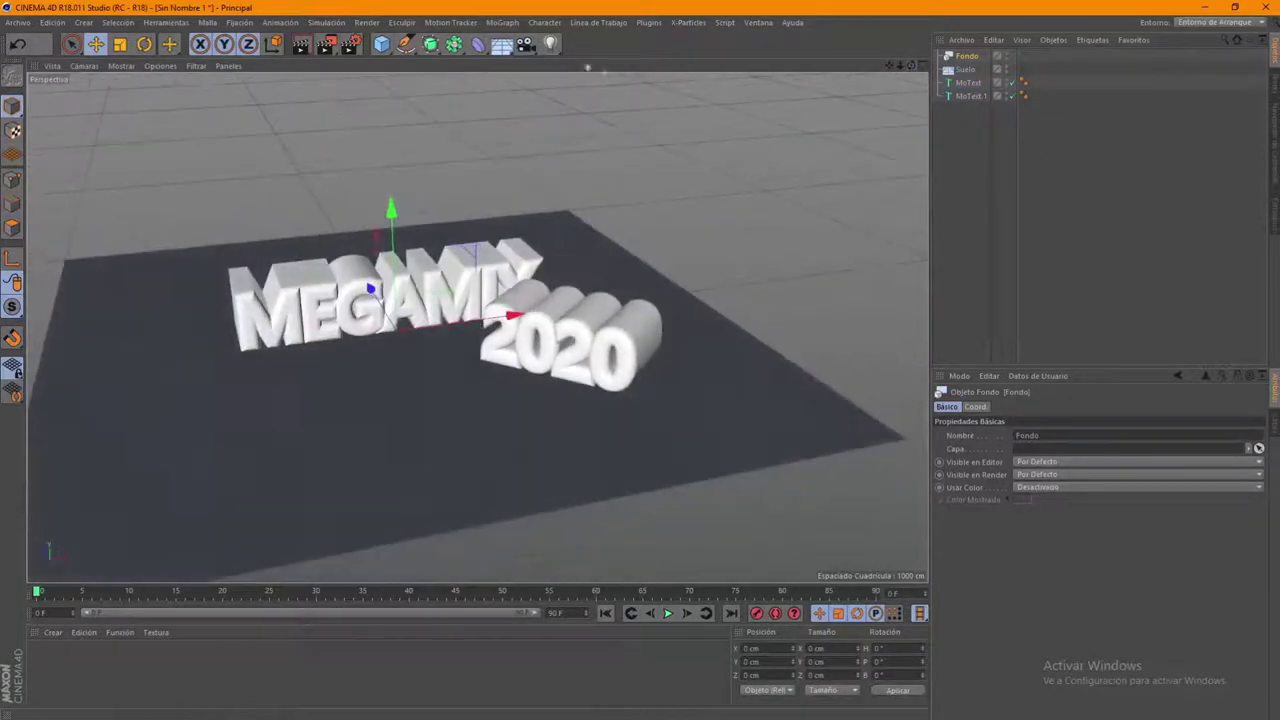
drag(551, 44, 590, 58)
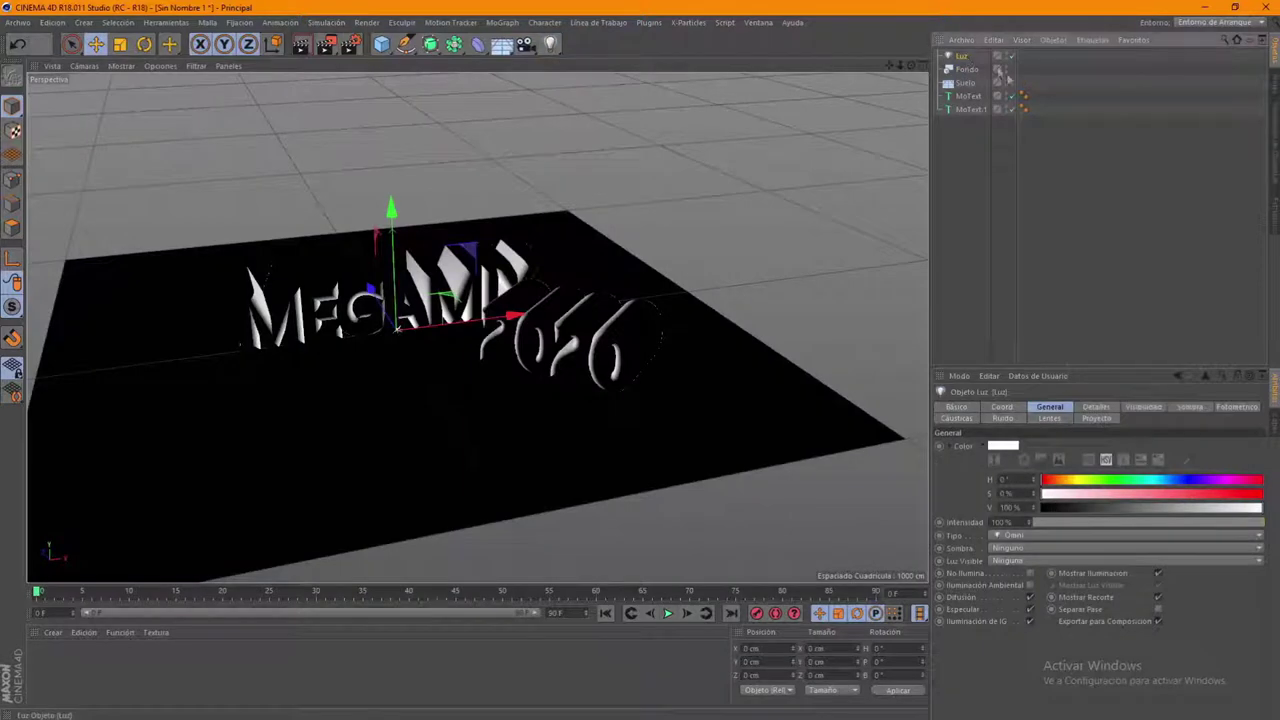
click(1189, 407)
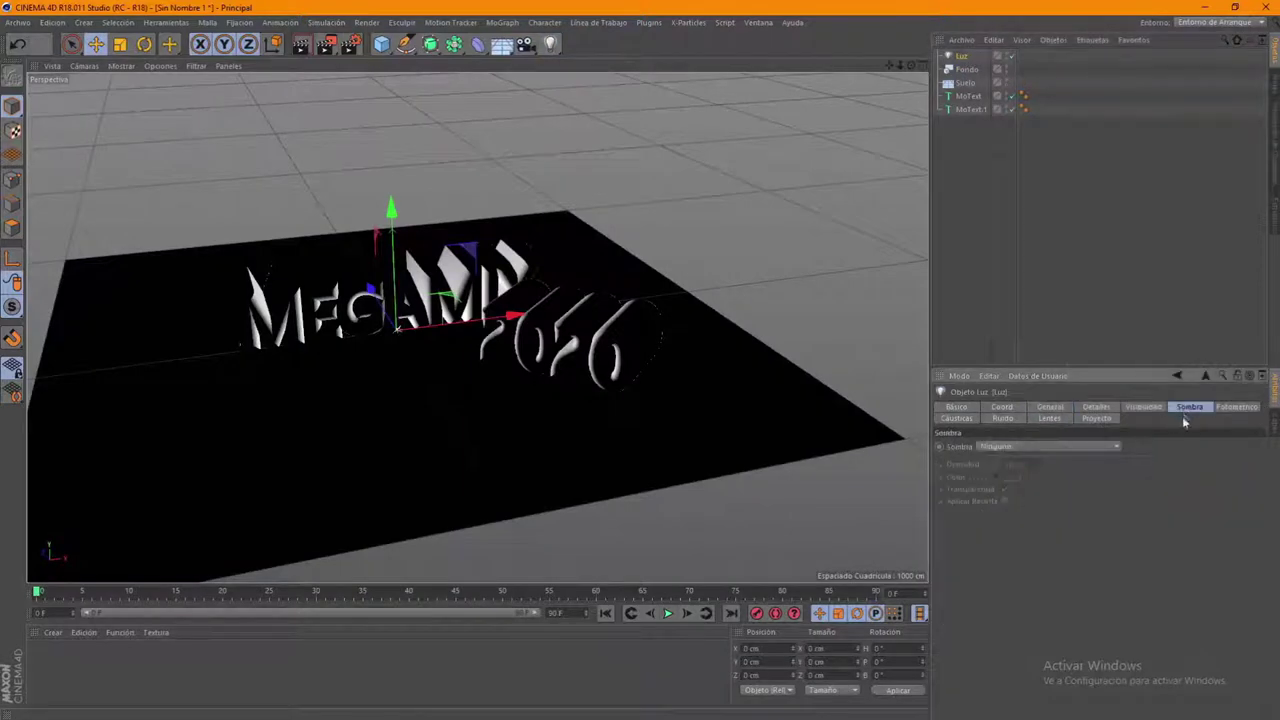
click(1112, 446)
click(1071, 472)
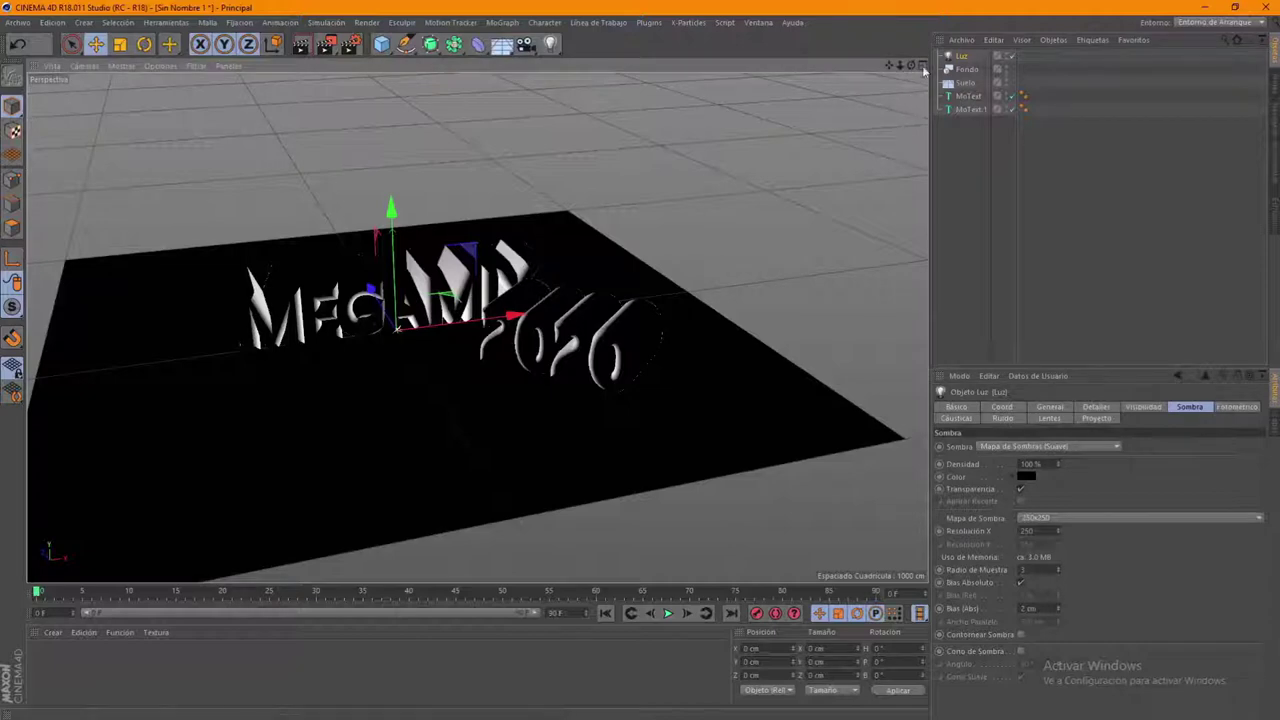
click(921, 66)
scroll(722, 420, down, 3)
scroll(722, 420, down, 2)
scroll(722, 420, down, 2)
mouse_move(722, 420)
mouse_down()
mouse_move(751, 369)
mouse_move(625, 340)
mouse_up()
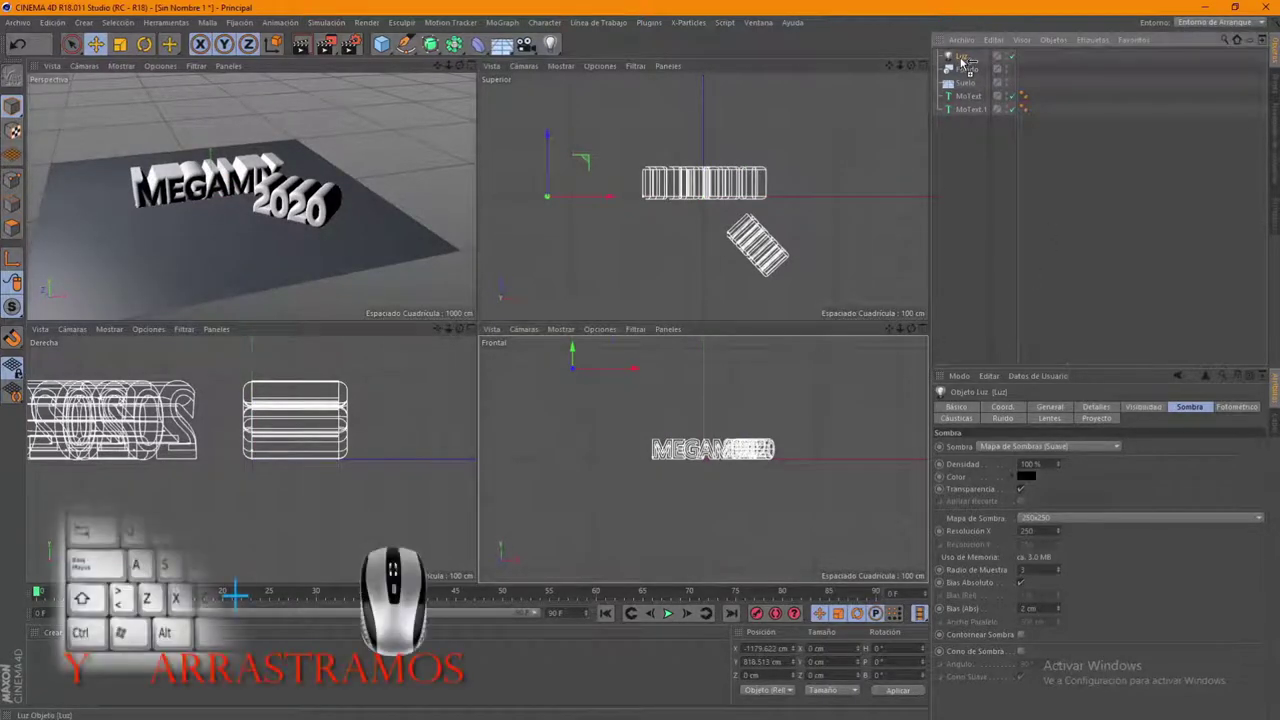
Duplicate the light as Luz.1 and shift it sideways along X and Z
ctrl+drag(962, 58, 962, 70)
mouse_move(634, 368)
mouse_down()
mouse_move(927, 376)
mouse_move(872, 368)
mouse_up()
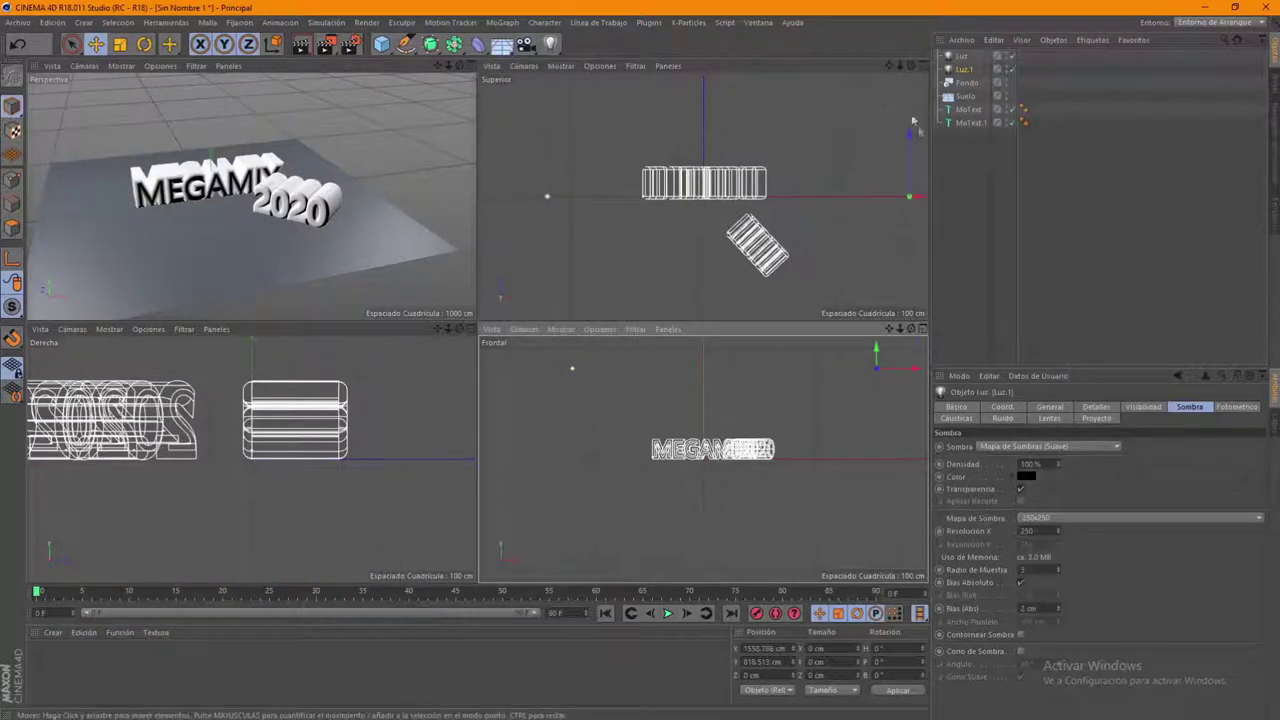
drag(898, 68, 870, 70)
mouse_move(847, 163)
mouse_down()
mouse_move(828, 314)
mouse_move(815, 321)
mouse_up()
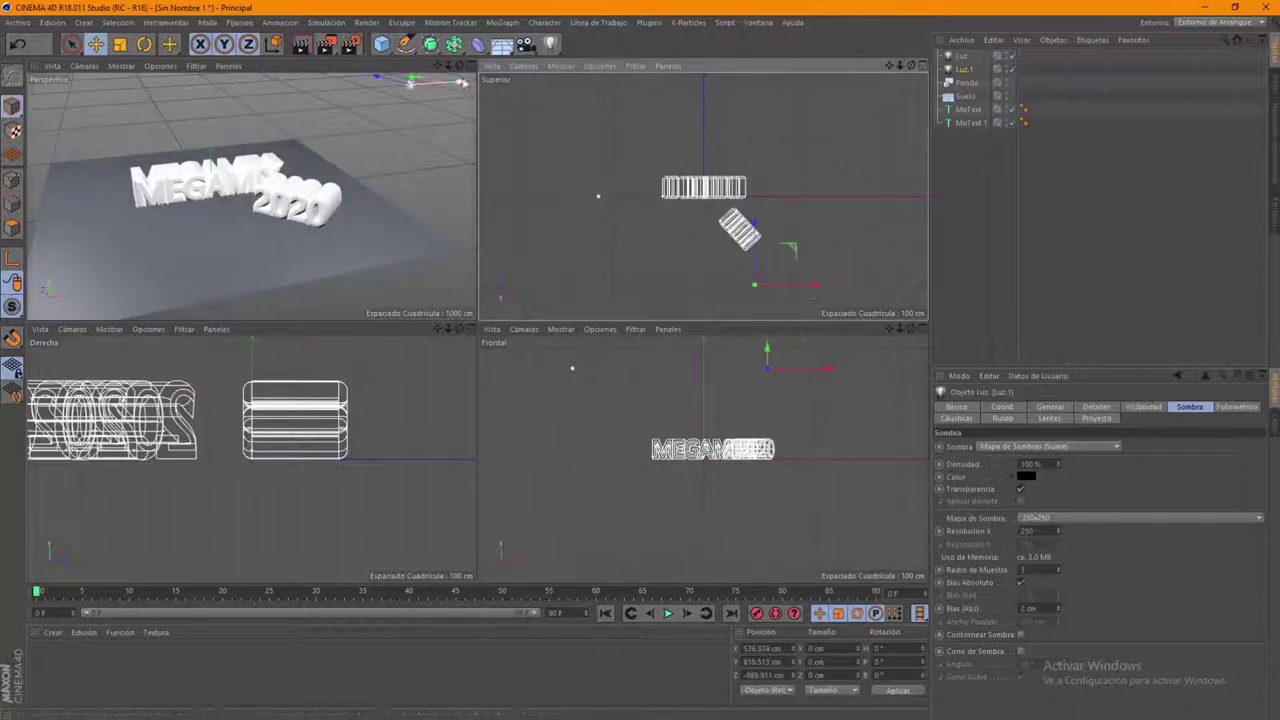
Render a viewport preview of the lit scene in the perspective view
middle_click(445, 84)
click(301, 43)
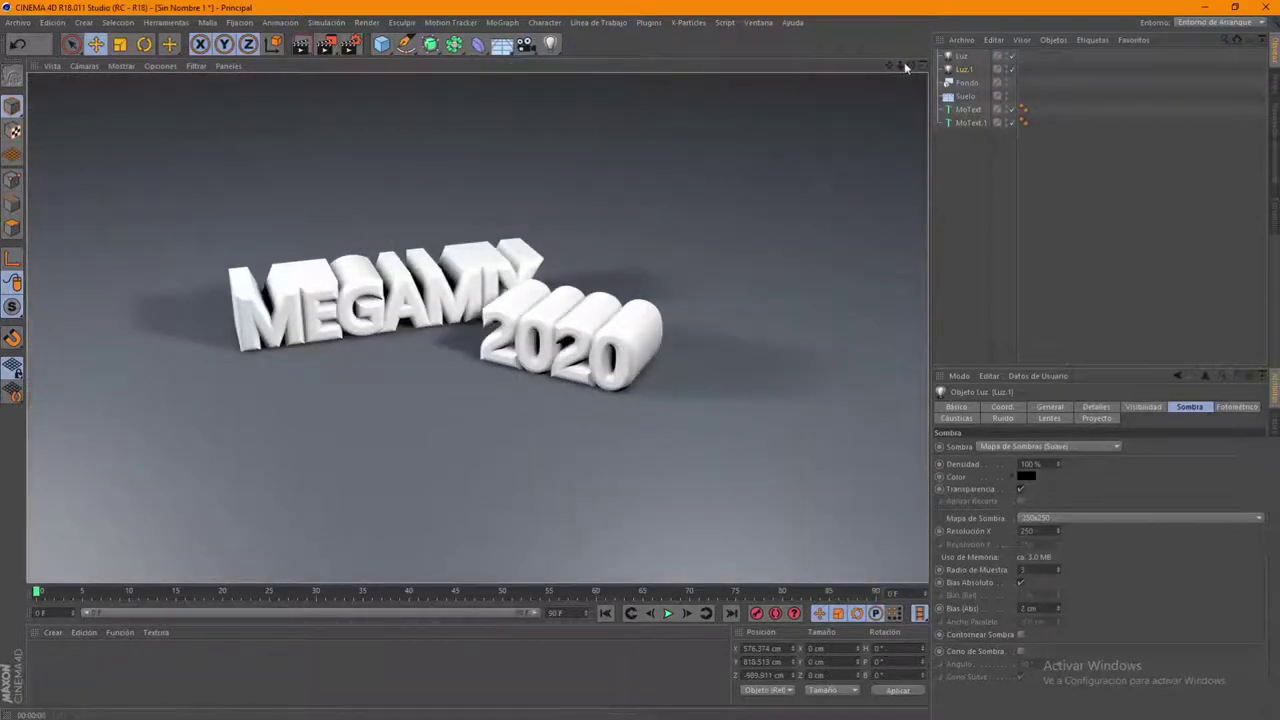
drag(910, 65, 900, 110)
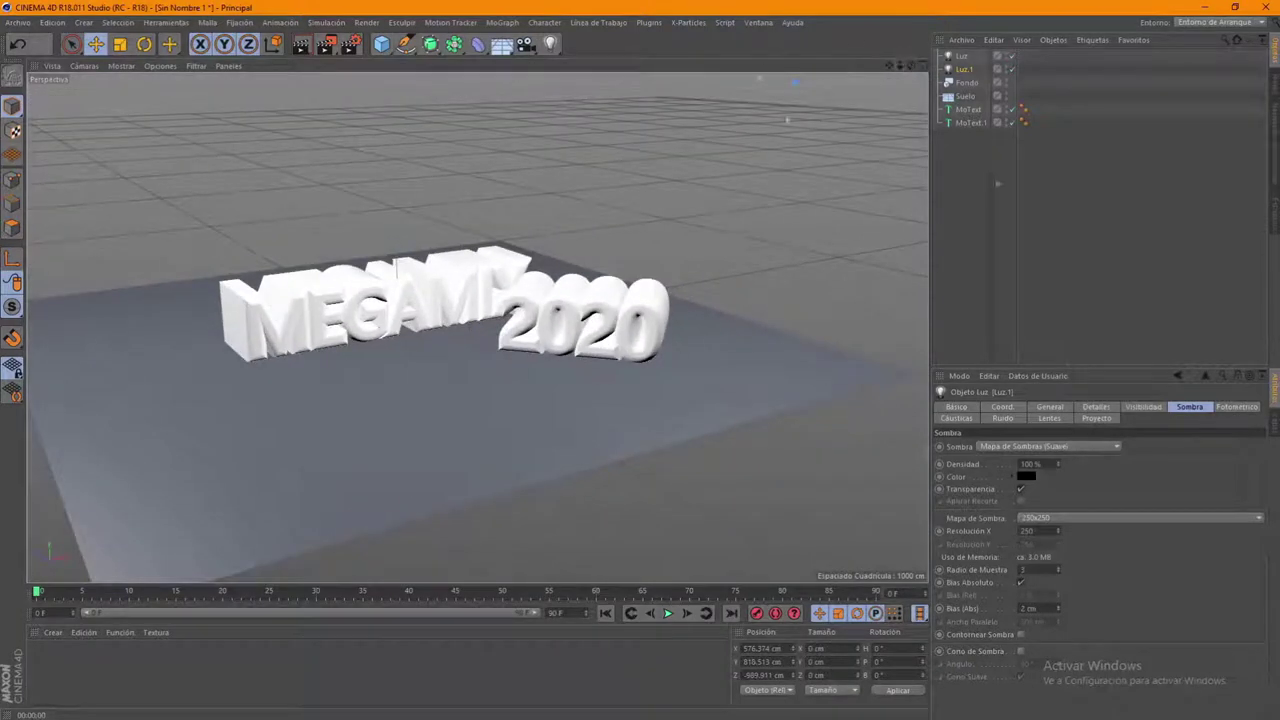
click(968, 156)
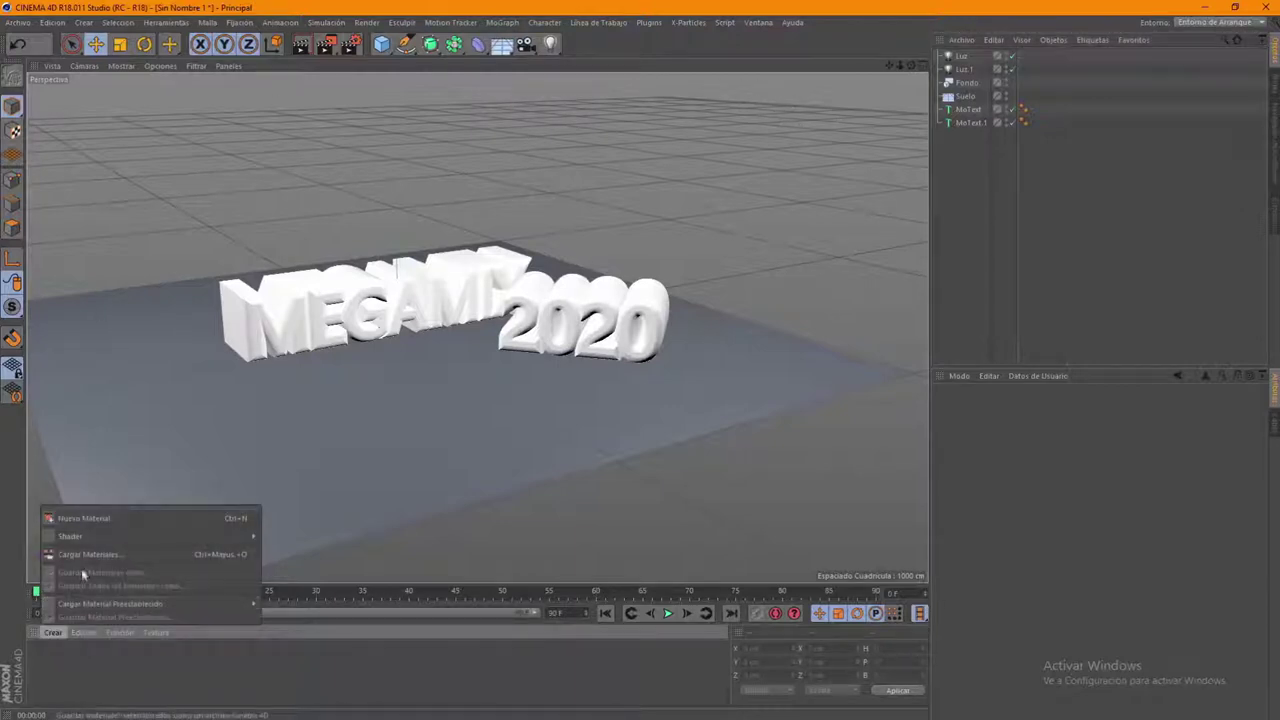
Load the material pack from D:\PROGRAMAS 2015\CINEMA 4D TEXTURAS, accepting the missing-plugins warning
click(90, 554)
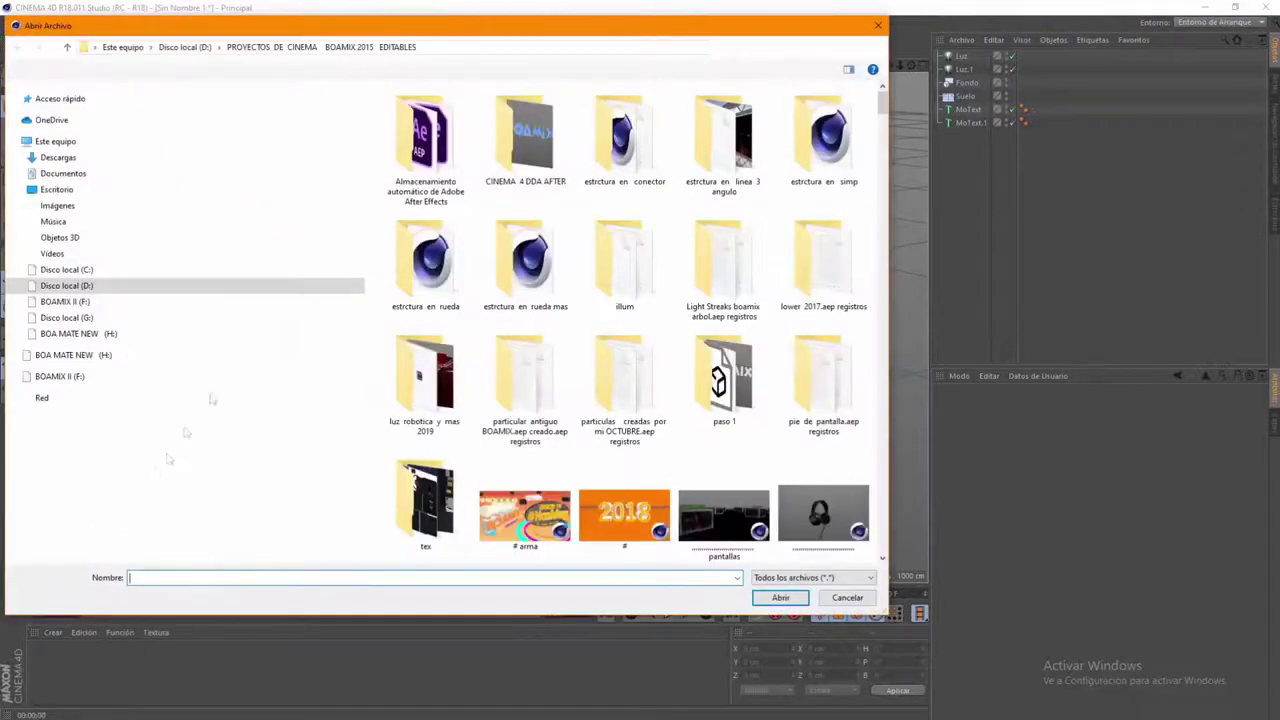
click(150, 287)
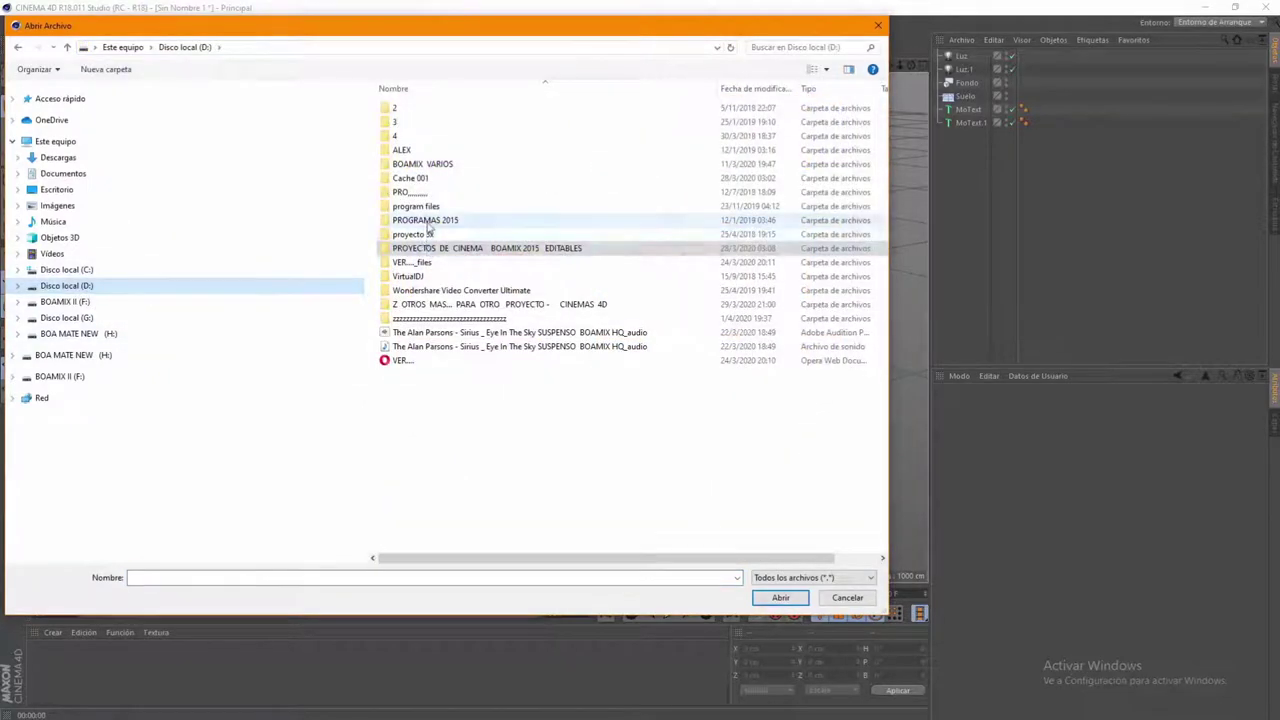
double_click(425, 220)
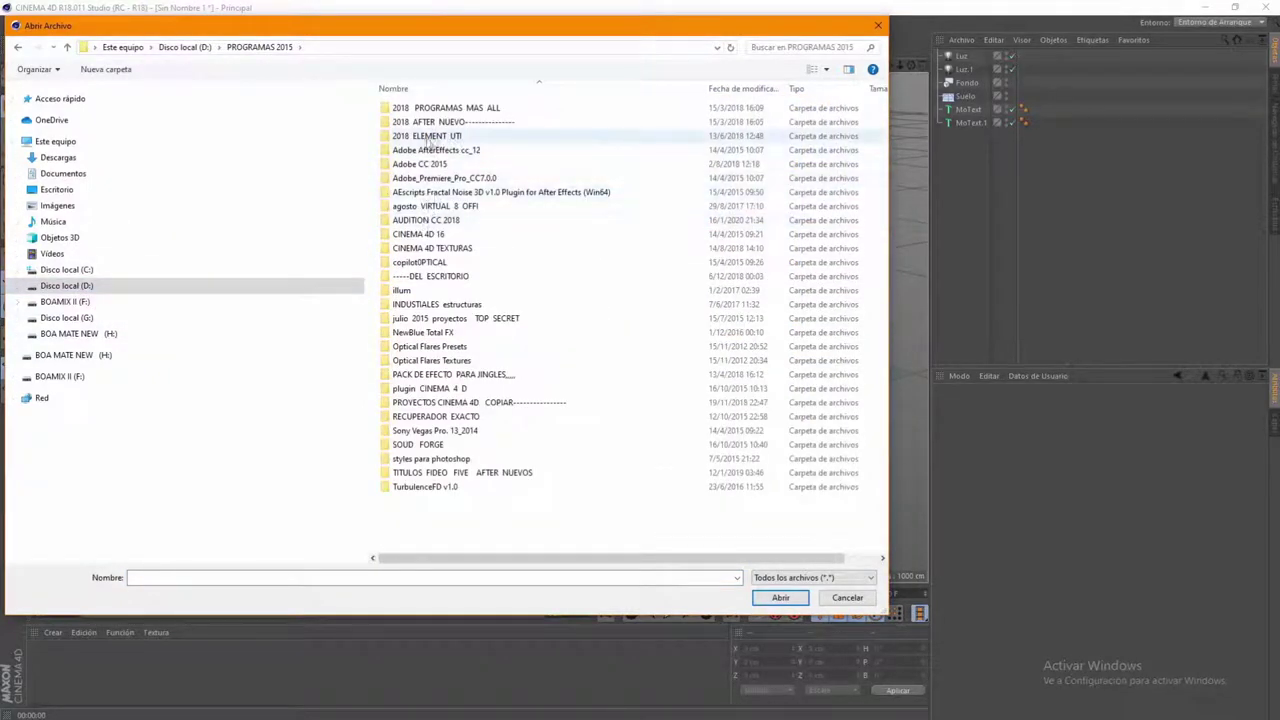
click(448, 248)
double_click(448, 248)
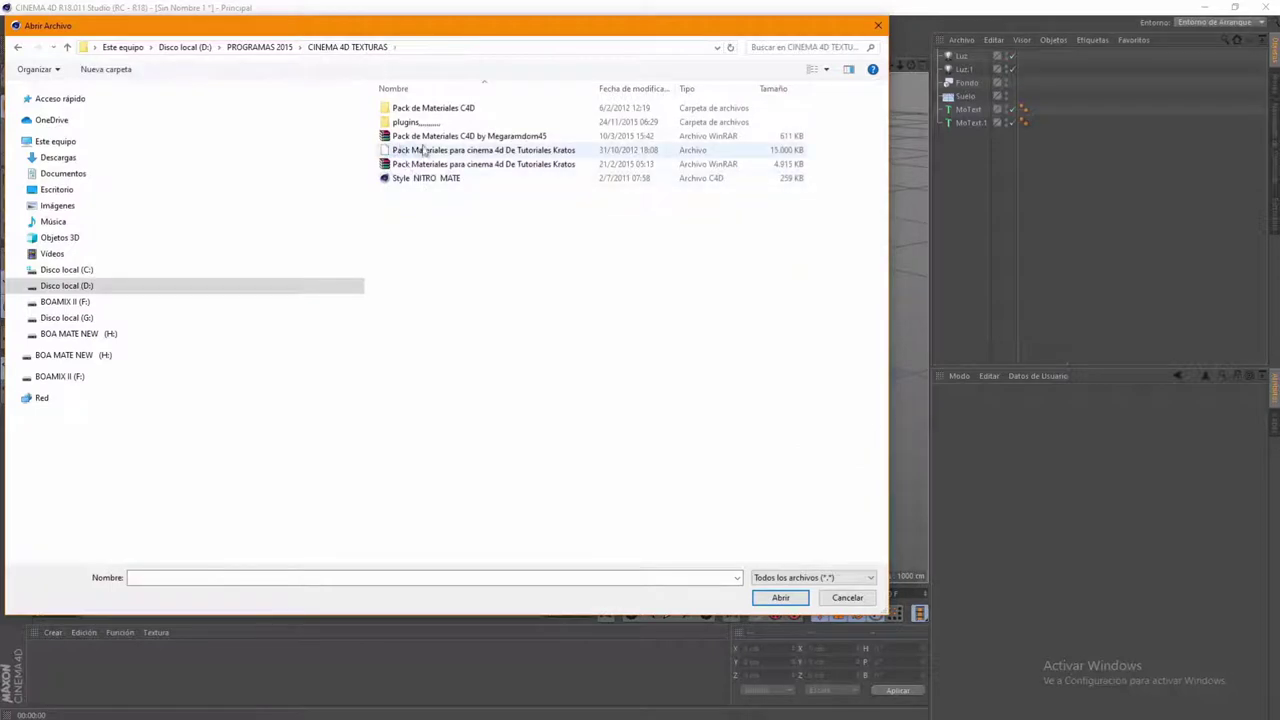
double_click(410, 151)
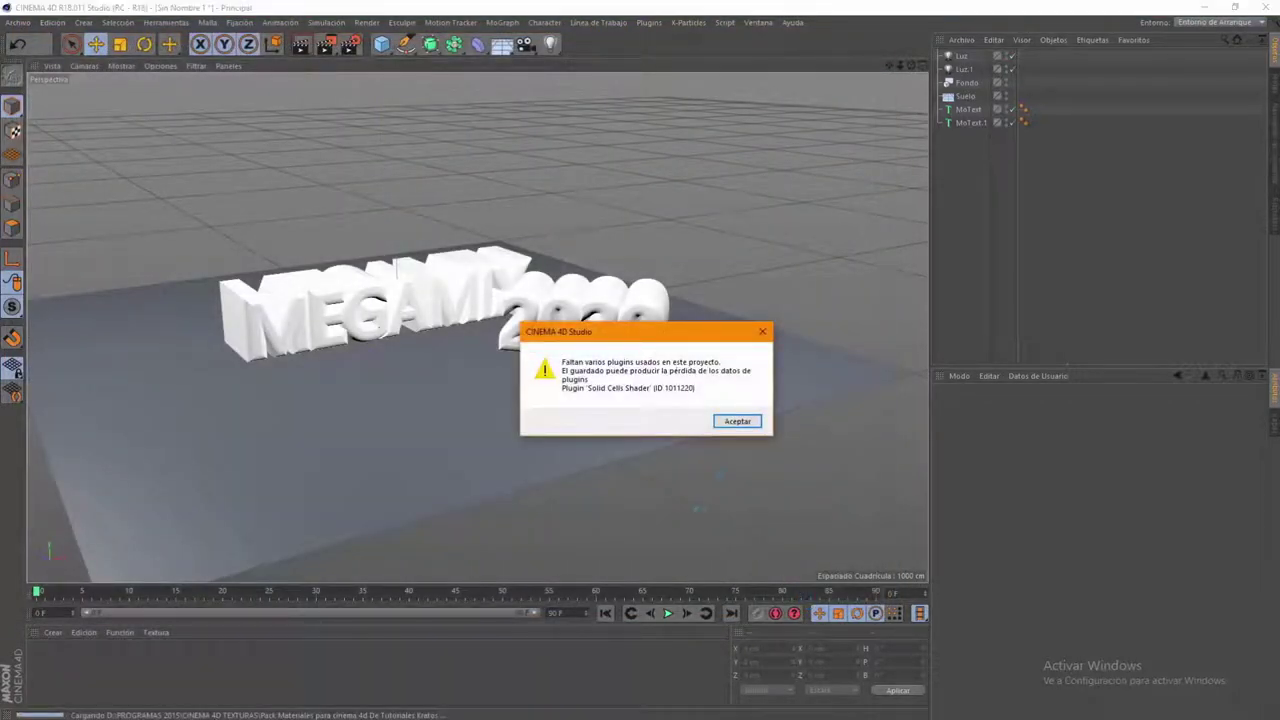
click(738, 421)
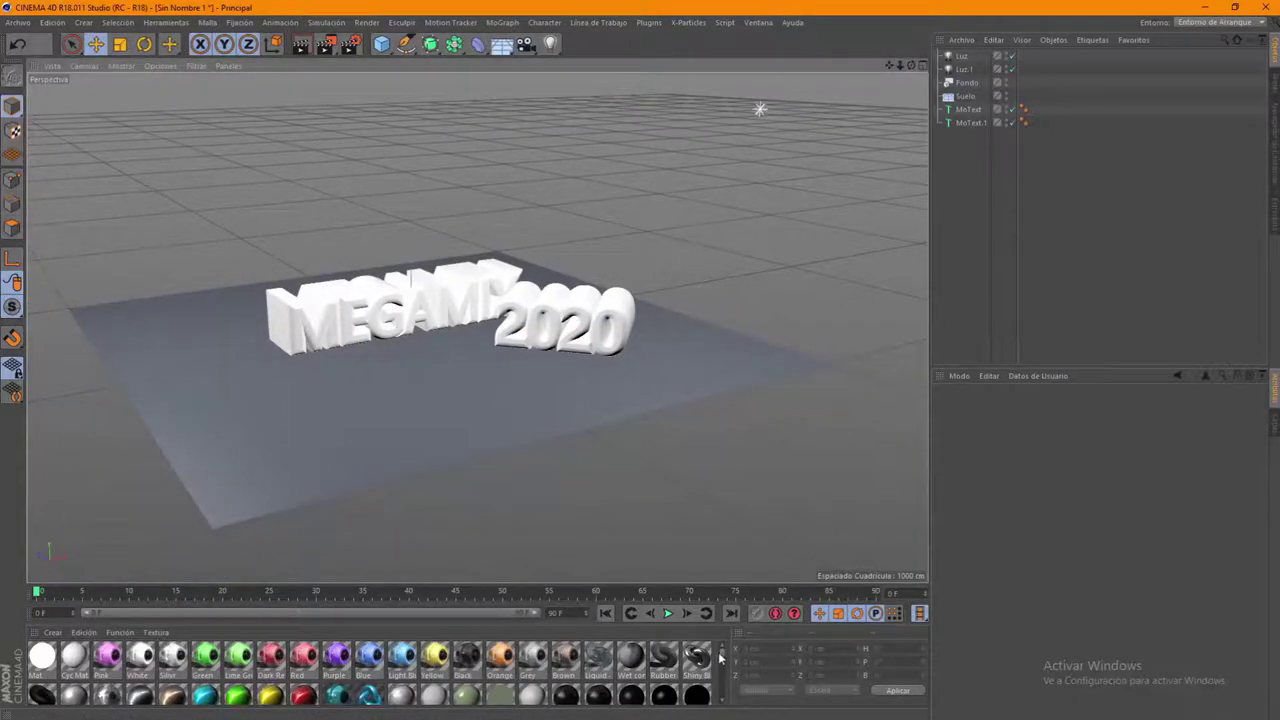
Make three copies of the Orange material and apply the first copy to the MEGAMIX text
scroll(723, 666, down, 3)
scroll(723, 666, down, 2)
scroll(723, 666, down, 1)
scroll(727, 680, down, 2)
scroll(731, 690, down, 2)
scroll(731, 690, down, 2)
scroll(732, 698, down, 1)
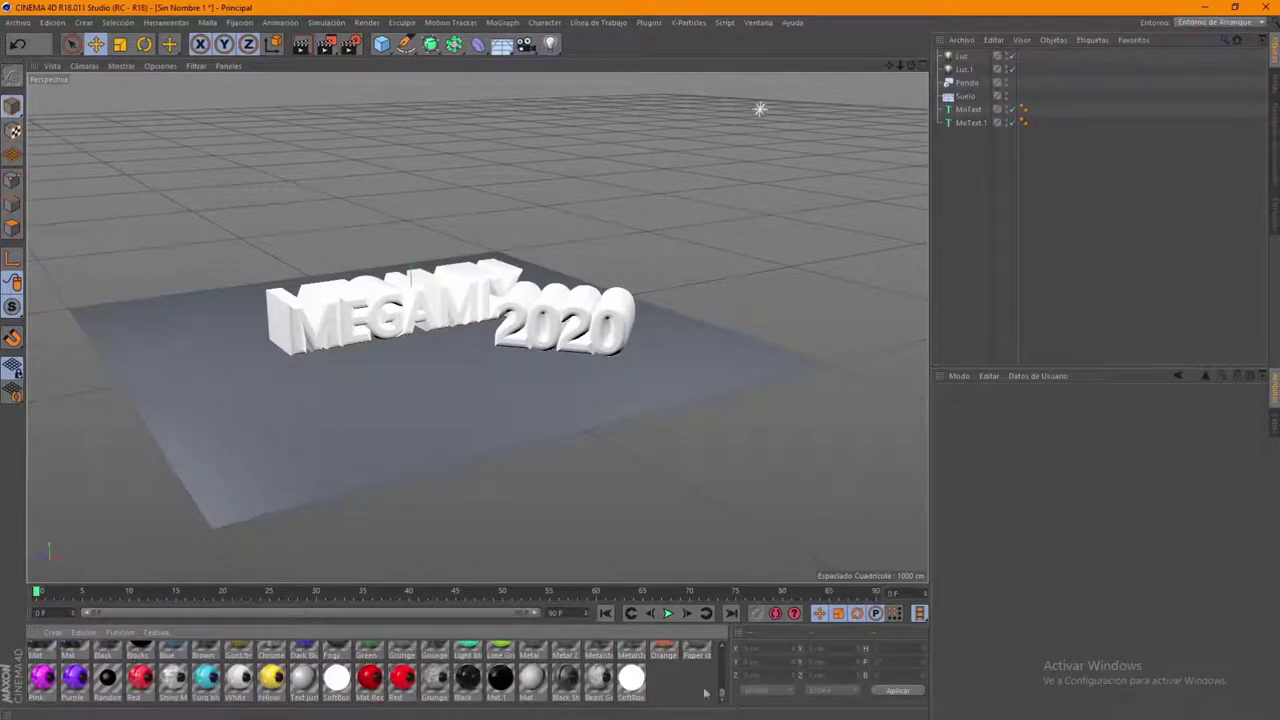
ctrl+drag(668, 655, 631, 682)
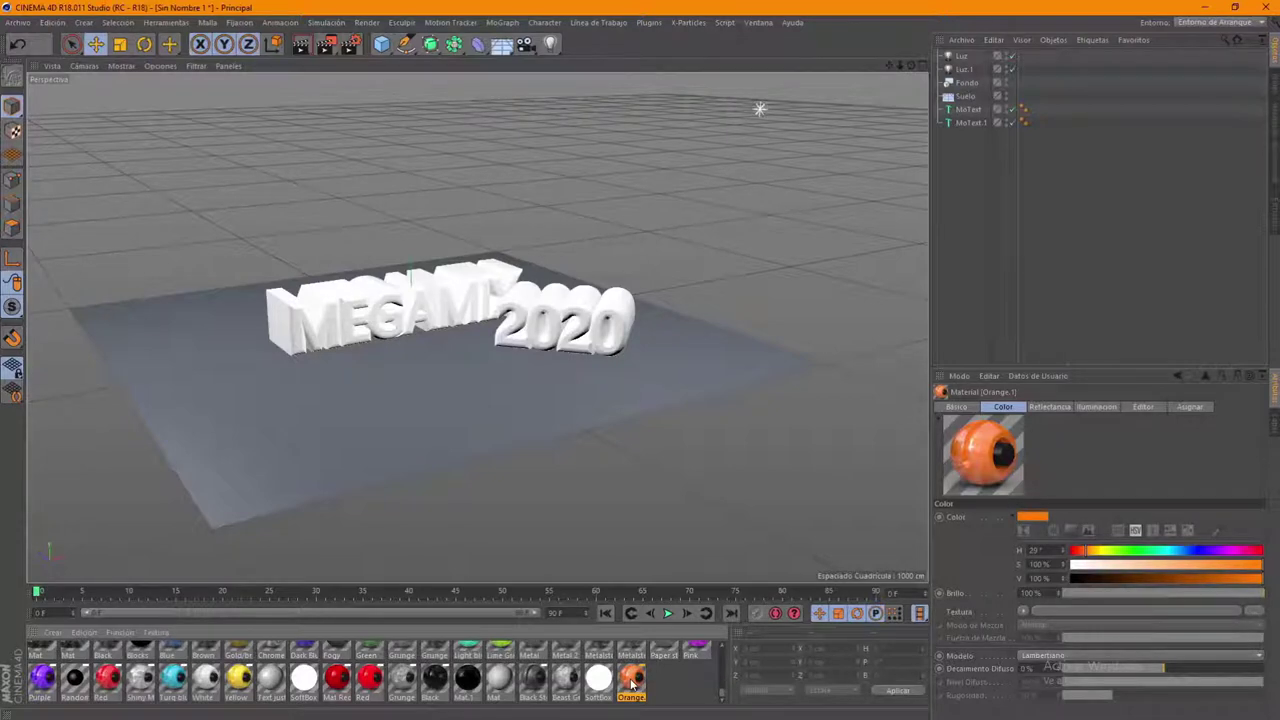
ctrl+drag(638, 682, 698, 686)
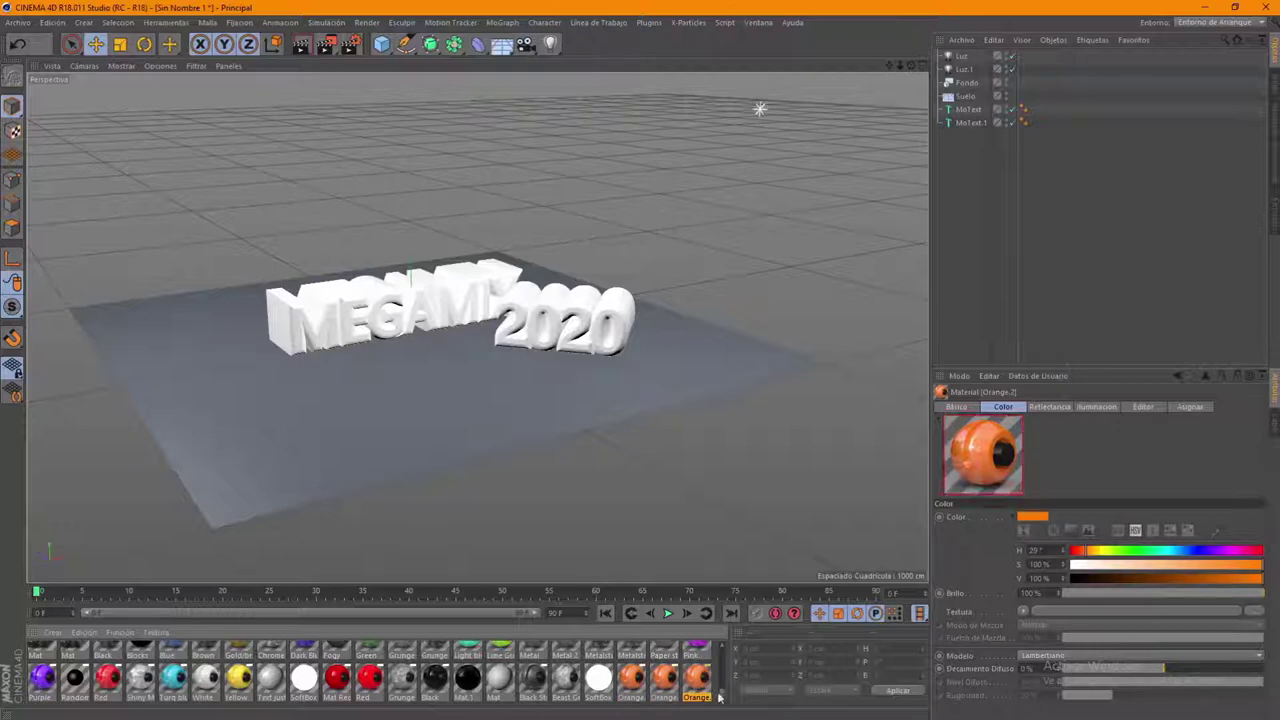
click(634, 688)
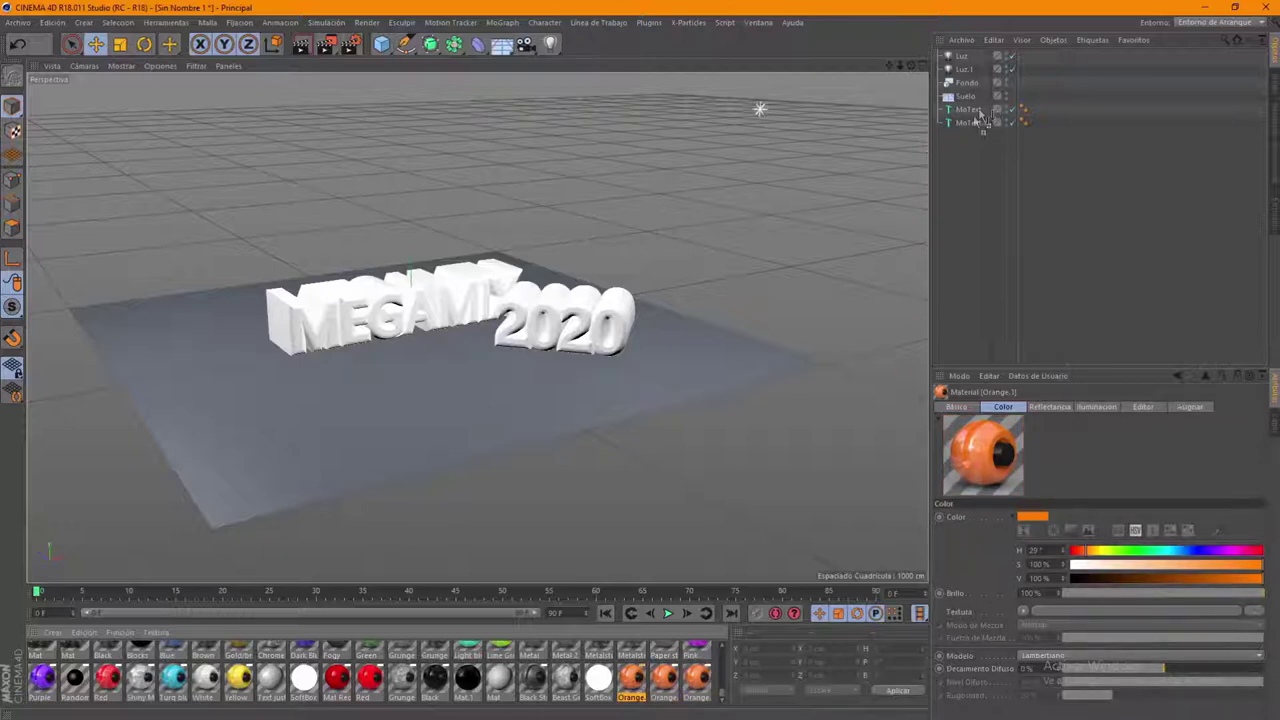
drag(960, 119, 965, 110)
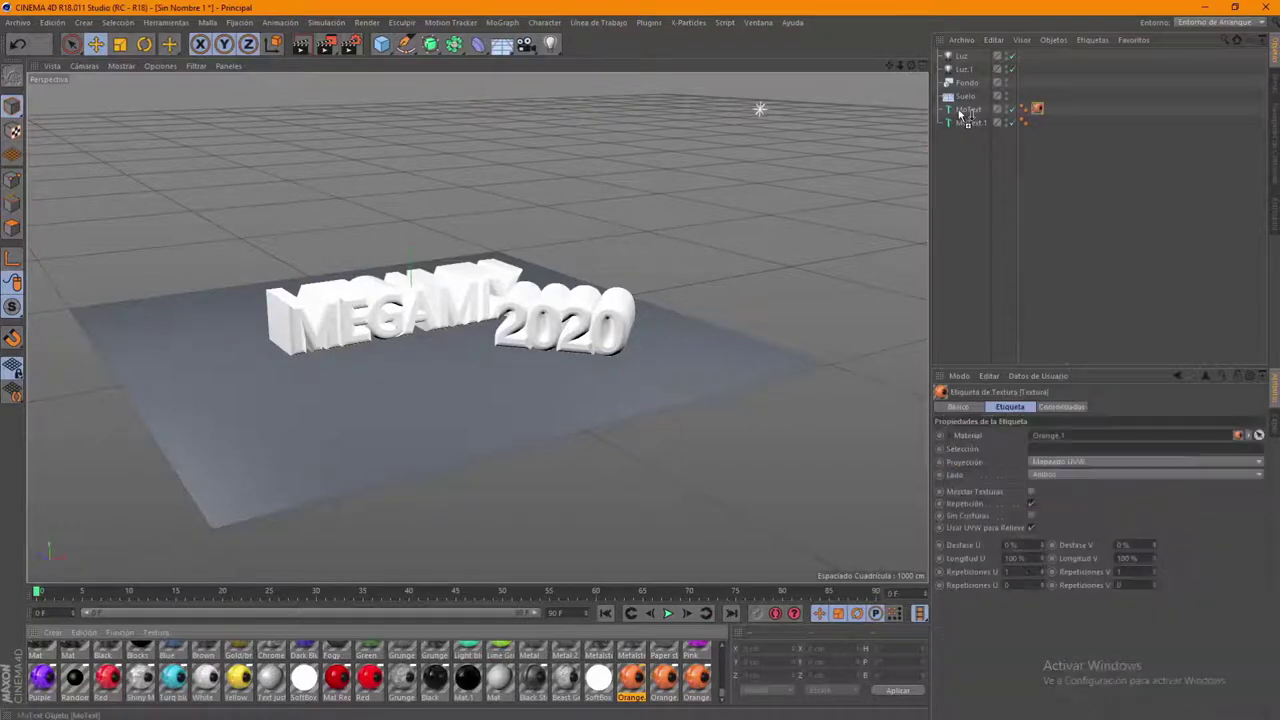
Recolour Orange.2 to blue at hue 211° and apply it to the 2020 text
double_click(664, 679)
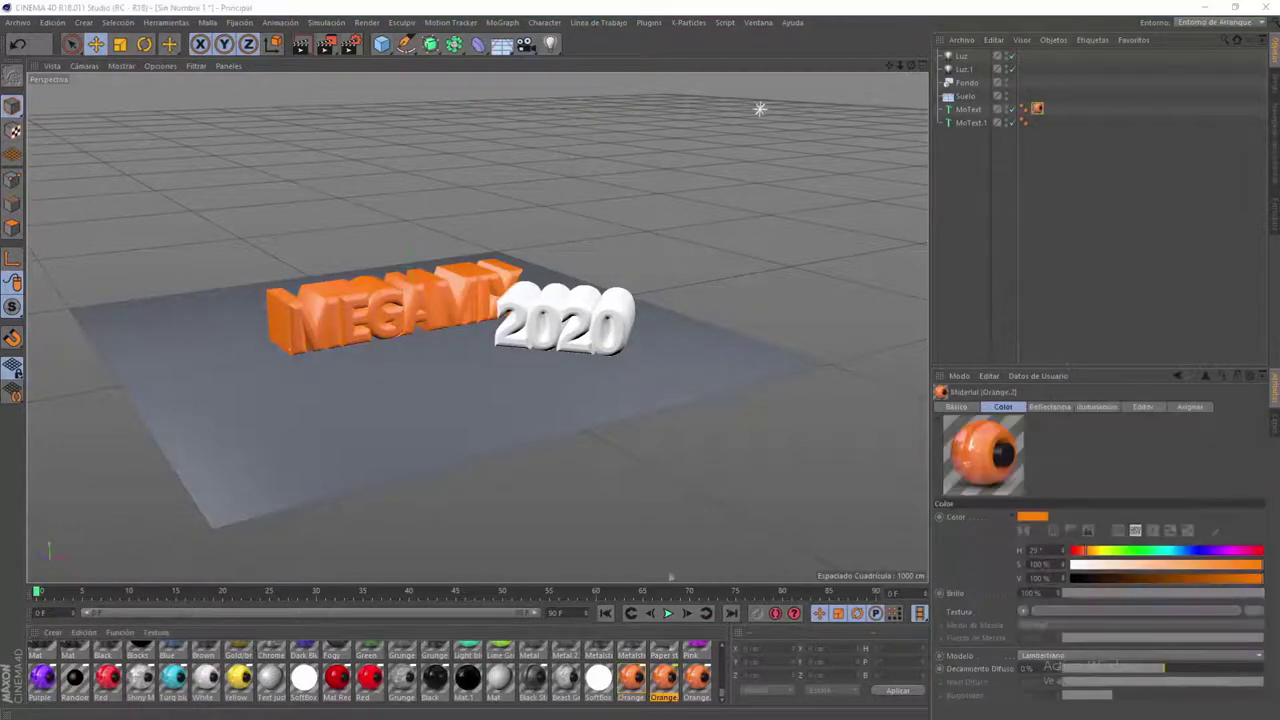
click(388, 158)
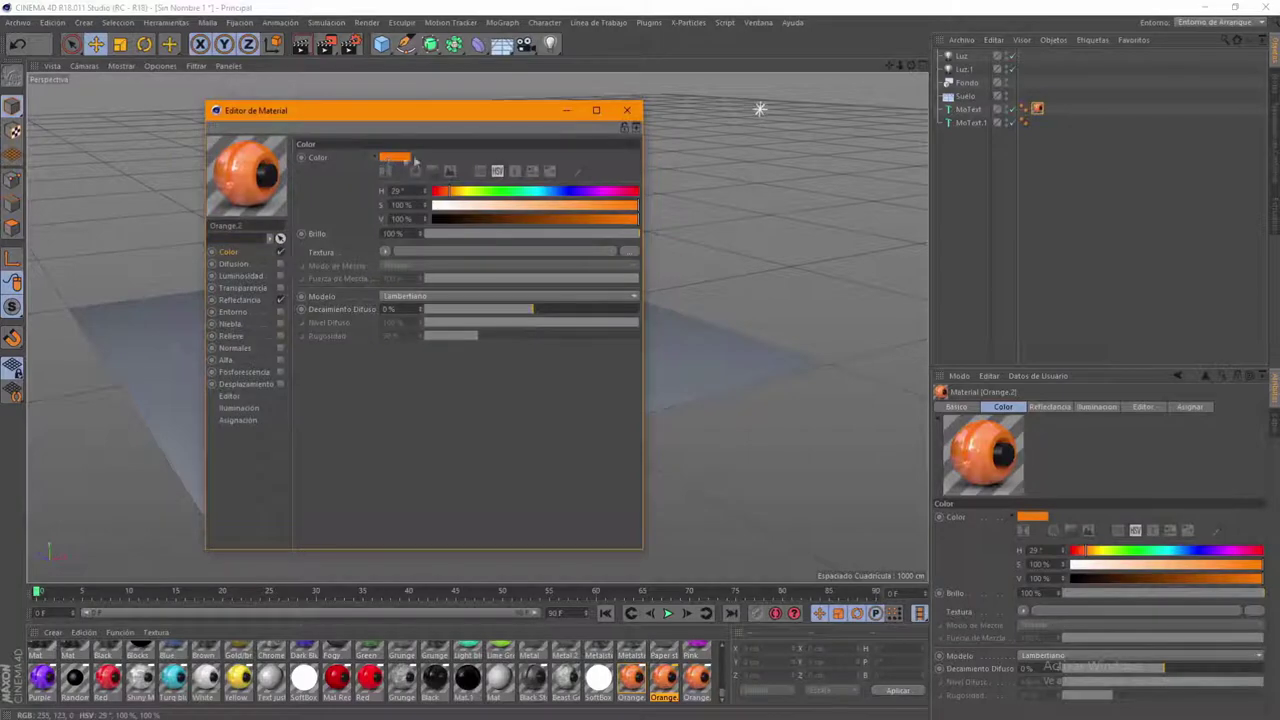
drag(397, 162, 424, 158)
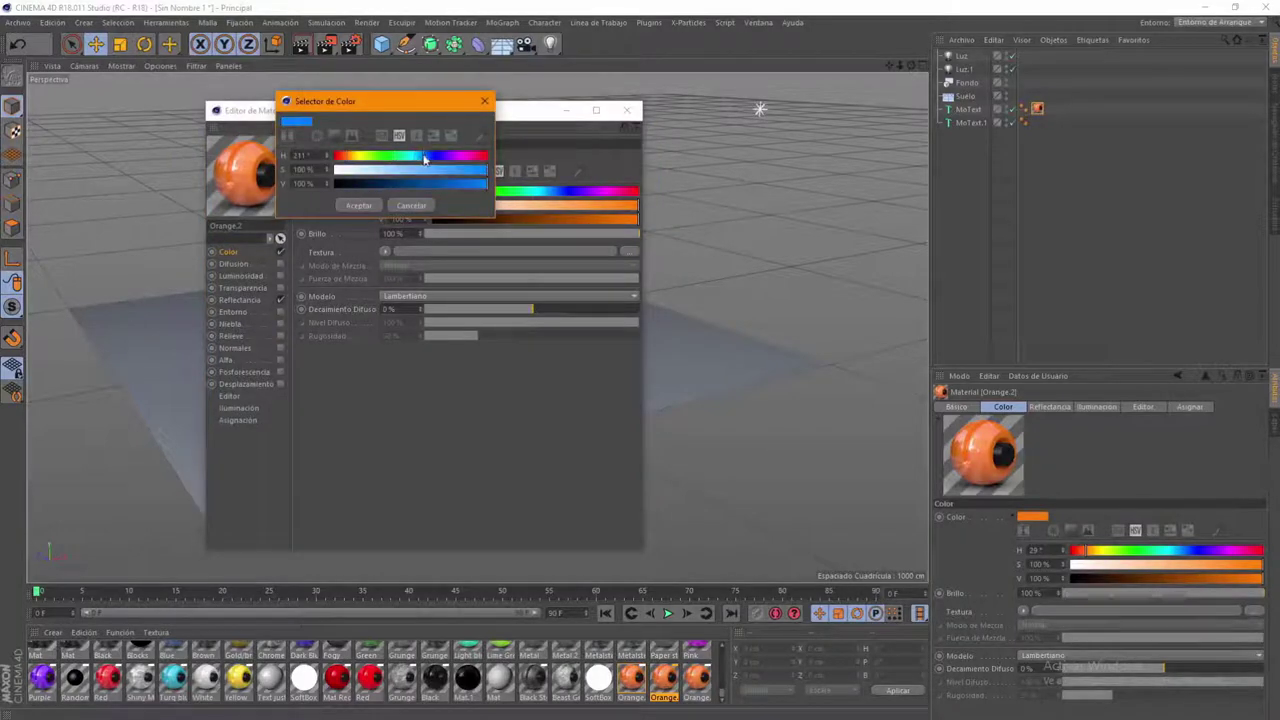
click(360, 205)
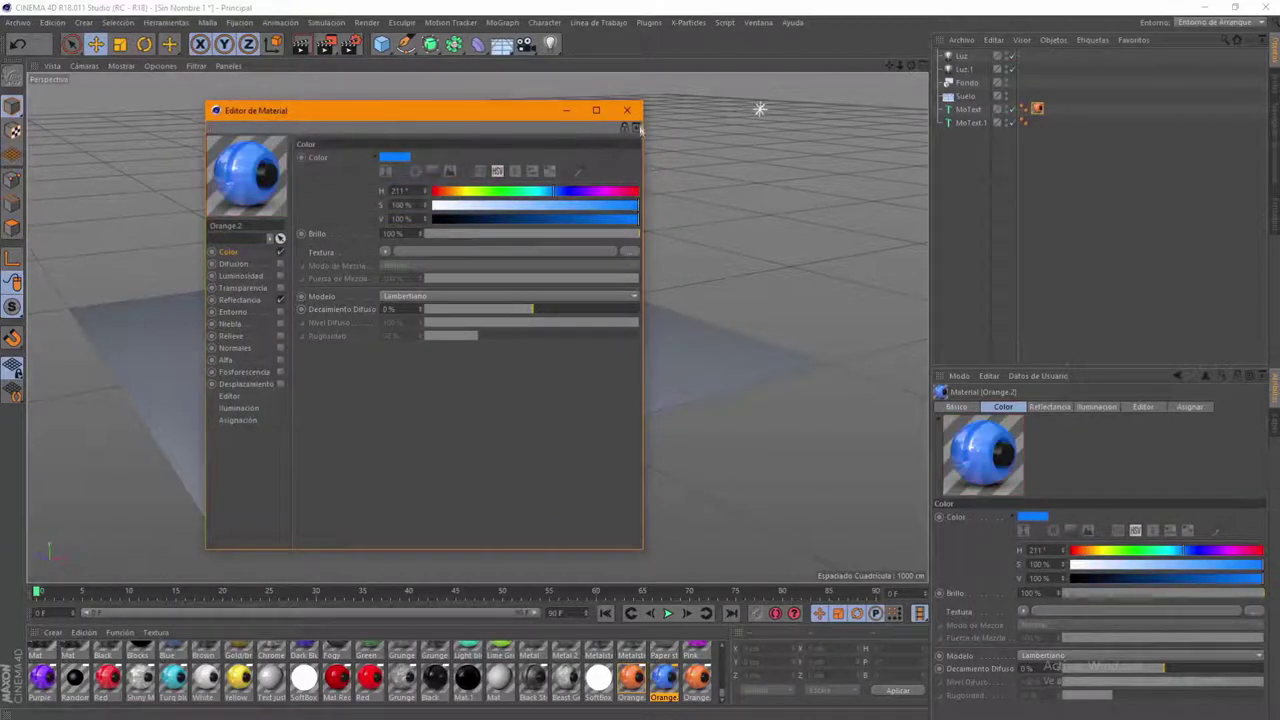
click(627, 110)
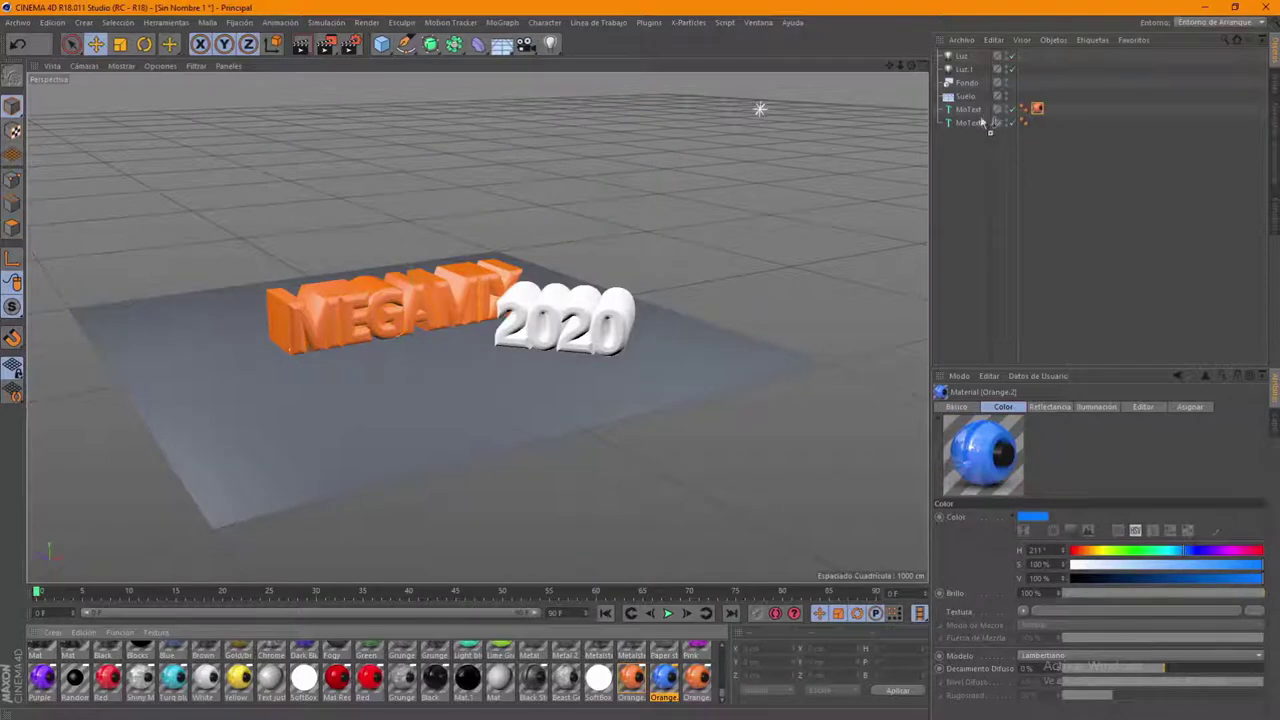
drag(984, 121, 975, 121)
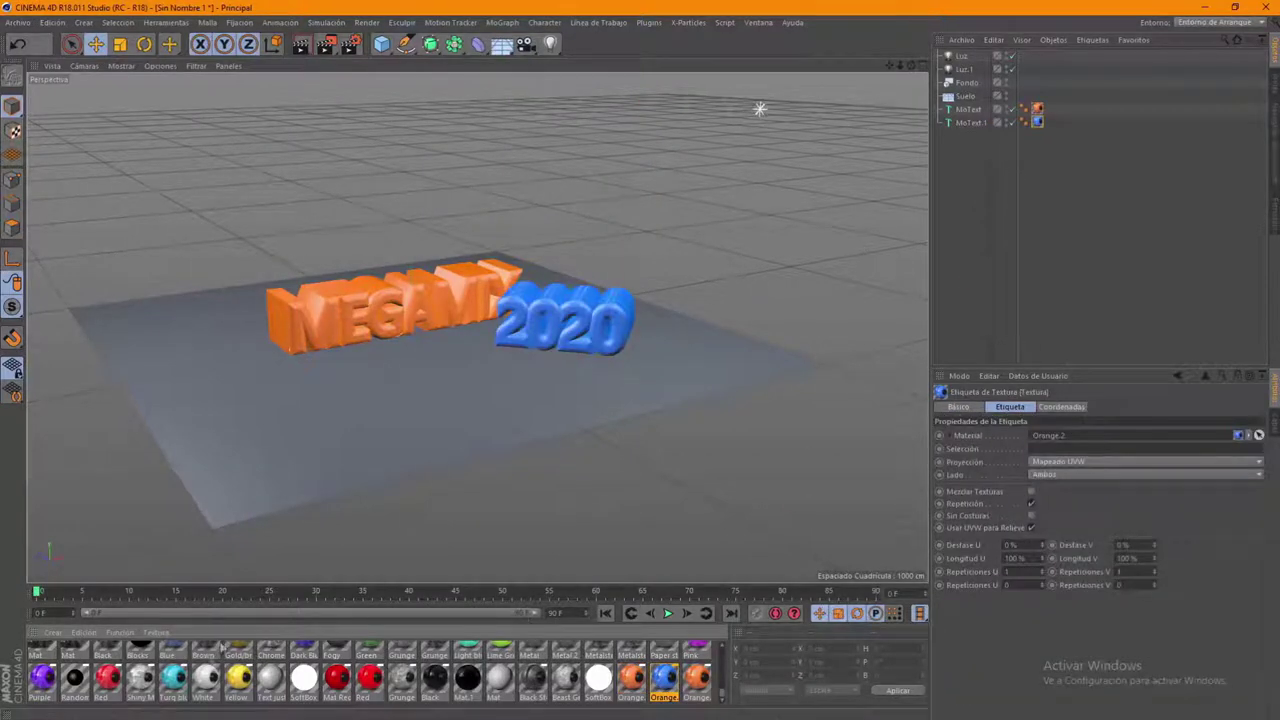
click(700, 686)
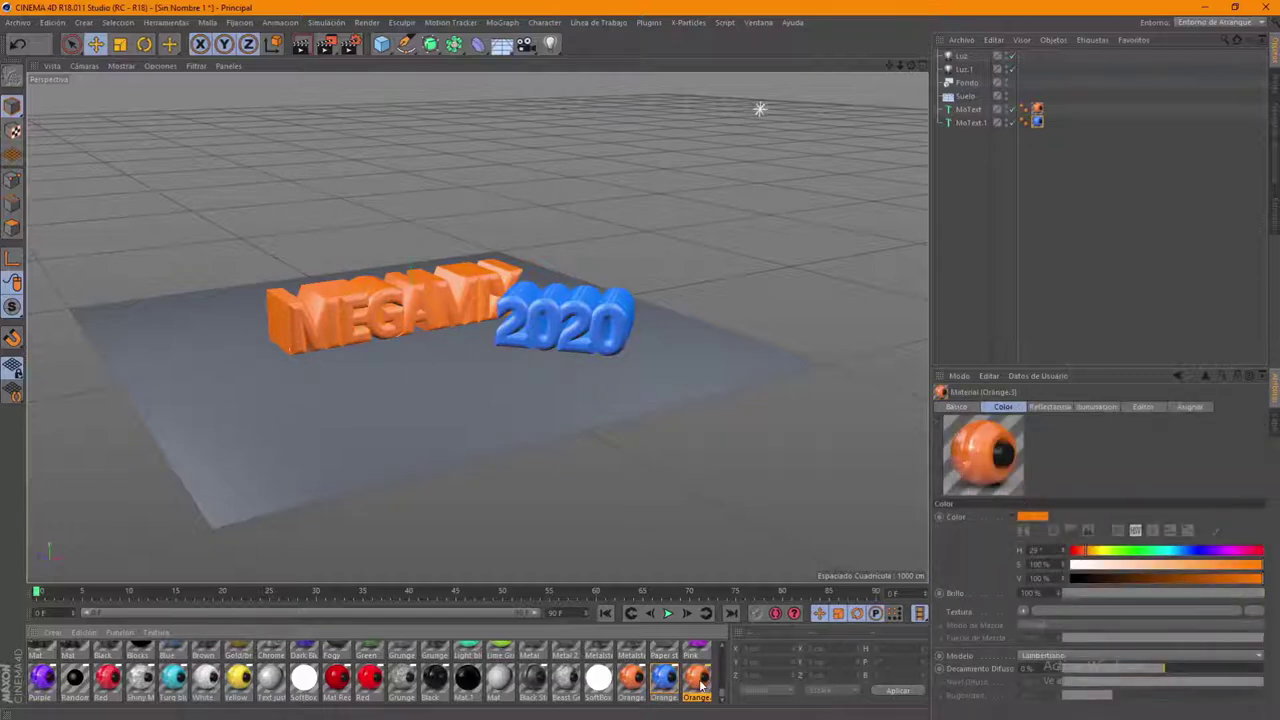
Turn Orange.3 yellow at hue 48° and apply it to the floor
double_click(700, 686)
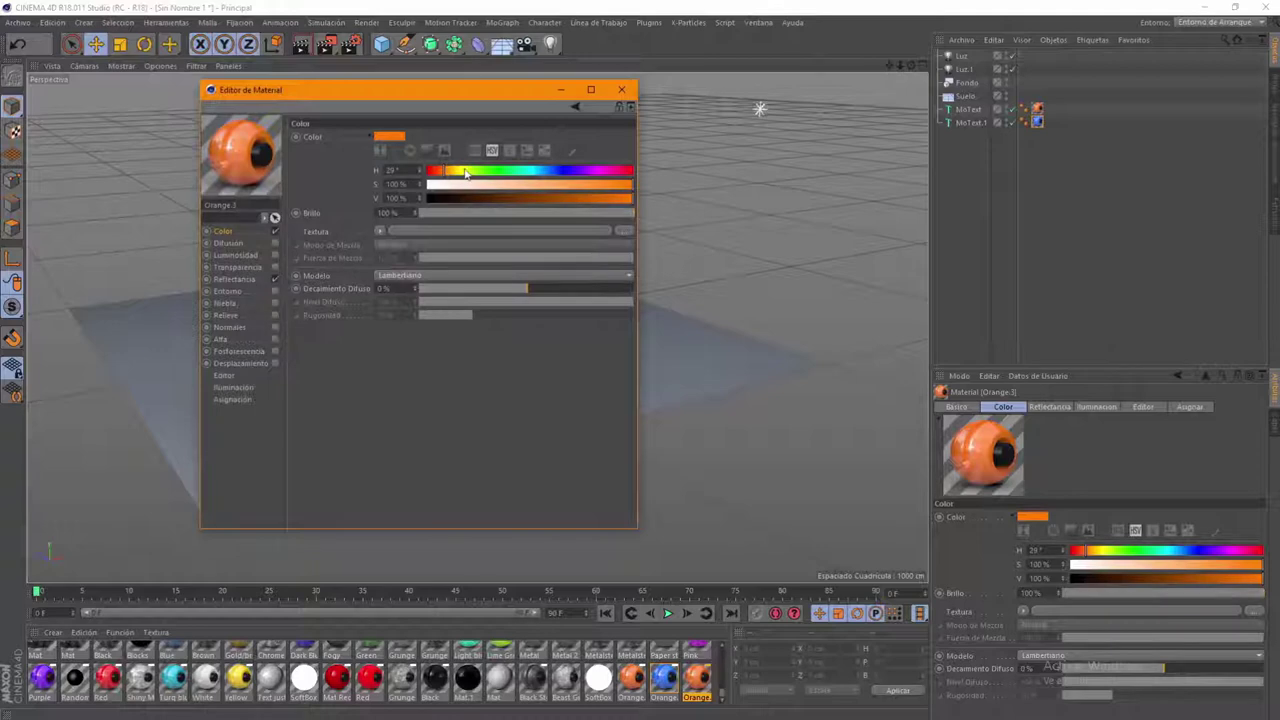
drag(465, 173, 457, 172)
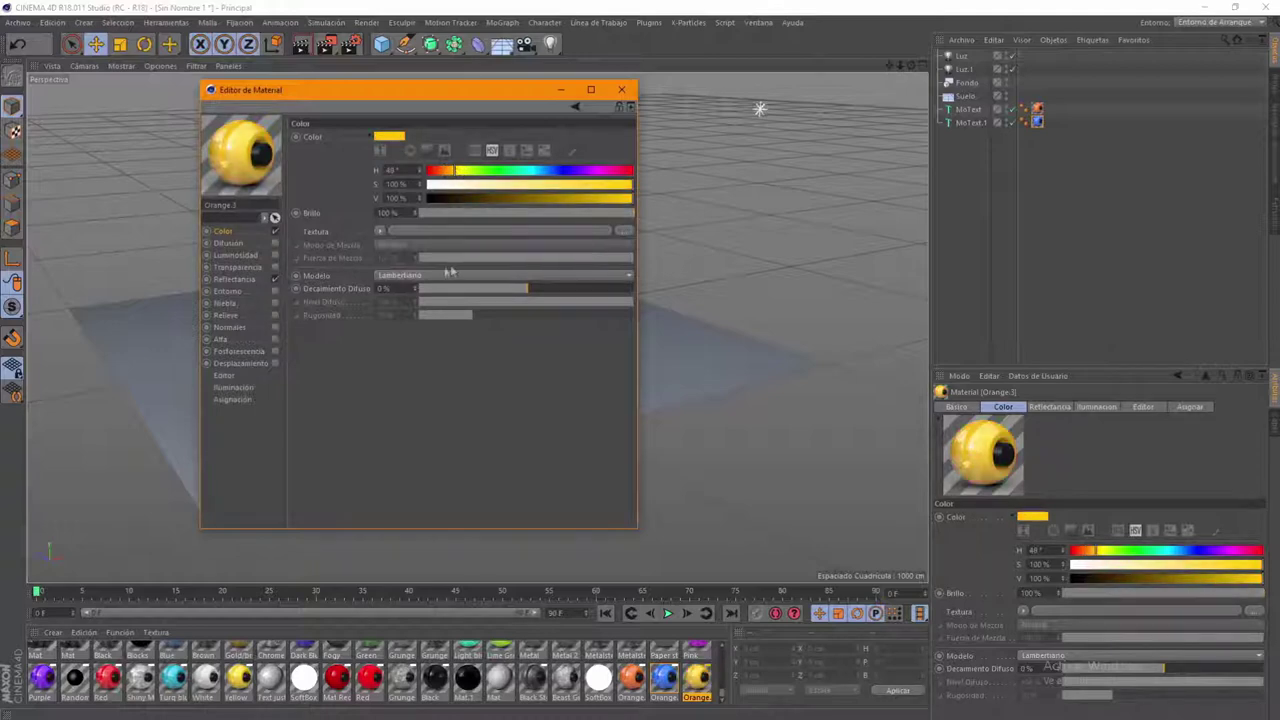
click(621, 89)
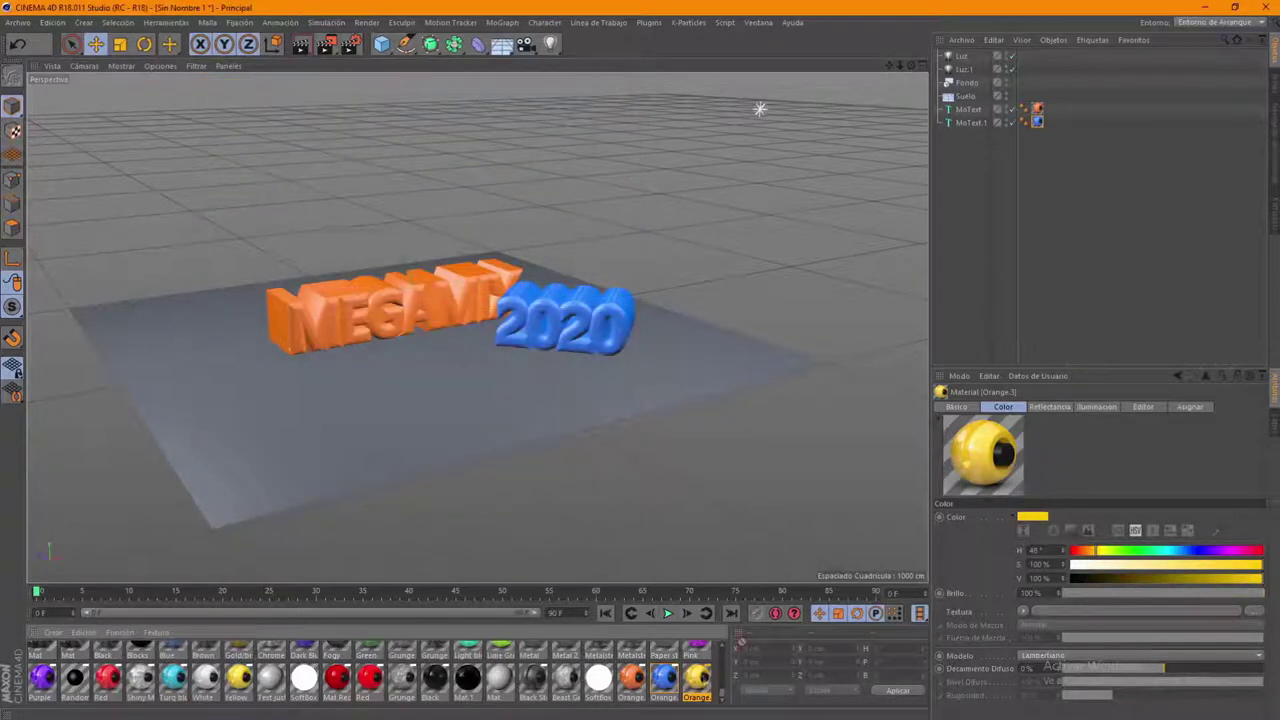
drag(966, 98, 968, 83)
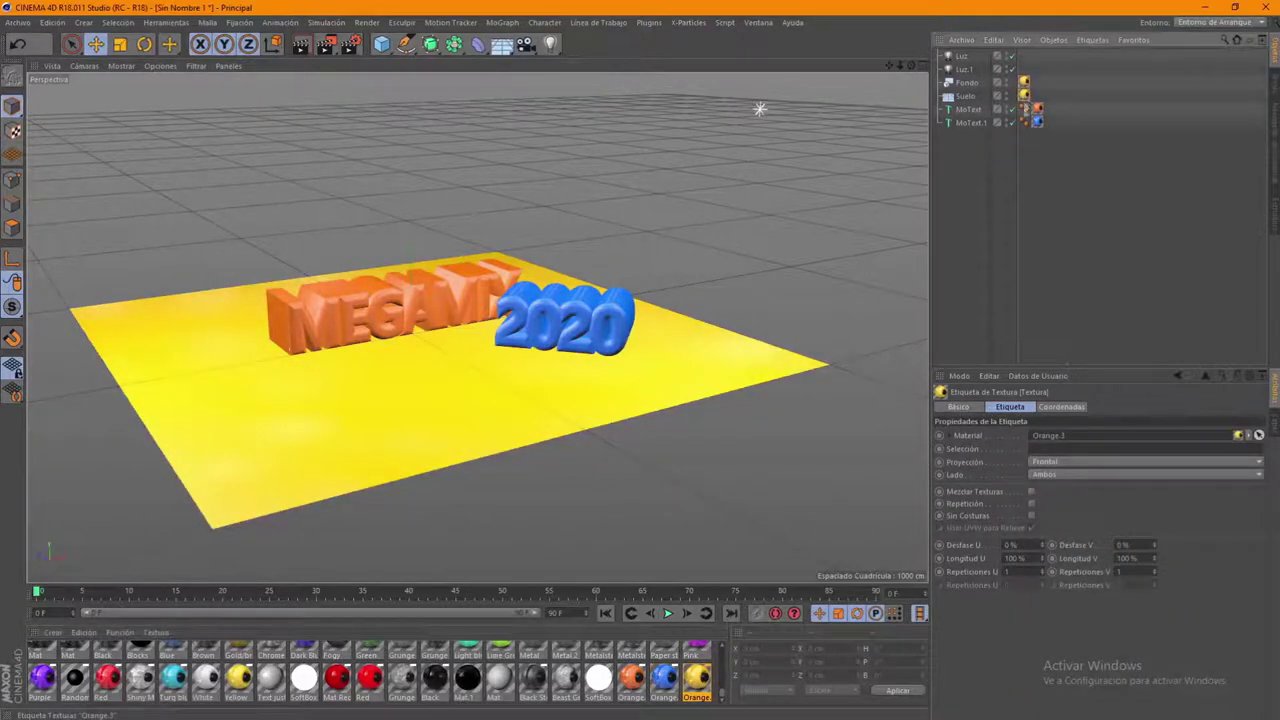
Keep the texture projection on Plana, select Suelo and bring up the Etiquetas tag menu
click(1053, 463)
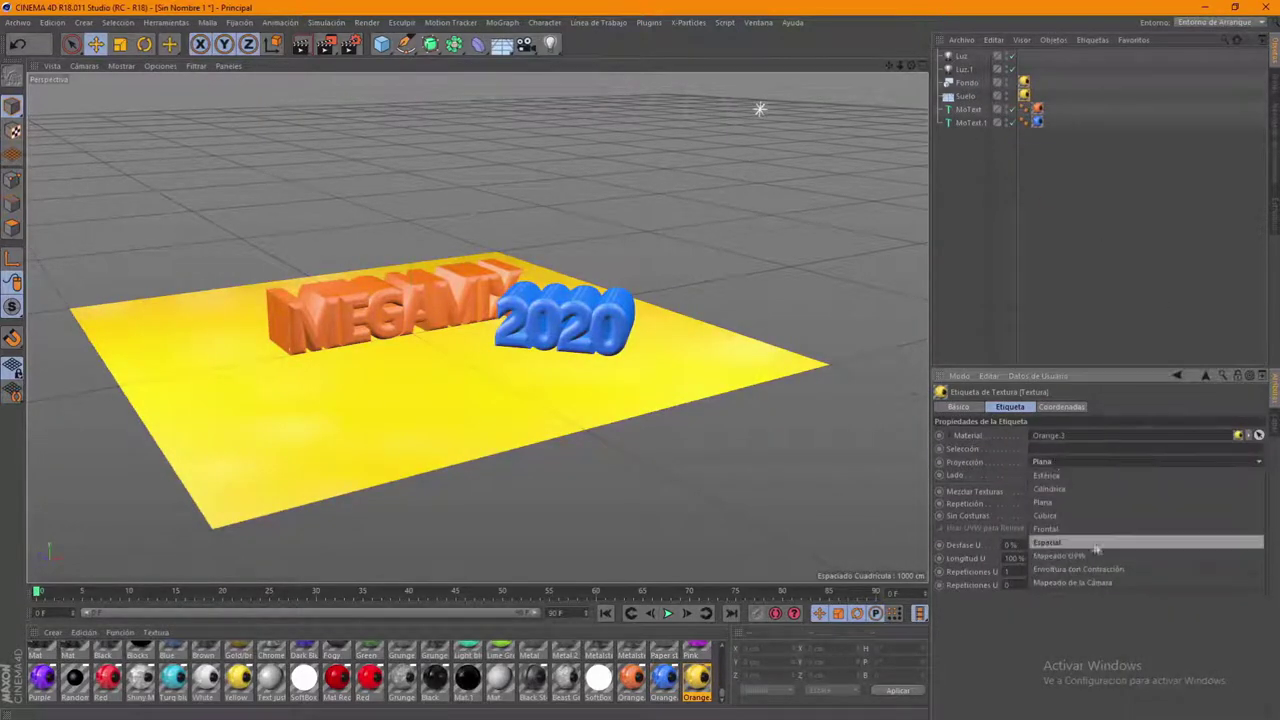
click(1065, 523)
click(965, 96)
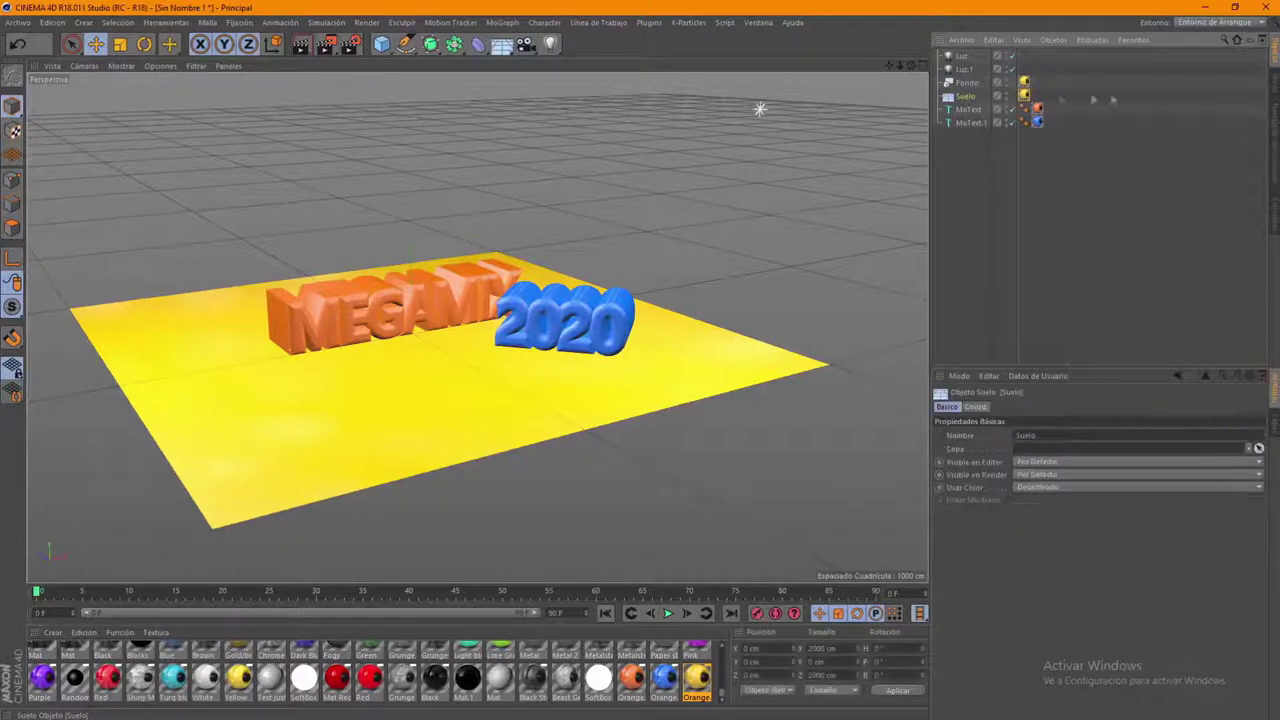
click(1092, 40)
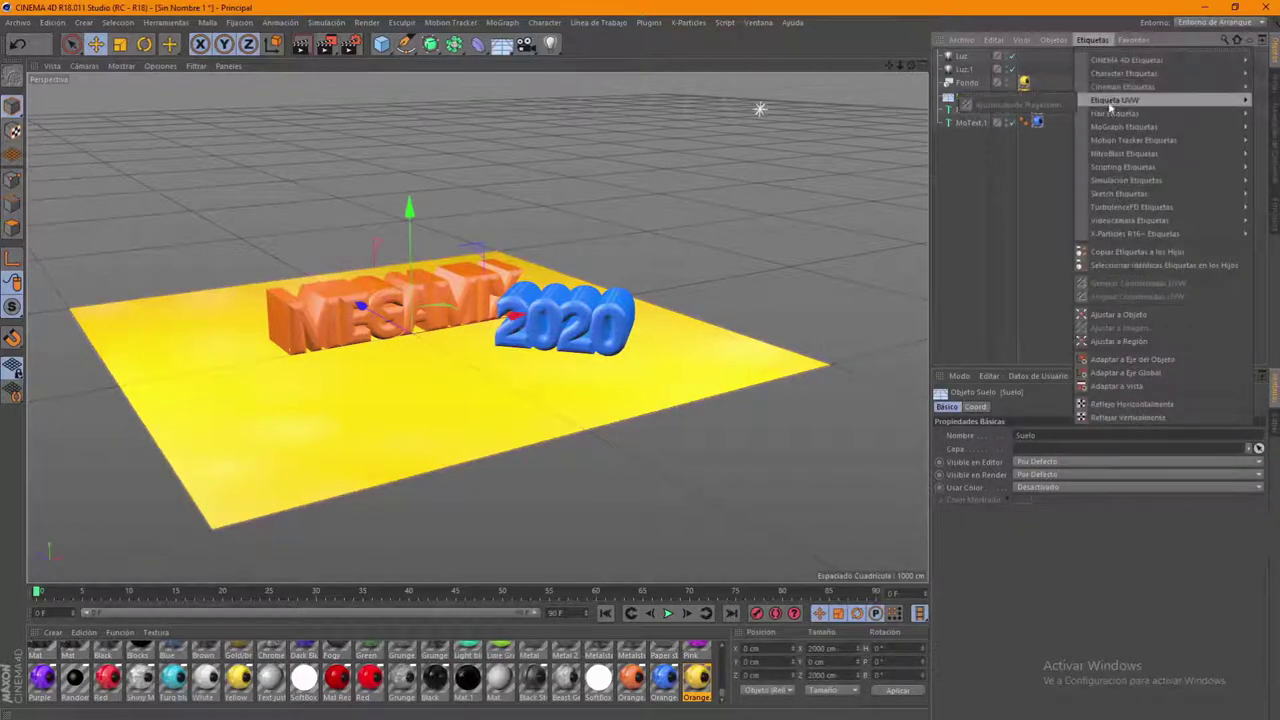
mouse_move(1127, 60)
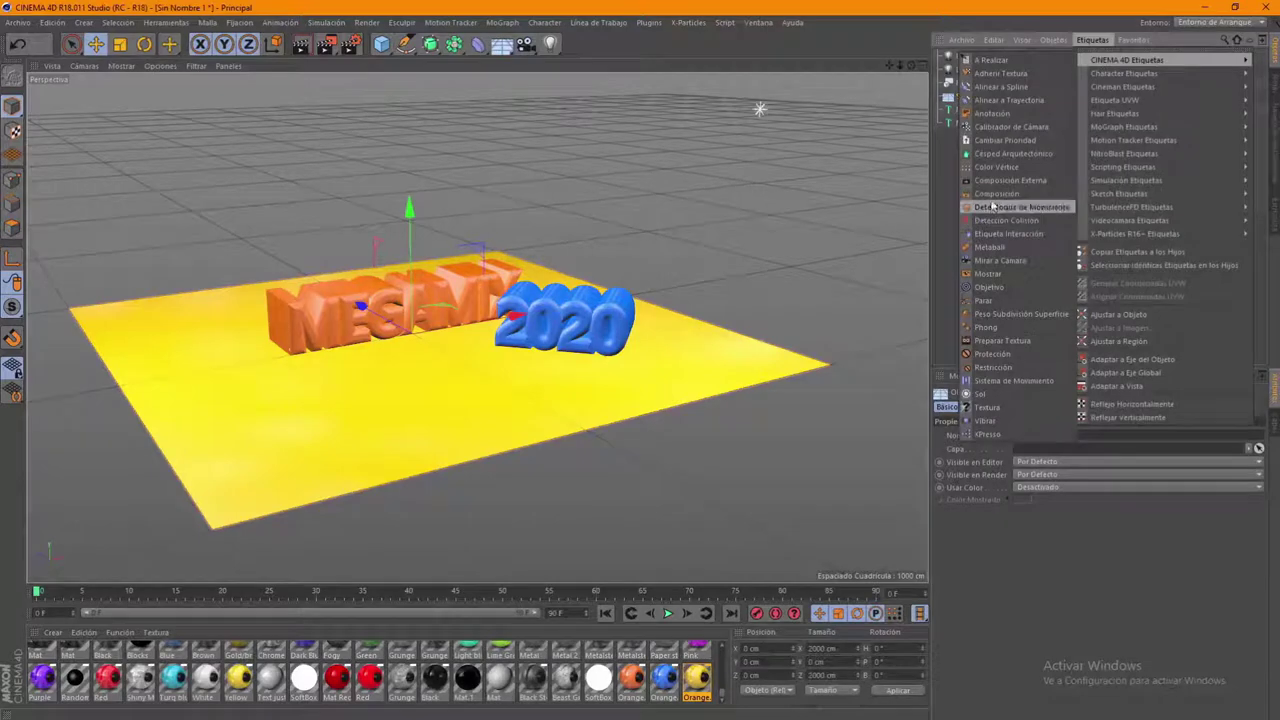
Add a Composición tag to the Suelo floor, render test previews, and inspect its tags
click(995, 194)
drag(899, 66, 910, 68)
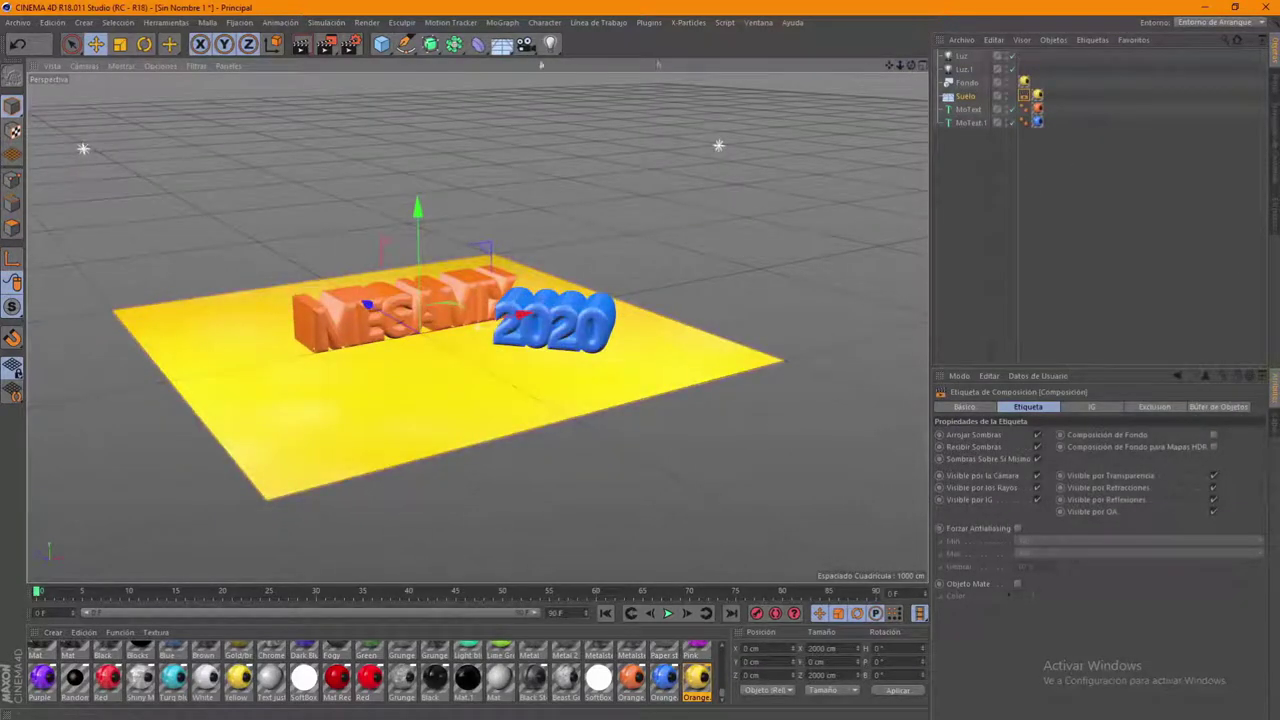
key(ctrl+r)
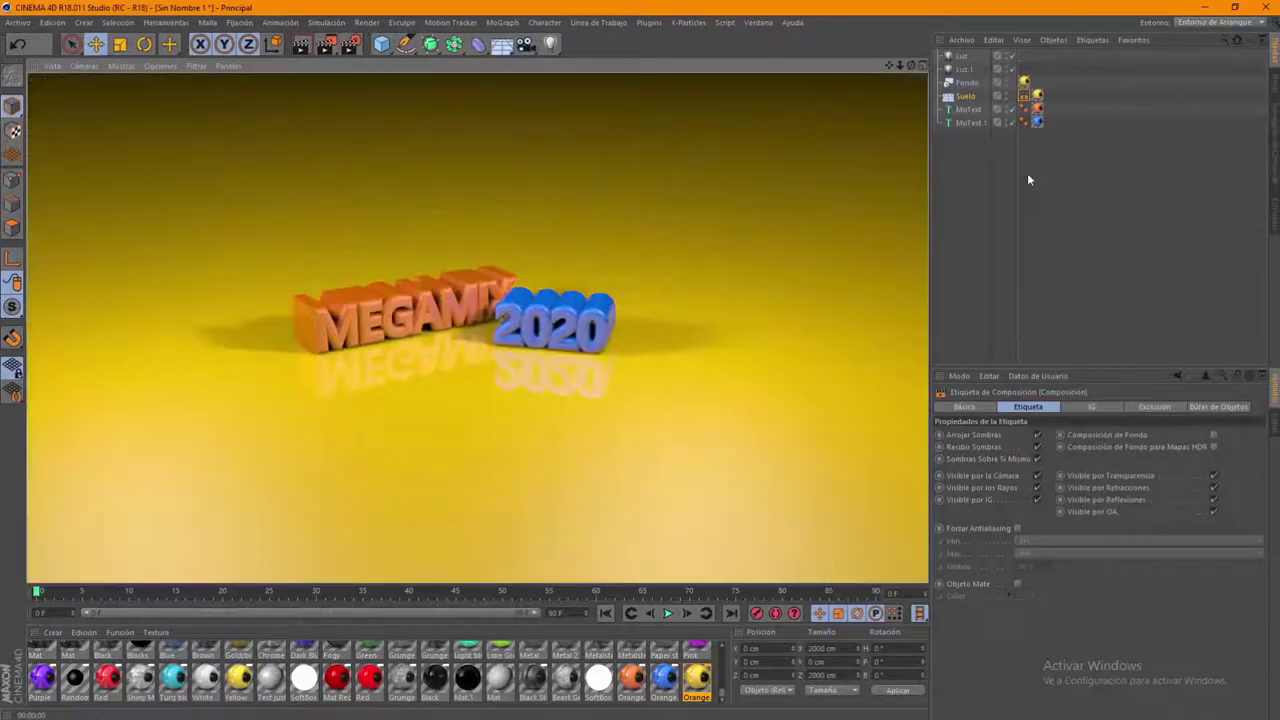
drag(910, 66, 910, 68)
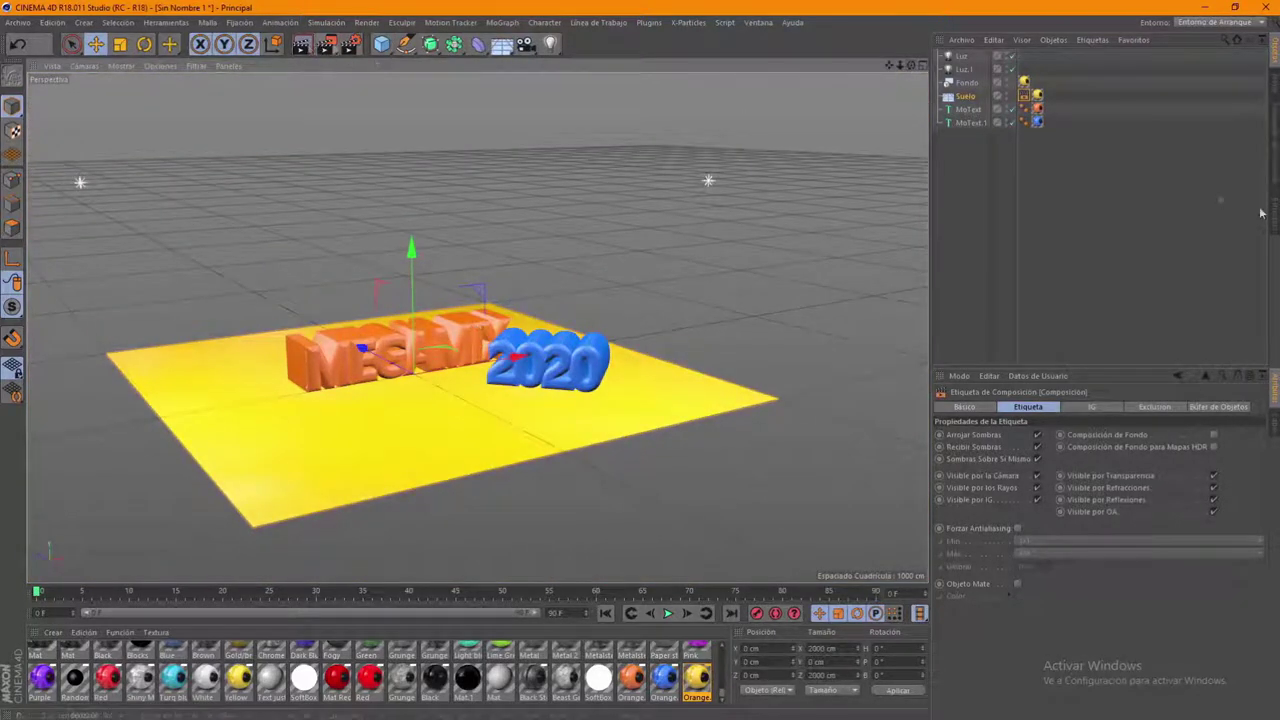
key(ctrl+r)
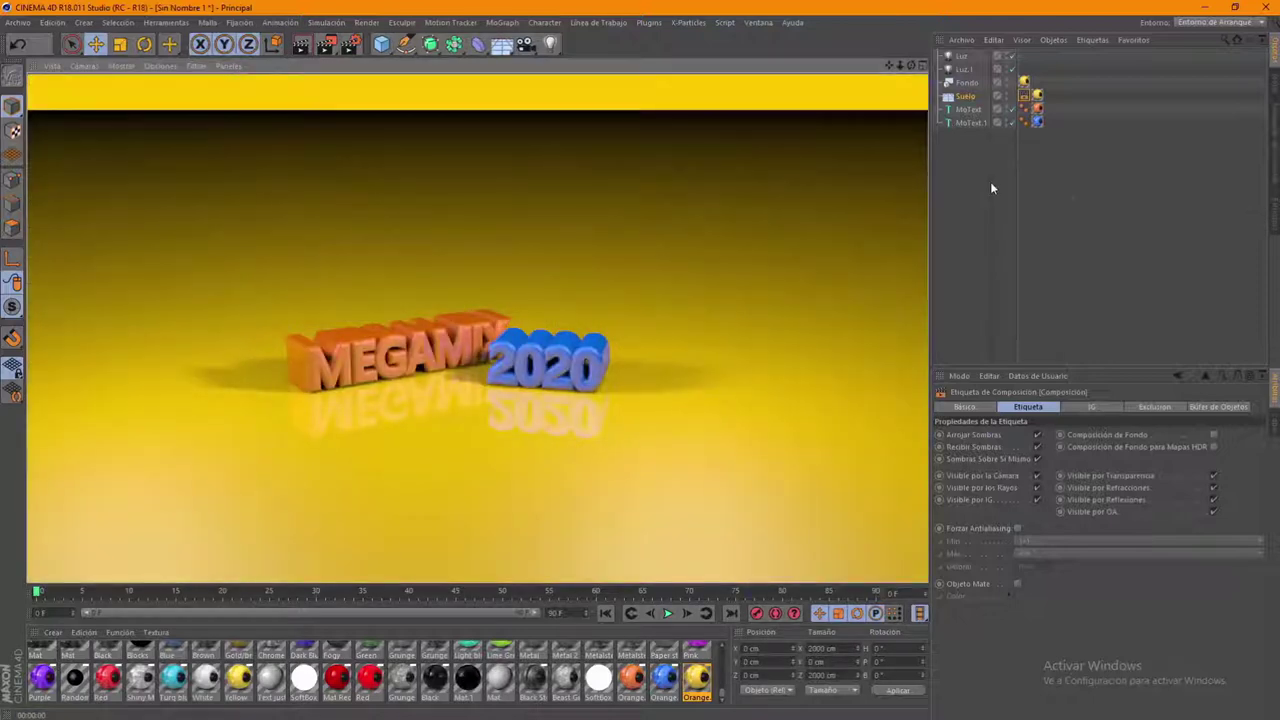
click(1037, 97)
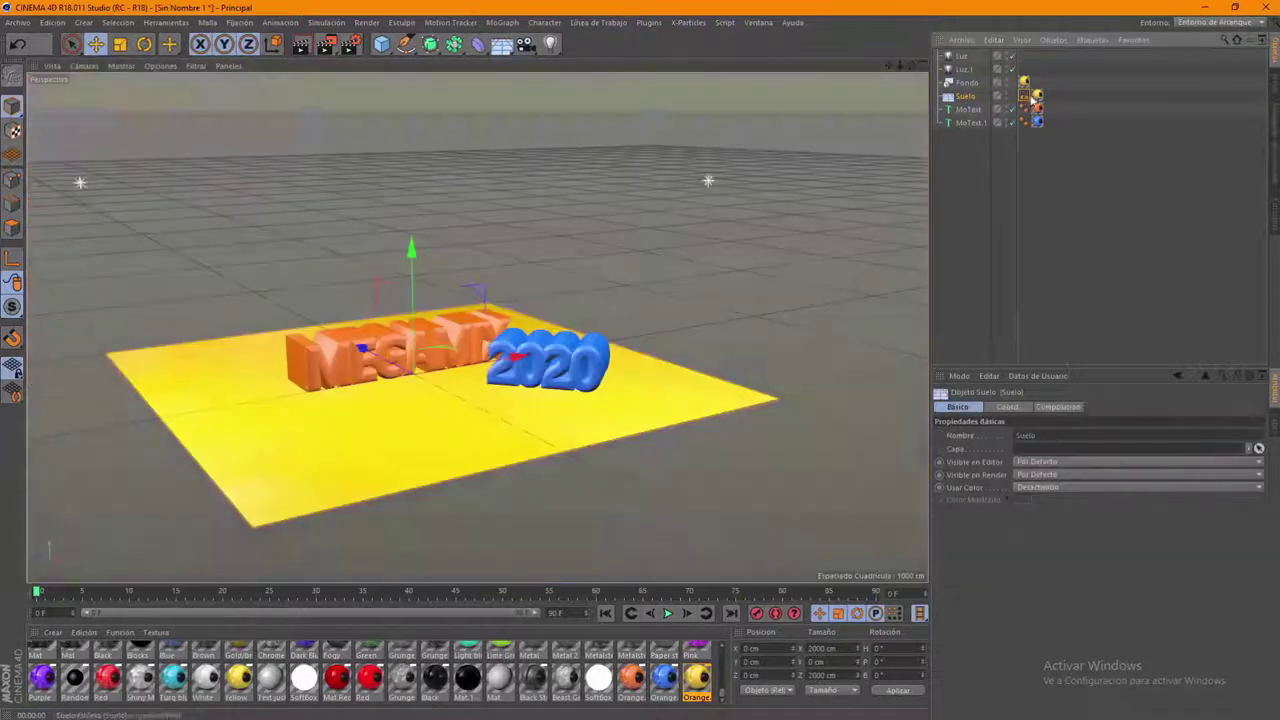
click(1037, 96)
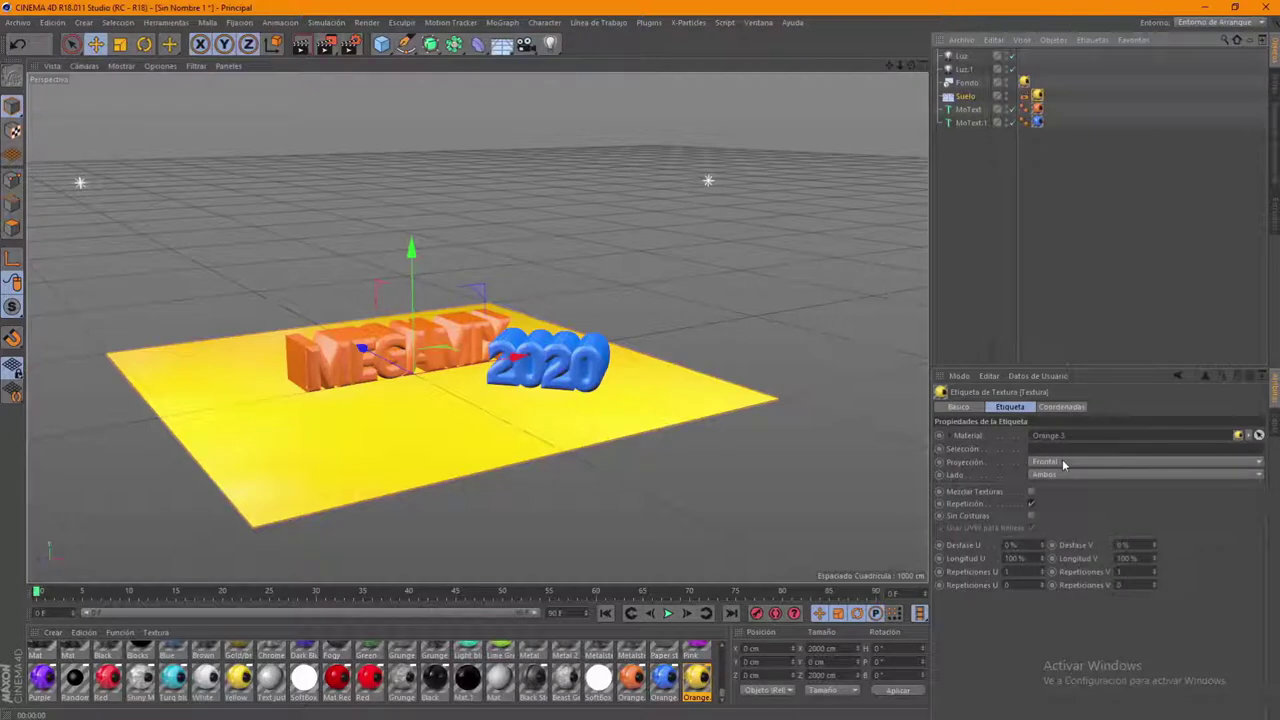
Tick Composición de Fondo on Suelo's compositing tag and check the seamless yellow with Ctrl+R renders
click(966, 97)
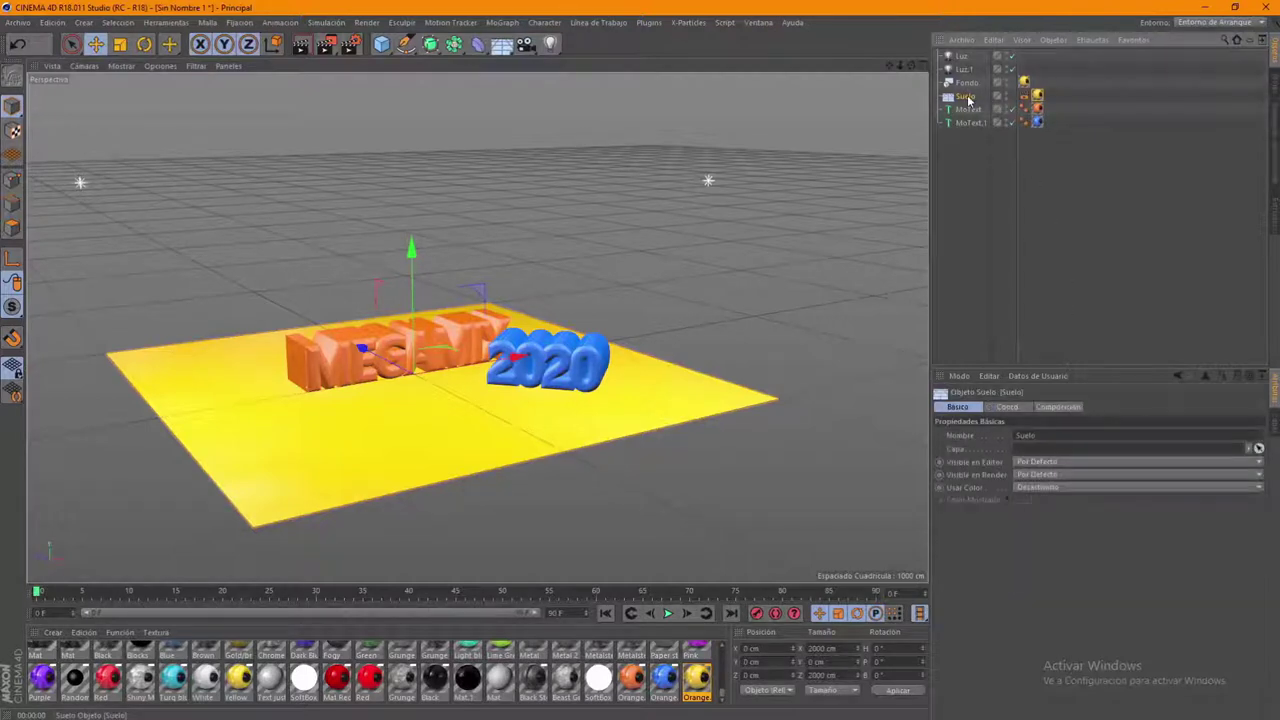
click(1024, 95)
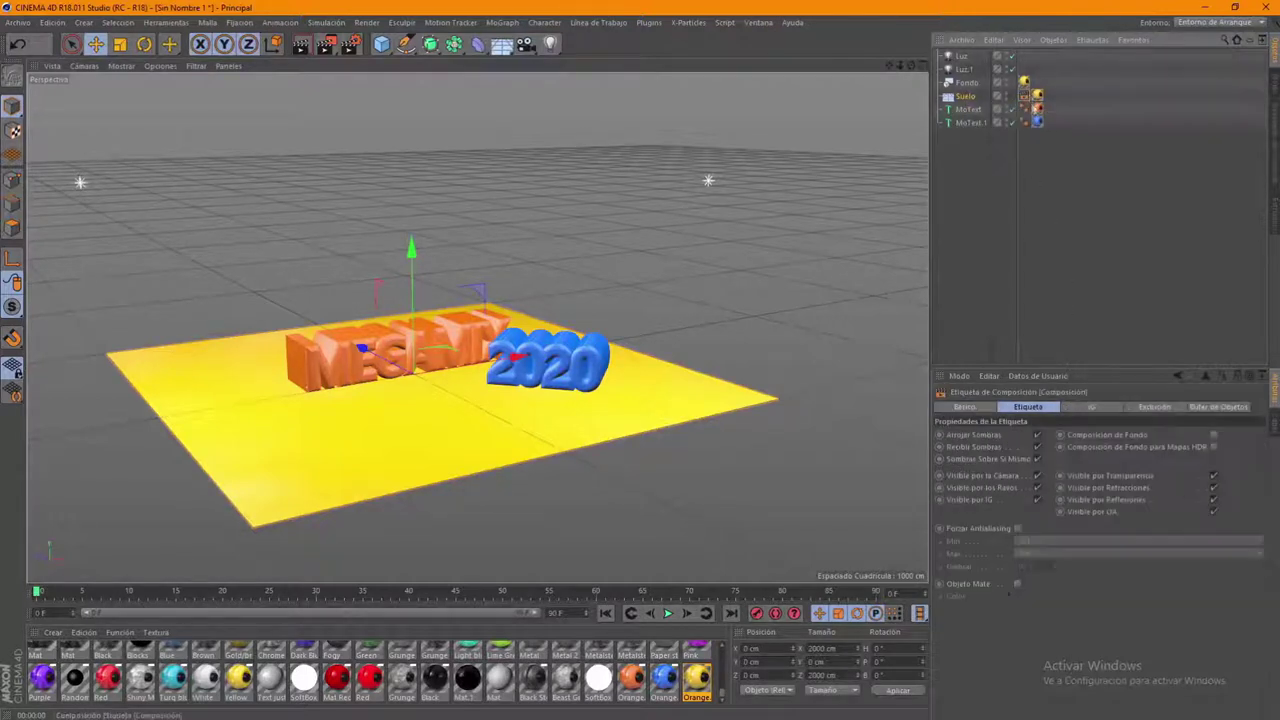
click(1214, 437)
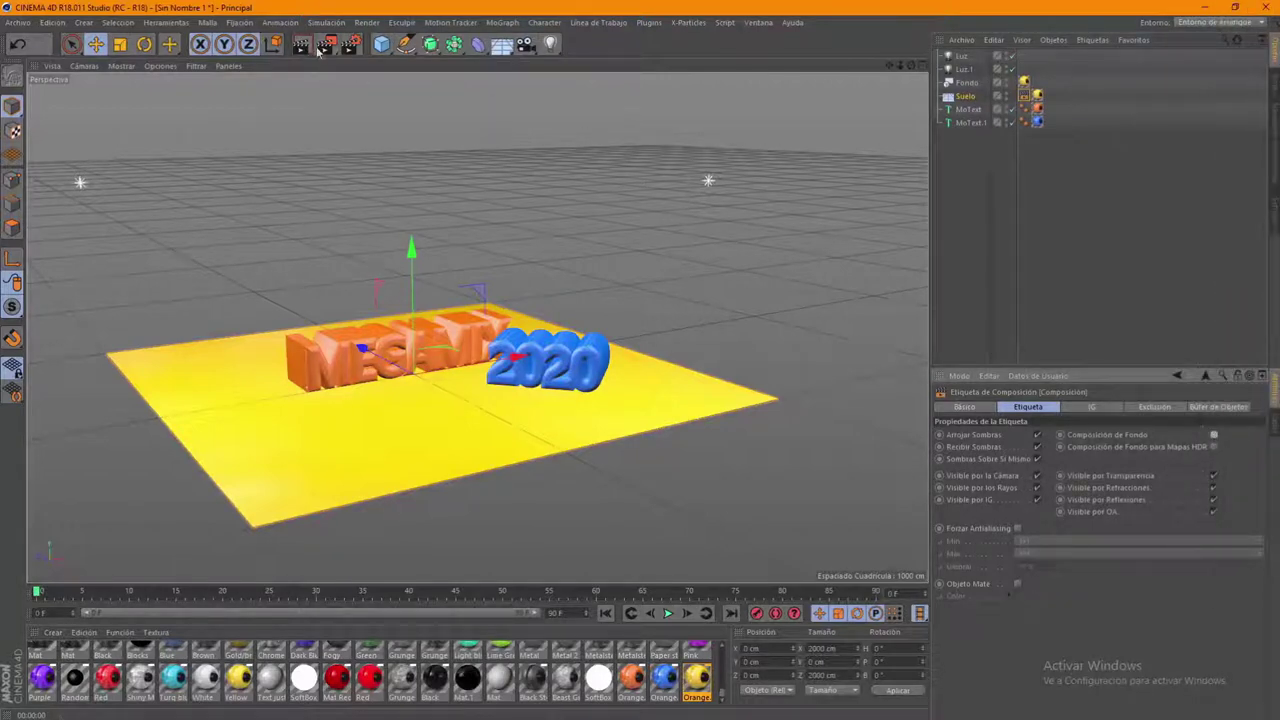
key(ctrl+r)
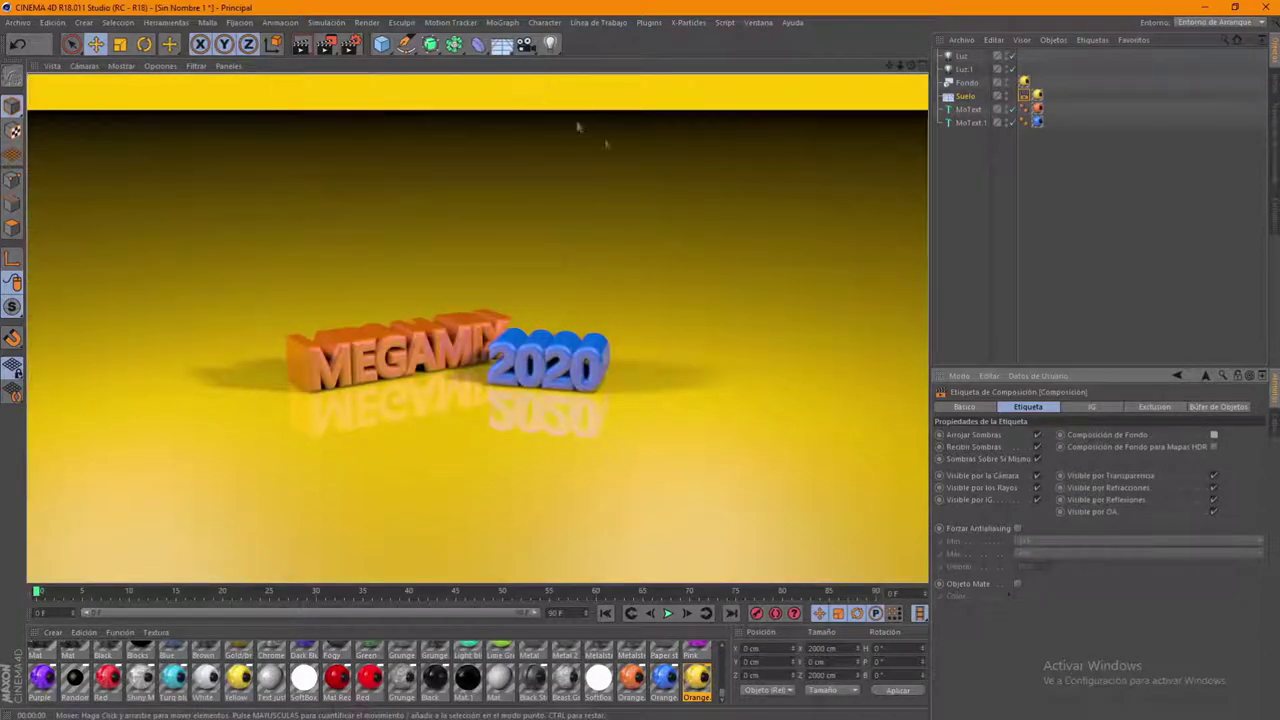
click(1214, 435)
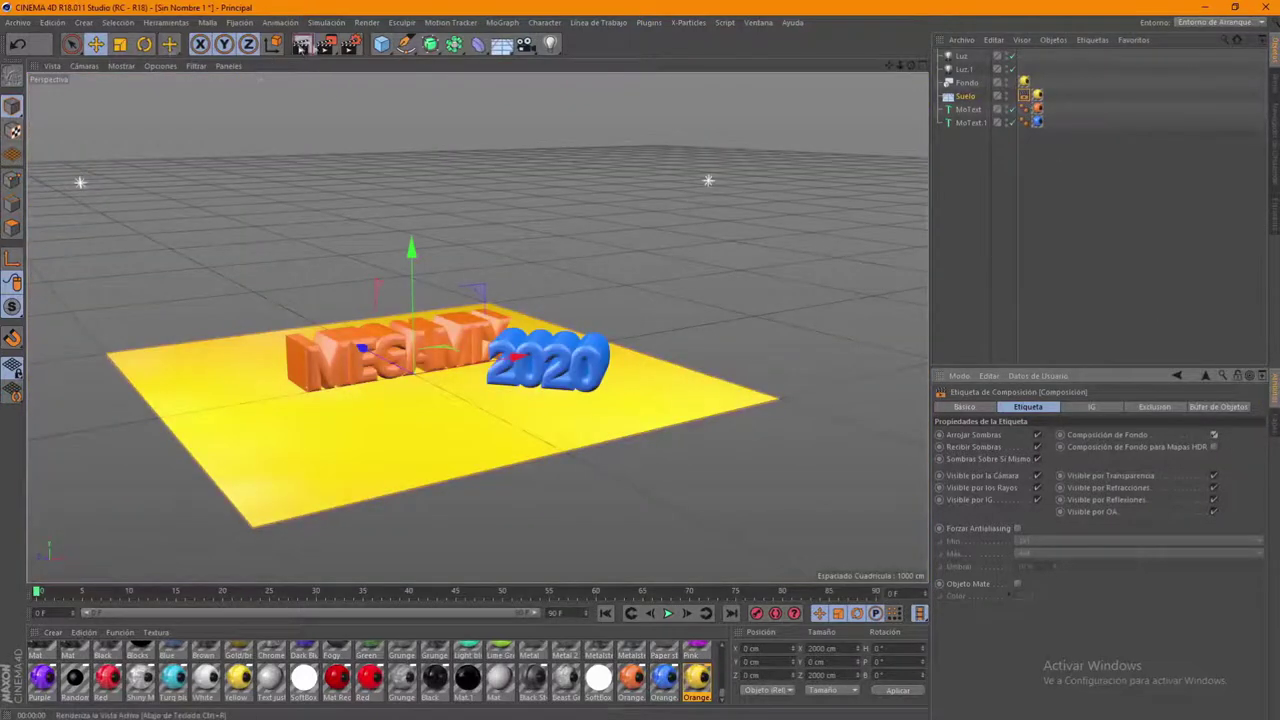
key(ctrl+r)
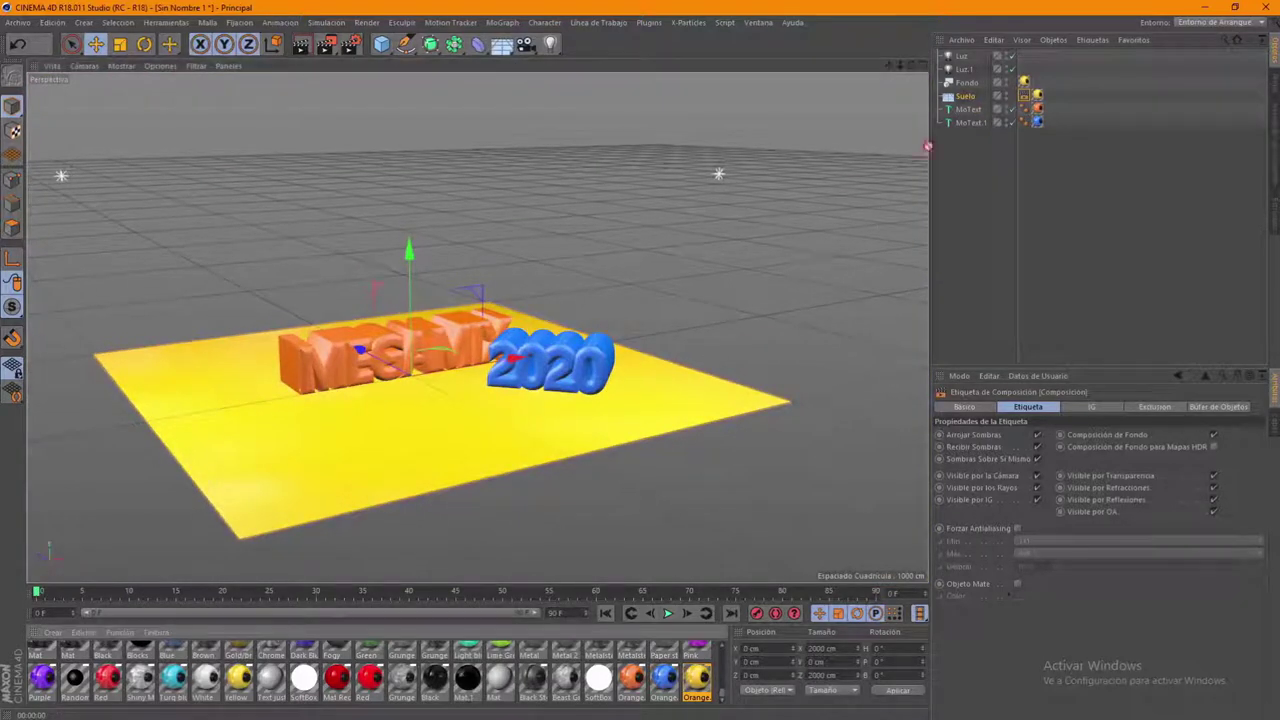
Apply the White material to MoText and MoText.1, limited to selection C1, and render
drag(206, 678, 968, 110)
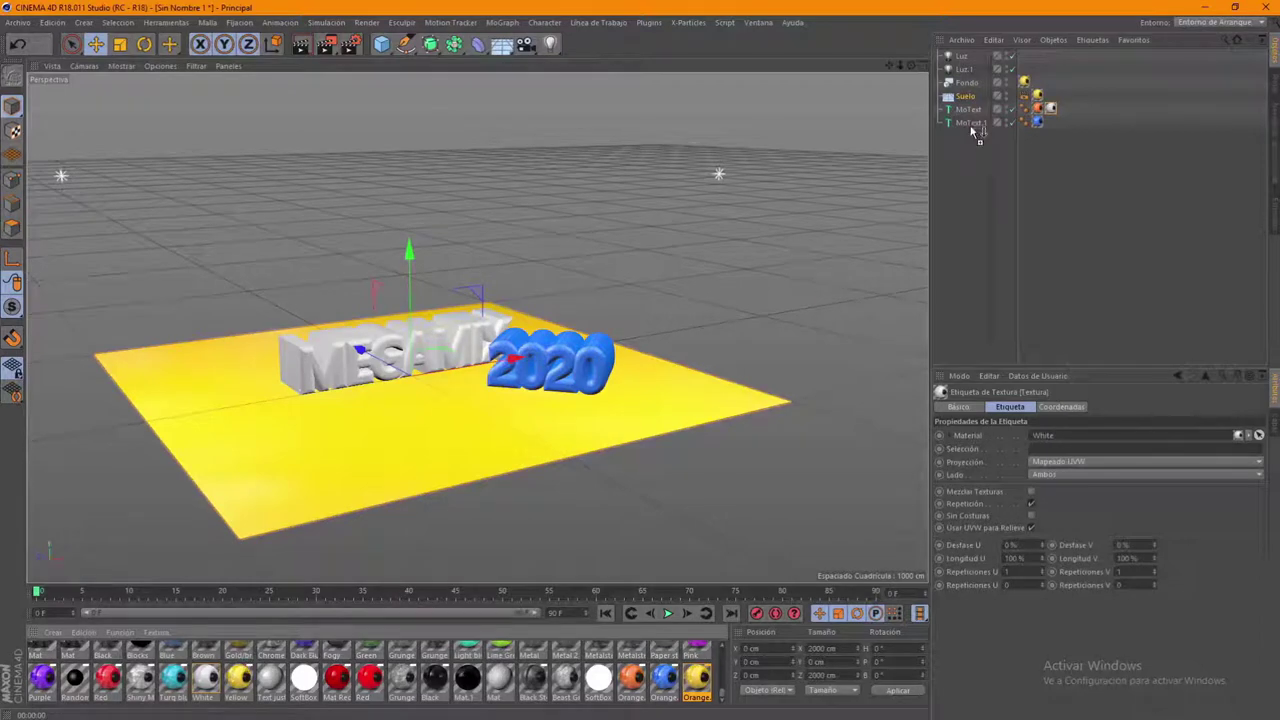
drag(972, 126, 970, 123)
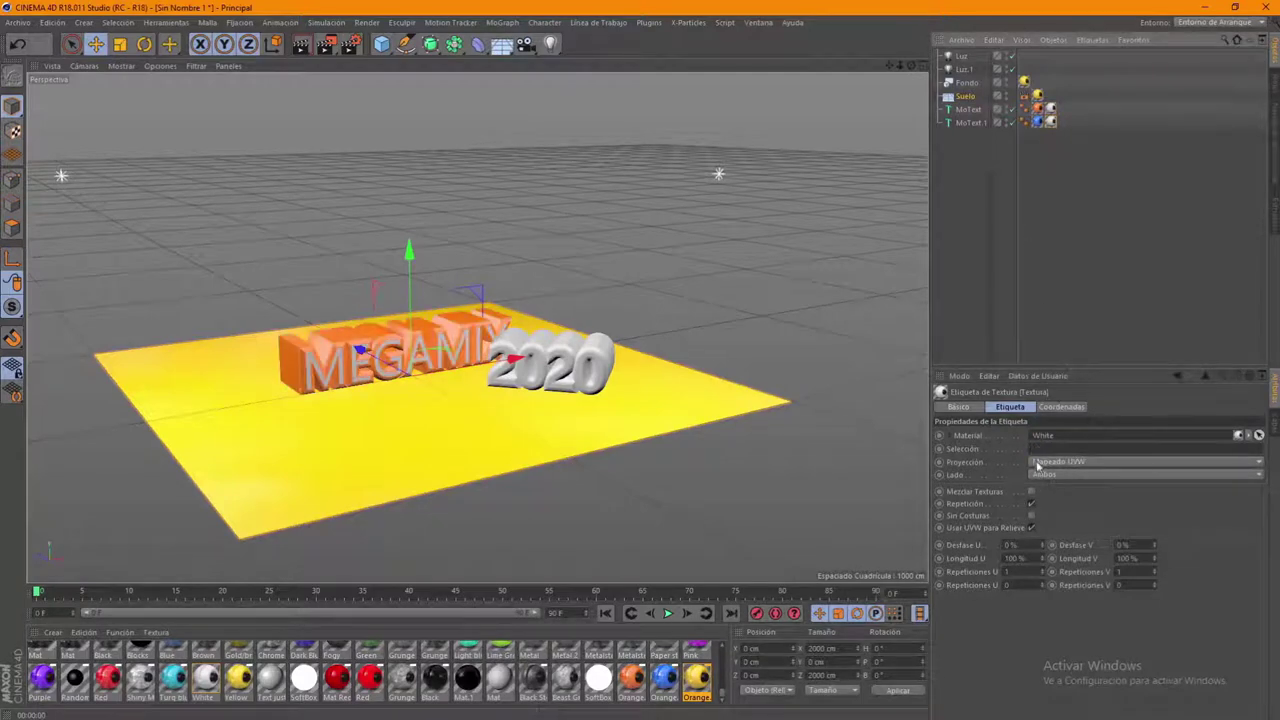
click(1032, 449)
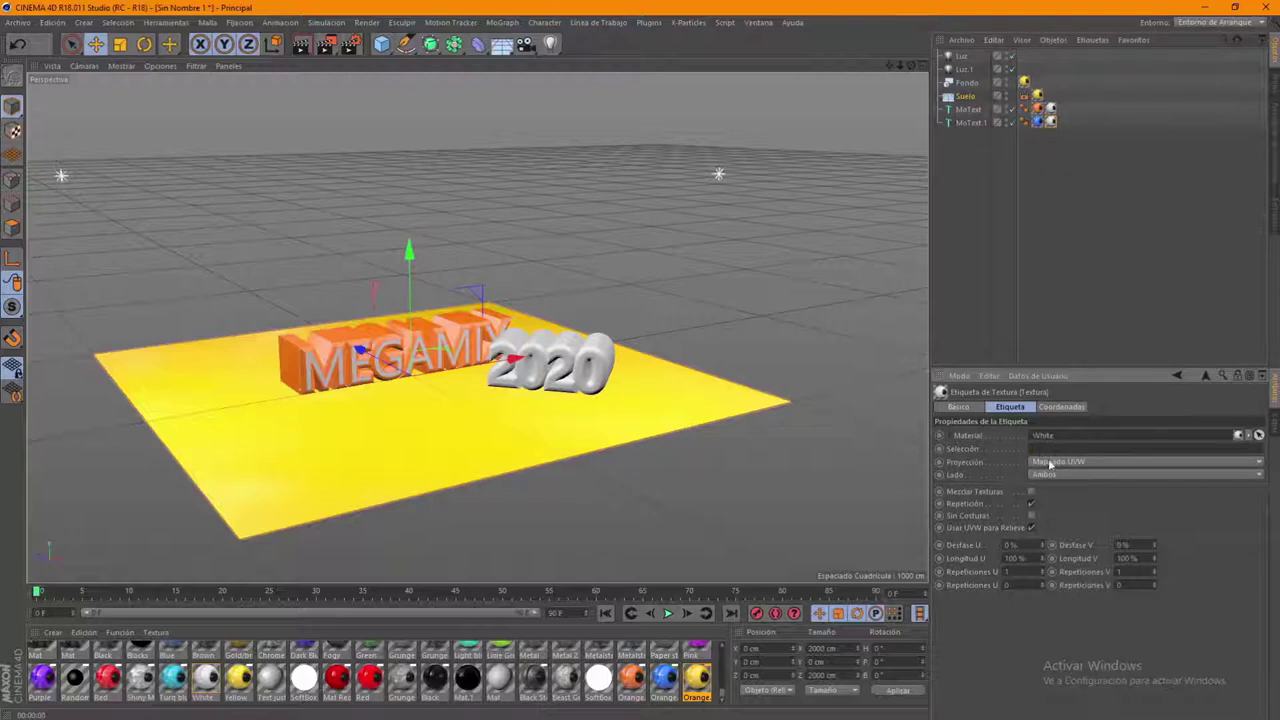
text(1)
click(697, 516)
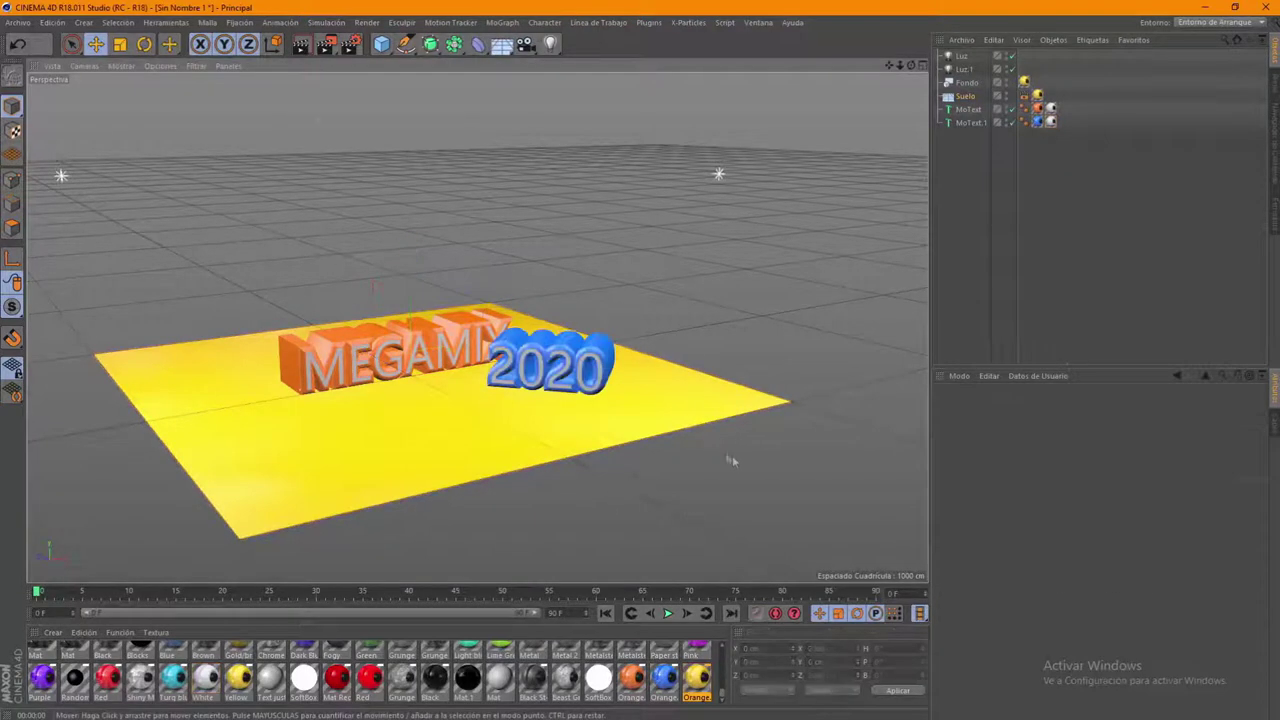
click(301, 44)
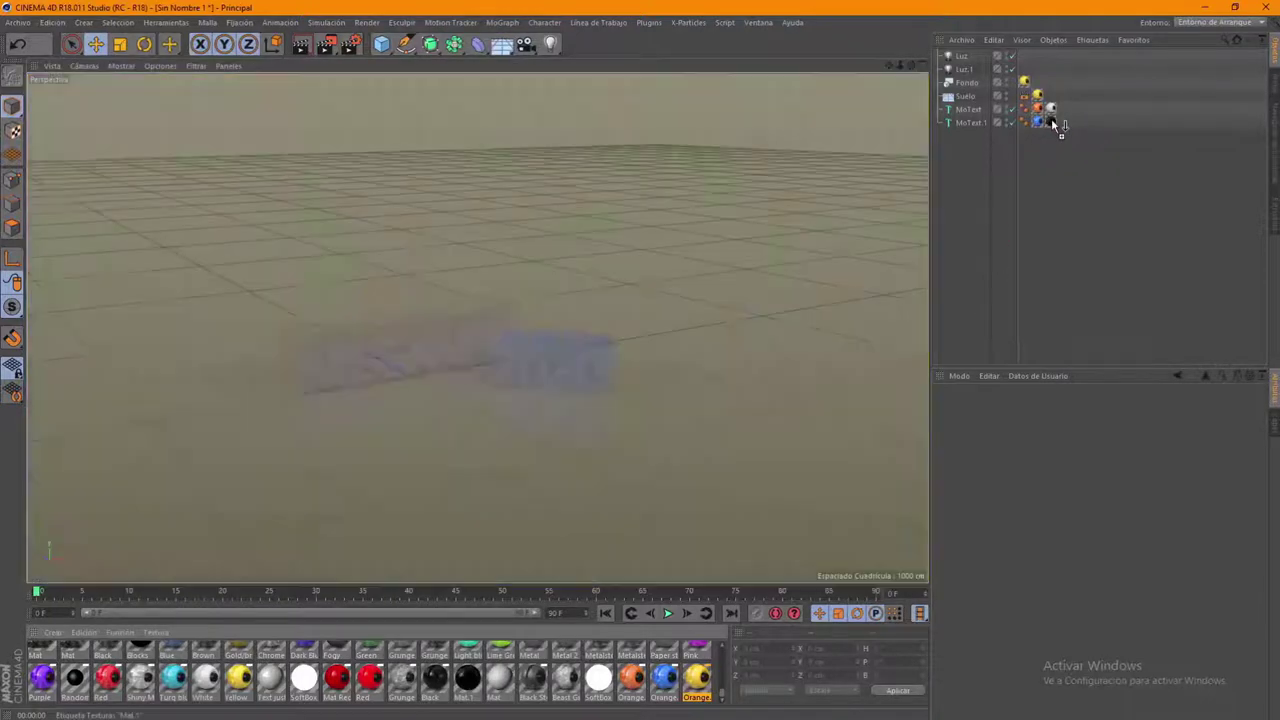
Re-render the view to check the new colours and set the animation end frame to 150
click(1055, 125)
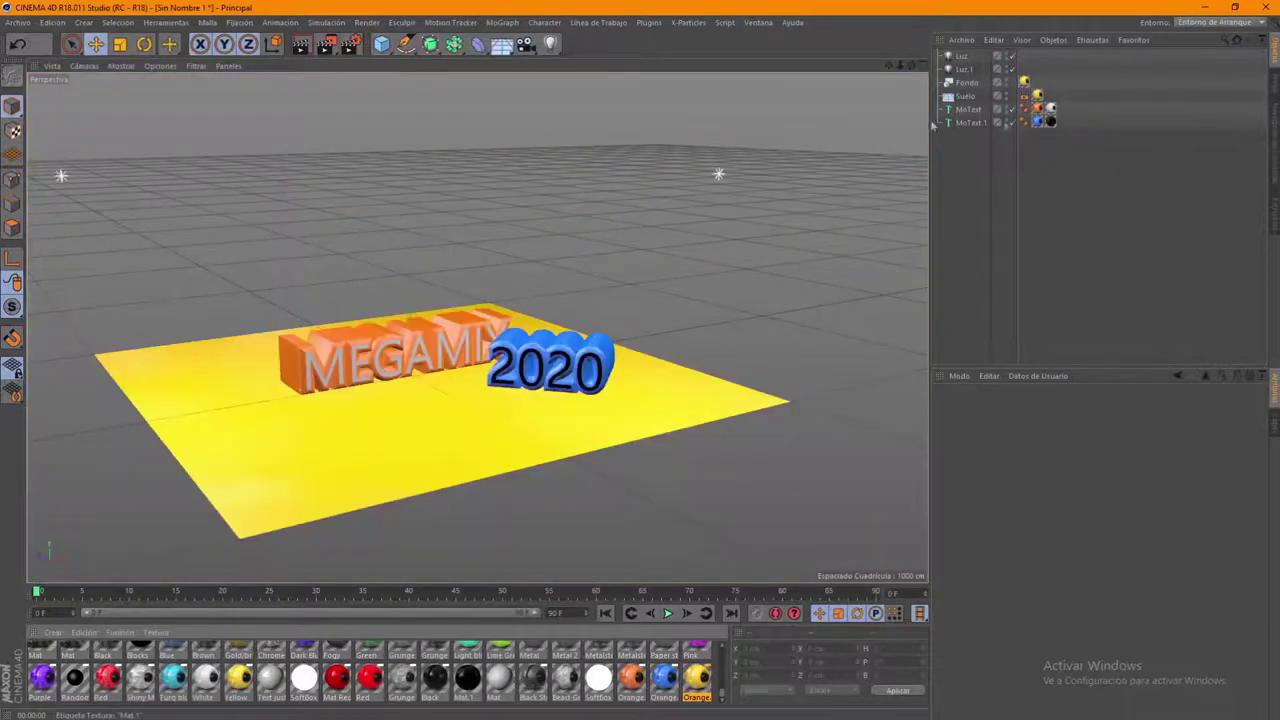
click(301, 45)
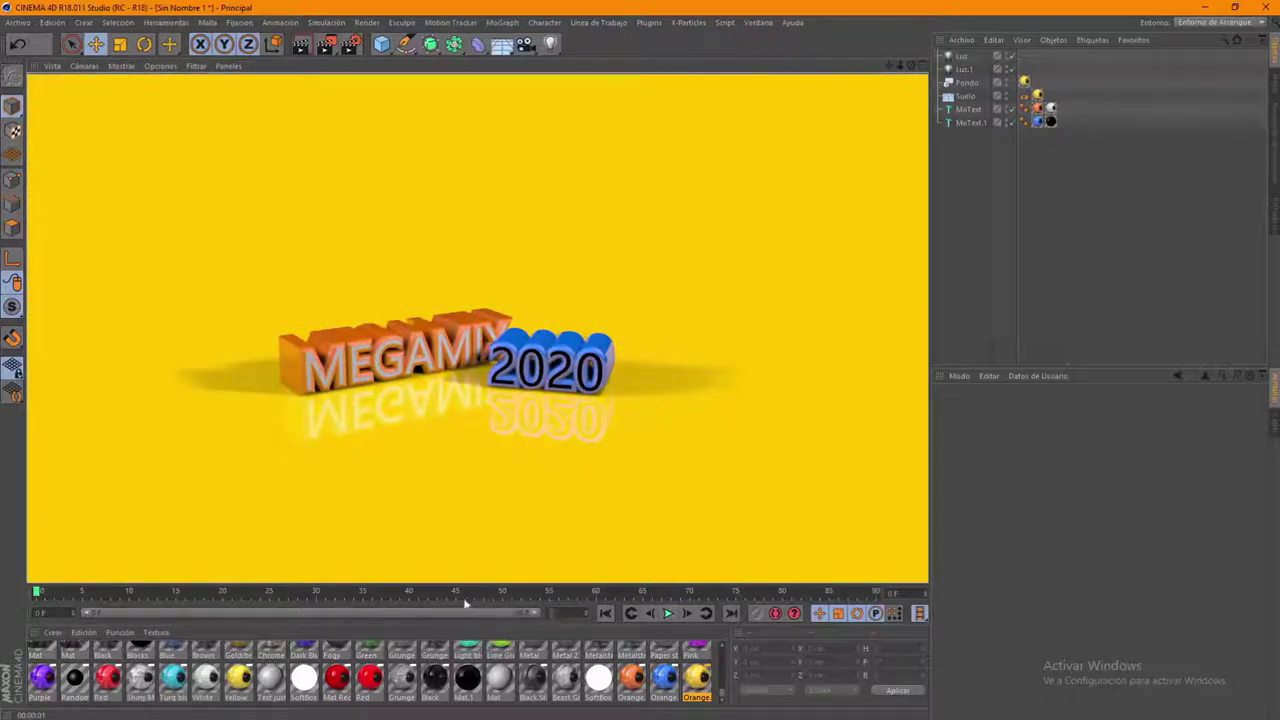
double_click(548, 612)
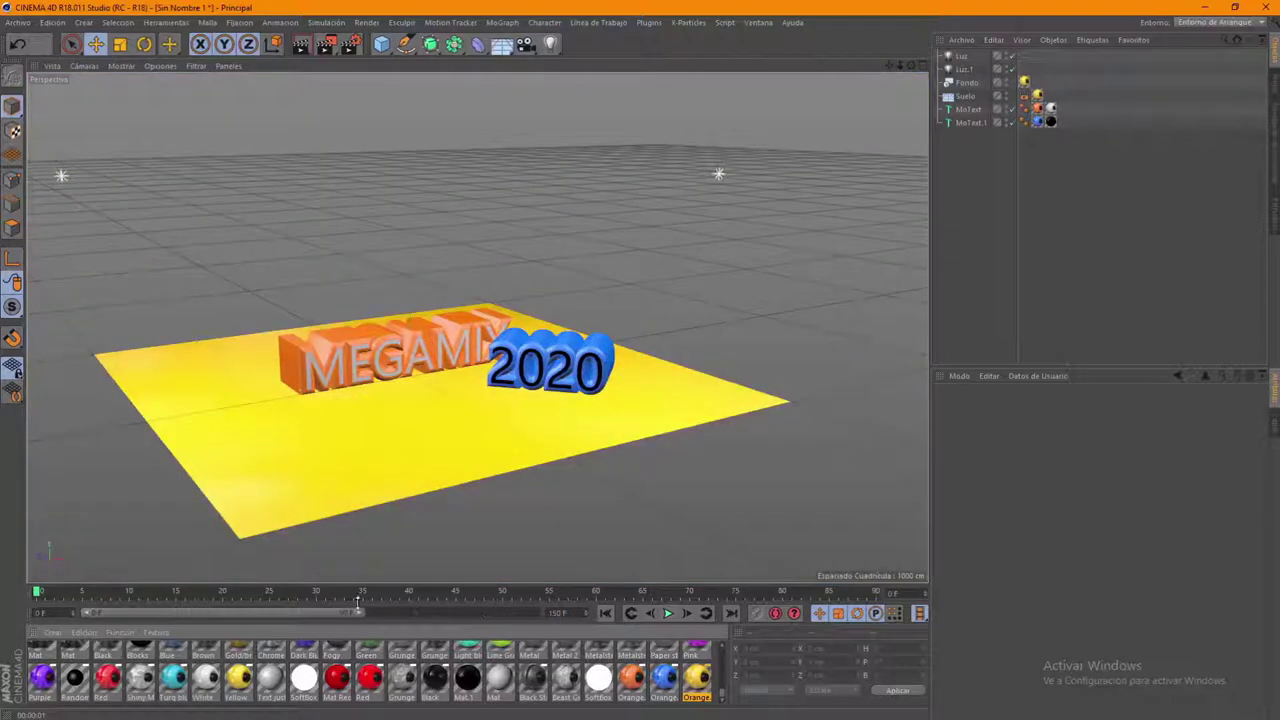
Switch to the four-view layout and zoom out the Frontal view
drag(911, 64, 880, 120)
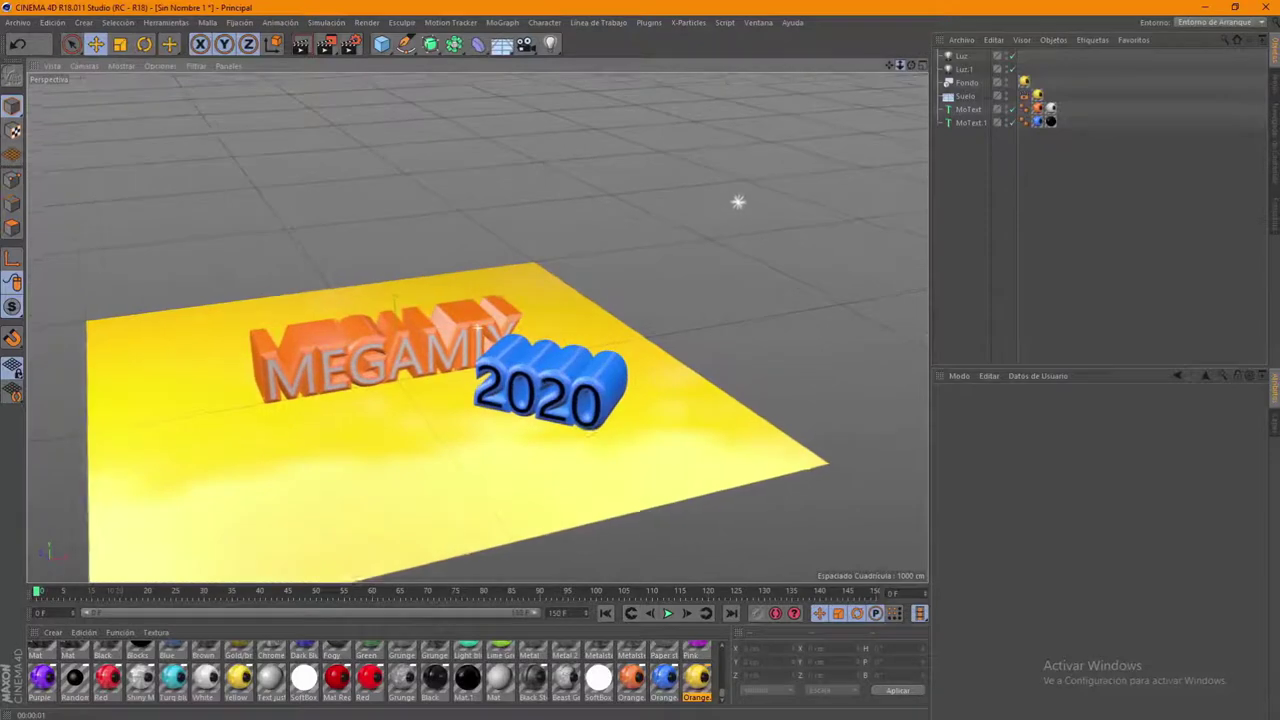
click(921, 66)
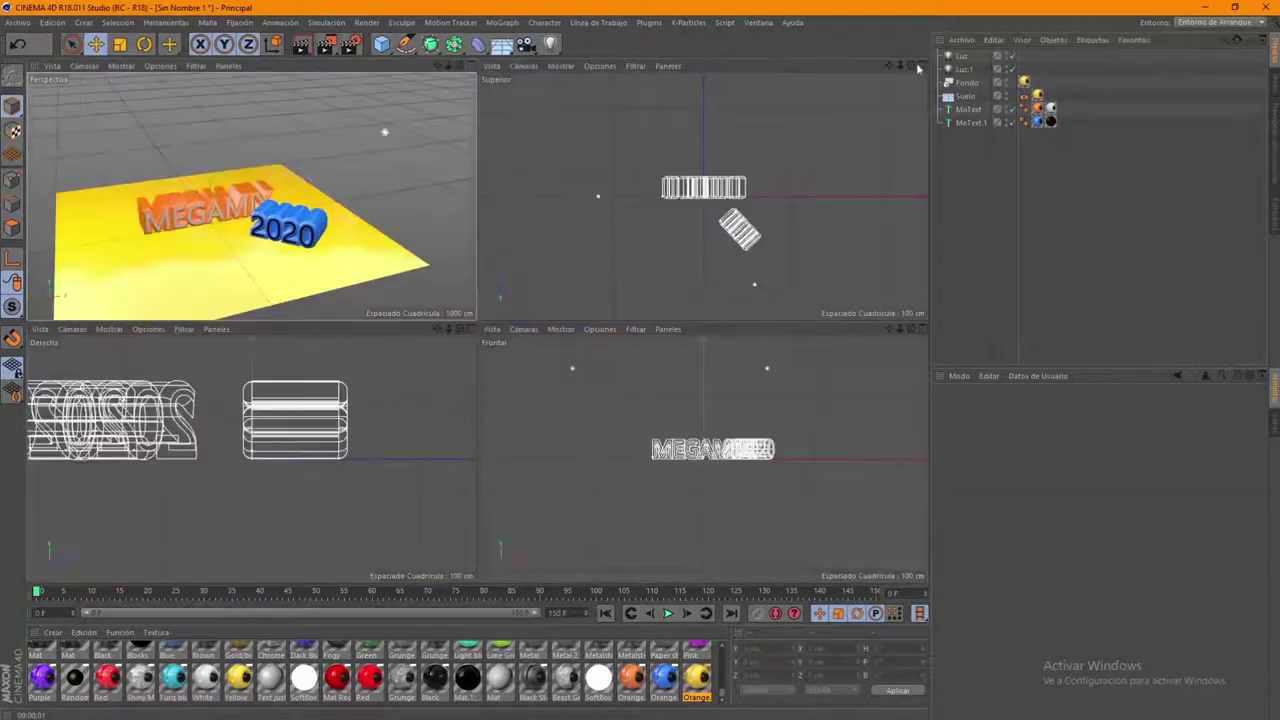
drag(900, 334, 880, 340)
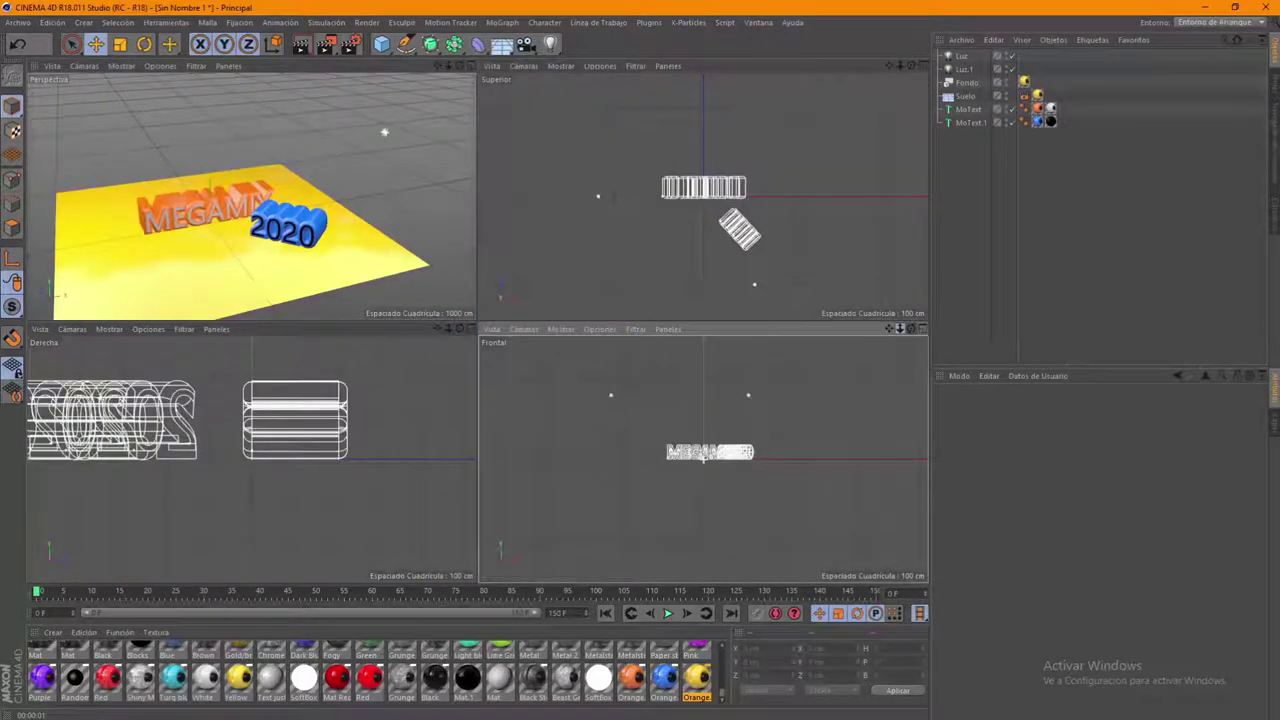
Raise MEGAMIX and 2020 about 1580 cm above the yellow floor in the Frontal view
click(967, 108)
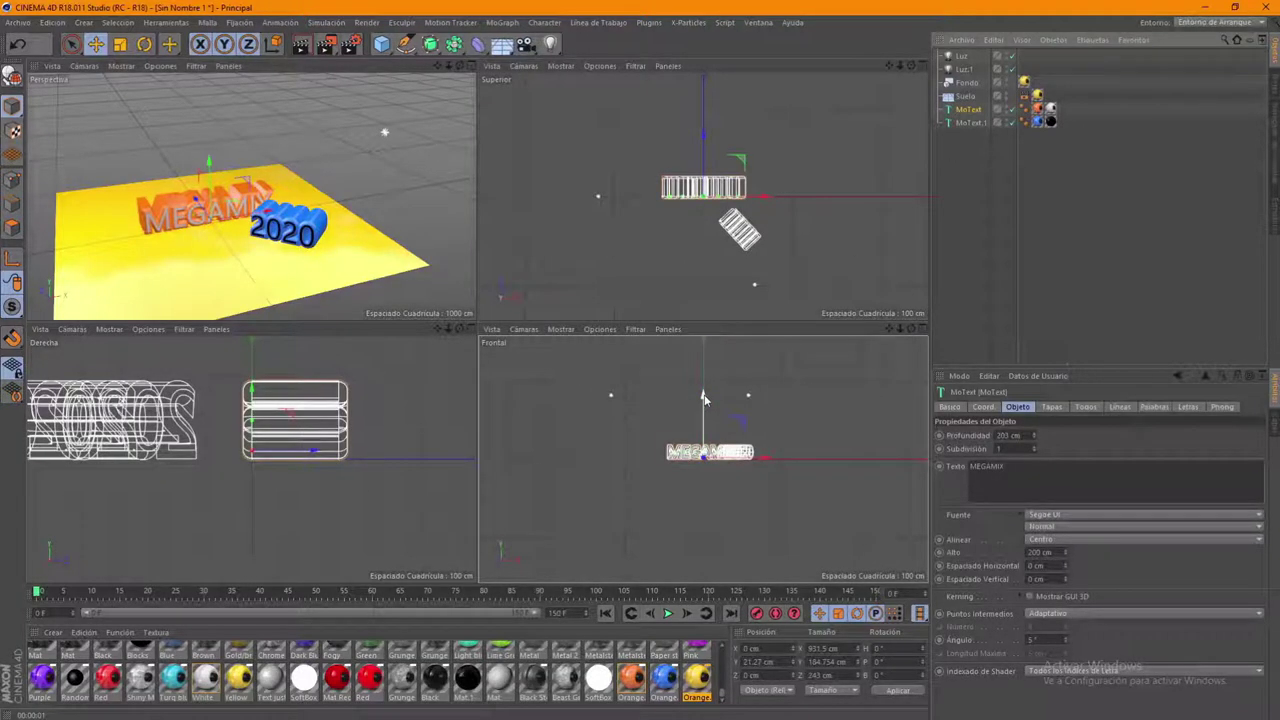
drag(704, 398, 704, 313)
drag(704, 367, 704, 335)
click(969, 122)
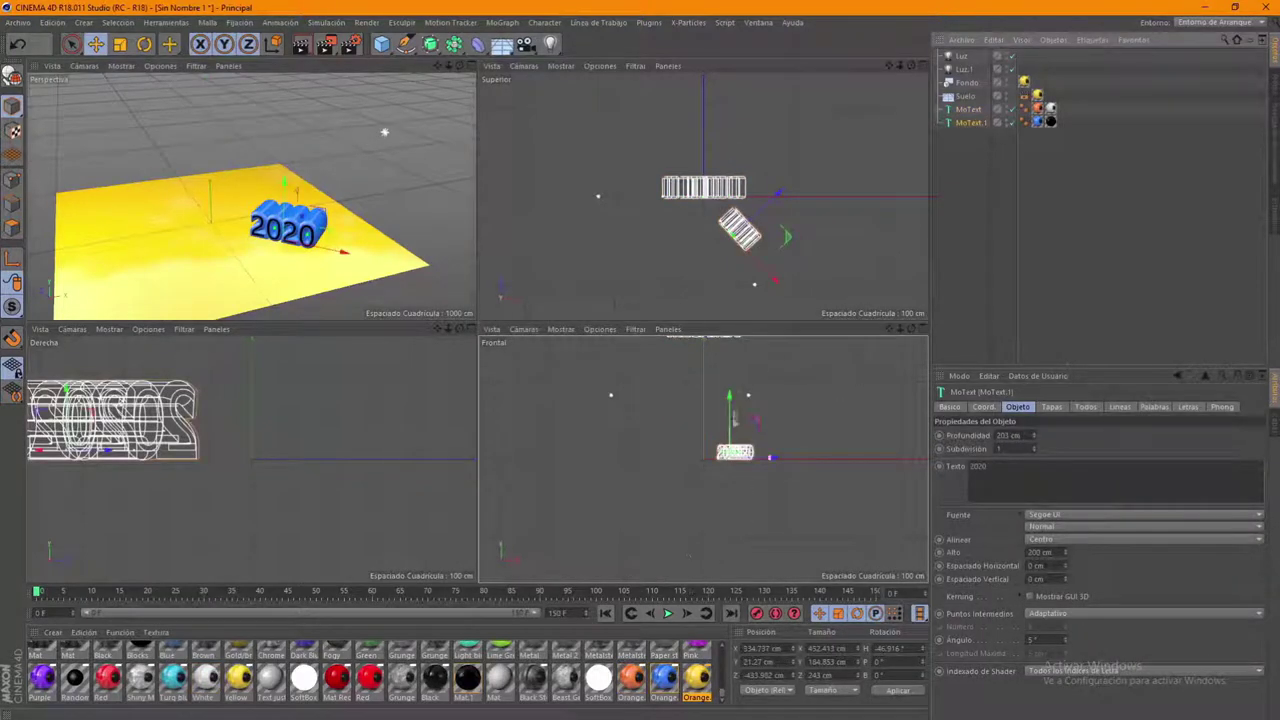
drag(729, 400, 729, 340)
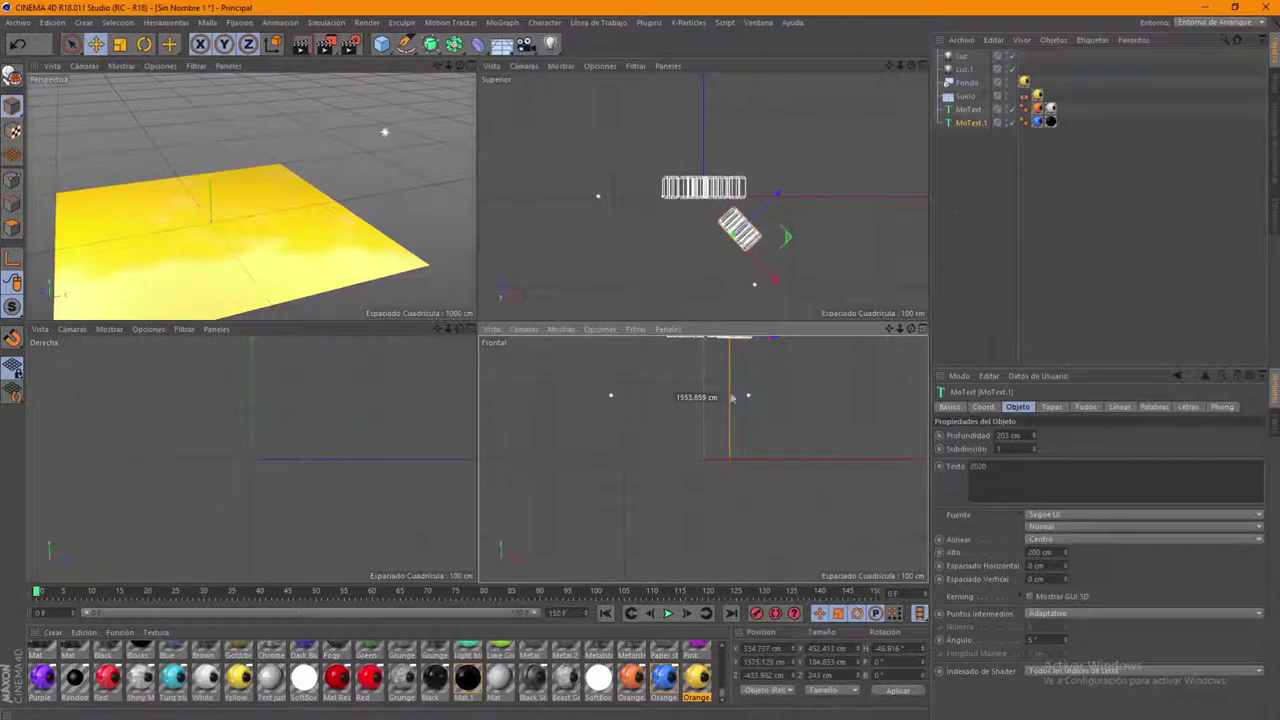
ctrl+click(965, 110)
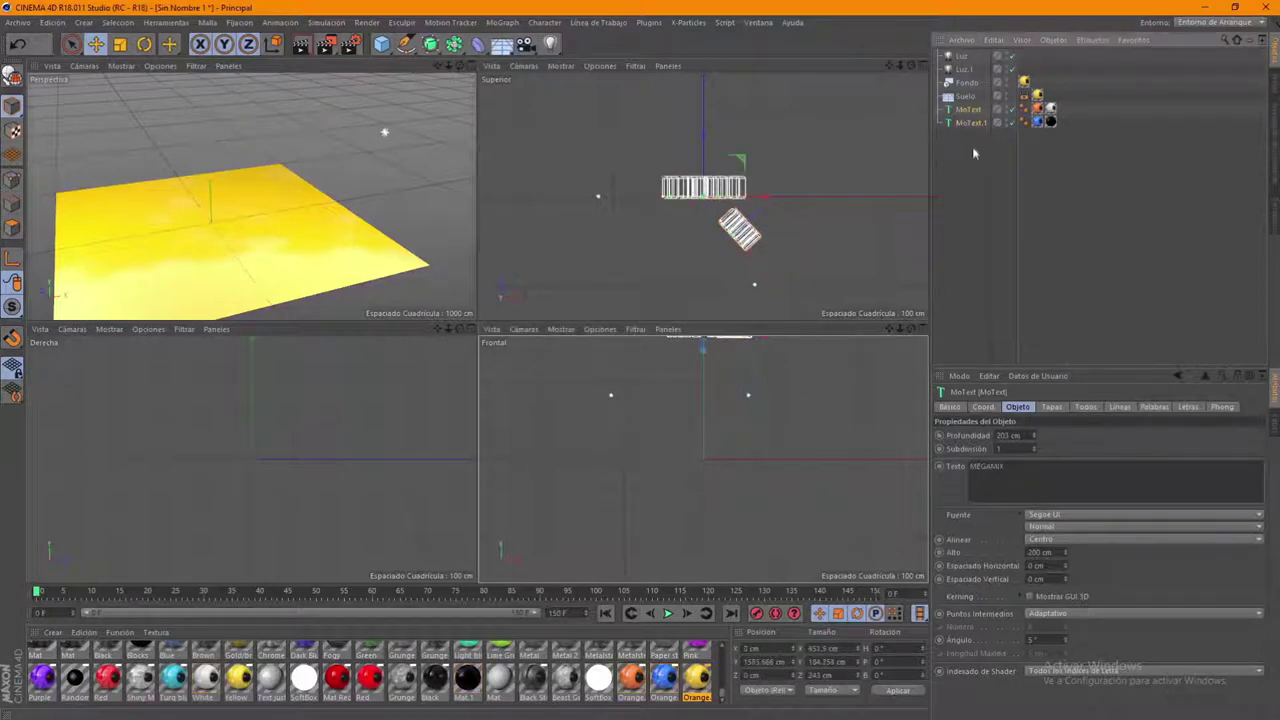
click(966, 96)
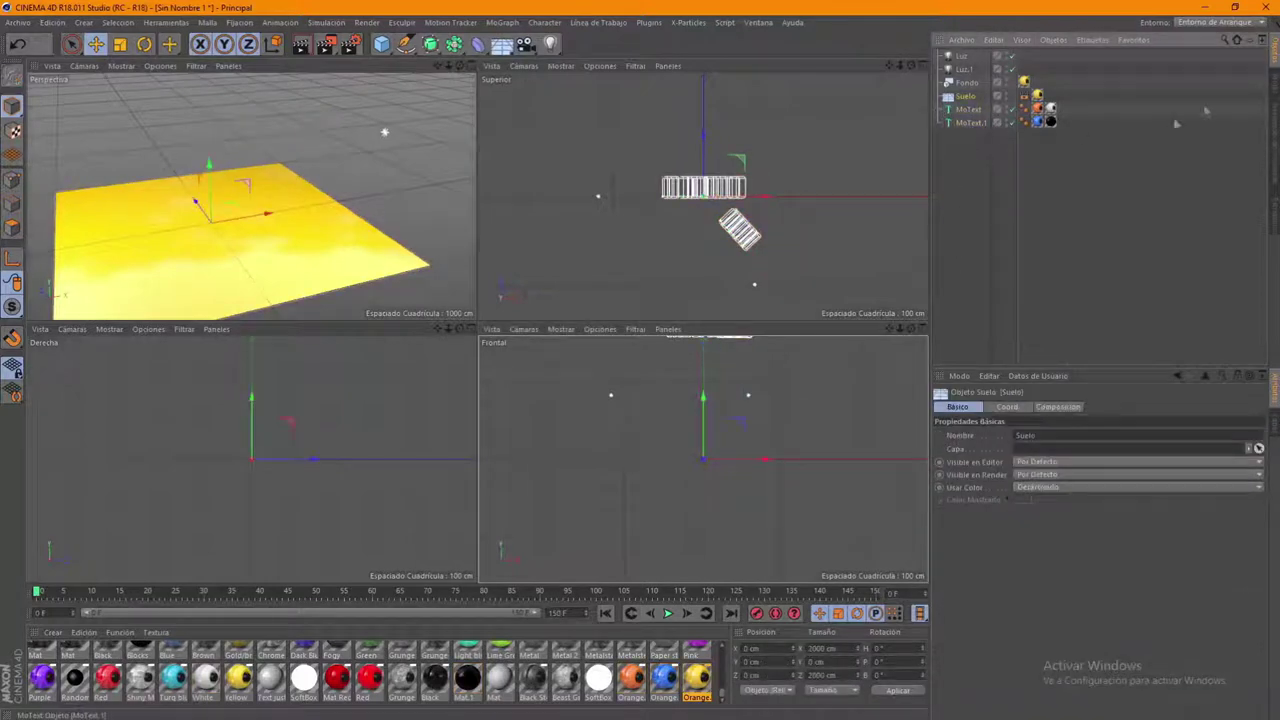
Add a Rigid Body tag to both MoText objects
drag(982, 143, 946, 98)
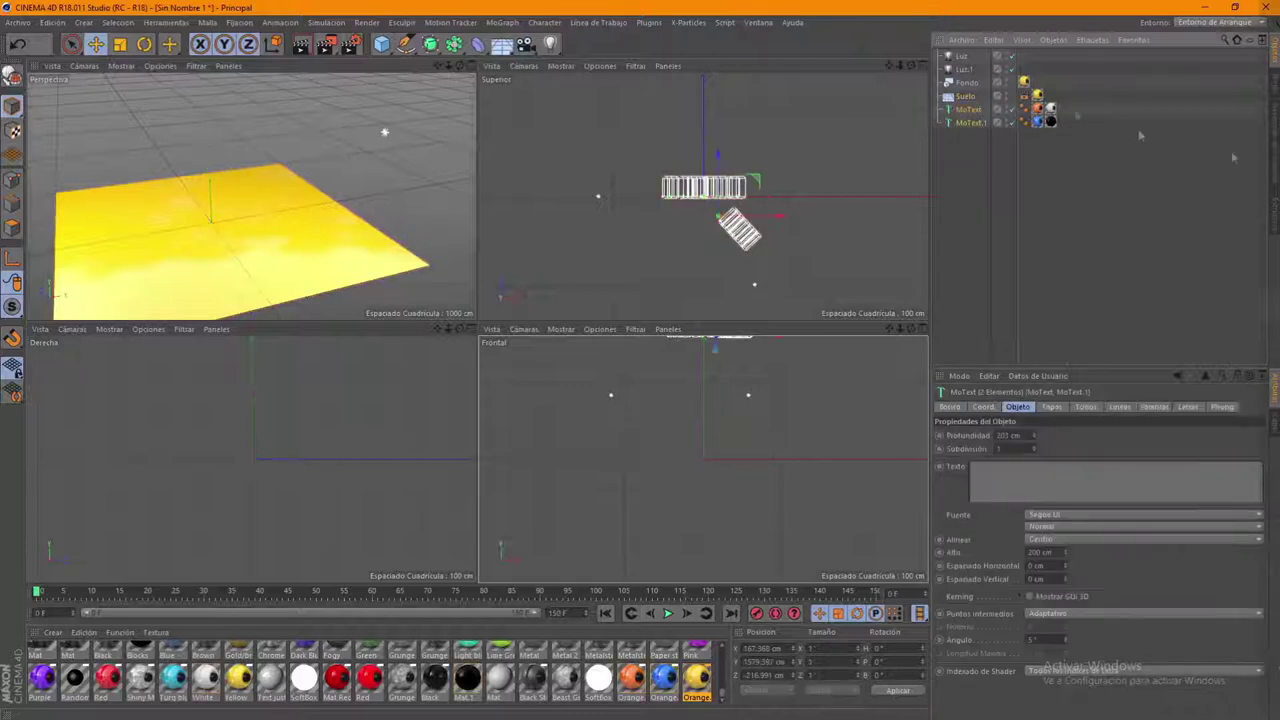
click(1094, 41)
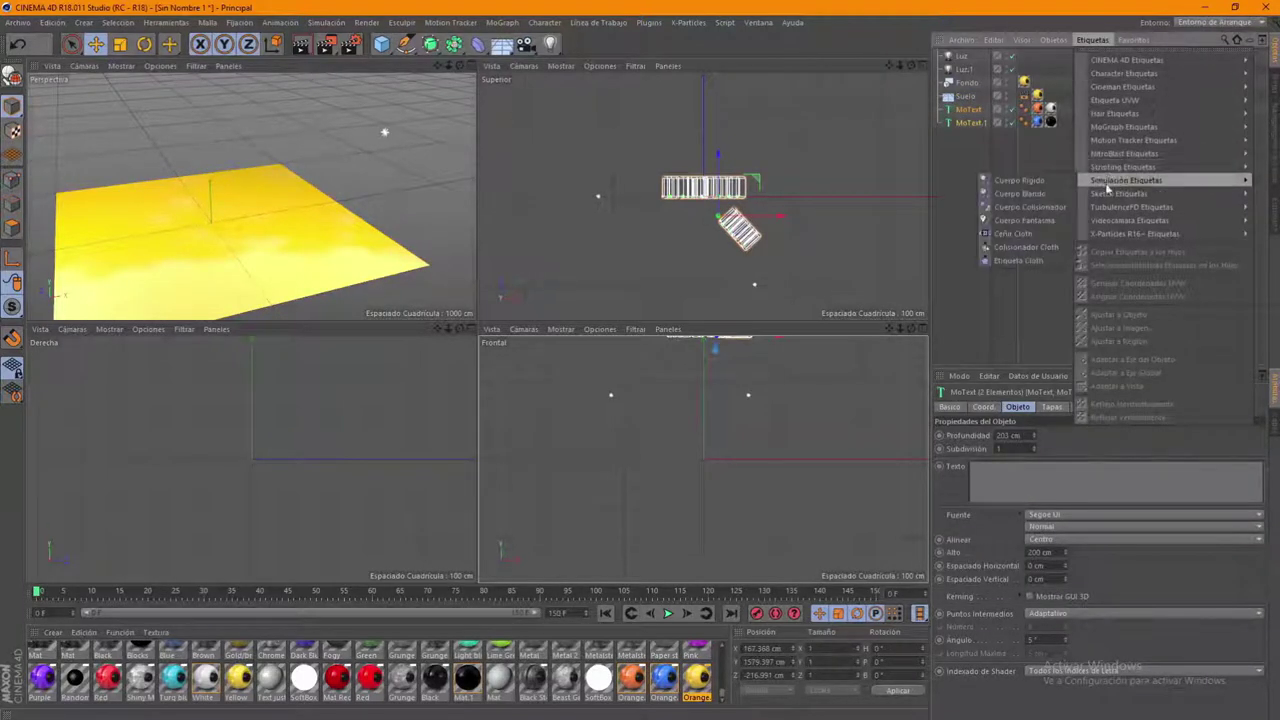
mouse_move(1126, 180)
click(1019, 181)
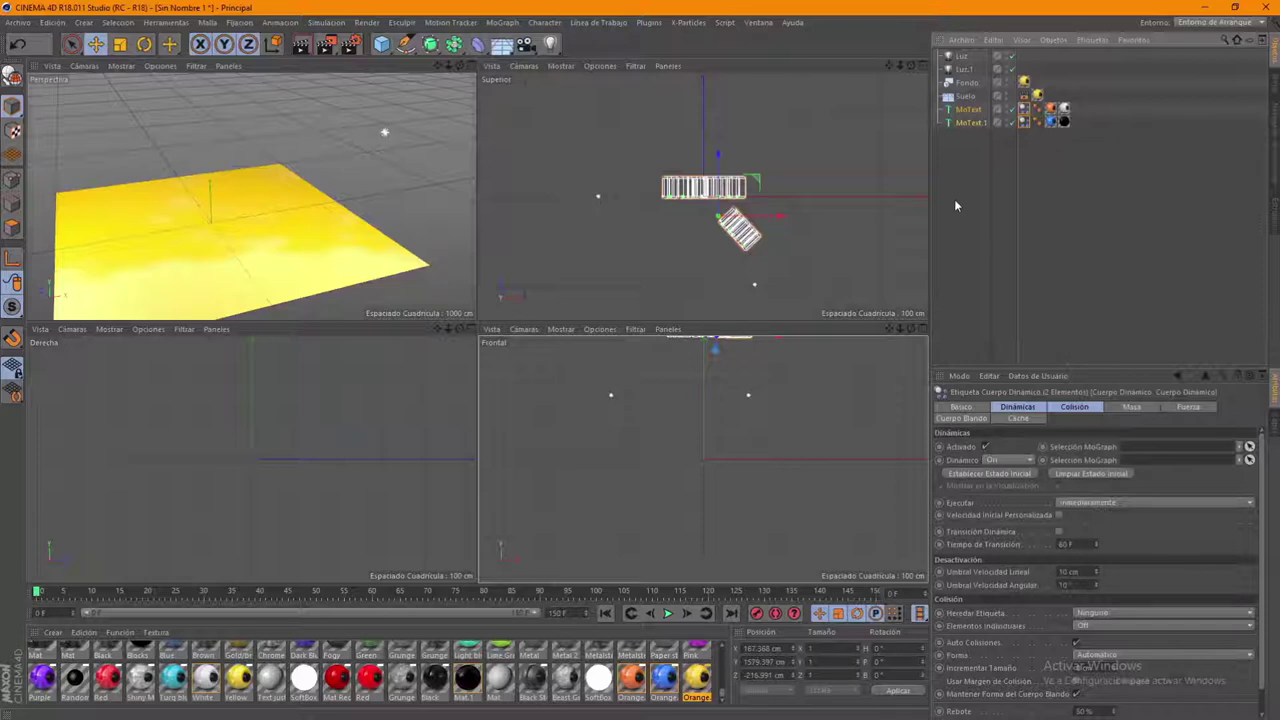
Add a Collider Body tag to the Suelo floor
click(972, 108)
click(969, 97)
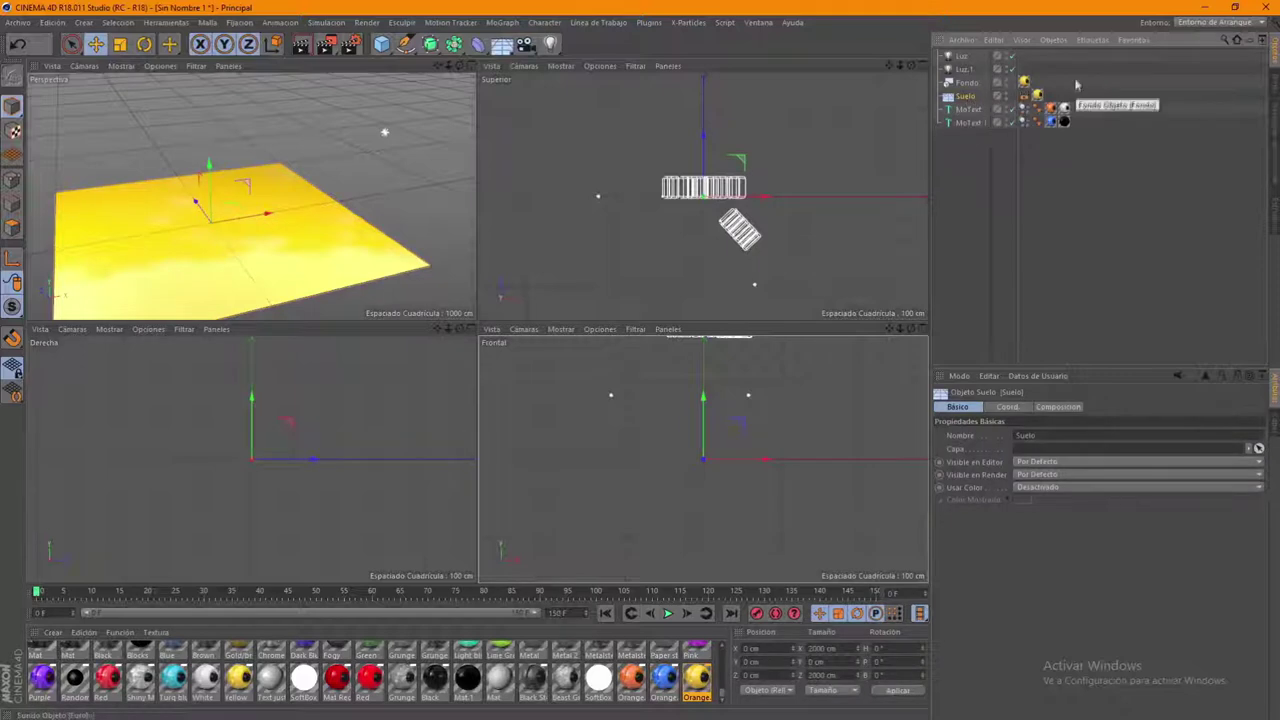
click(1094, 40)
mouse_move(1126, 180)
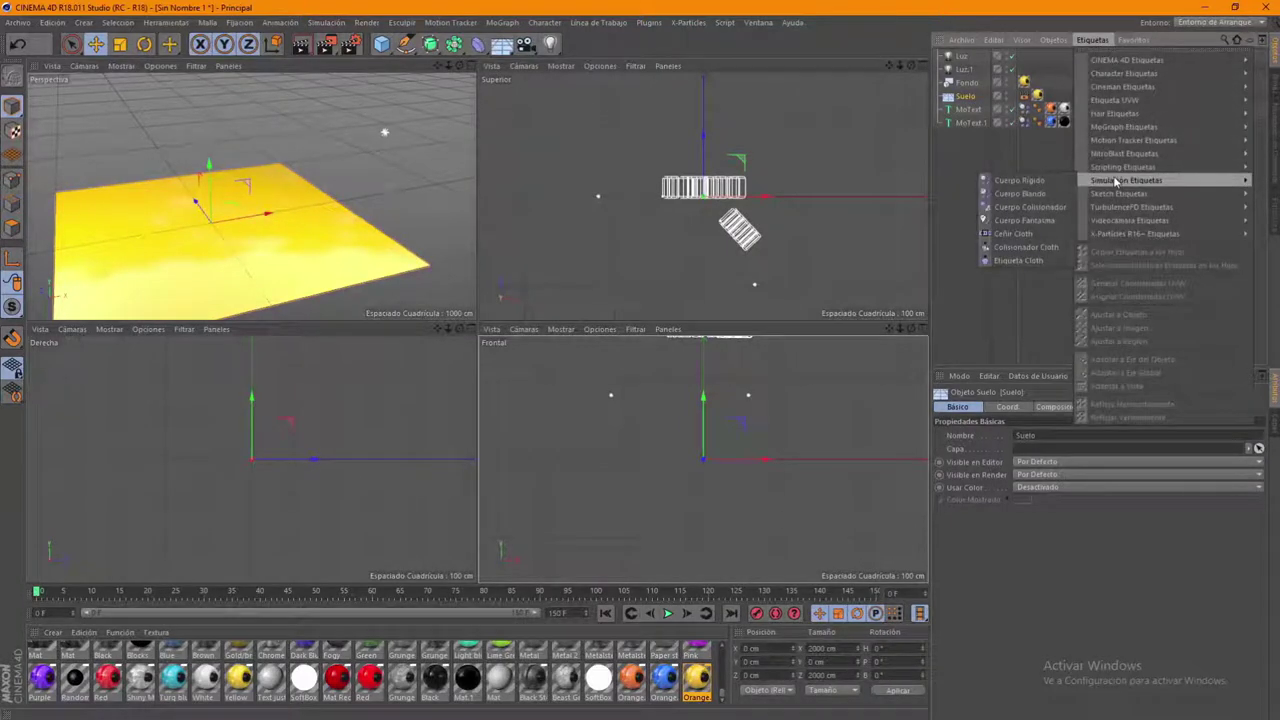
click(1044, 180)
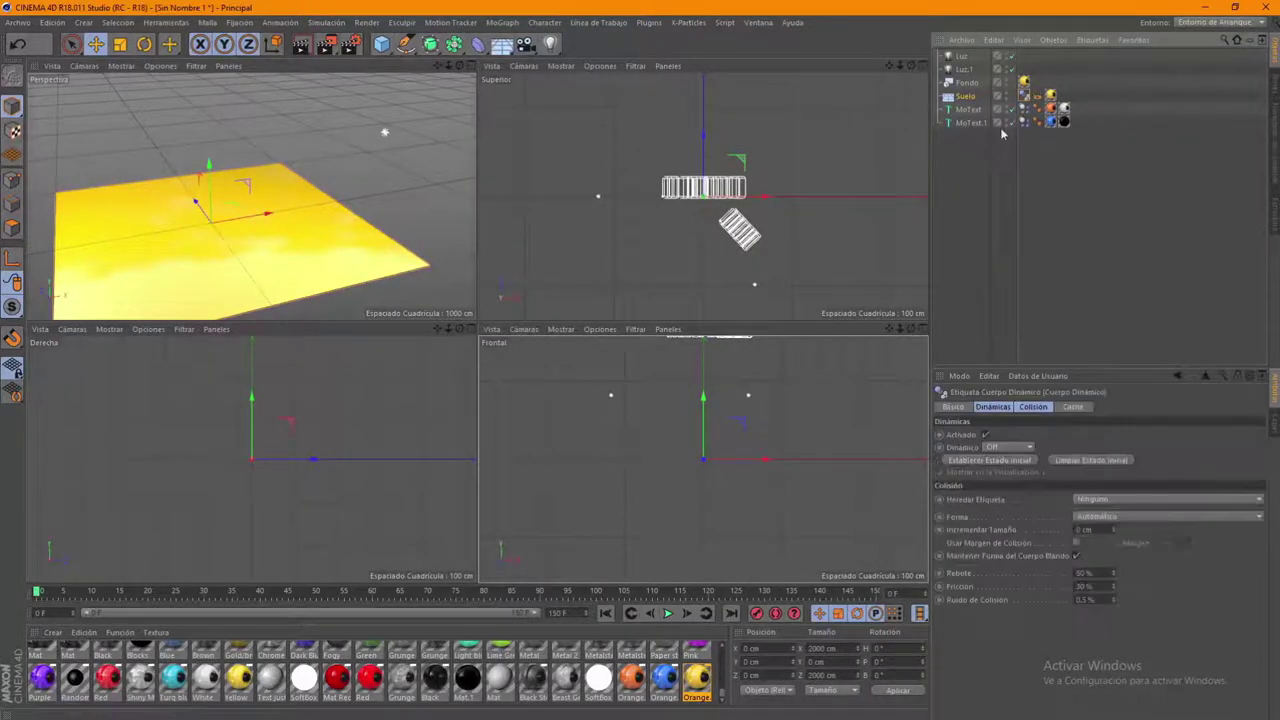
click(975, 124)
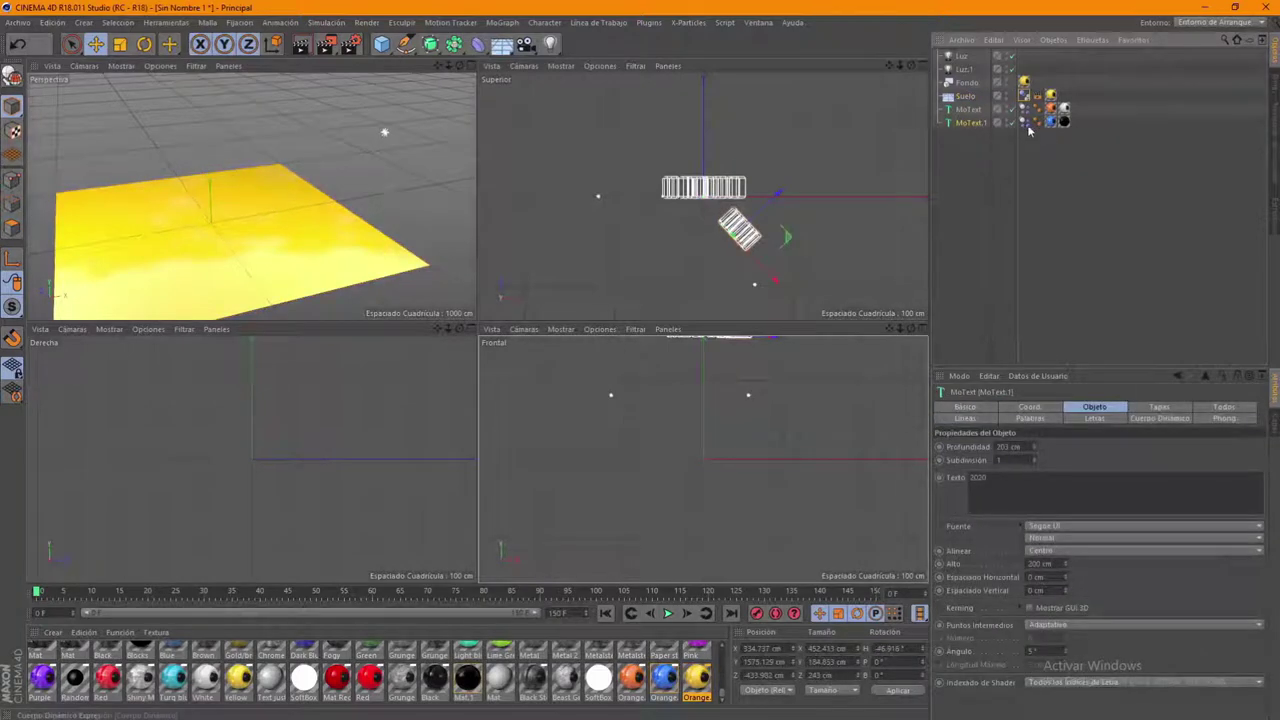
click(1024, 122)
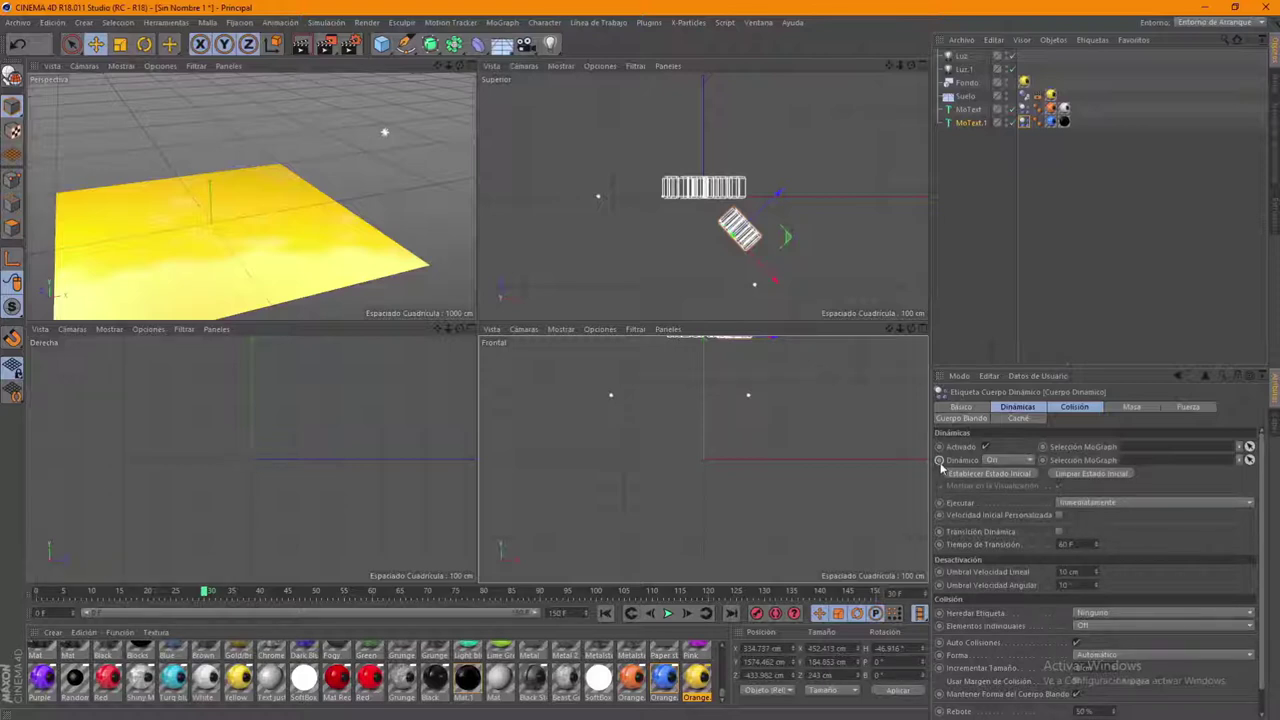
Keyframe the 2020 Rigid Body's Dynamic setting to Off at frame 30
click(1029, 460)
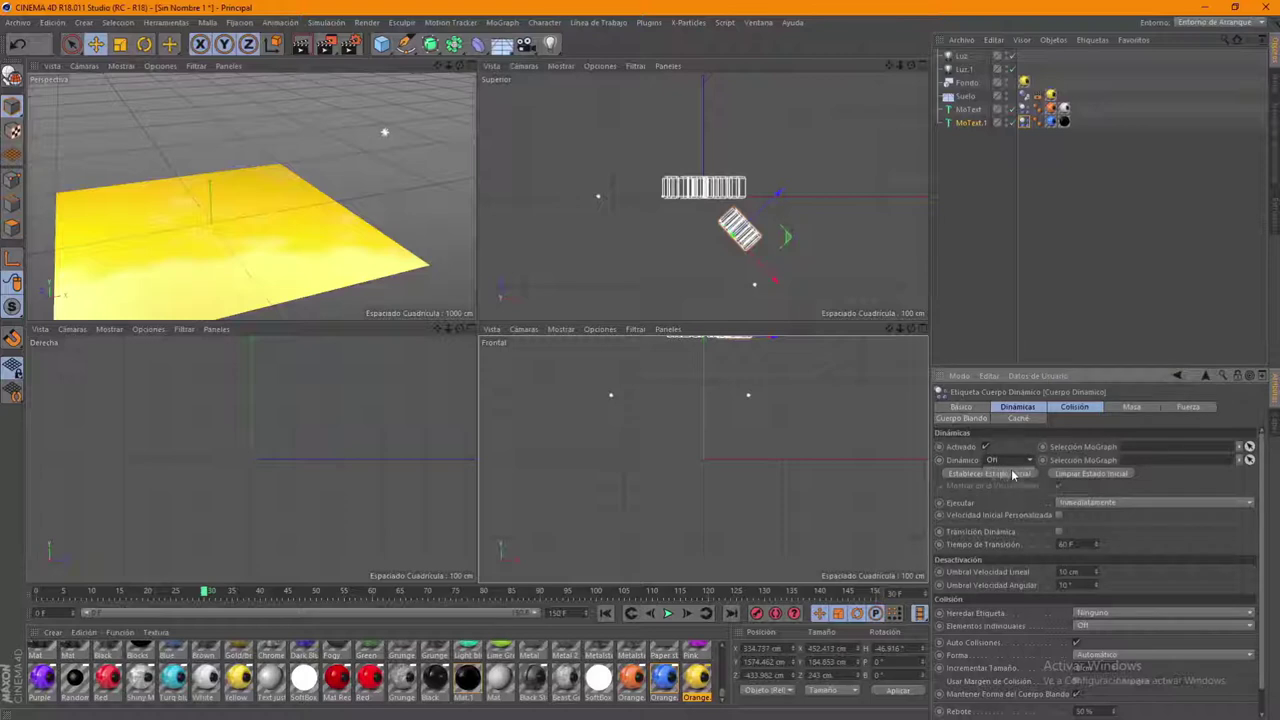
ctrl+click(939, 460)
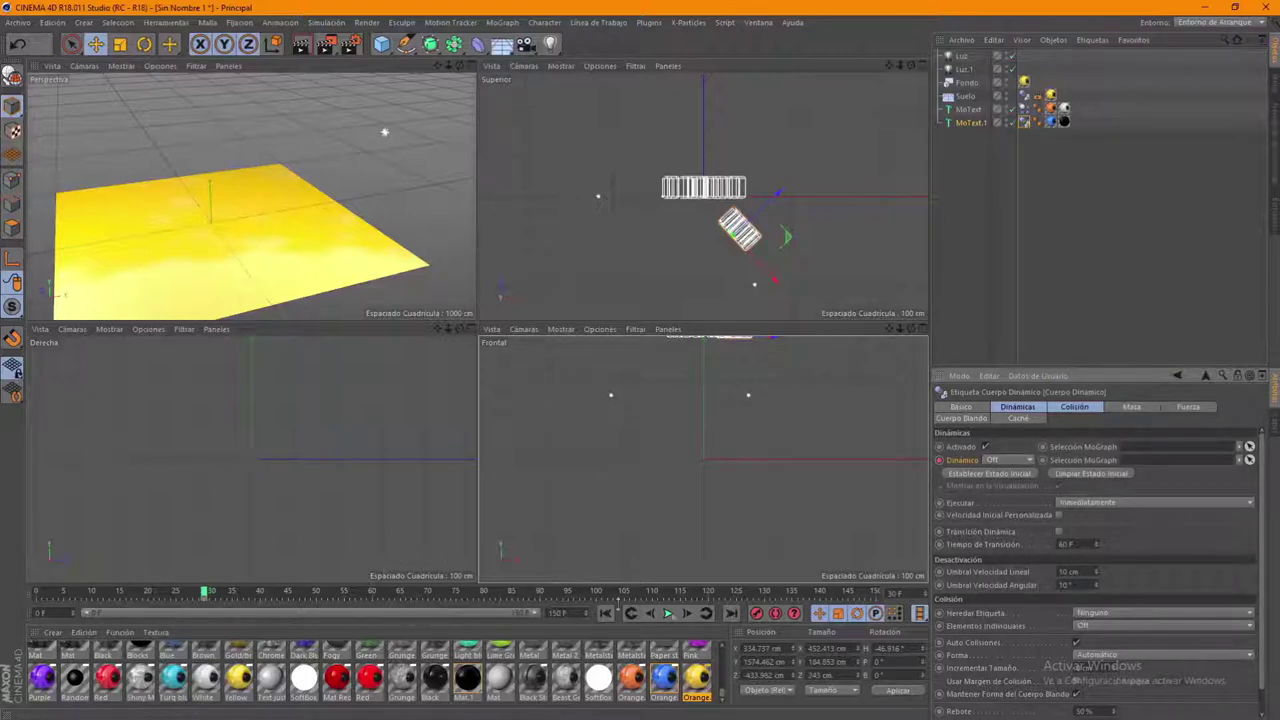
click(668, 614)
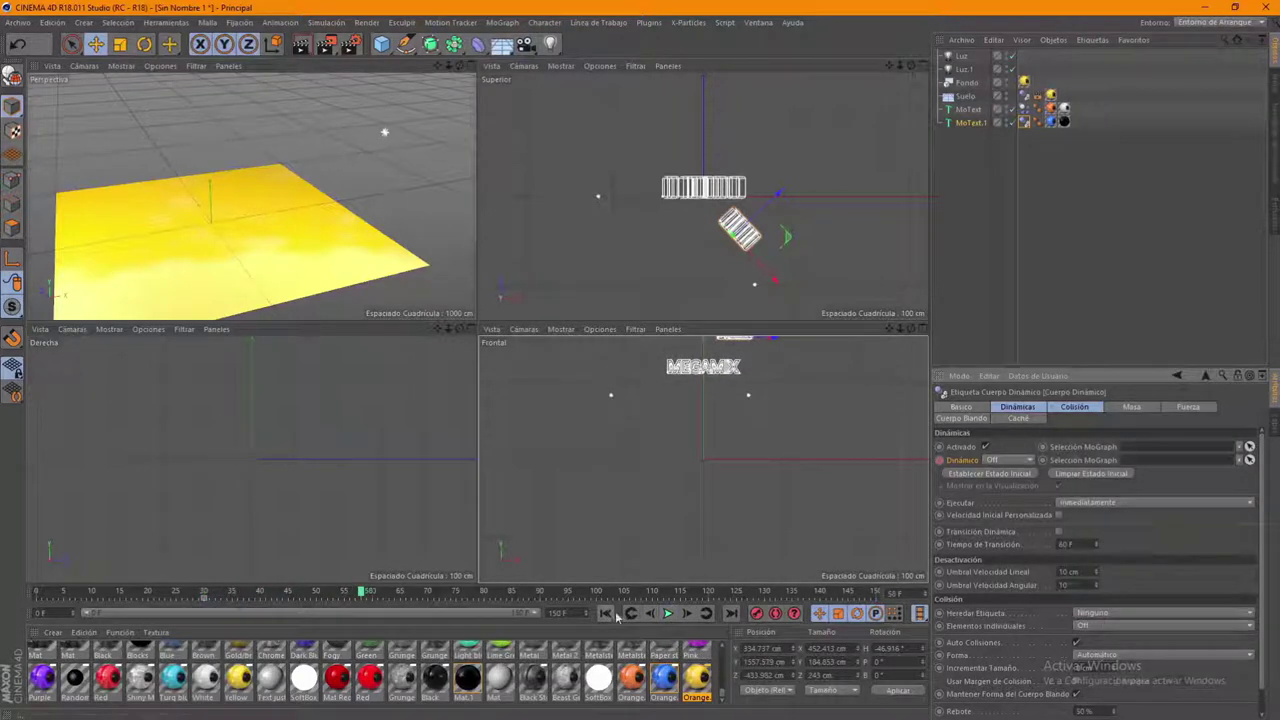
click(606, 614)
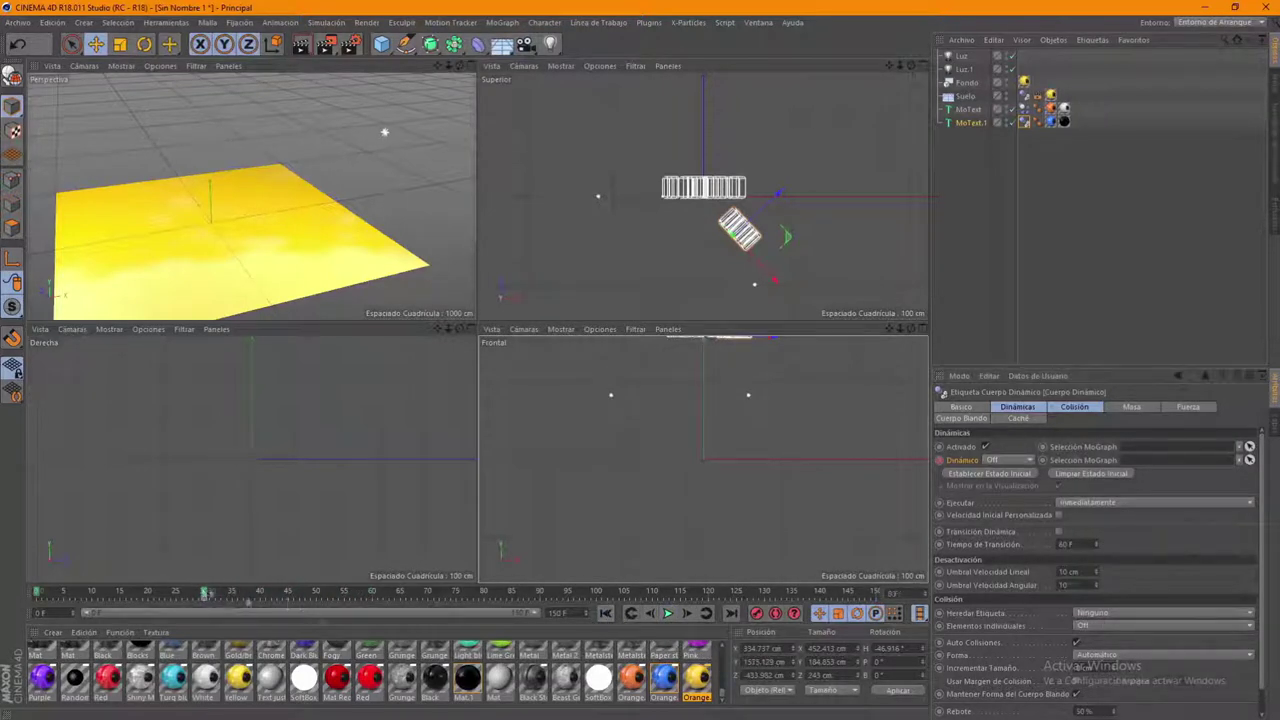
Step to frame 31 and keyframe Dynamic set to On
click(687, 614)
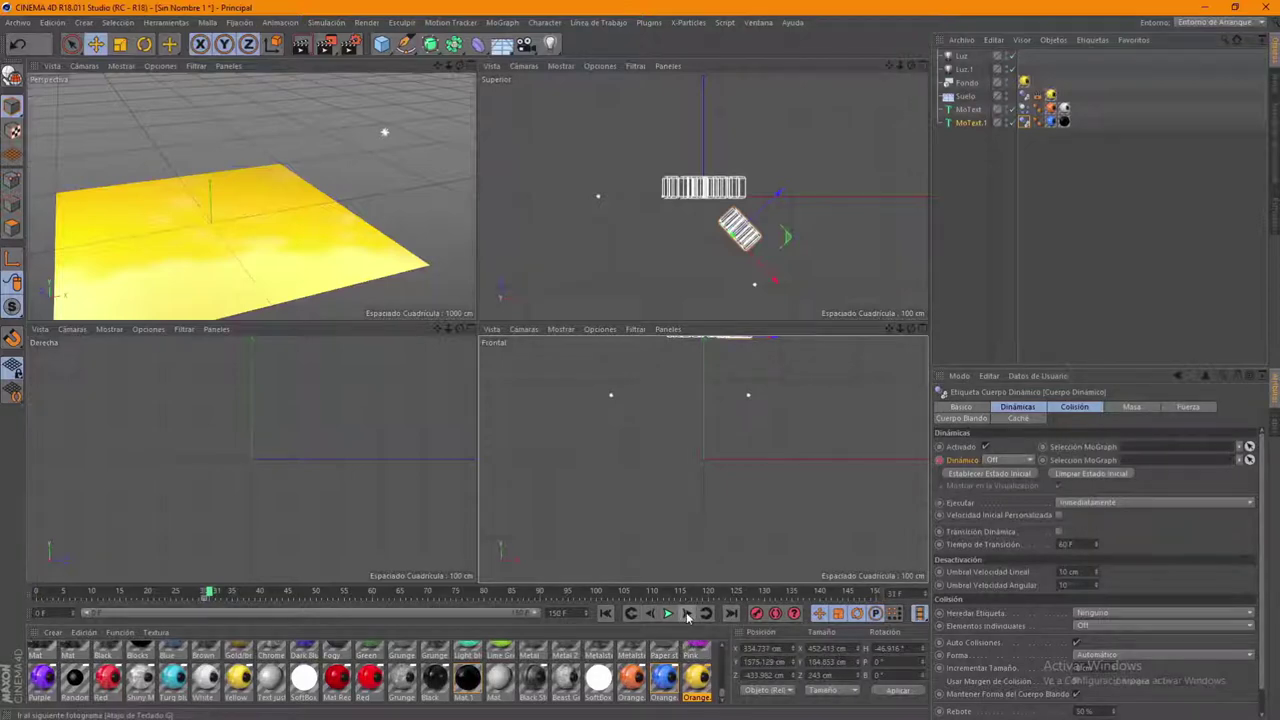
click(1010, 462)
click(996, 487)
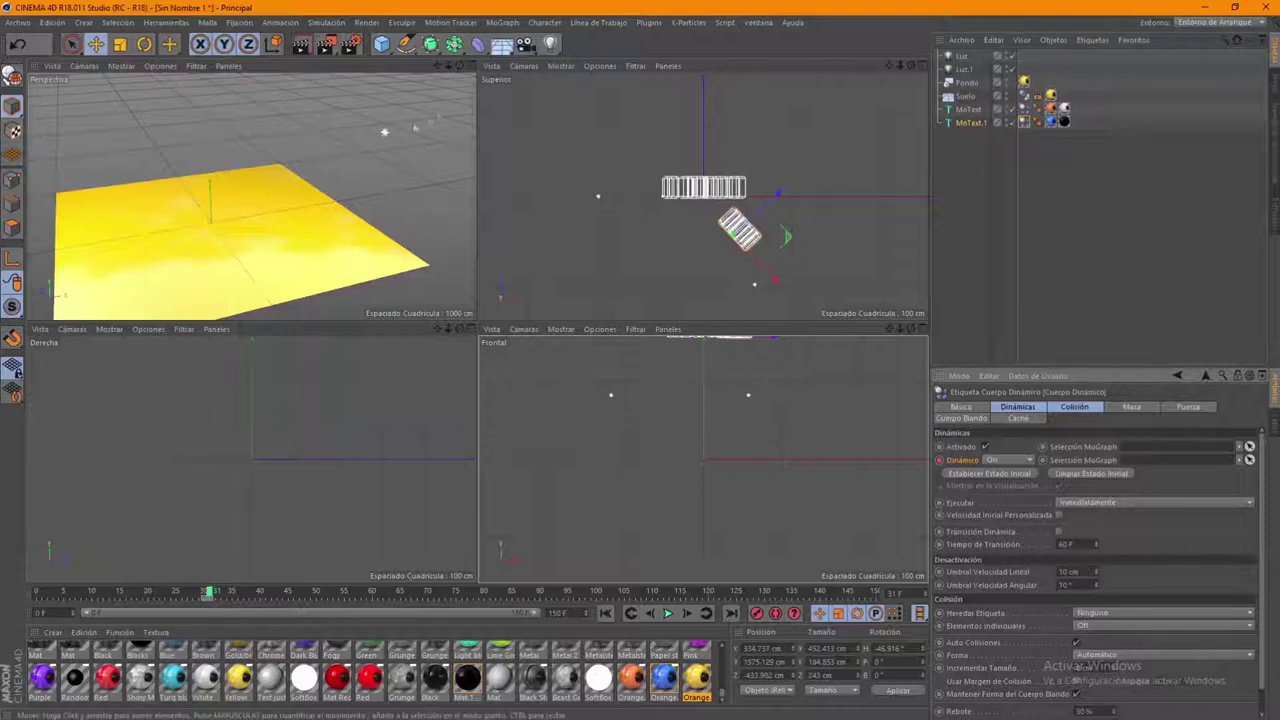
key(F1)
Play the simulation until the titles land, then view the tag's Collision settings
click(605, 613)
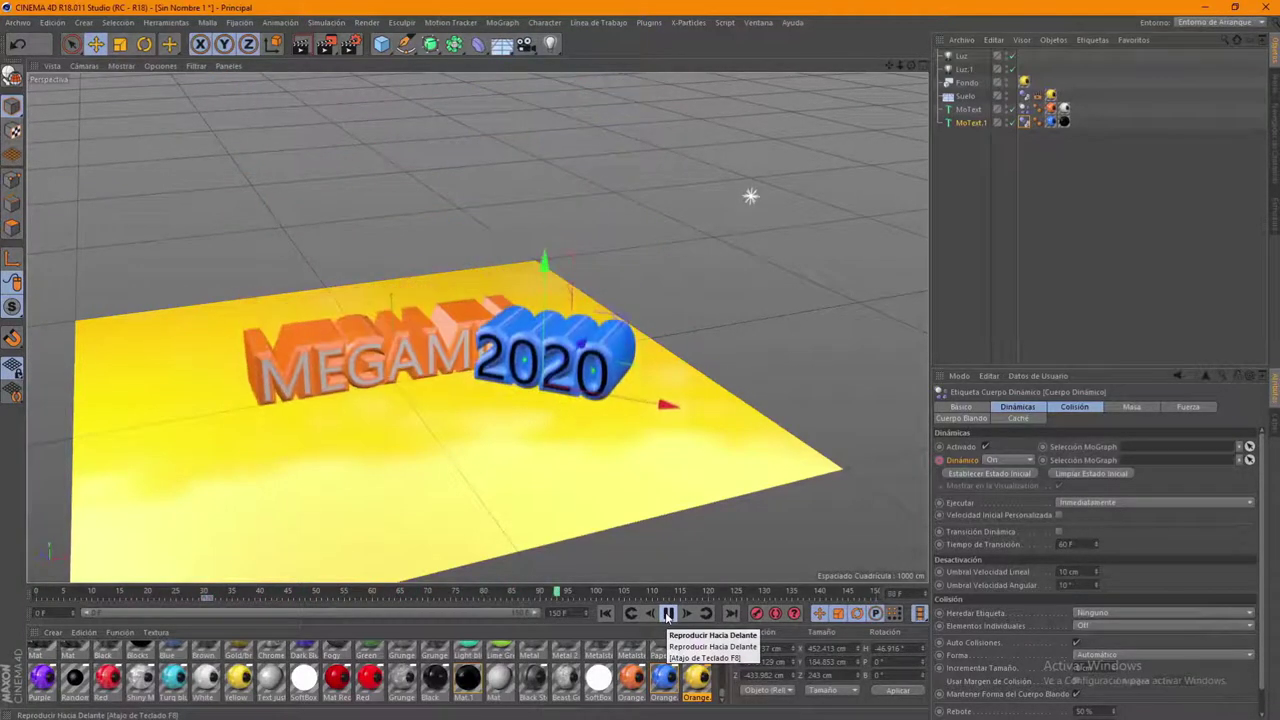
click(668, 614)
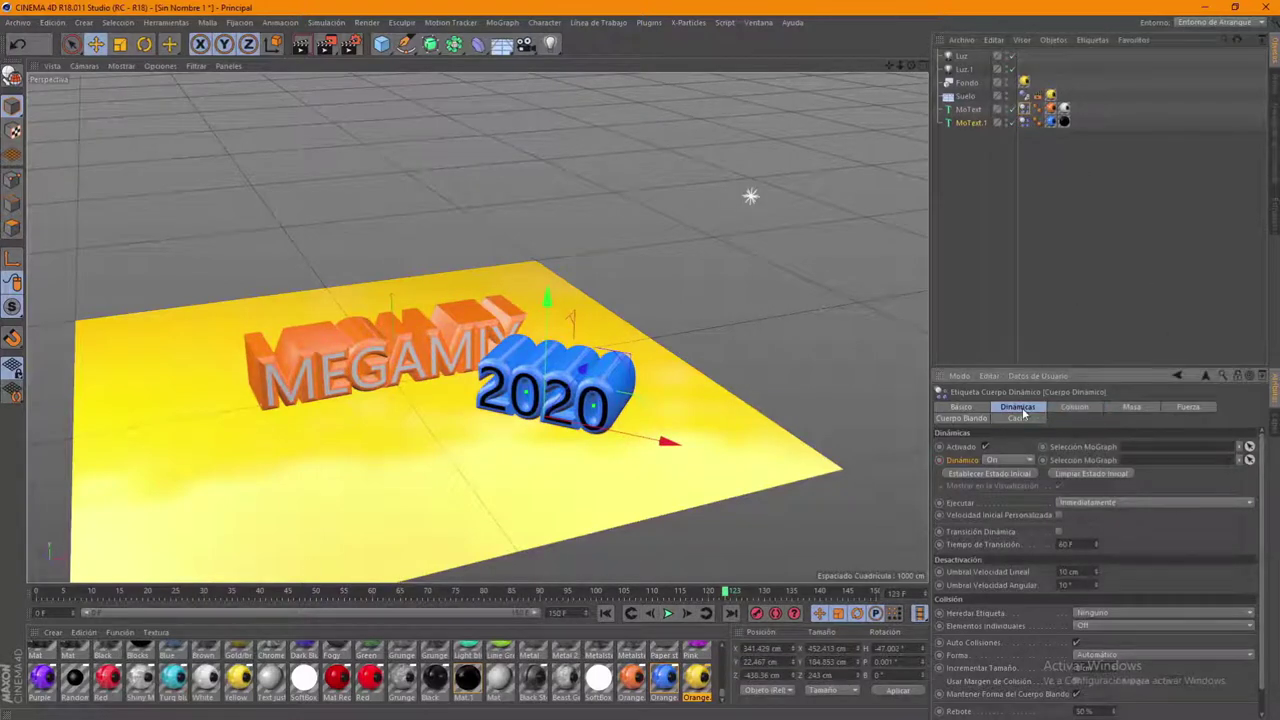
click(1063, 412)
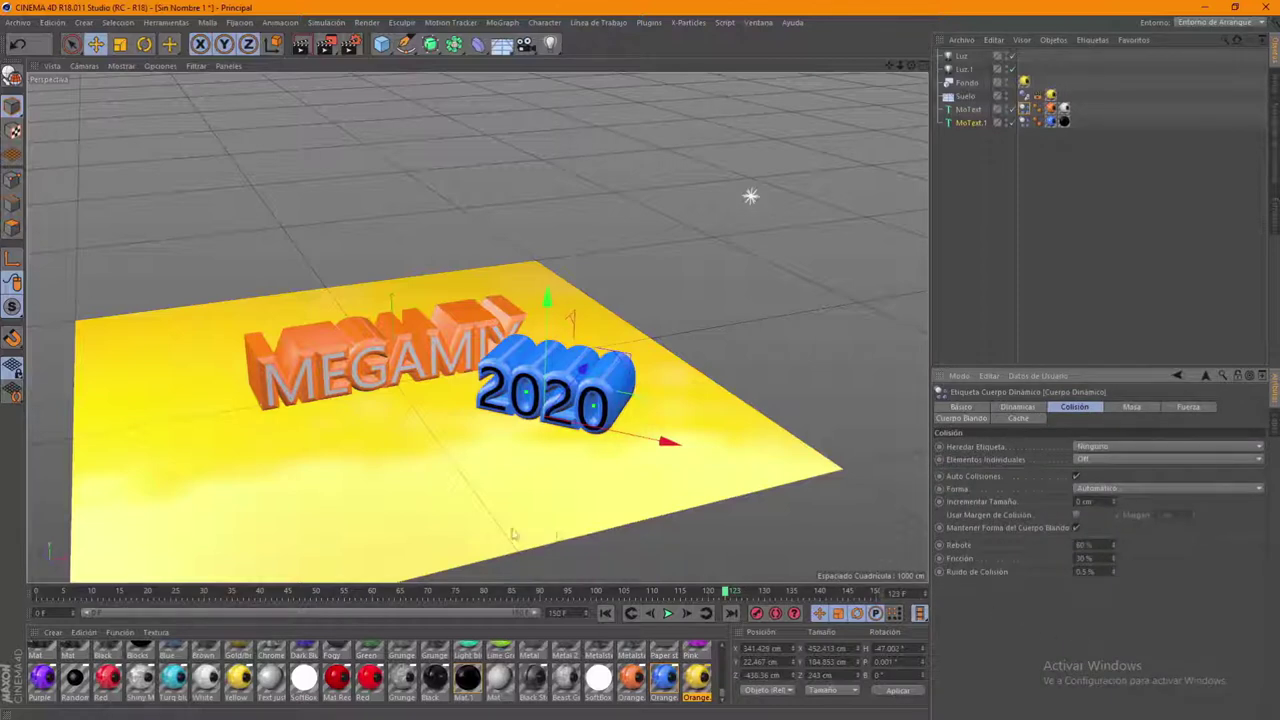
Replay the drop to frame 114 and orbit to frame the titles on the floor
click(608, 614)
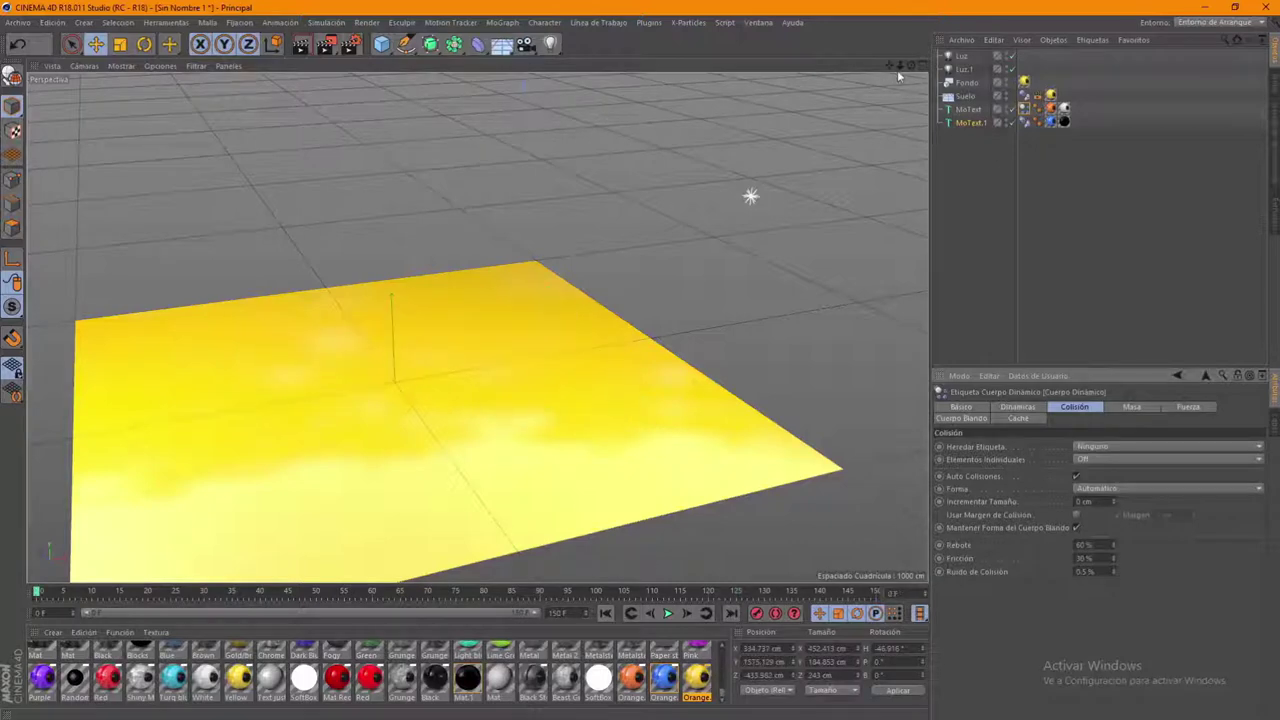
mouse_move(911, 64)
mouse_down()
mouse_move(880, 70)
mouse_move(908, 68)
mouse_move(891, 76)
mouse_up()
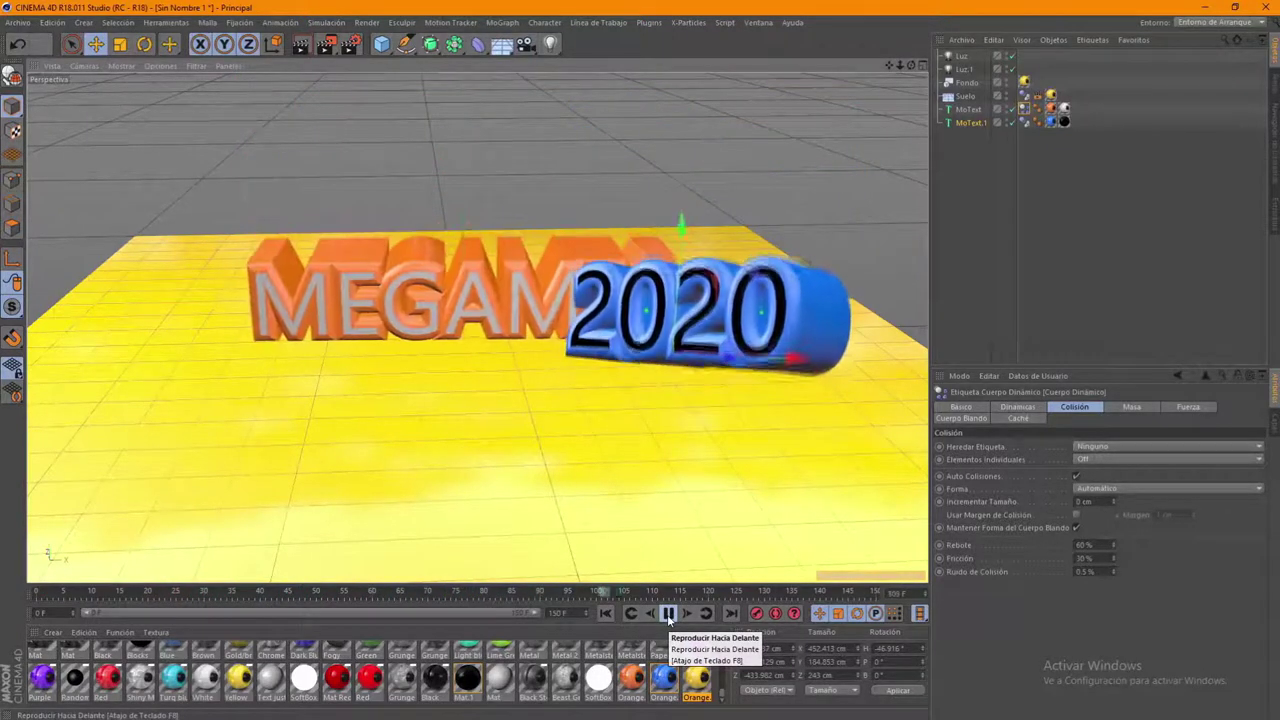
click(669, 614)
mouse_move(911, 65)
mouse_down()
mouse_move(905, 95)
mouse_move(888, 80)
mouse_up()
alt+drag(477, 328, 477, 328)
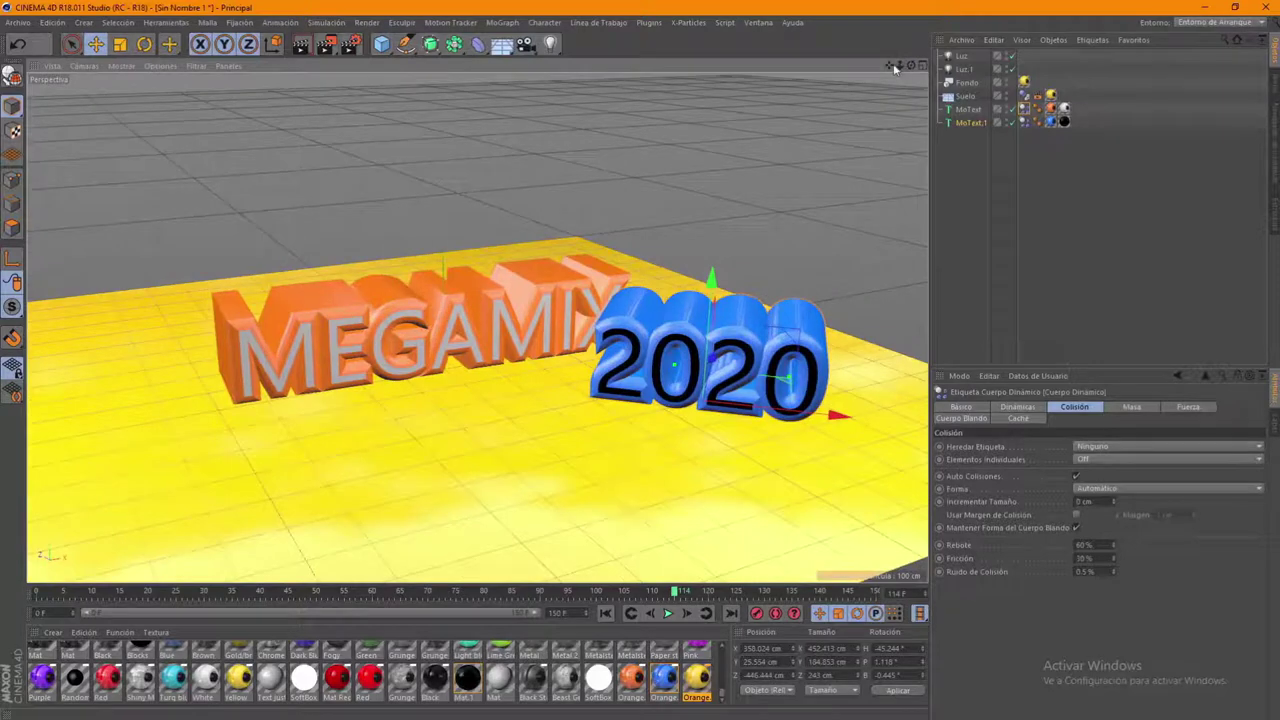
alt+right_drag(477, 328, 477, 328)
alt+middle_drag(478, 328, 455, 305)
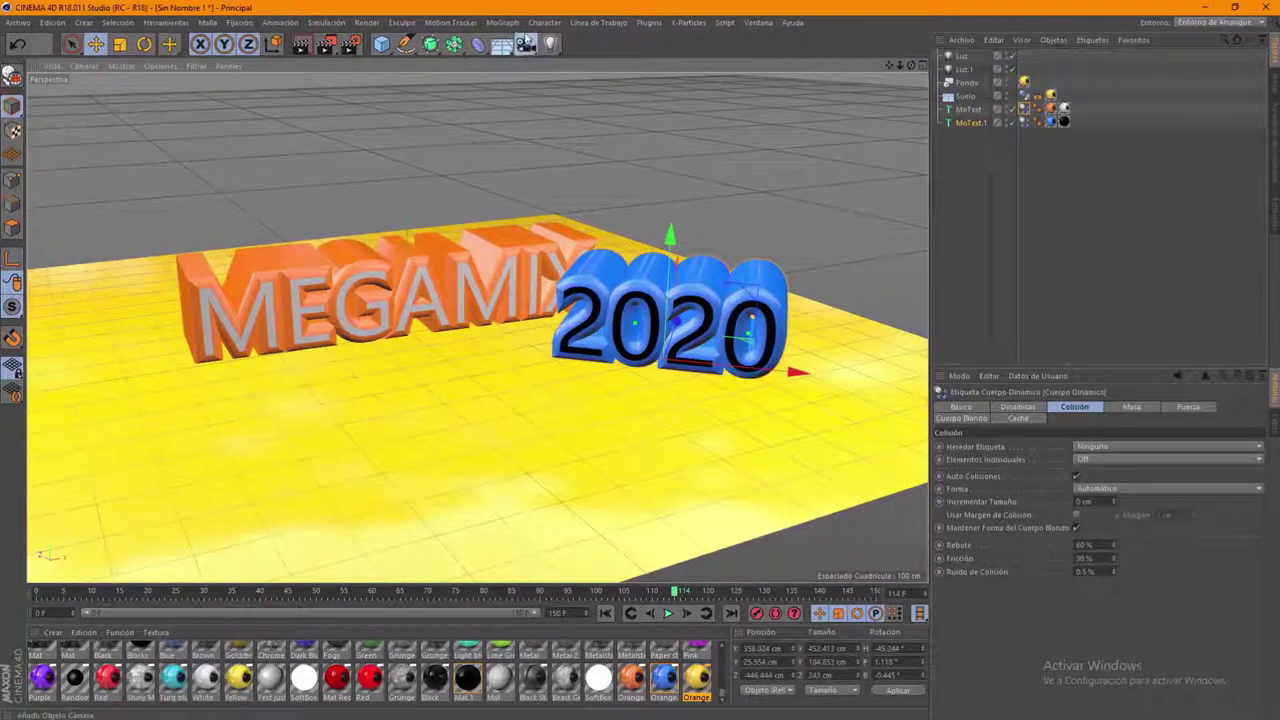
Add a camera, look through it, and set 15 mm focal length with 70 mm sensor size
drag(526, 44, 570, 60)
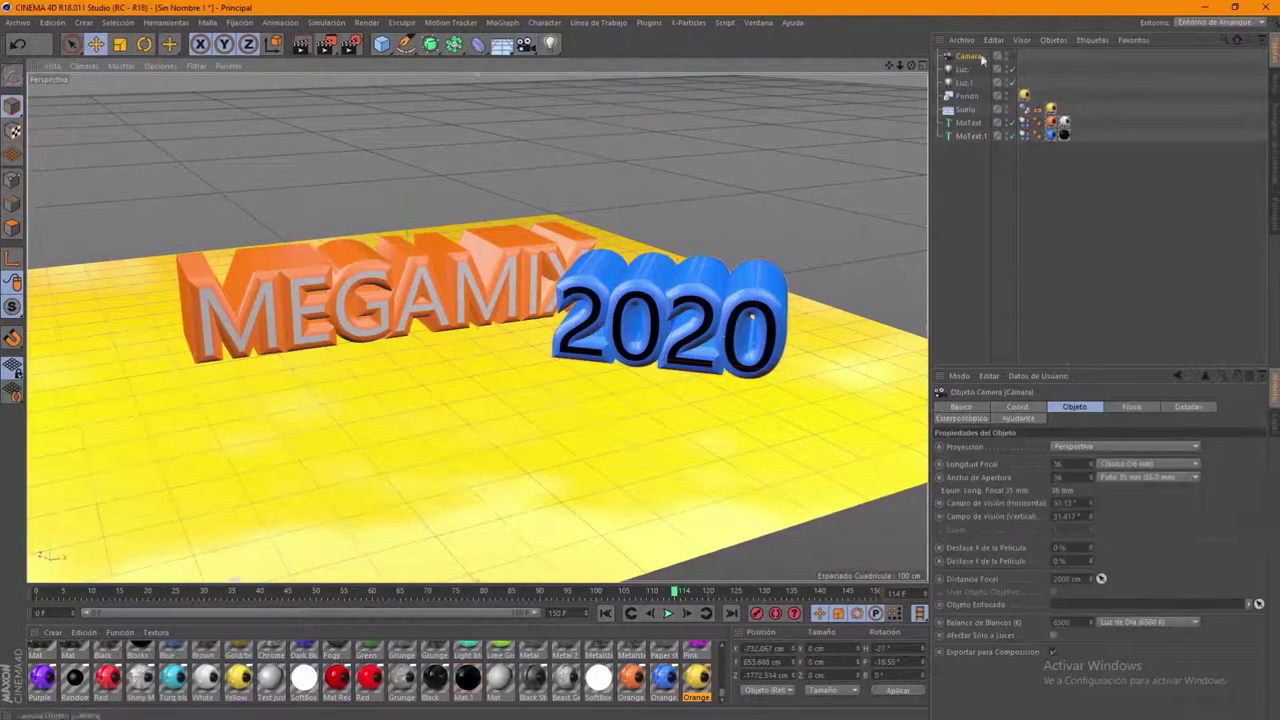
click(1012, 57)
click(1058, 464)
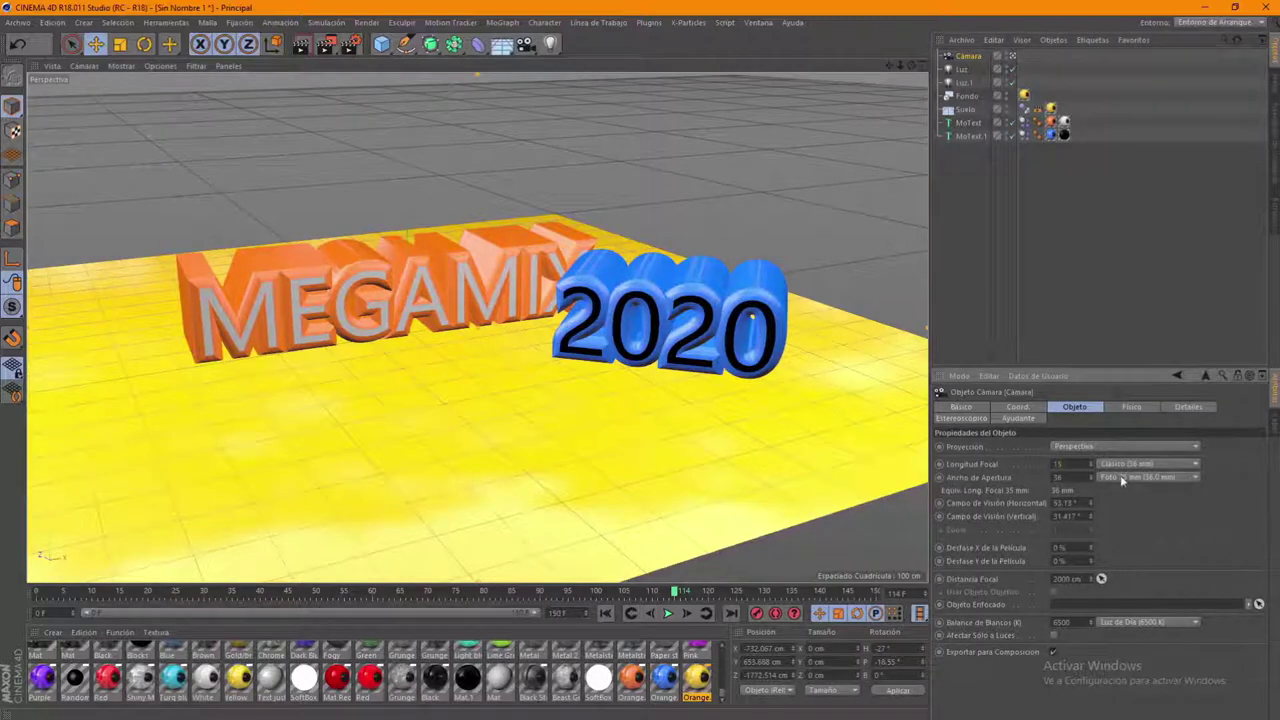
click(1122, 480)
click(1113, 558)
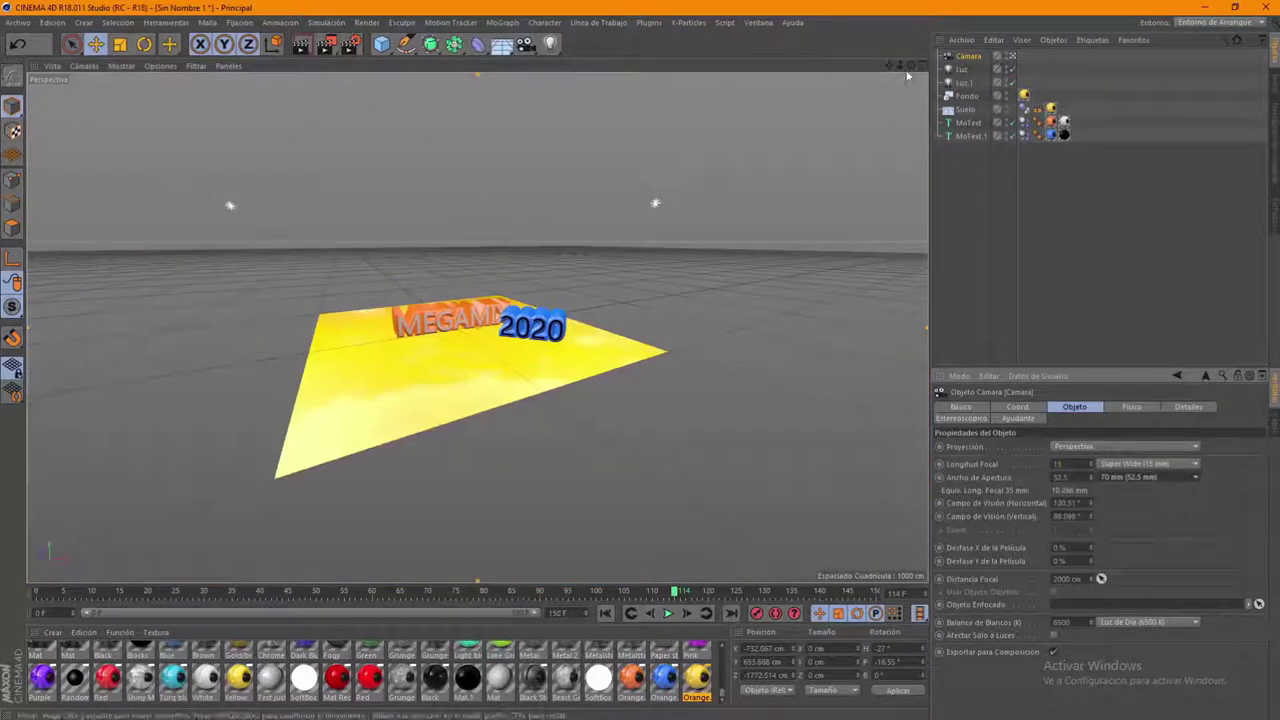
Move the camera low and close to the text, then return to frame 0
mouse_move(899, 64)
mouse_down()
mouse_move(930, 64)
mouse_move(930, 80)
mouse_up()
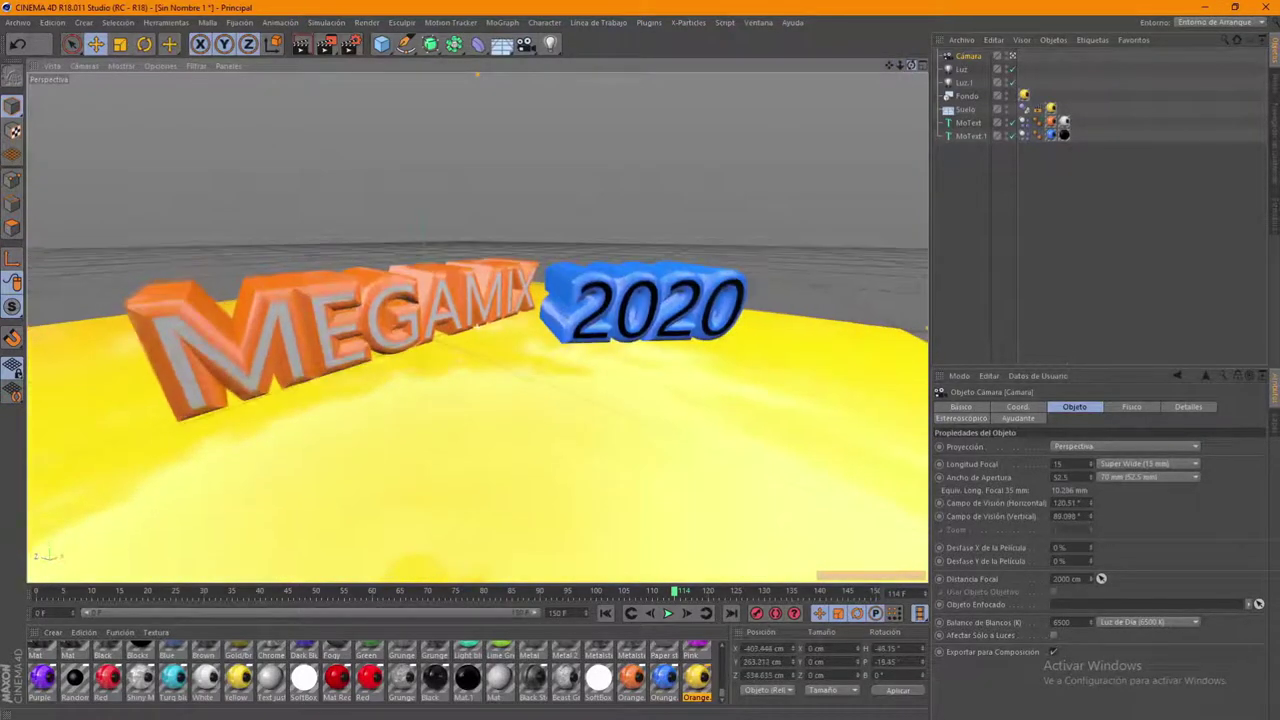
drag(910, 64, 925, 70)
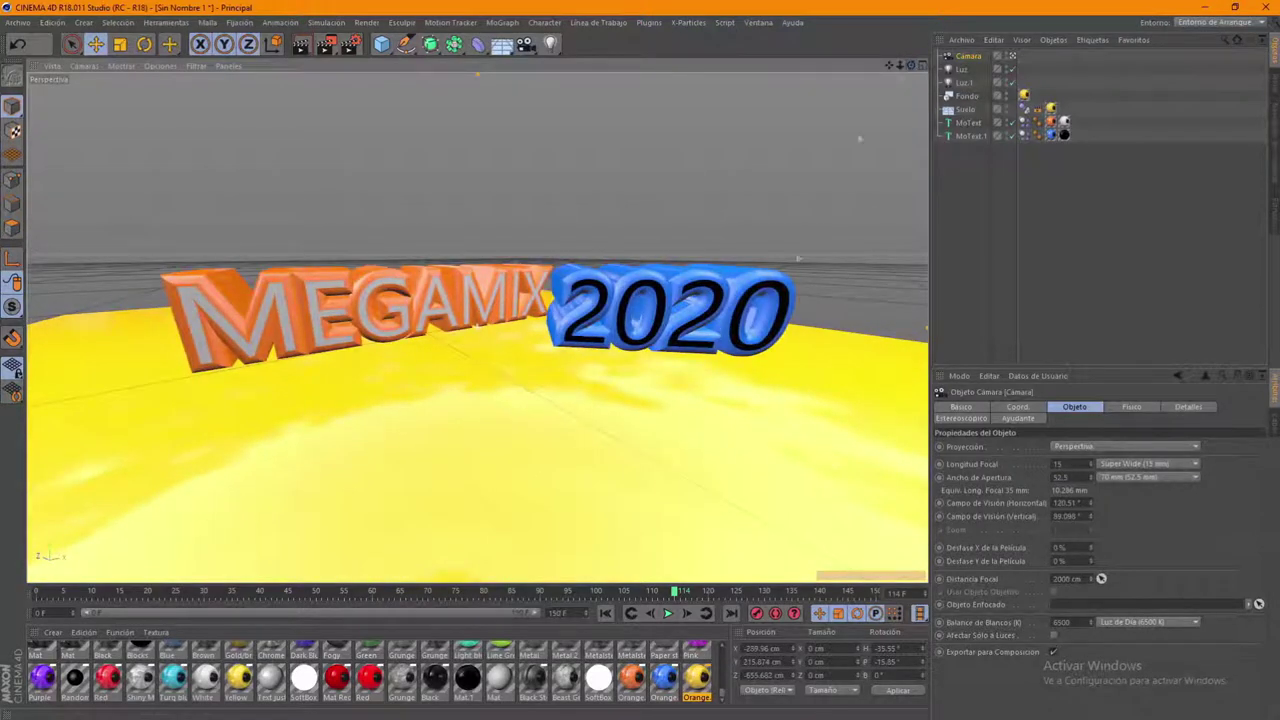
click(607, 614)
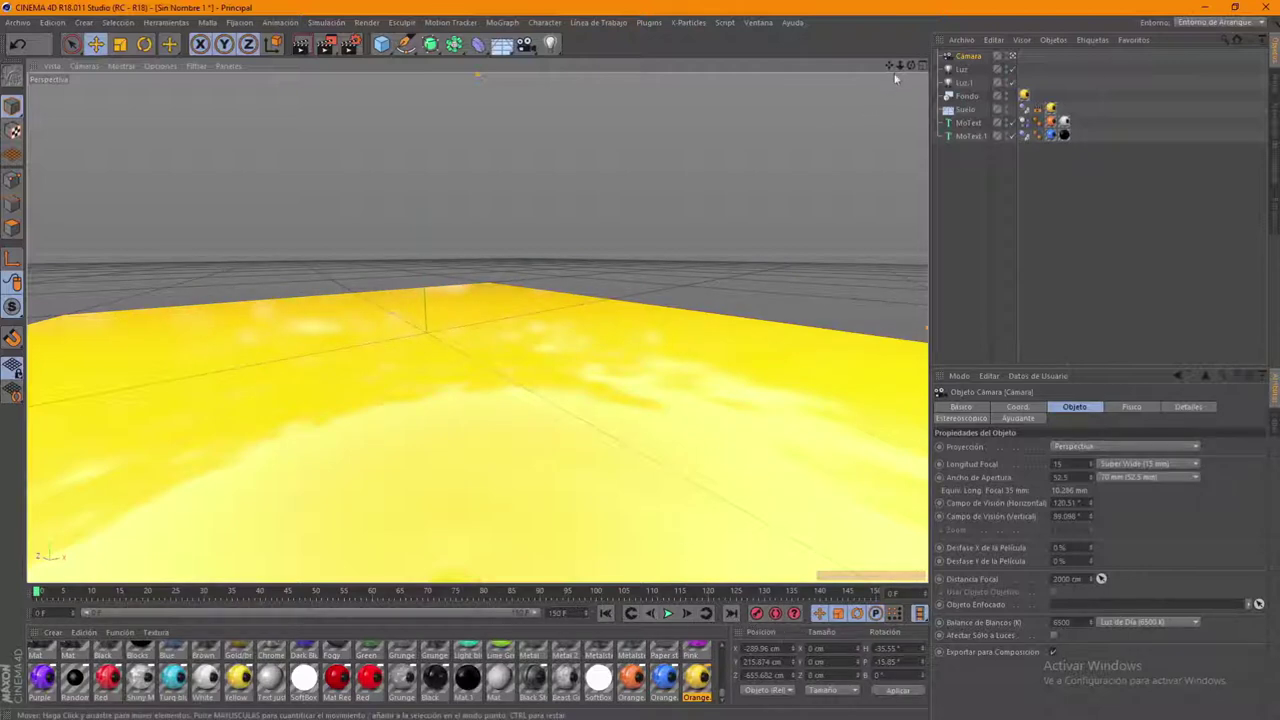
Pull the camera back and reframe it over the floor at a later frame
drag(899, 65, 880, 80)
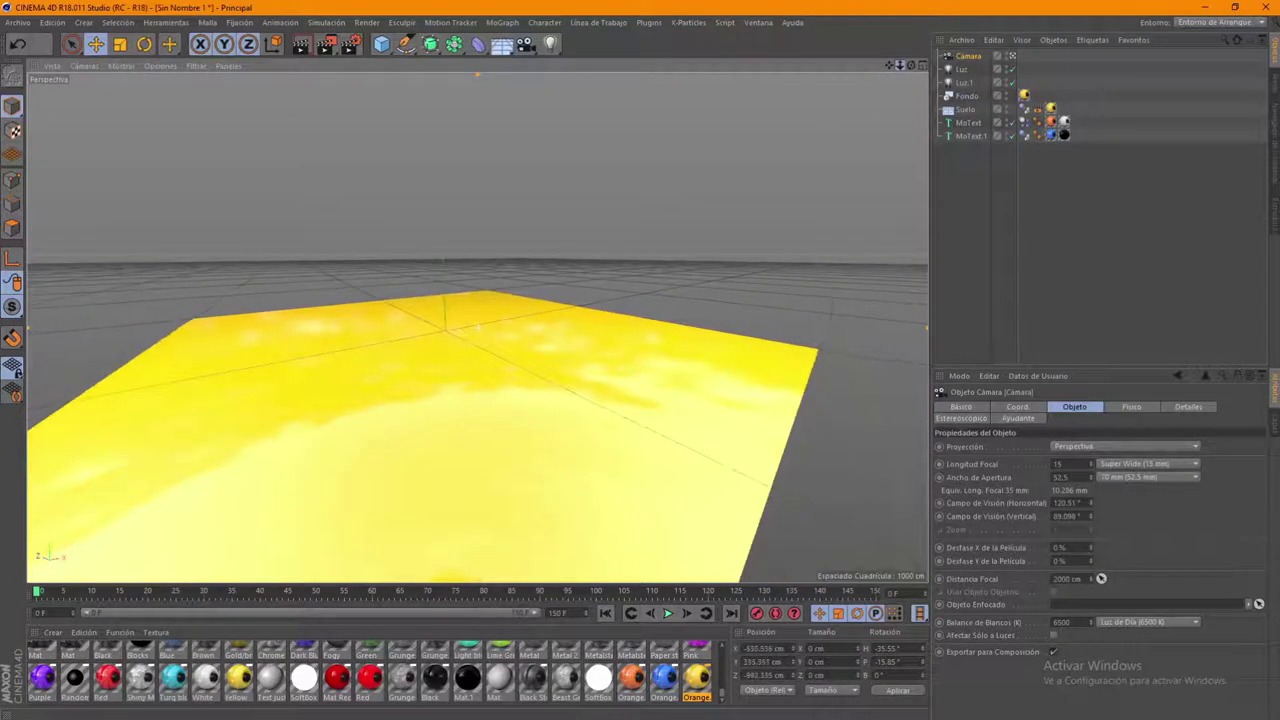
click(132, 595)
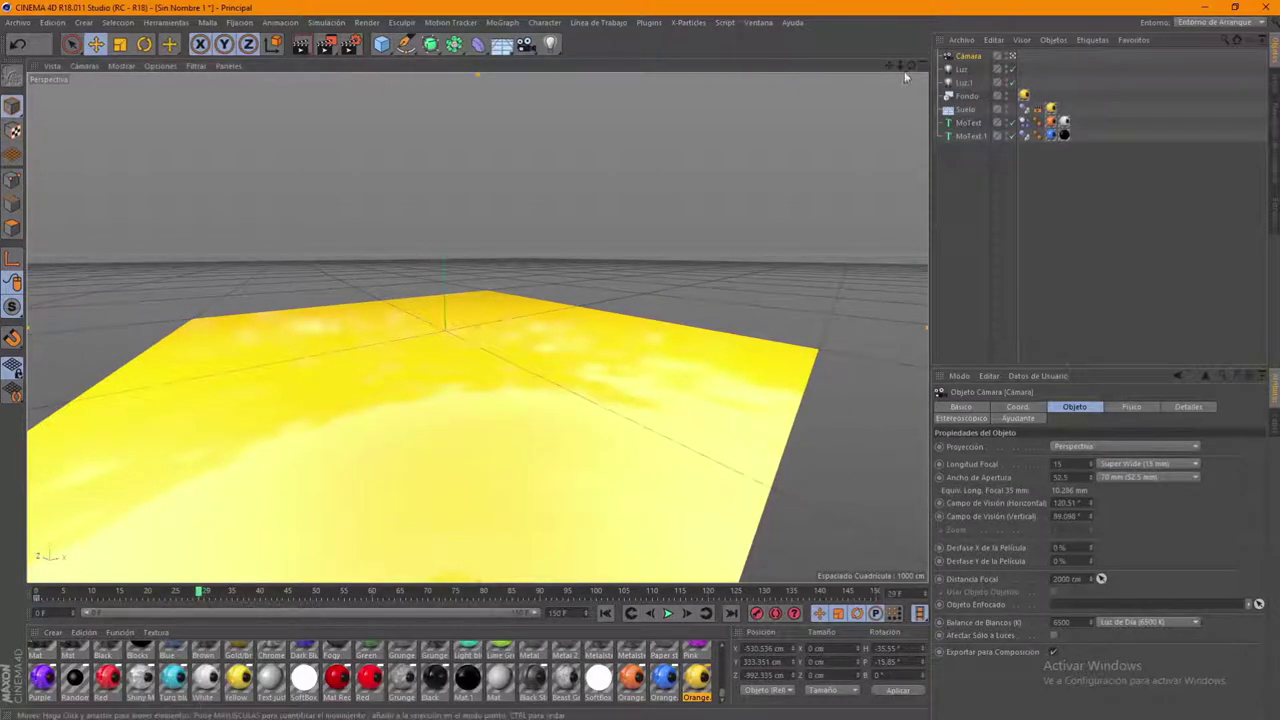
drag(910, 65, 751, 128)
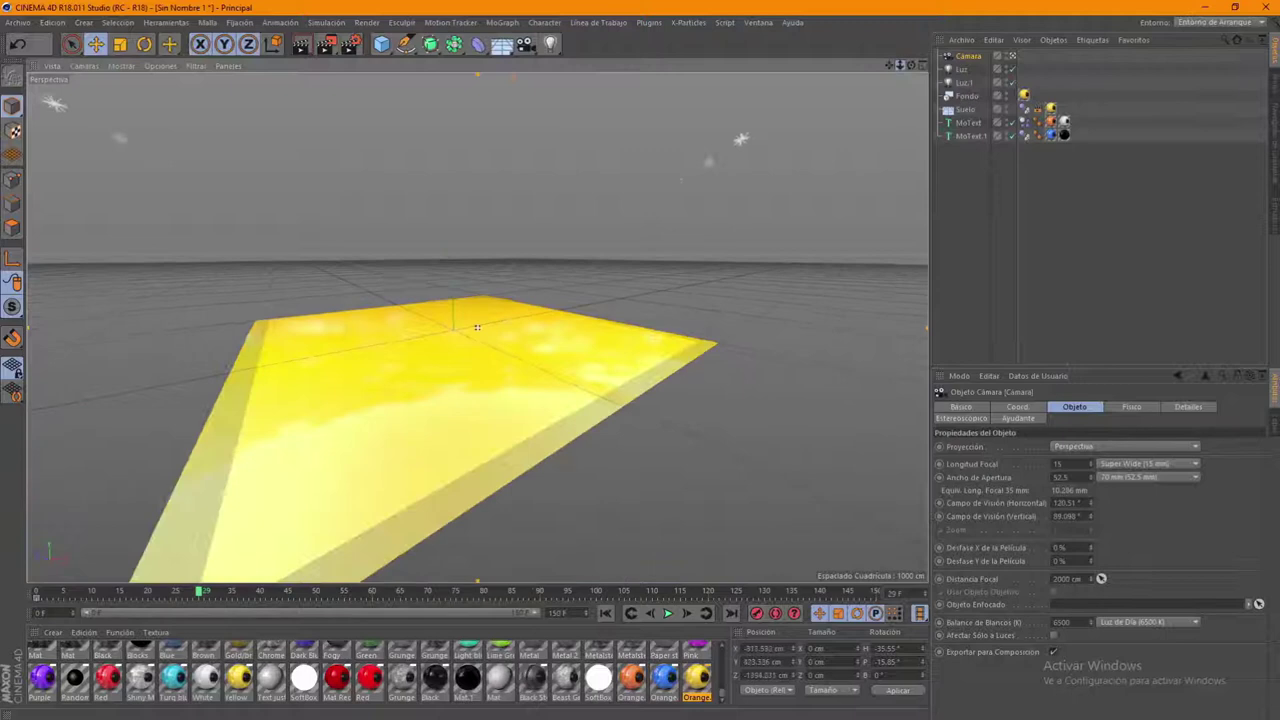
alt+right_drag(477, 328, 891, 305)
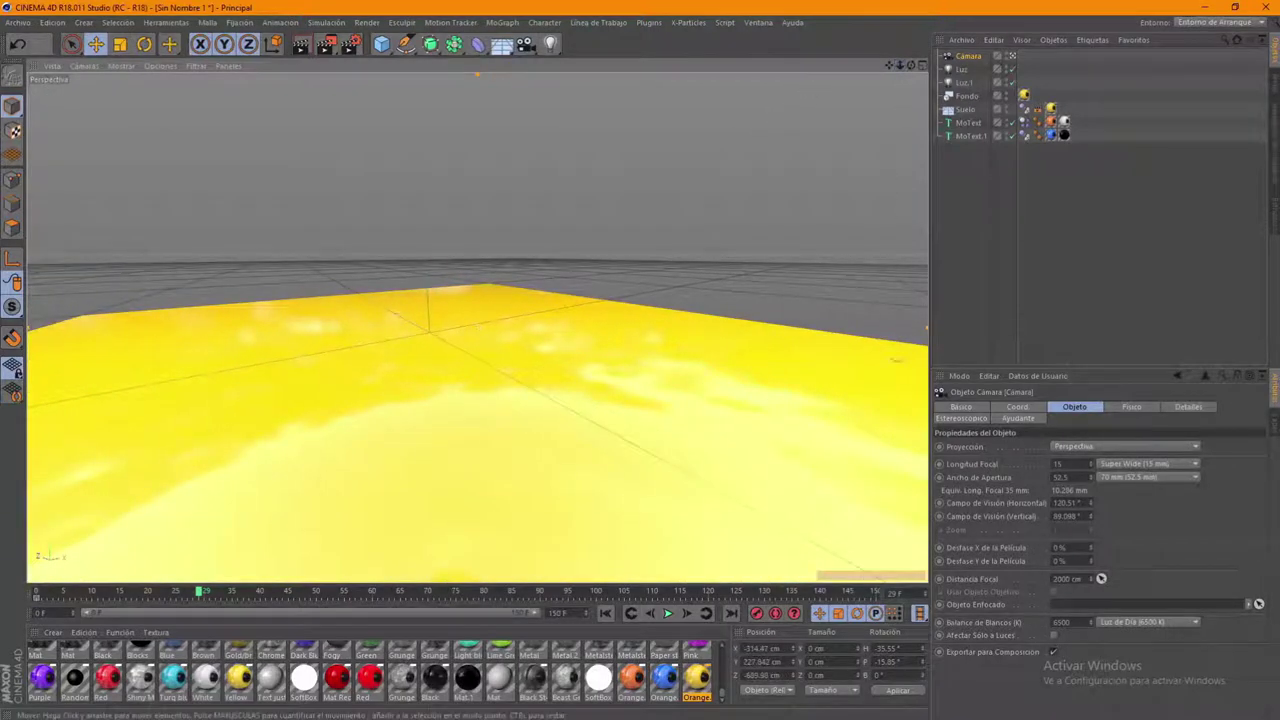
click(757, 614)
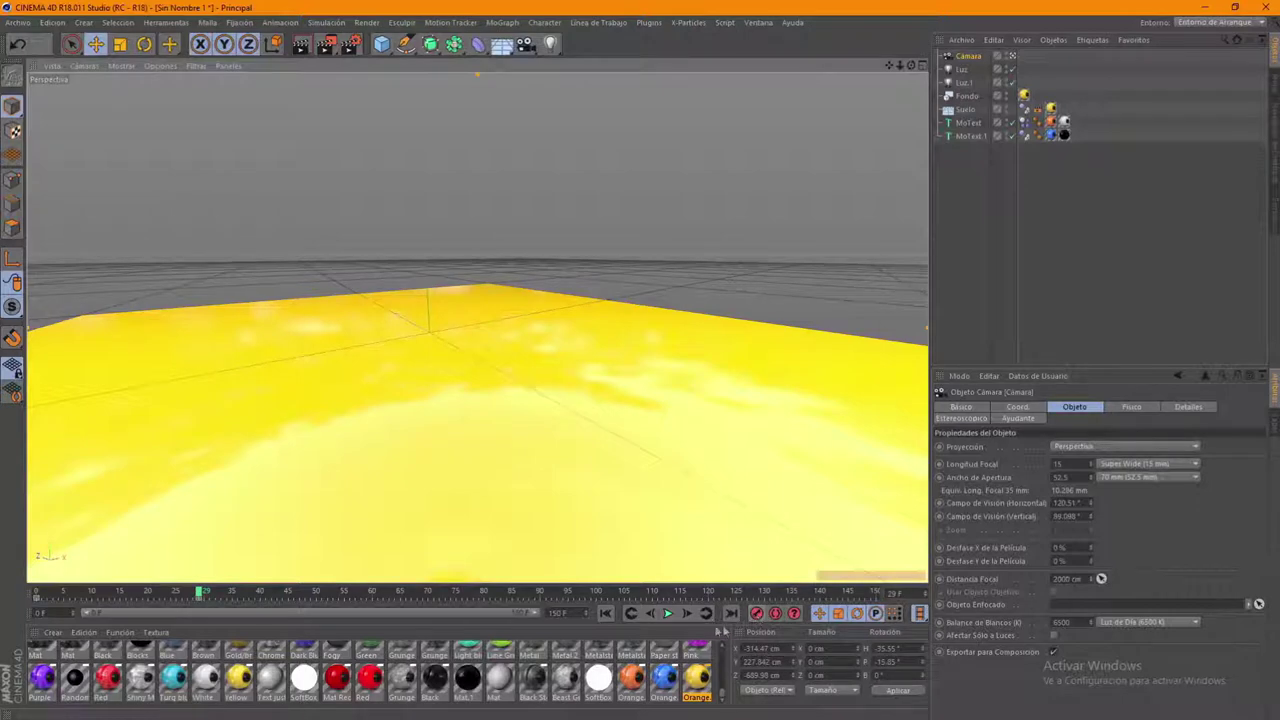
Play from the start and orbit the camera around MEGAMIX, stopping near frame 121
click(606, 614)
click(668, 614)
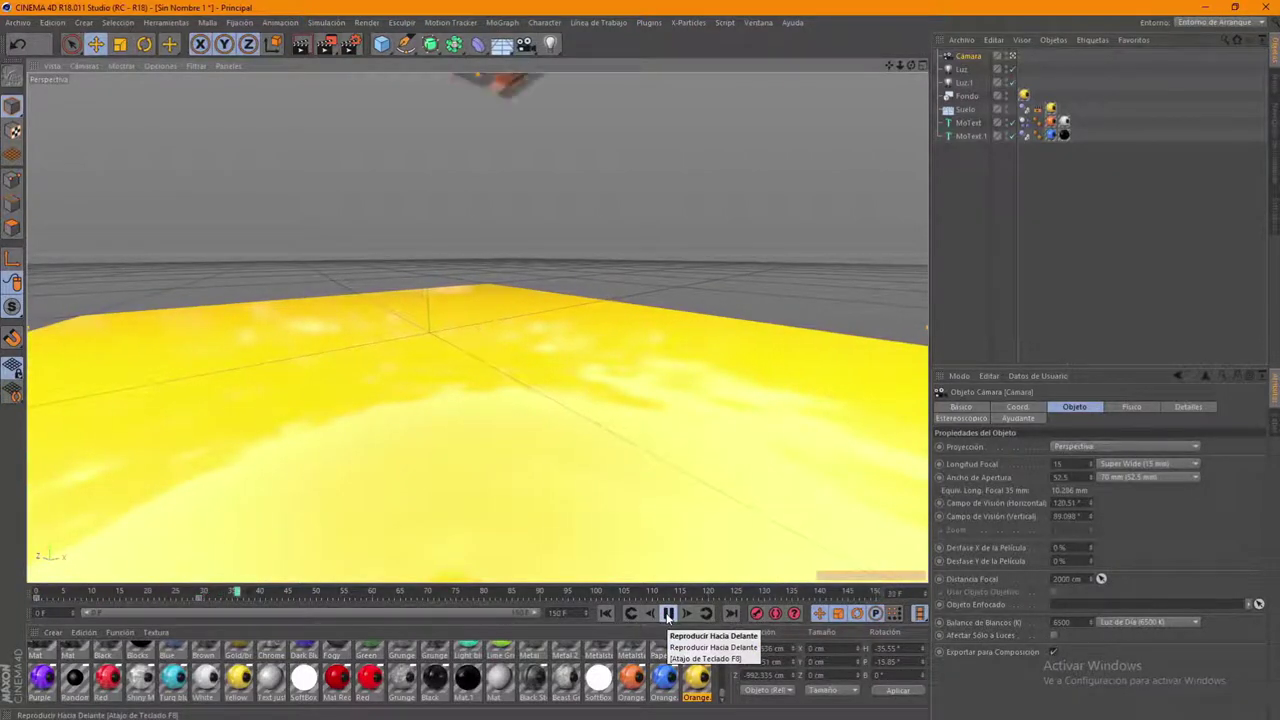
click(668, 614)
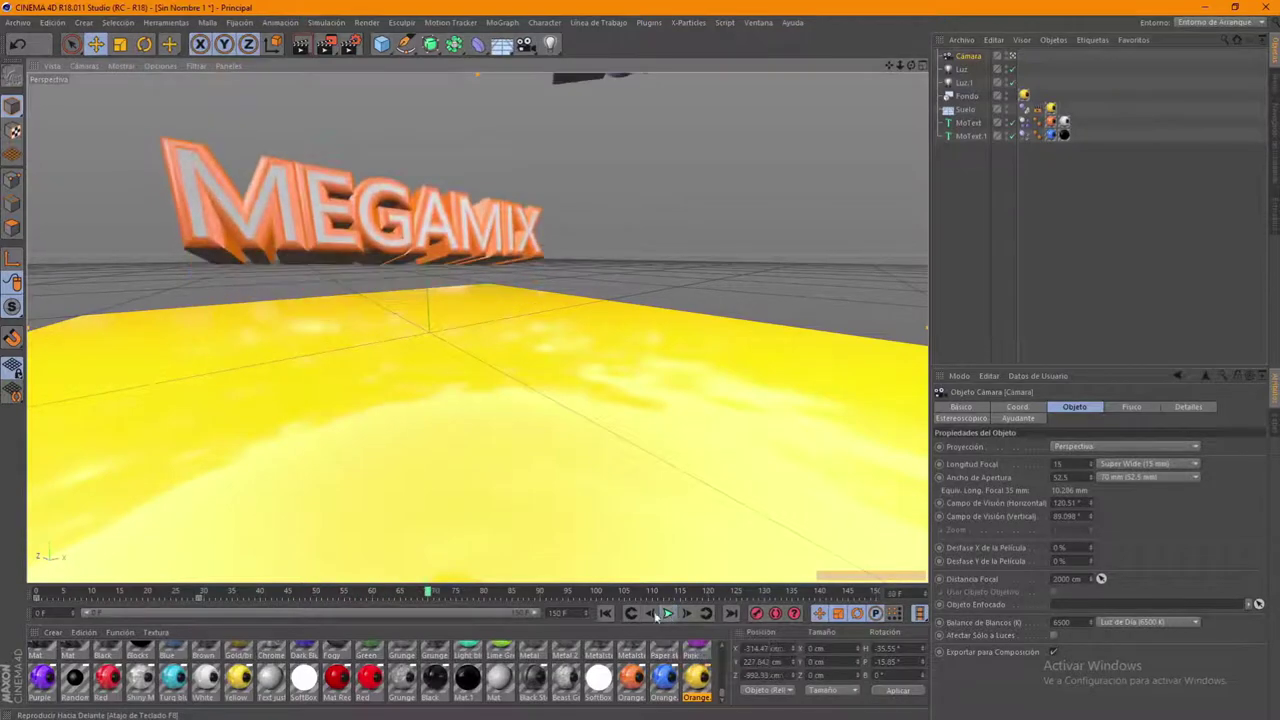
mouse_move(913, 67)
mouse_down()
mouse_move(228, 95)
mouse_move(290, 112)
mouse_up()
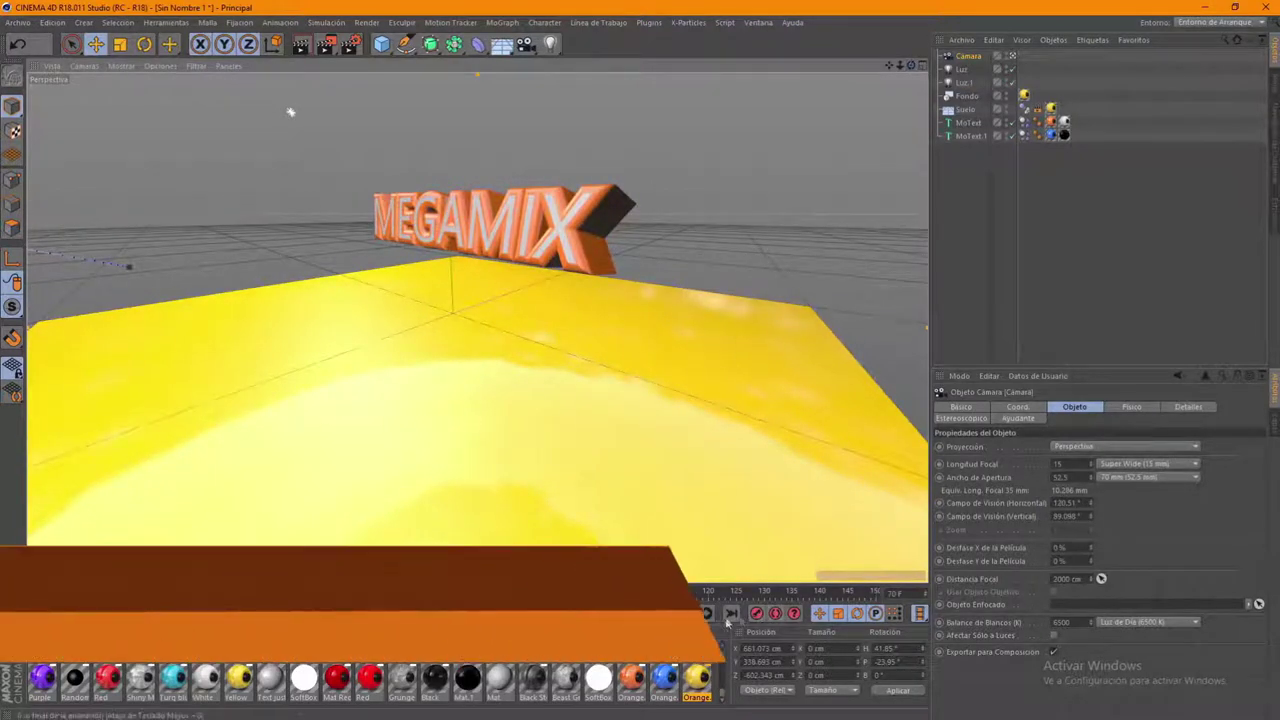
mouse_move(290, 112)
mouse_down()
mouse_move(220, 97)
mouse_move(290, 112)
mouse_up()
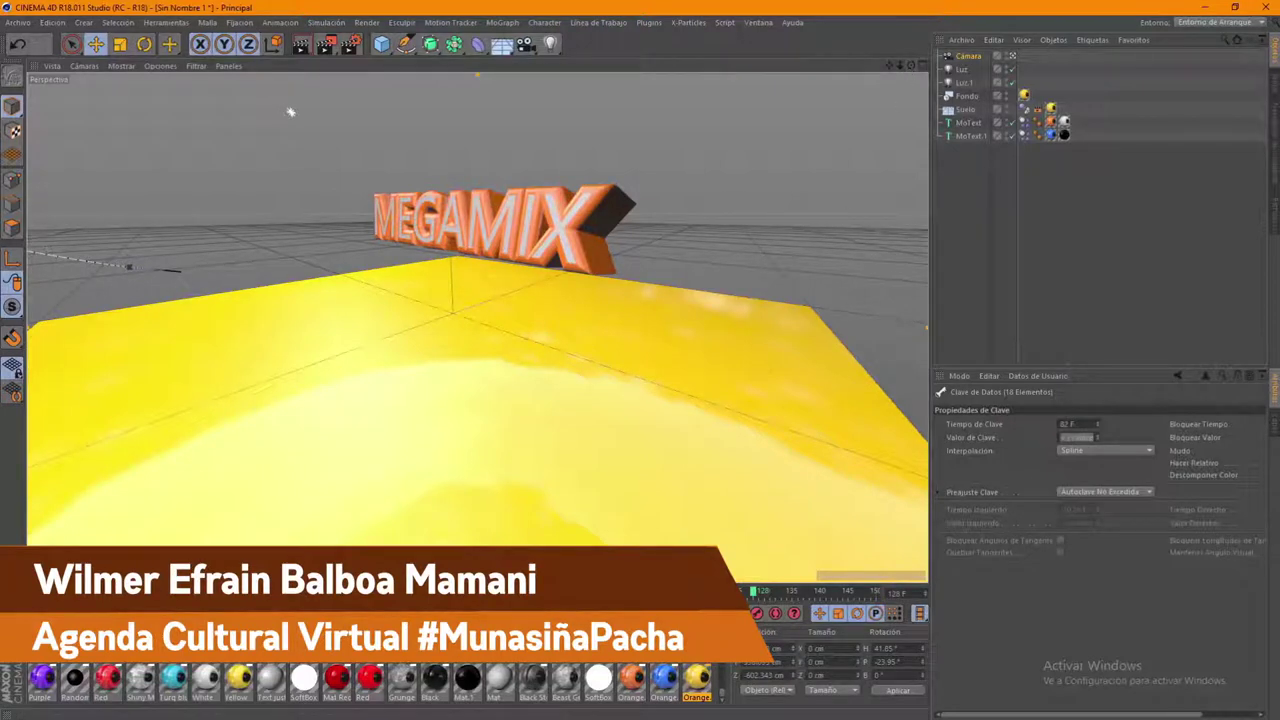
drag(908, 66, 980, 70)
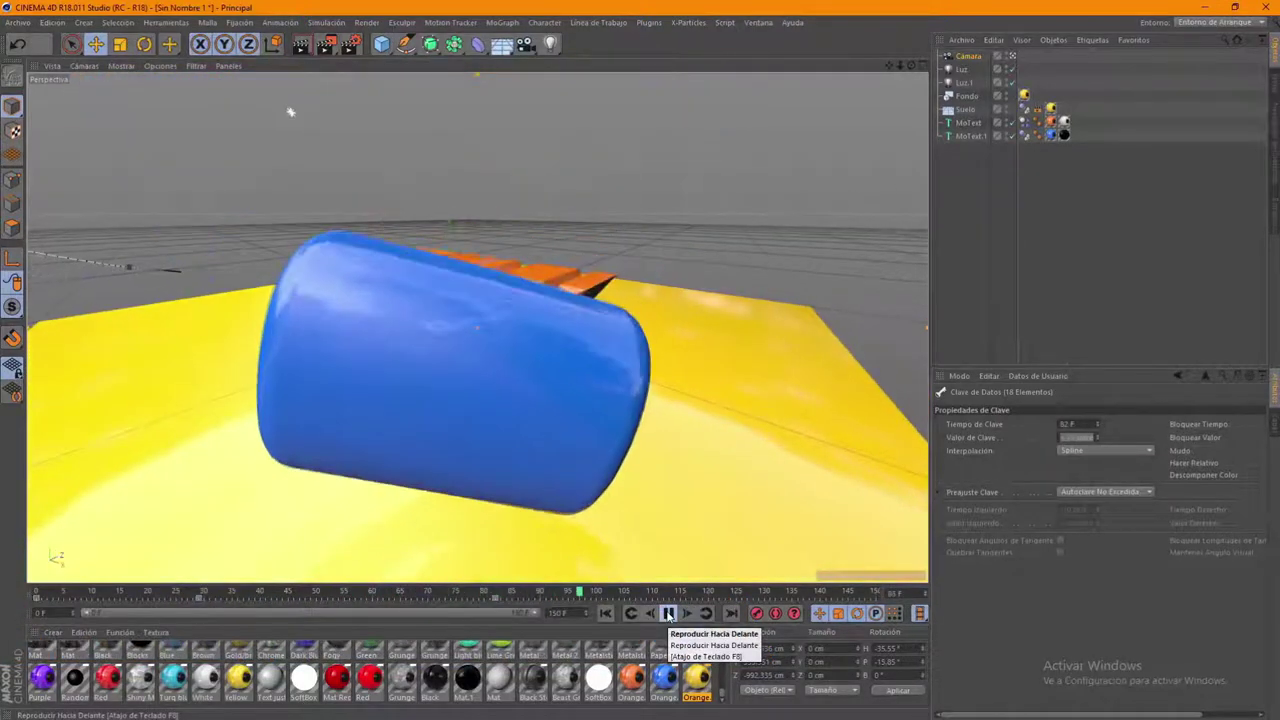
click(668, 613)
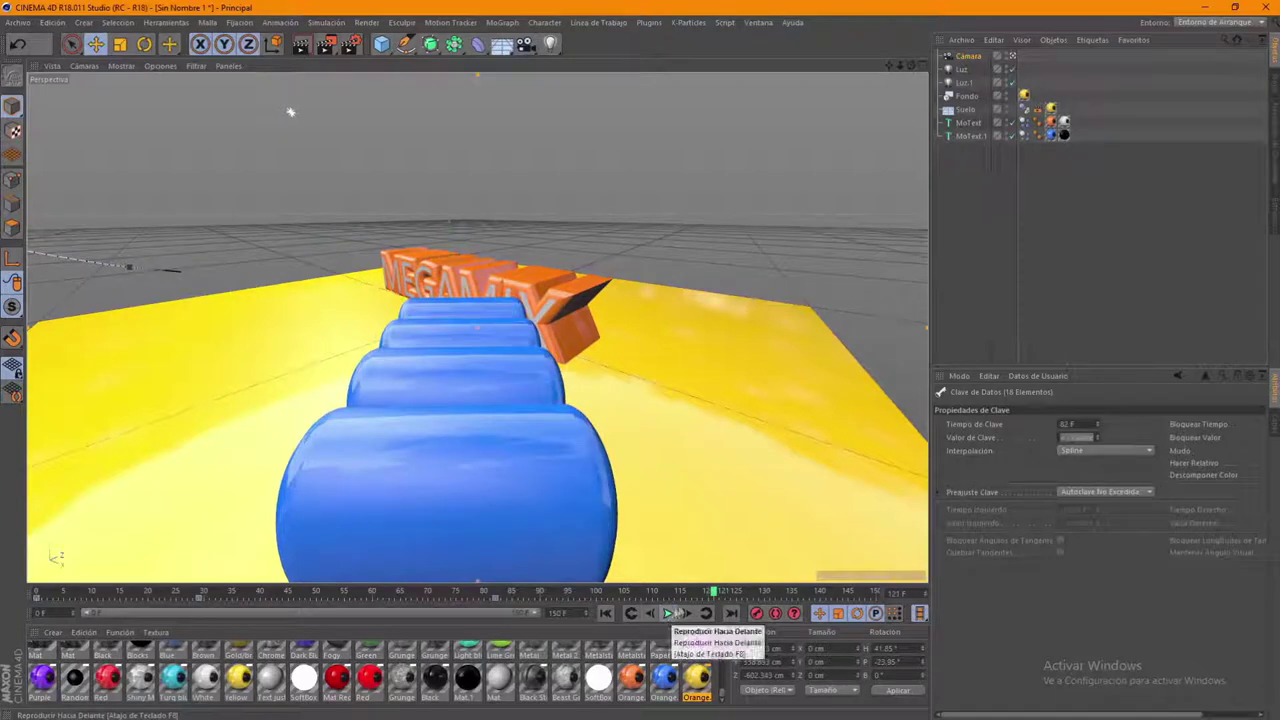
Turn the camera front-on to 2020 around frame 135, then play the camera animation
alt+drag(290, 112, 477, 327)
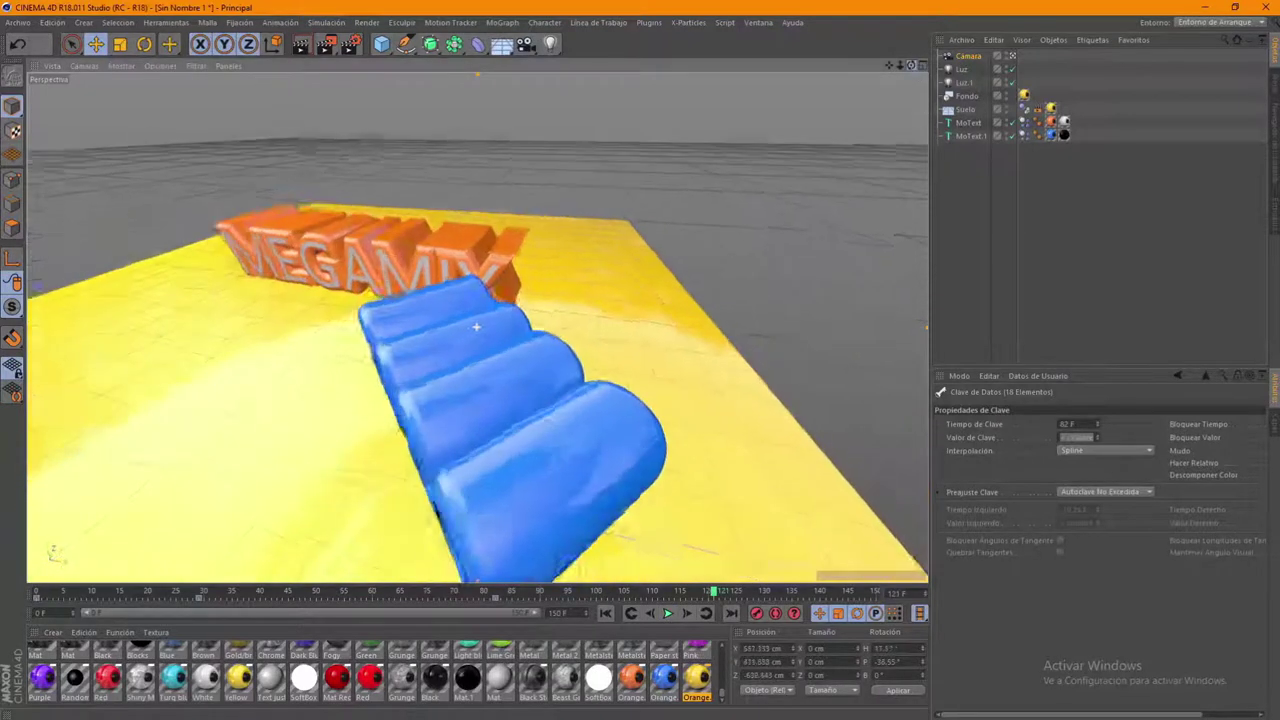
drag(903, 66, 889, 66)
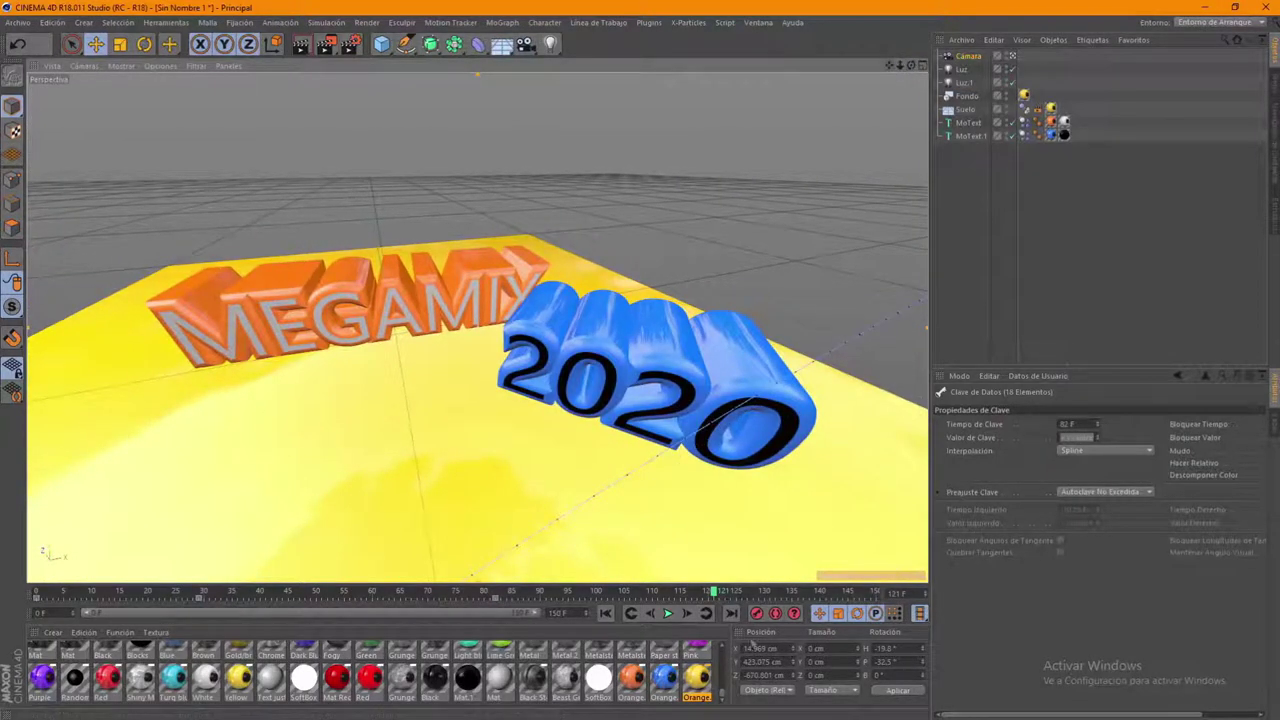
drag(911, 66, 911, 66)
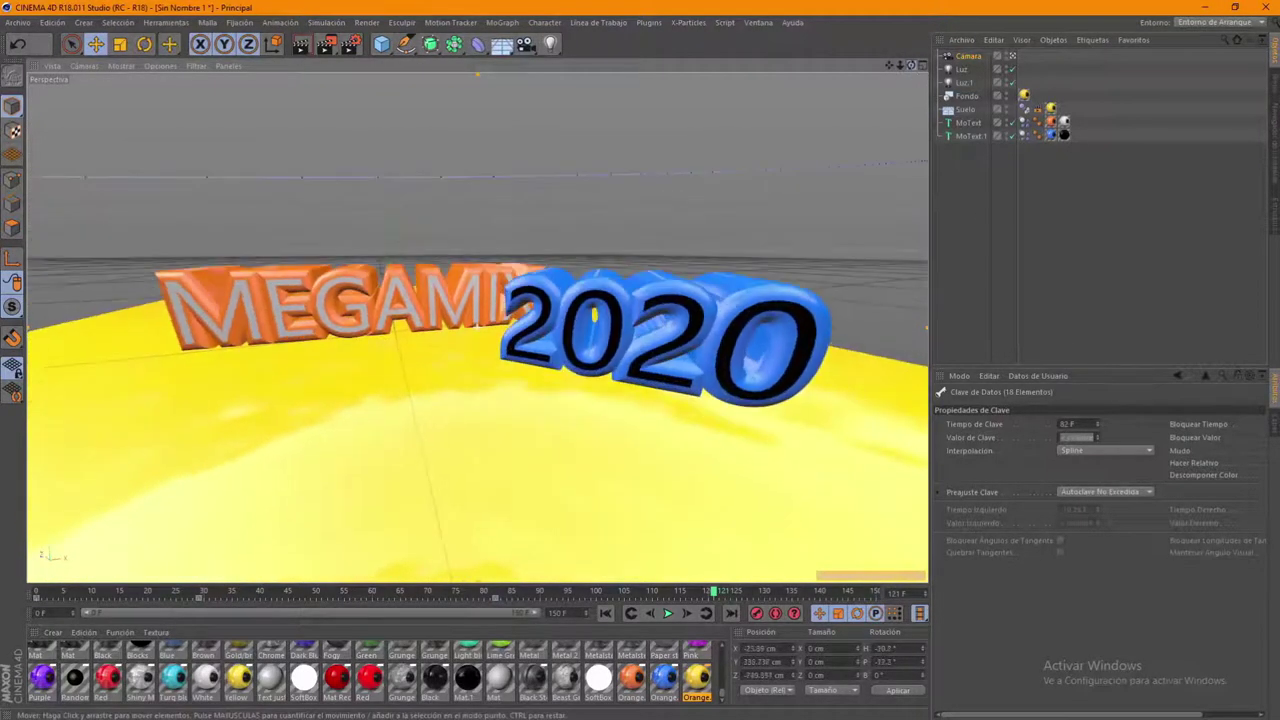
drag(714, 592, 863, 596)
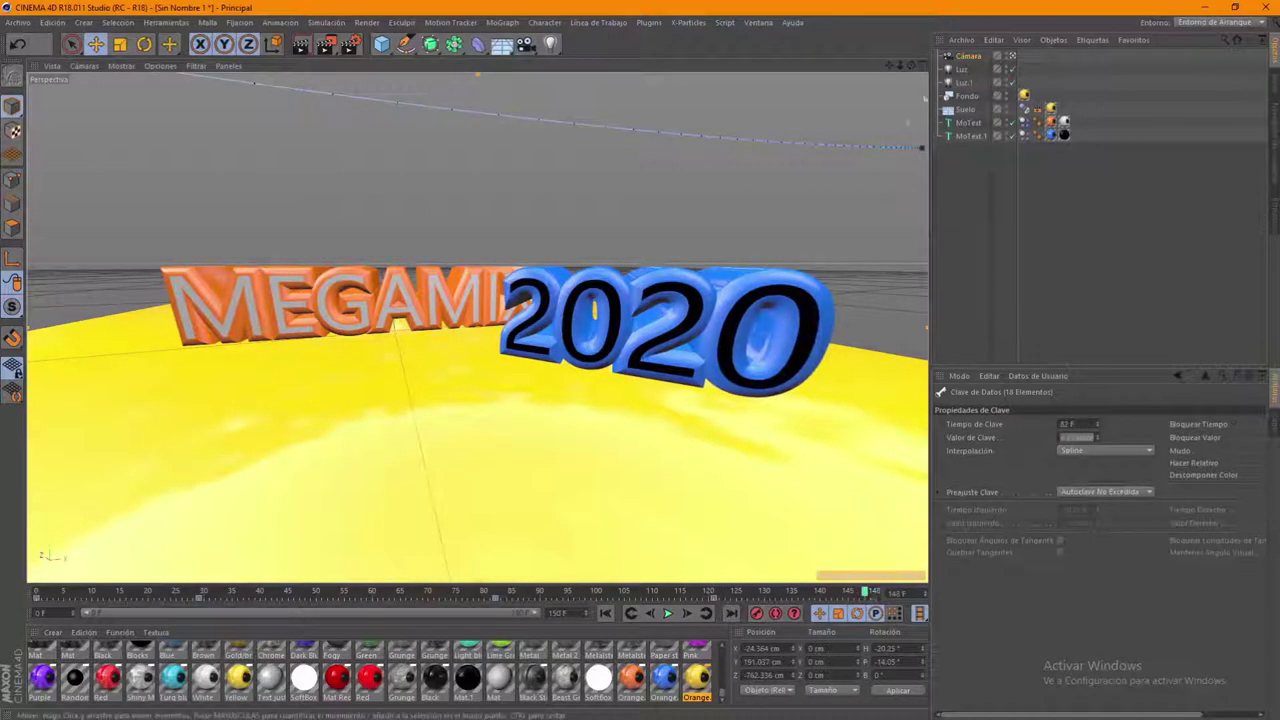
mouse_move(911, 65)
mouse_down()
mouse_move(866, 189)
mouse_move(786, 202)
mouse_move(906, 68)
mouse_move(955, 72)
mouse_up()
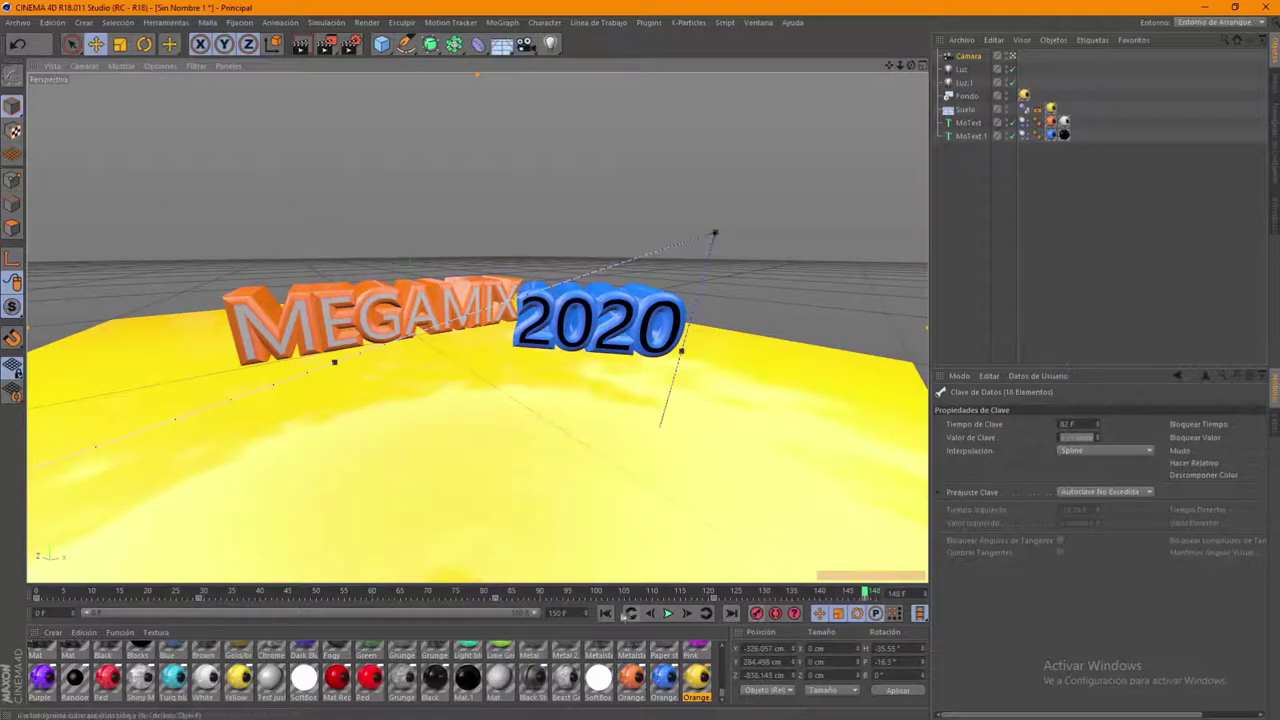
click(667, 614)
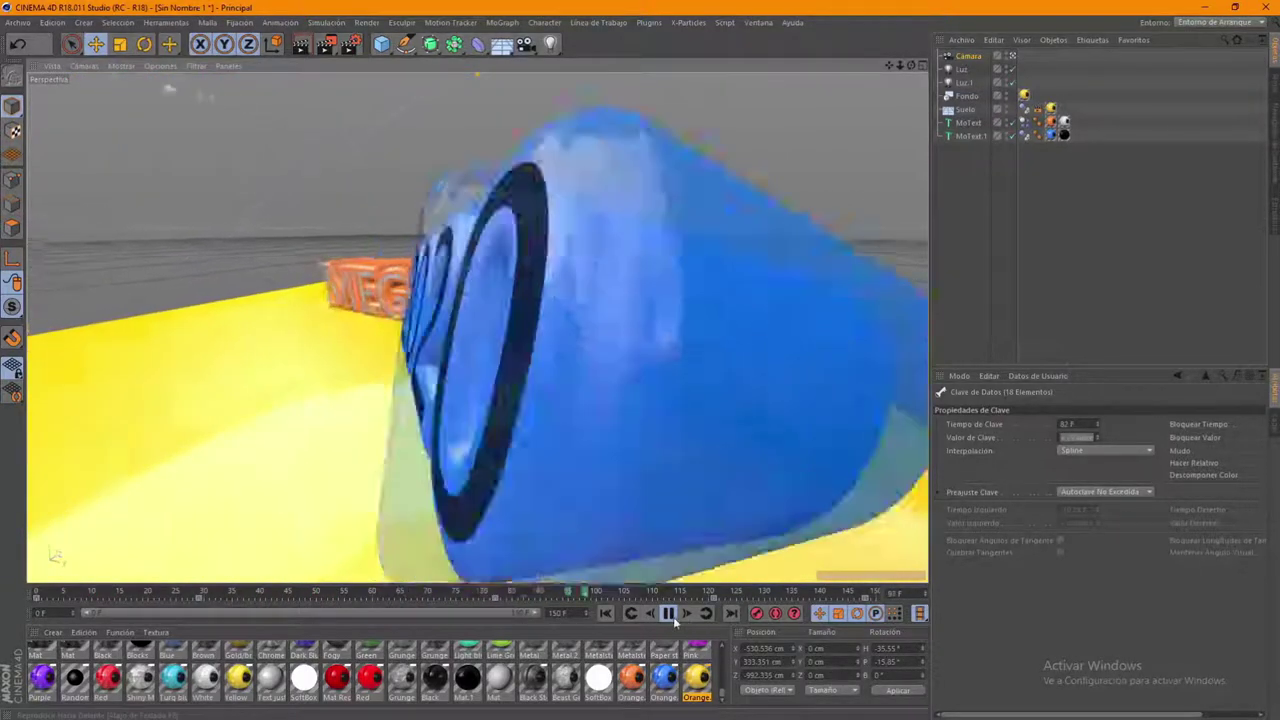
Stop playback at frame 104 and replay the animation from the beginning
click(668, 613)
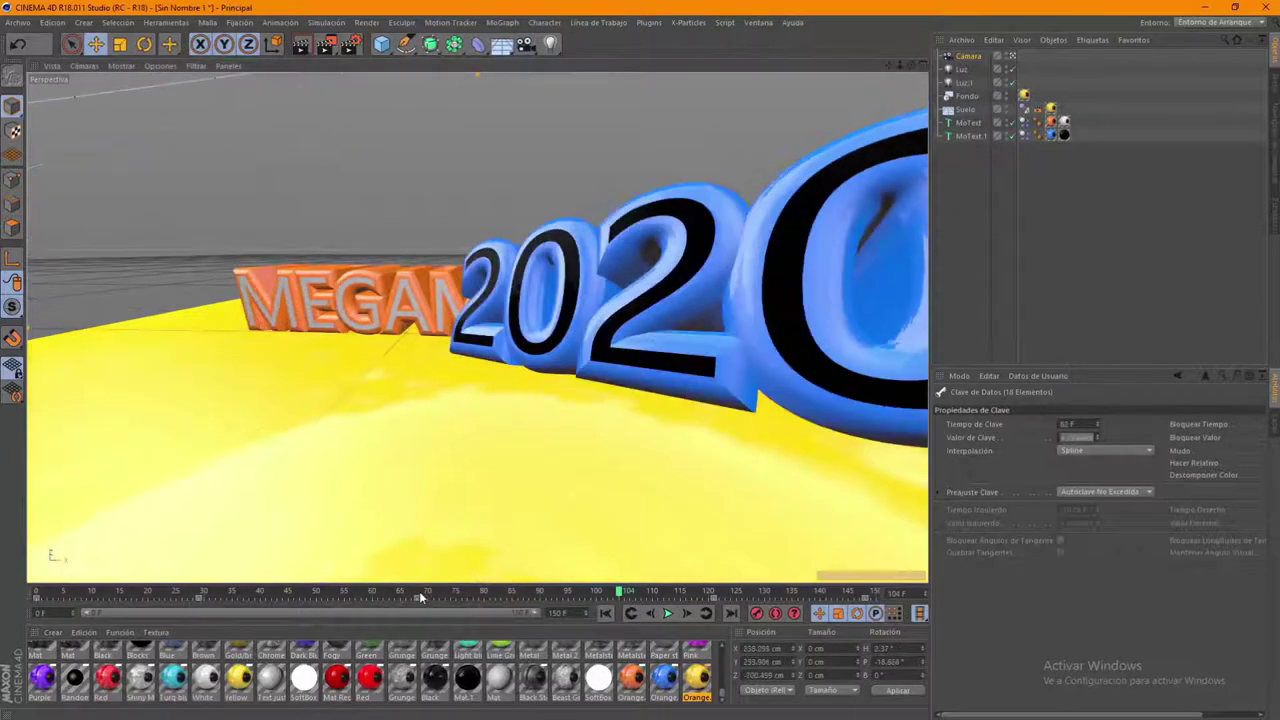
click(606, 615)
click(666, 613)
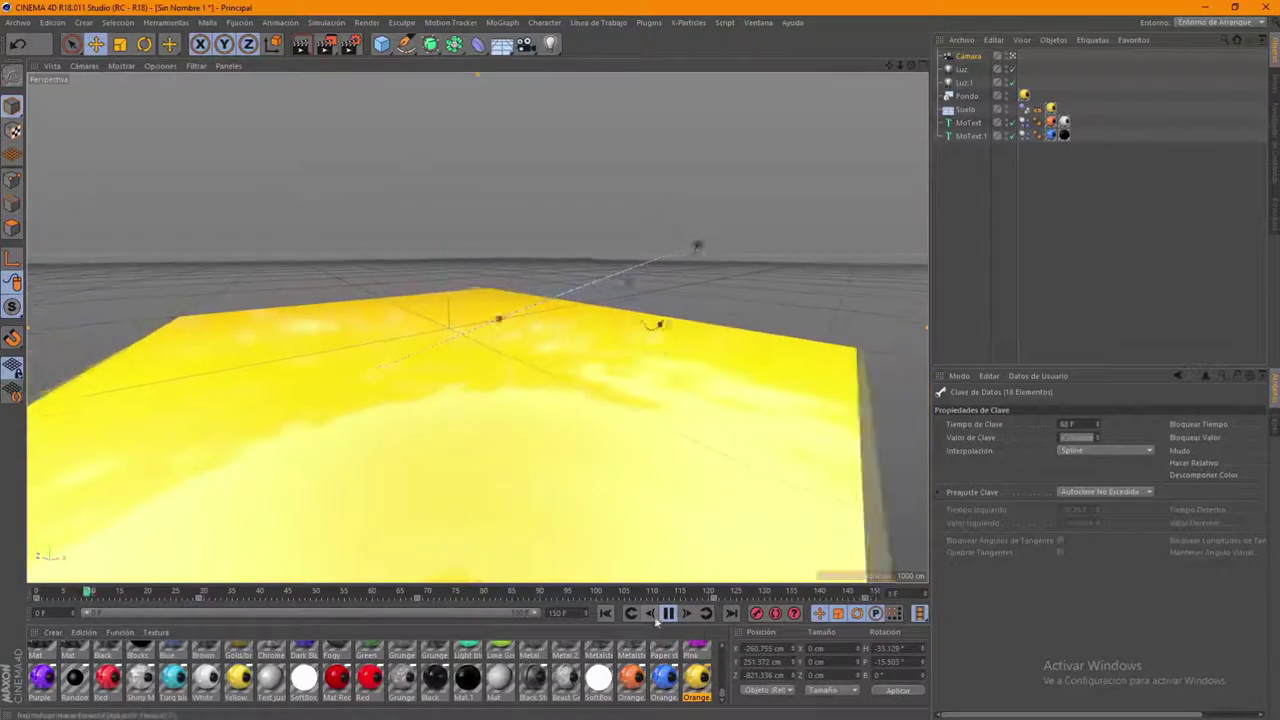
click(666, 614)
Show MoText.1's Dynamic Body collision settings and replay the fall from frame 0 to about frame 12
click(1025, 136)
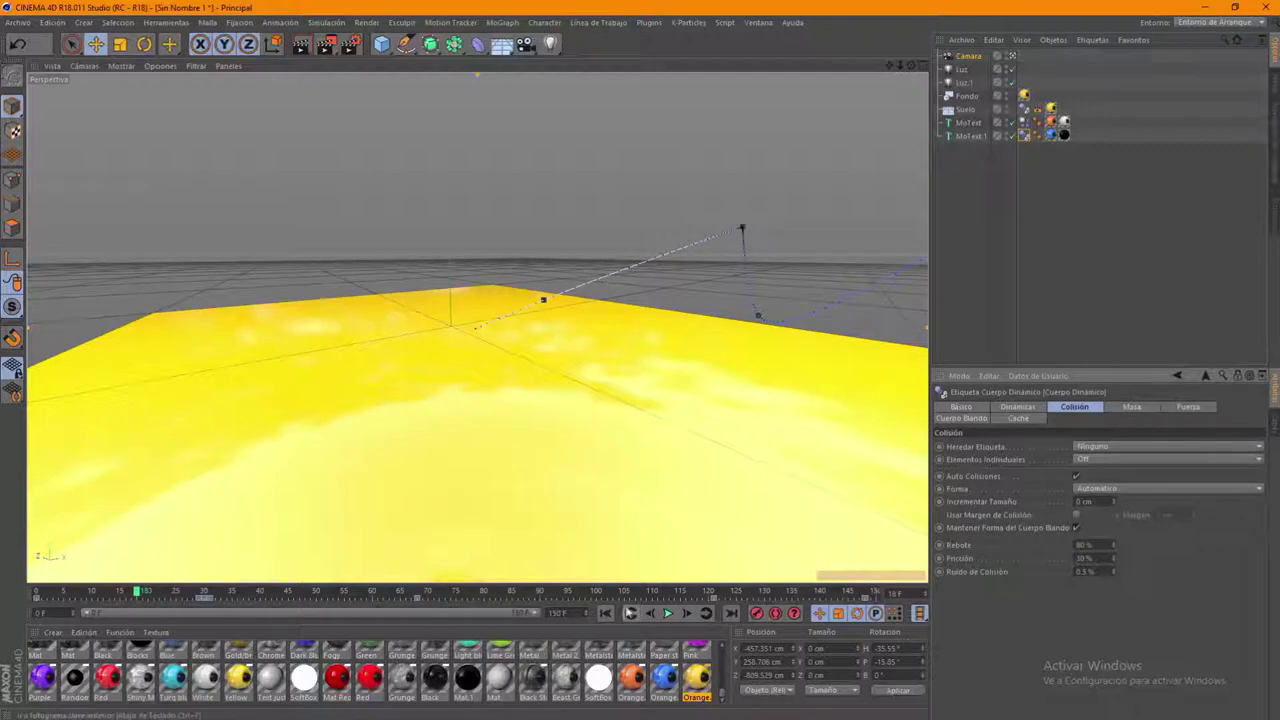
click(606, 613)
click(670, 613)
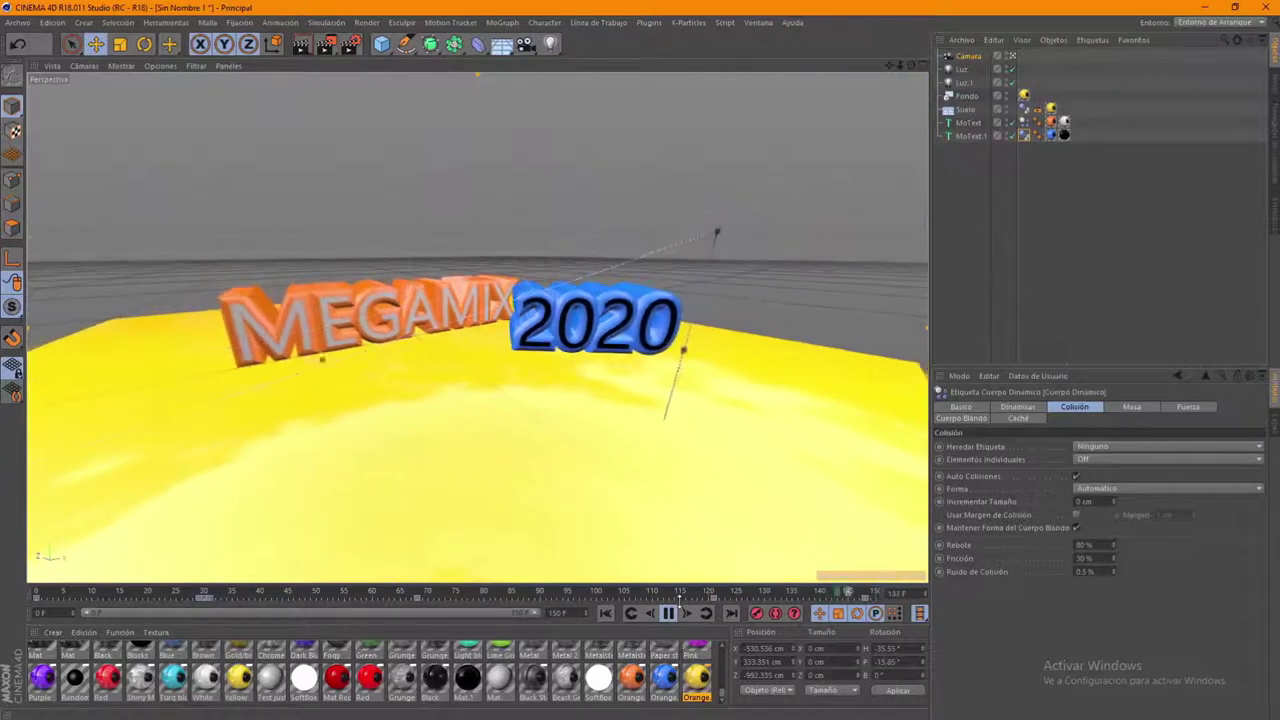
click(670, 612)
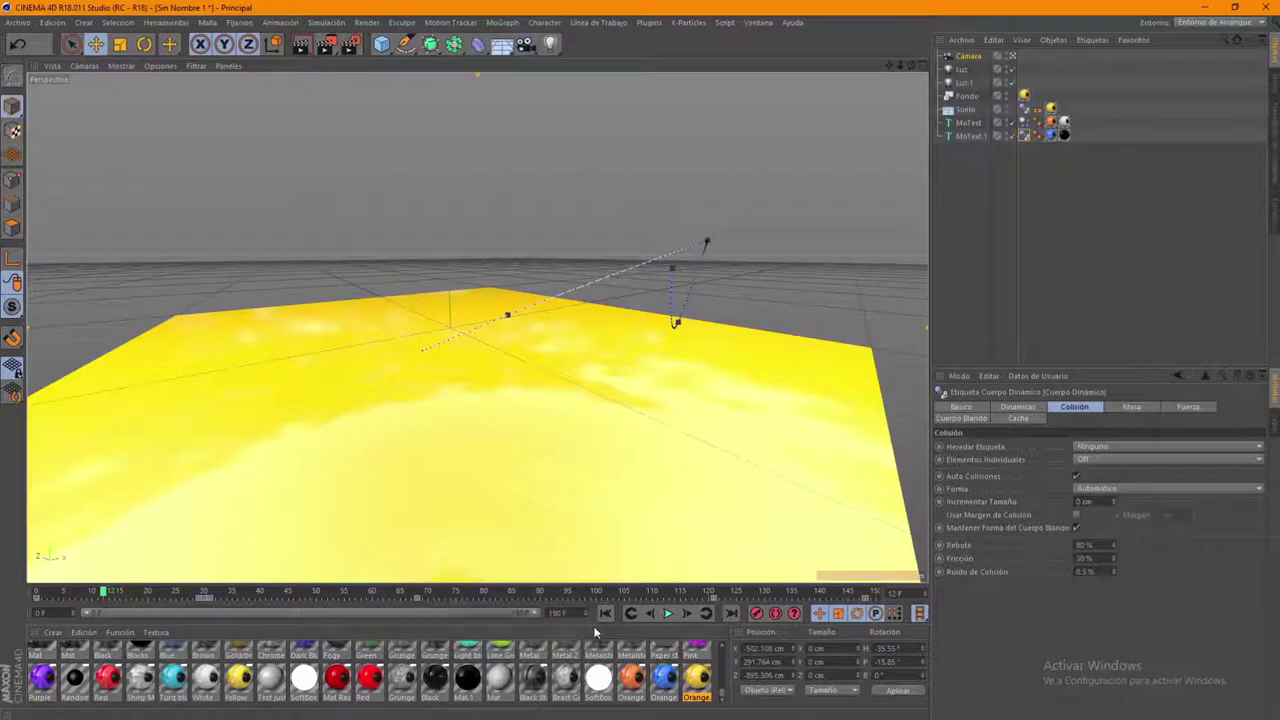
drag(540, 612, 440, 612)
Replay the animation from the start, stopping around frame 152
click(733, 598)
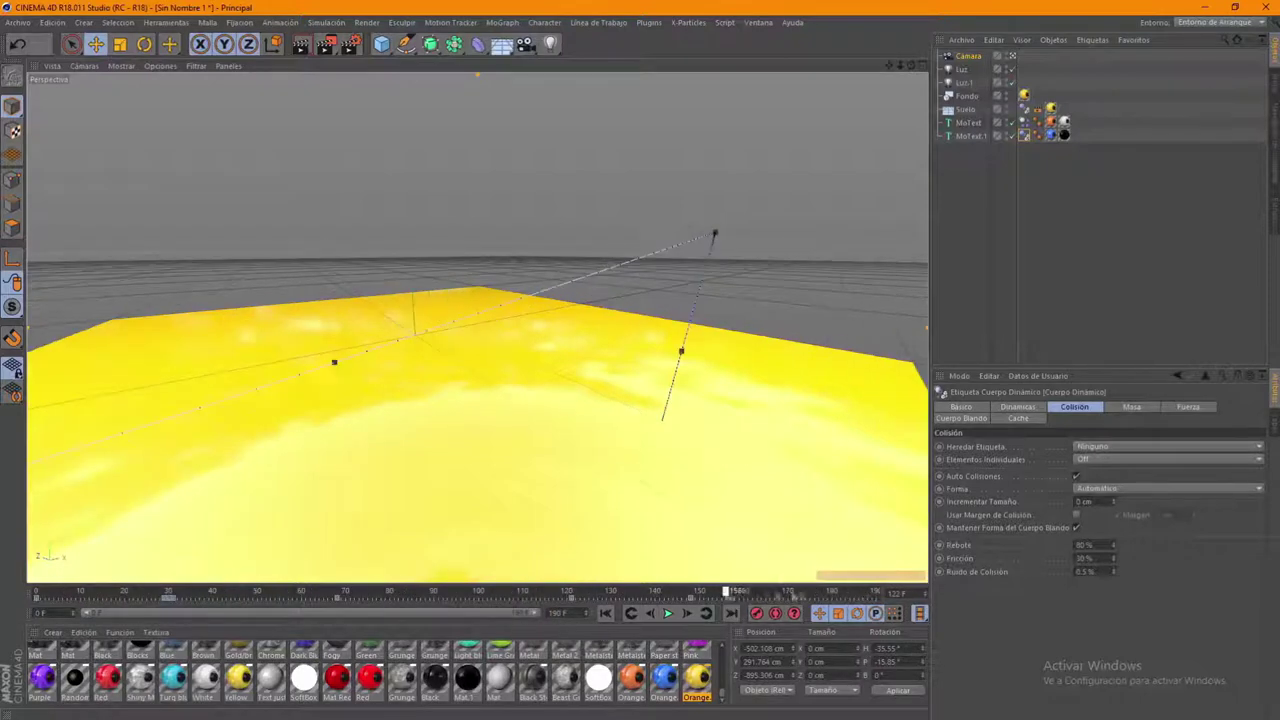
click(604, 613)
click(669, 613)
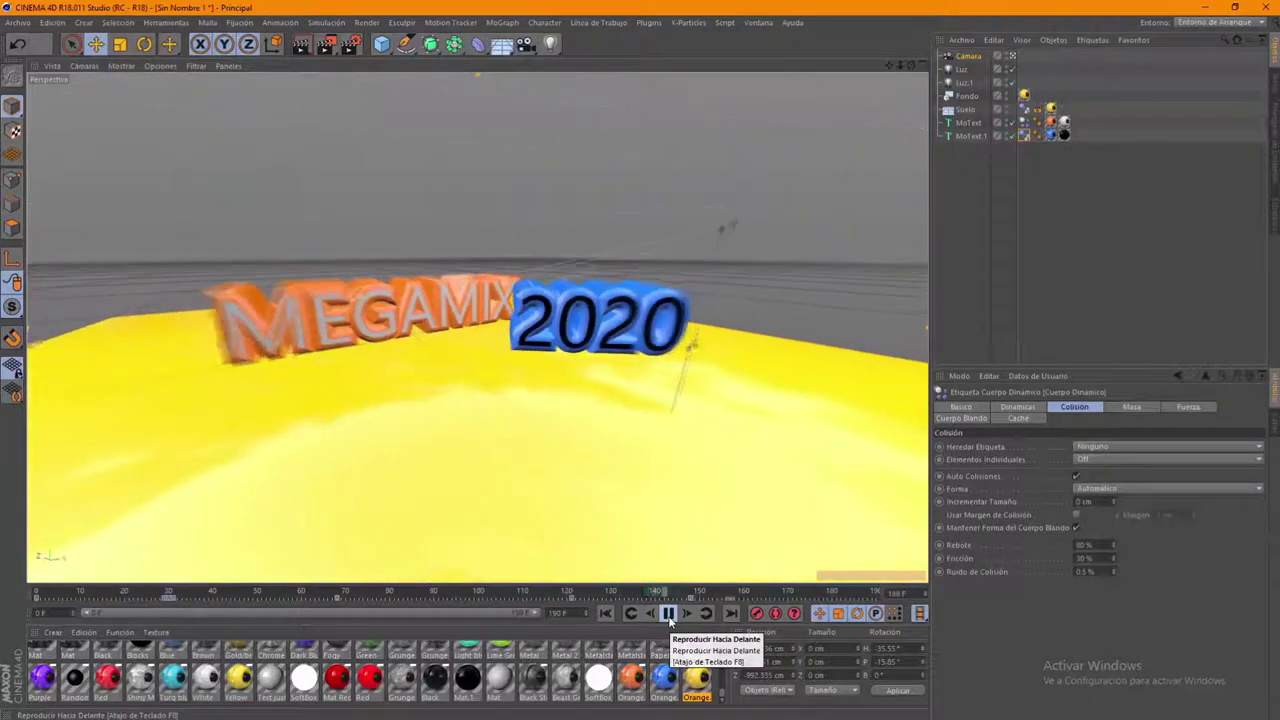
click(668, 613)
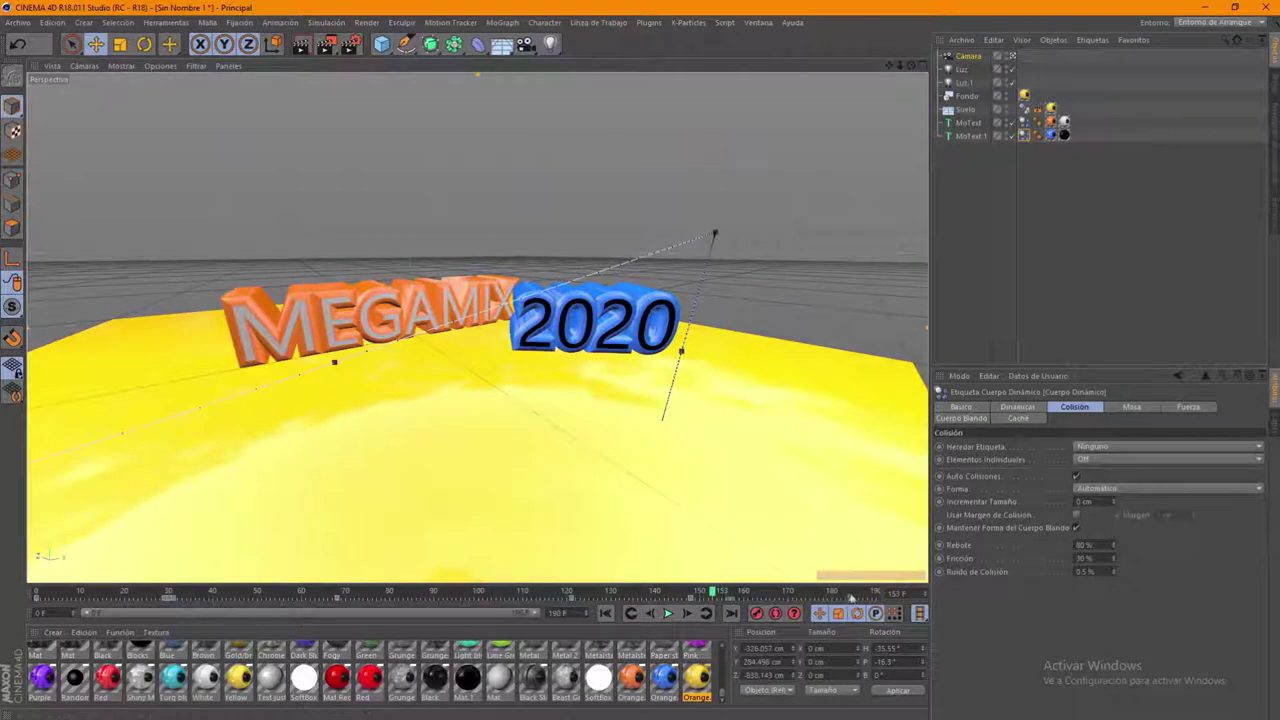
Lower the view level with MEGAMIX and 2020, replay to about frame 175, and clear the selection
drag(911, 65, 903, 67)
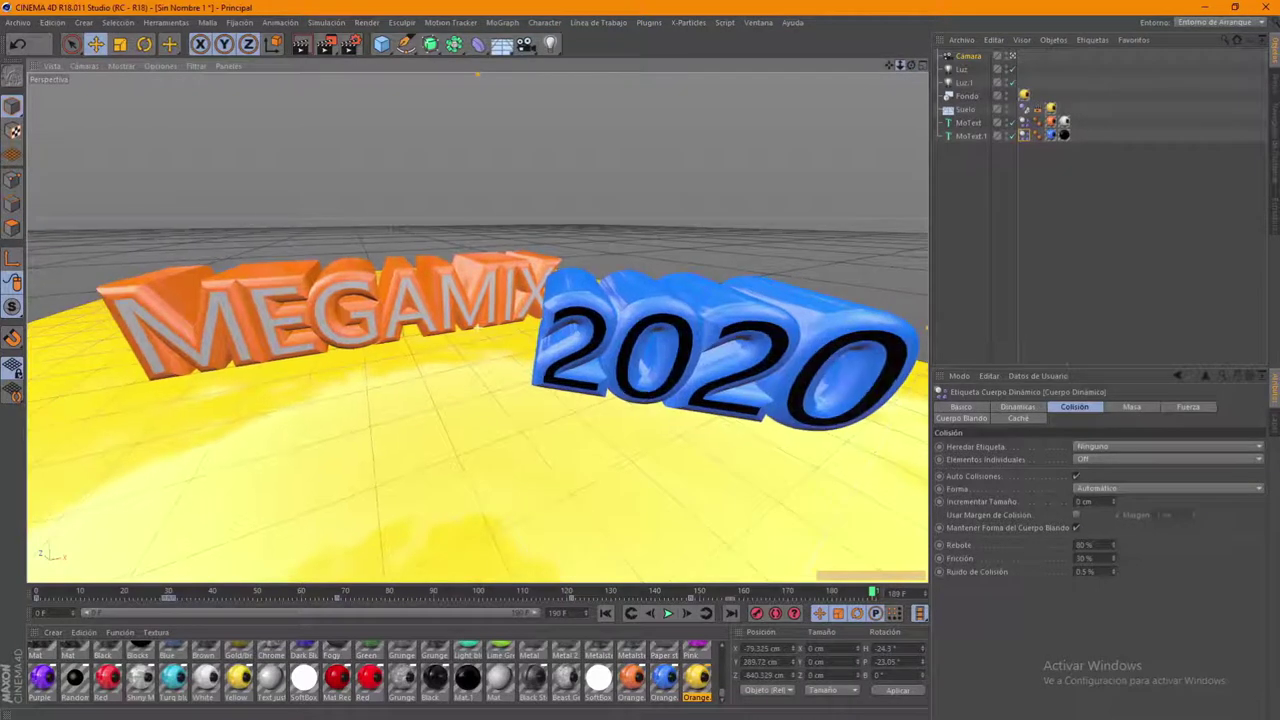
mouse_move(907, 72)
mouse_down()
mouse_move(889, 149)
mouse_move(864, 140)
mouse_move(823, 176)
mouse_up()
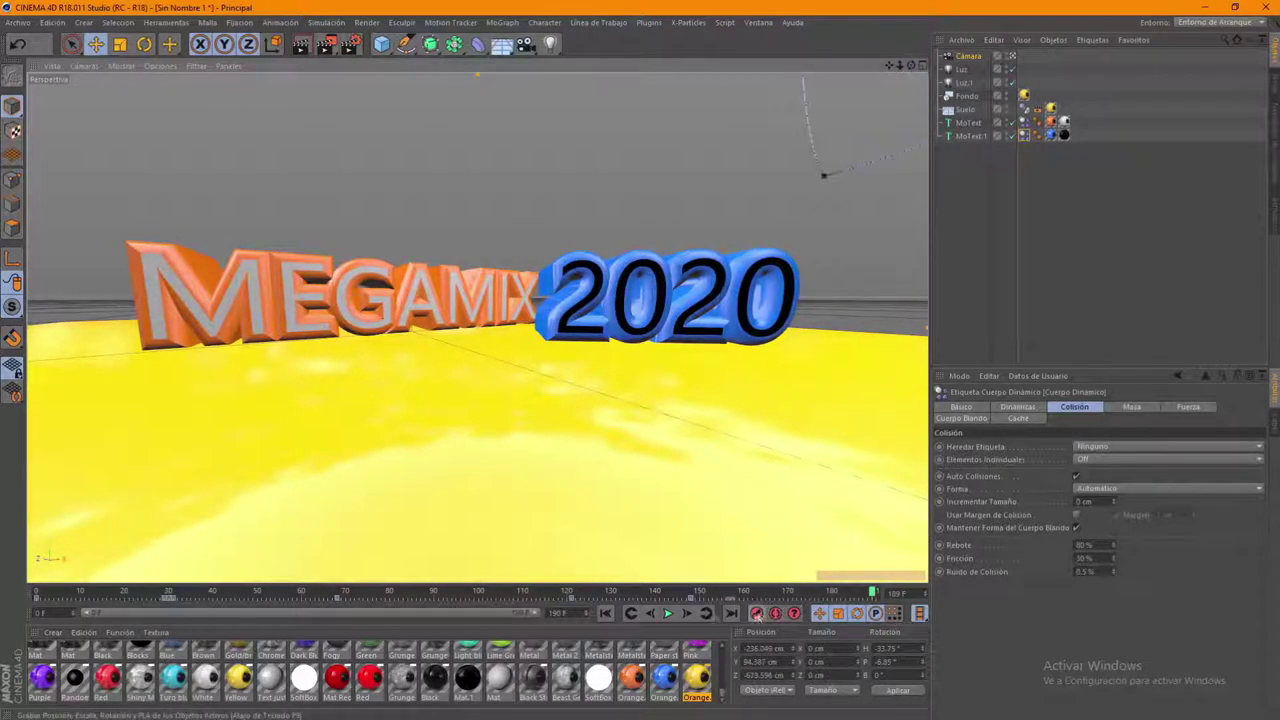
click(605, 613)
click(668, 614)
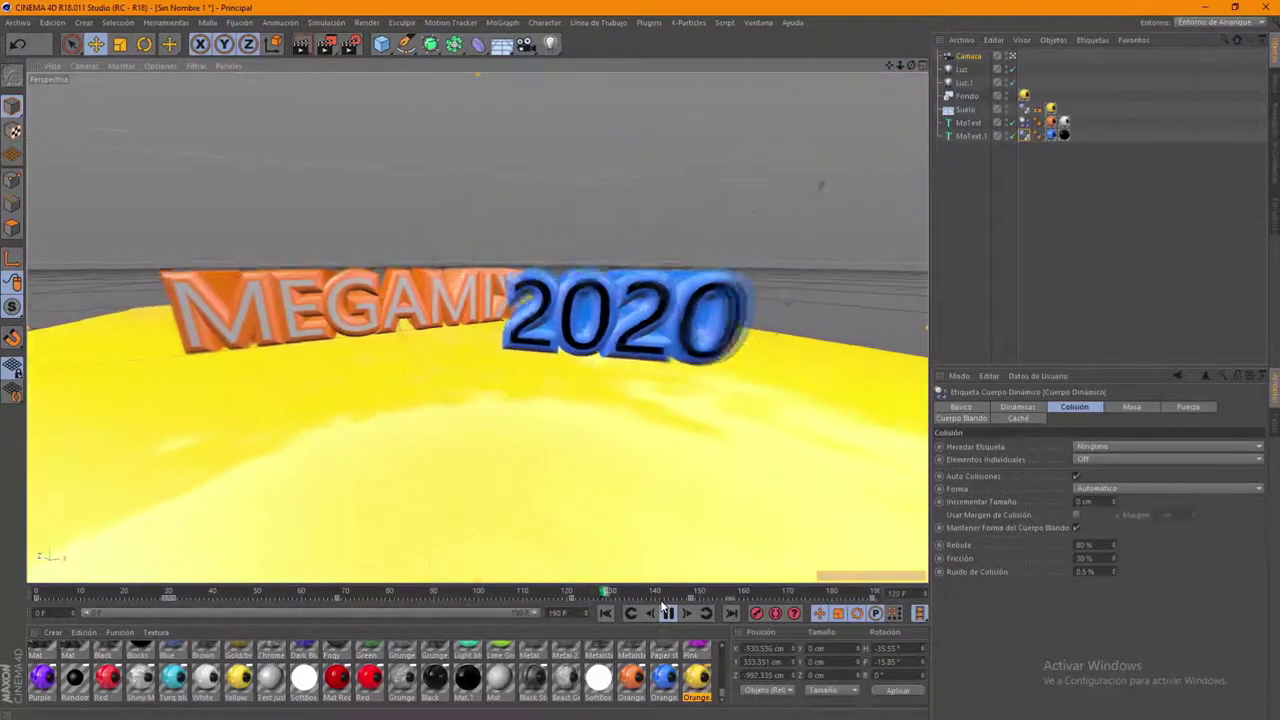
click(668, 613)
click(979, 216)
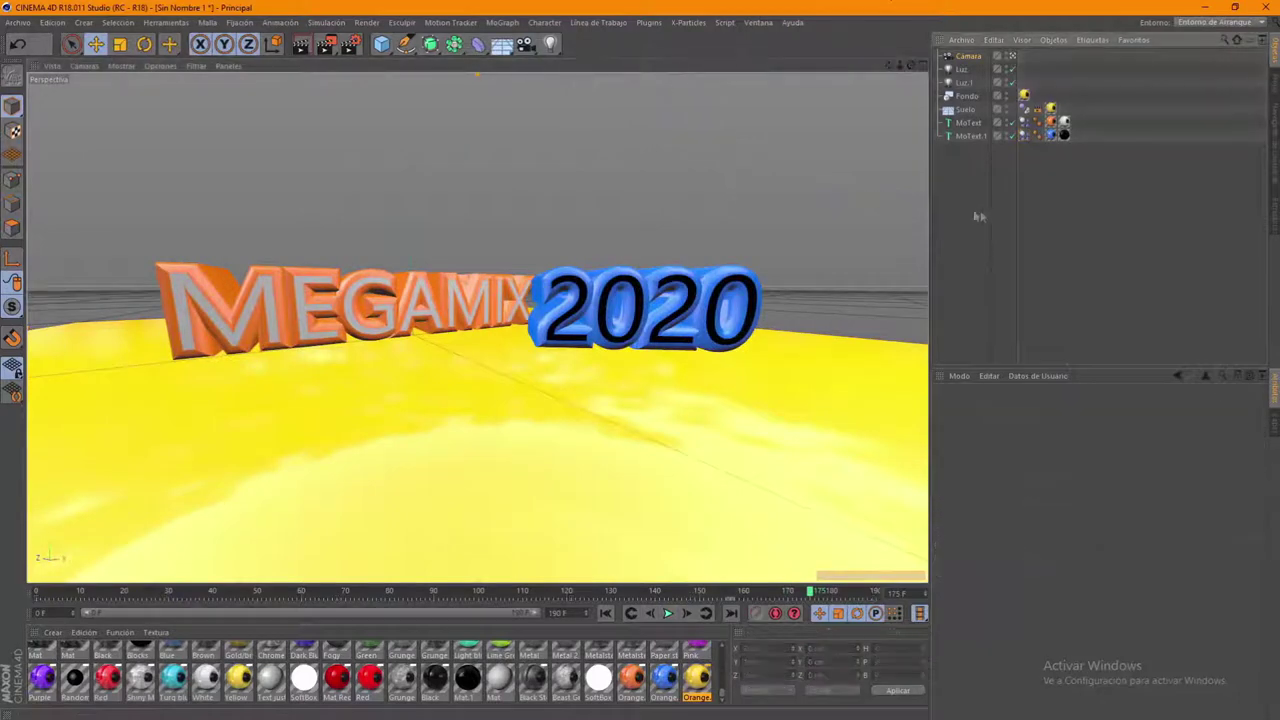
At frame 0, add a Cube and show its coordinate and size settings
click(607, 613)
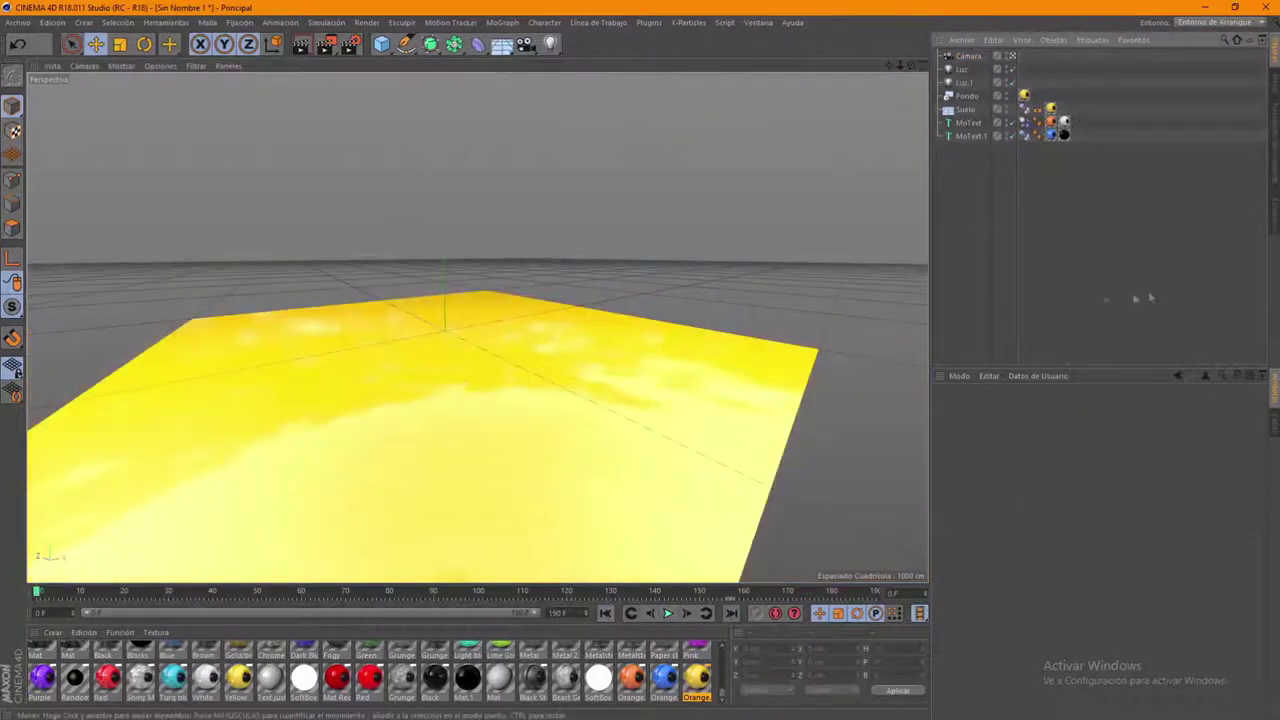
drag(381, 46, 529, 62)
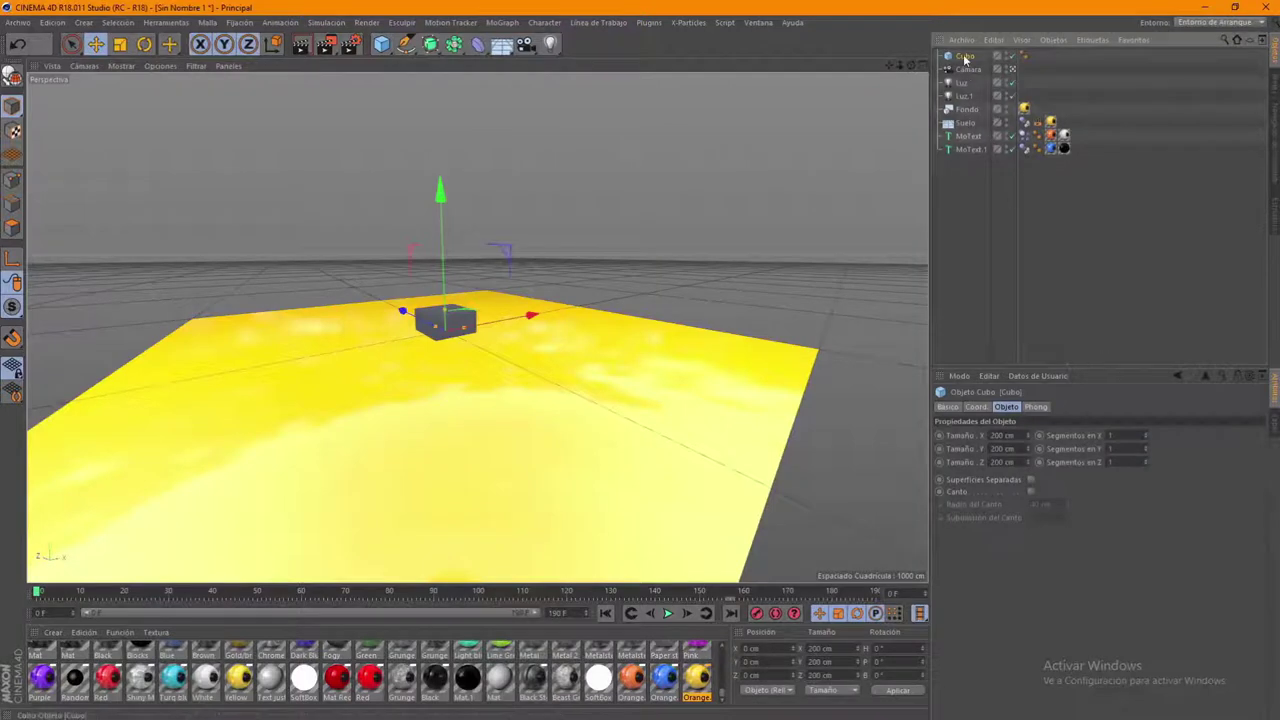
click(975, 407)
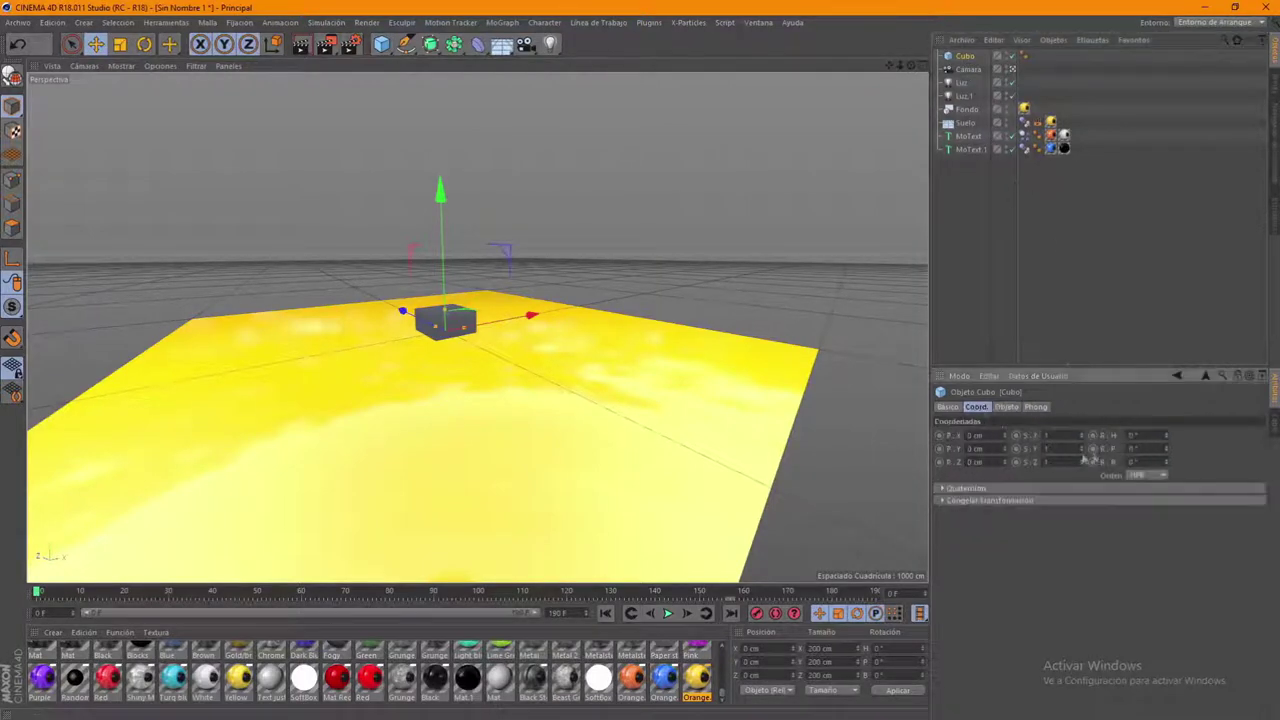
click(1005, 407)
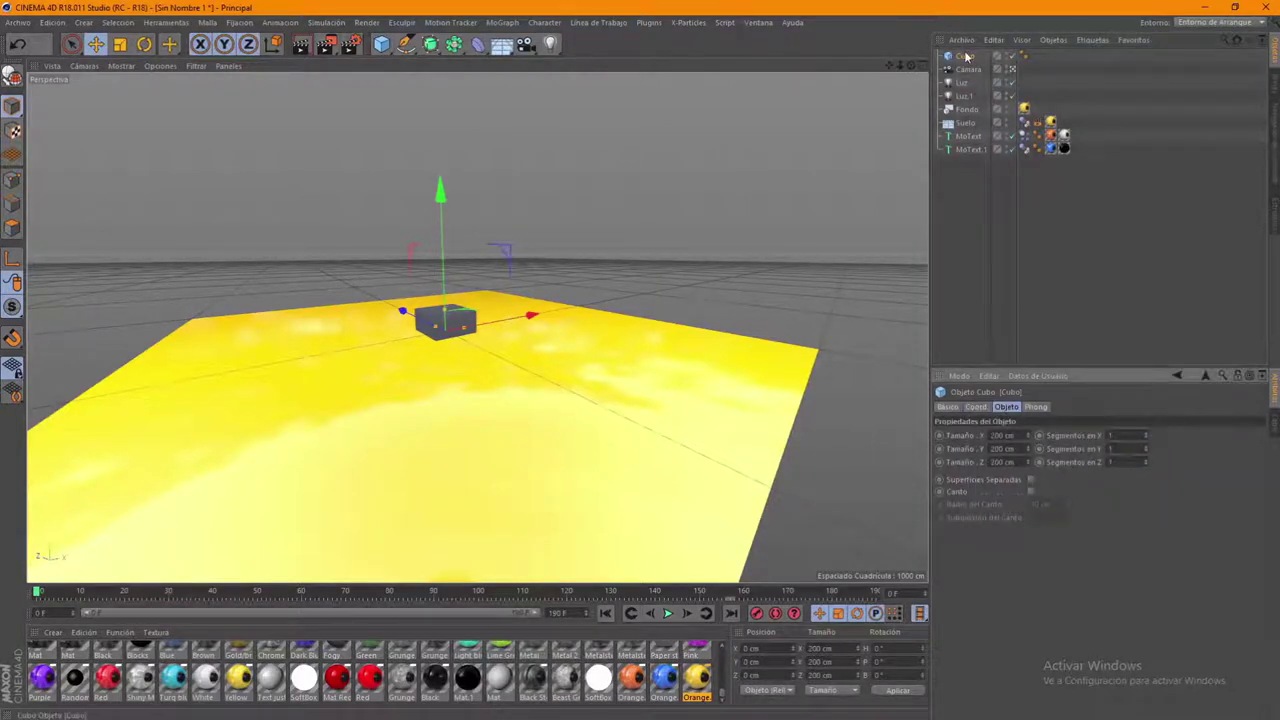
Using four views, raise the cube to about 108 cm and stretch its size in Z
key(F5)
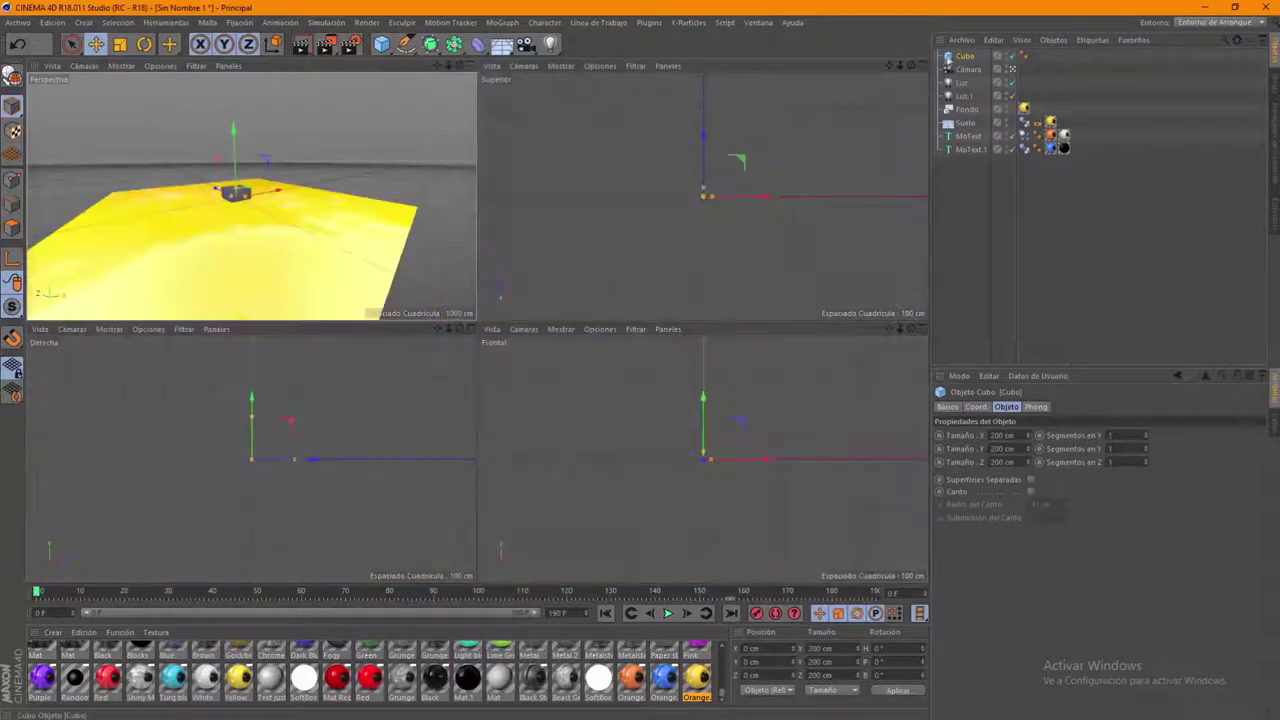
click(921, 331)
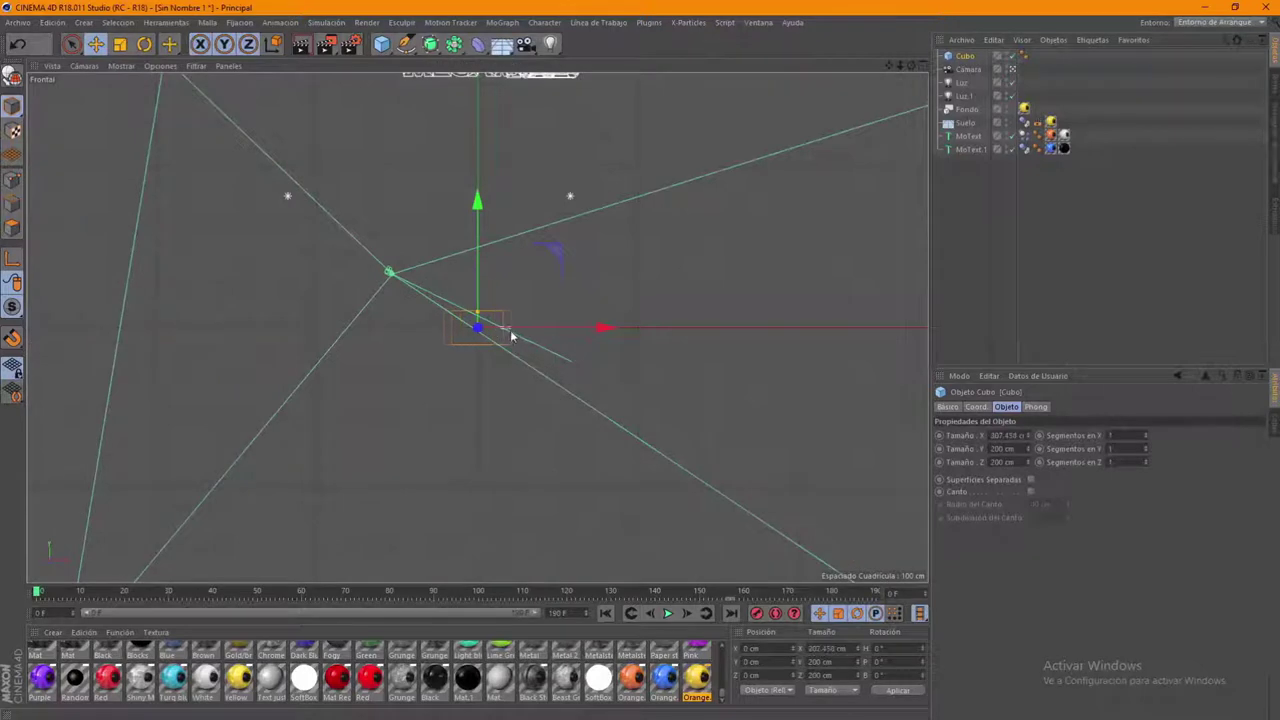
drag(477, 199, 477, 186)
click(920, 65)
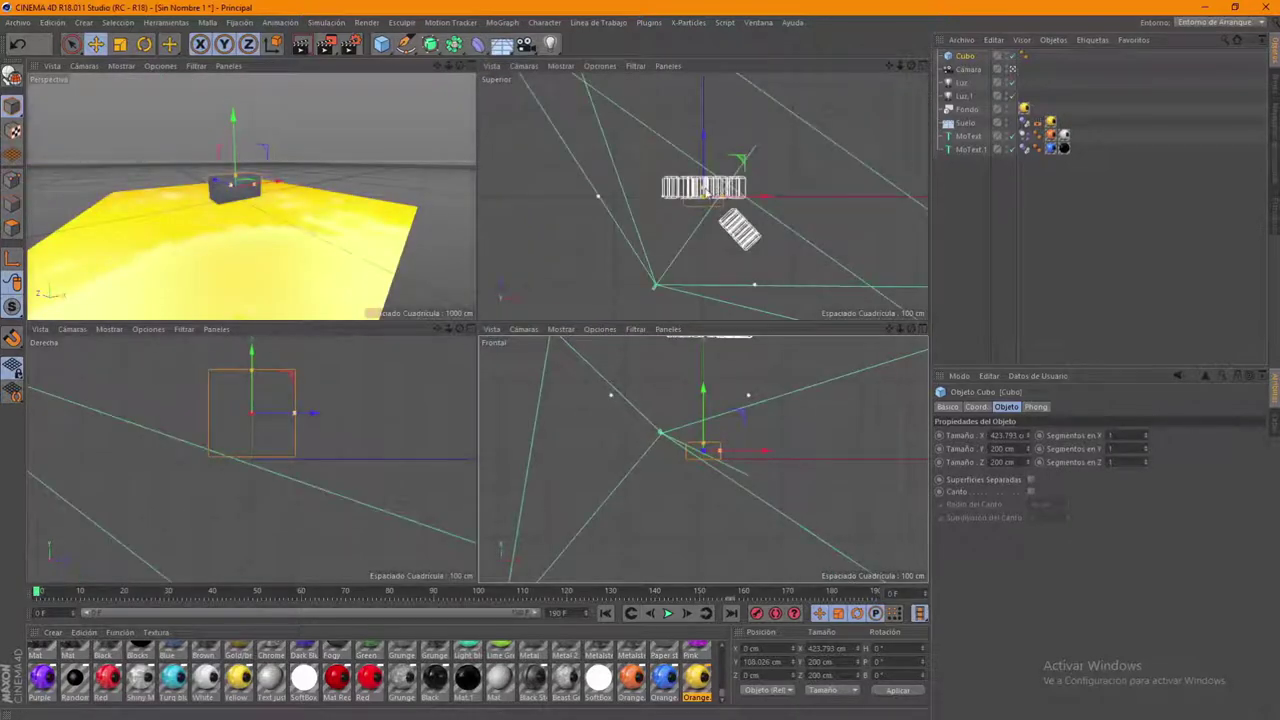
drag(706, 195, 705, 187)
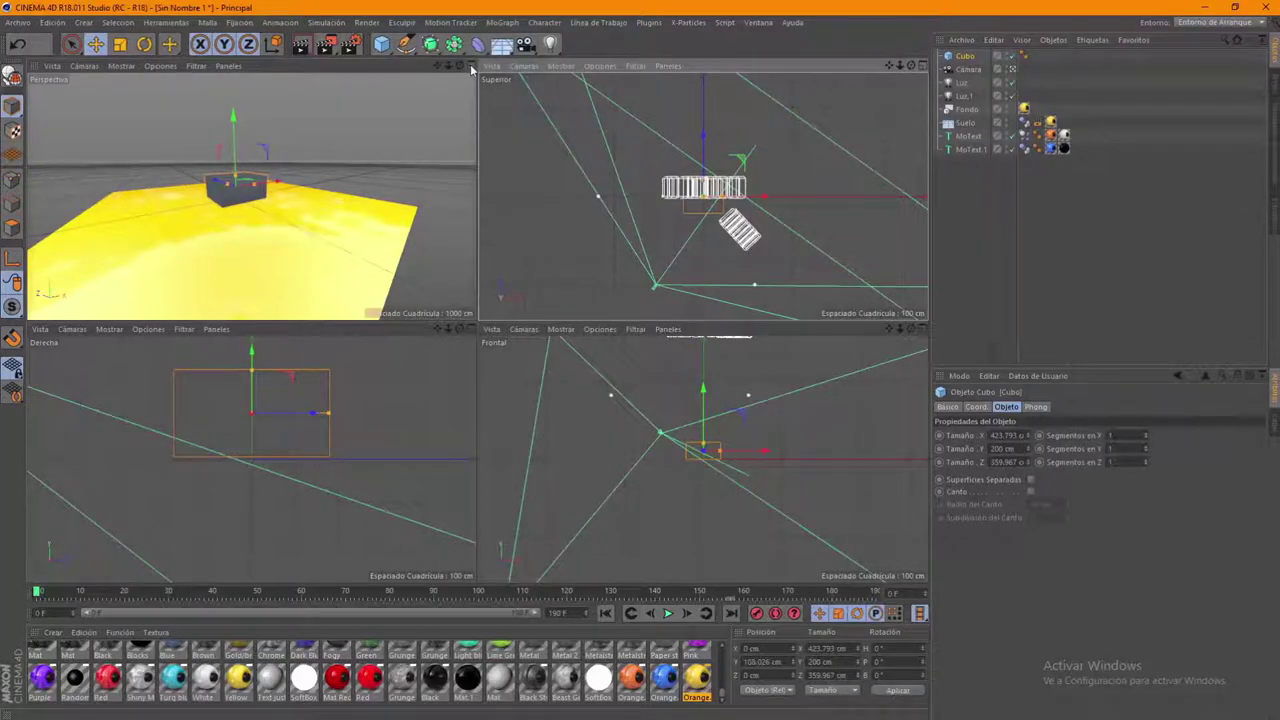
Turn on the cube's Canto fillet with a 10 cm radius
click(471, 66)
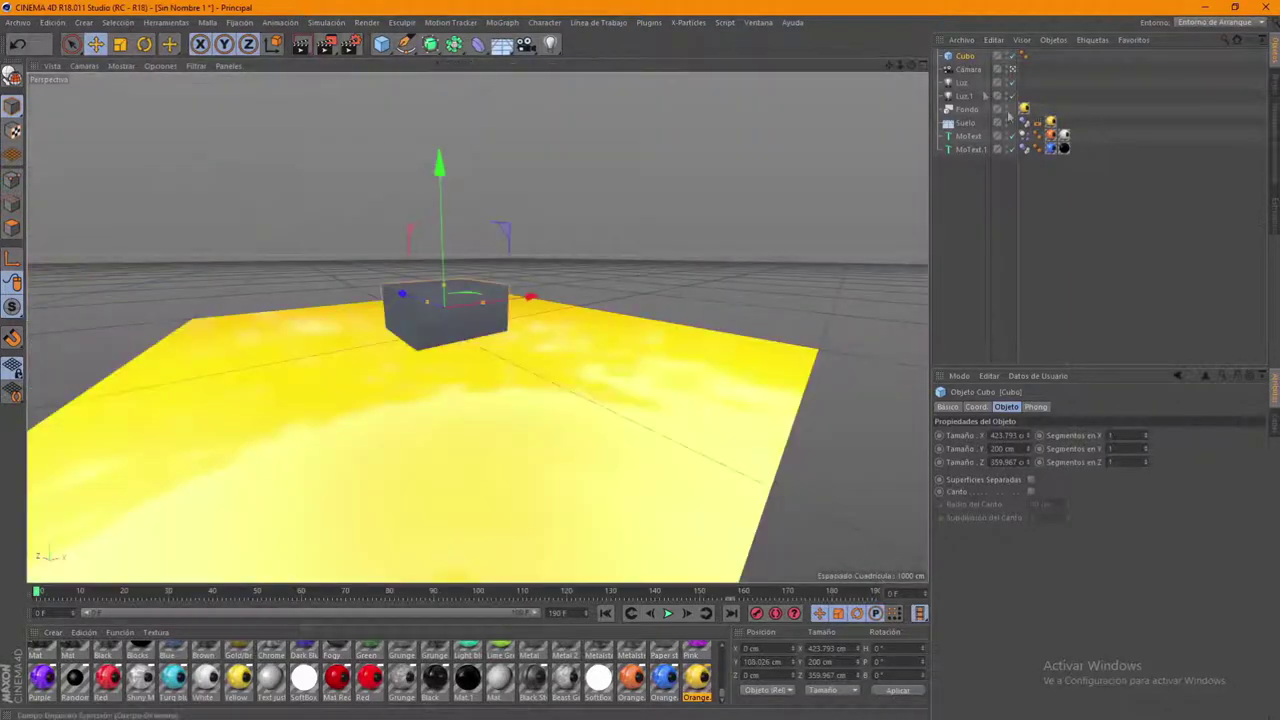
click(962, 60)
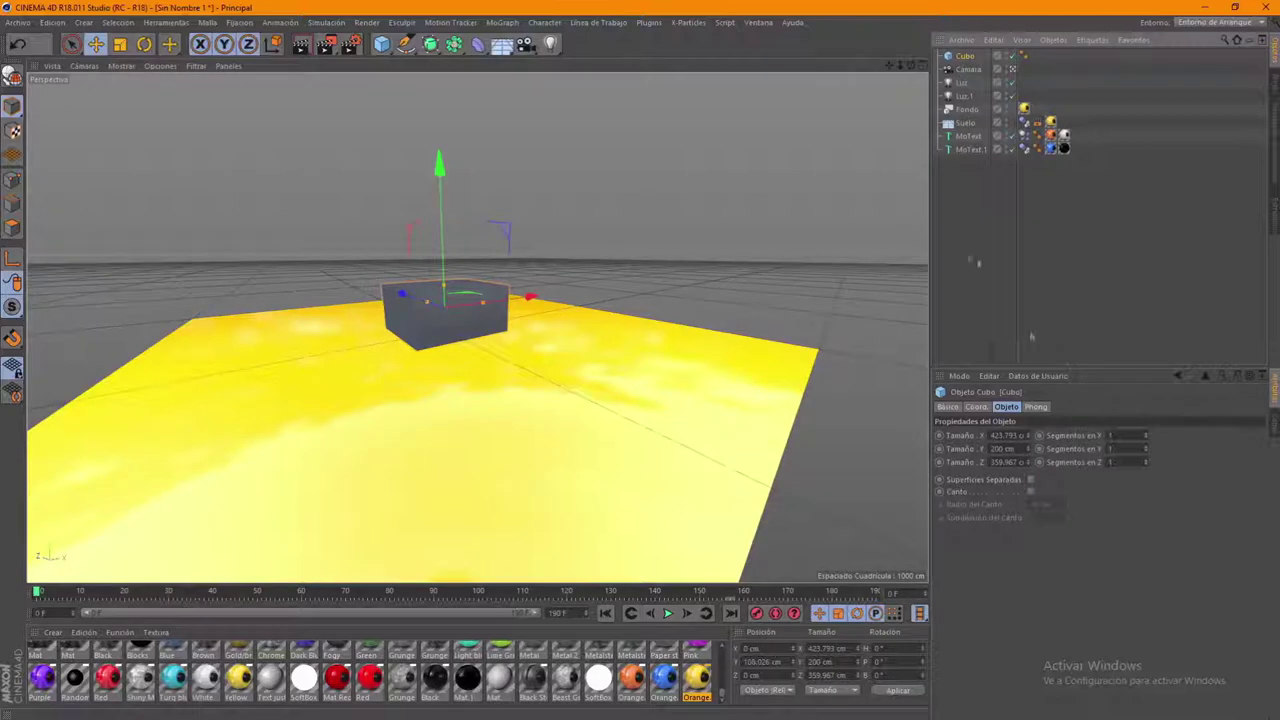
click(1031, 492)
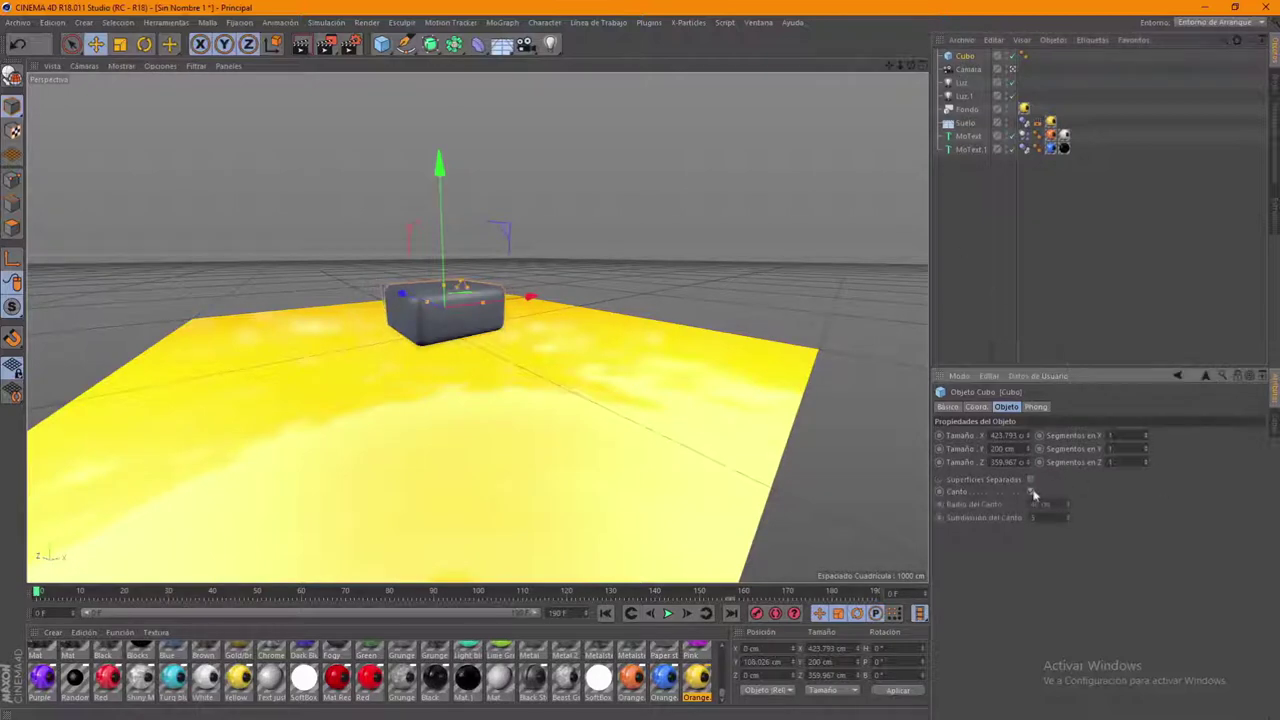
drag(1068, 504, 1068, 540)
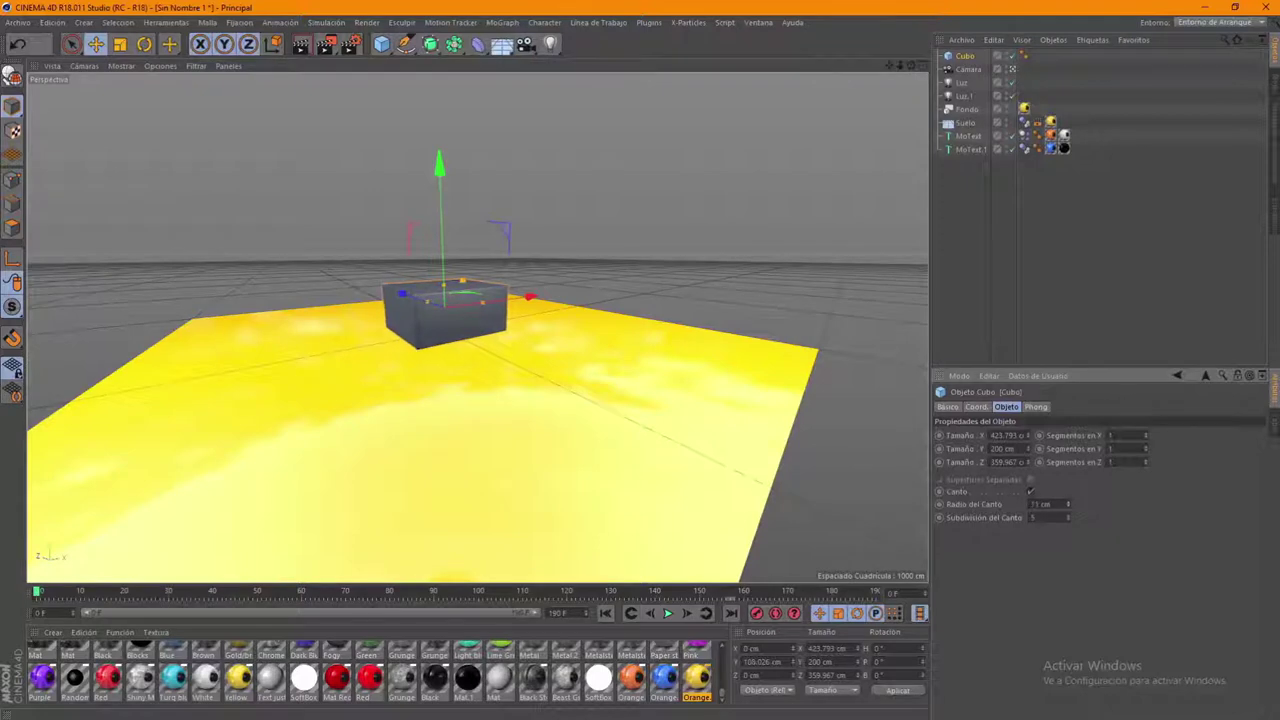
text(10)
key(Return)
drag(897, 68, 477, 327)
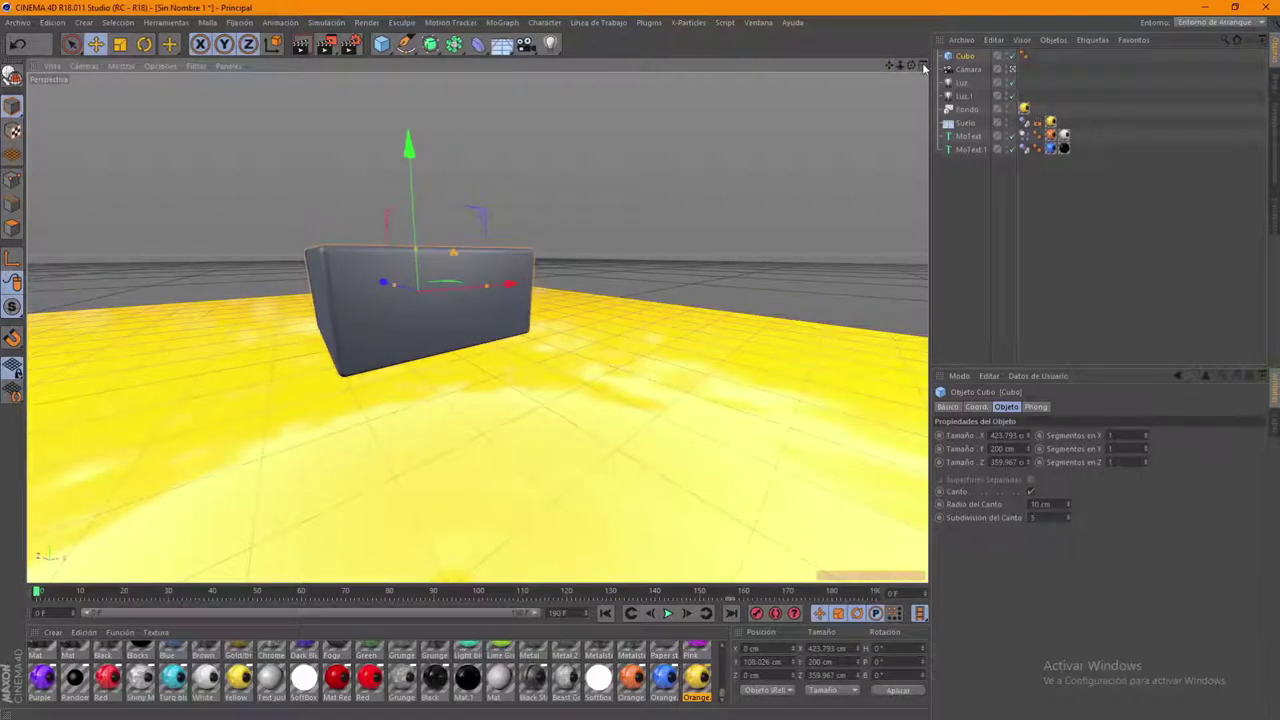
Move the cube to about X −682 cm, Z −315 cm and return to the perspective view
click(924, 67)
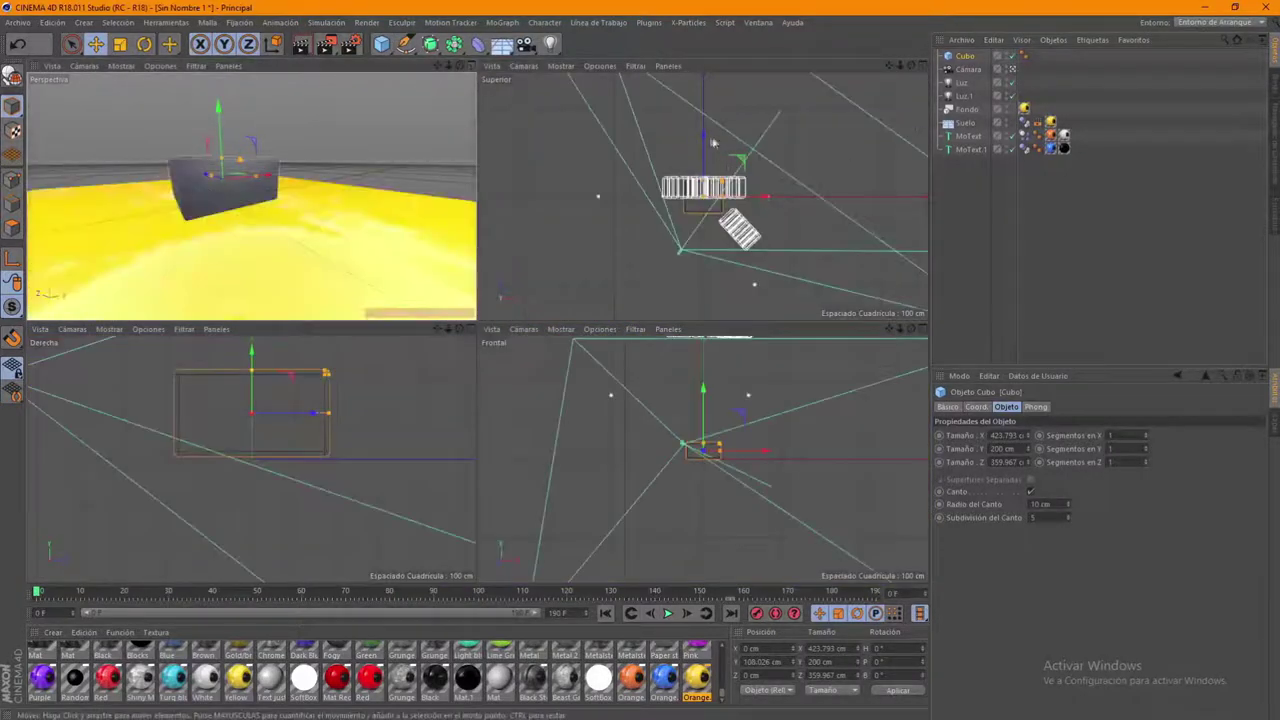
drag(704, 130, 668, 118)
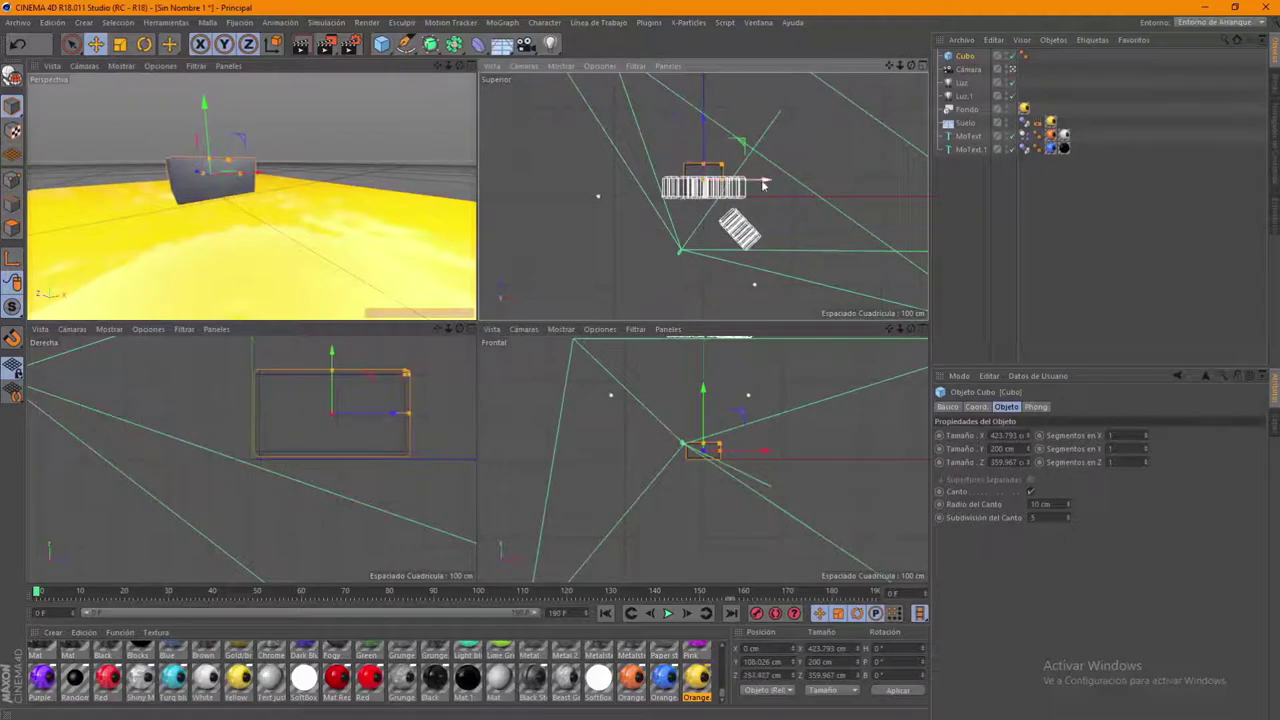
drag(676, 165, 639, 175)
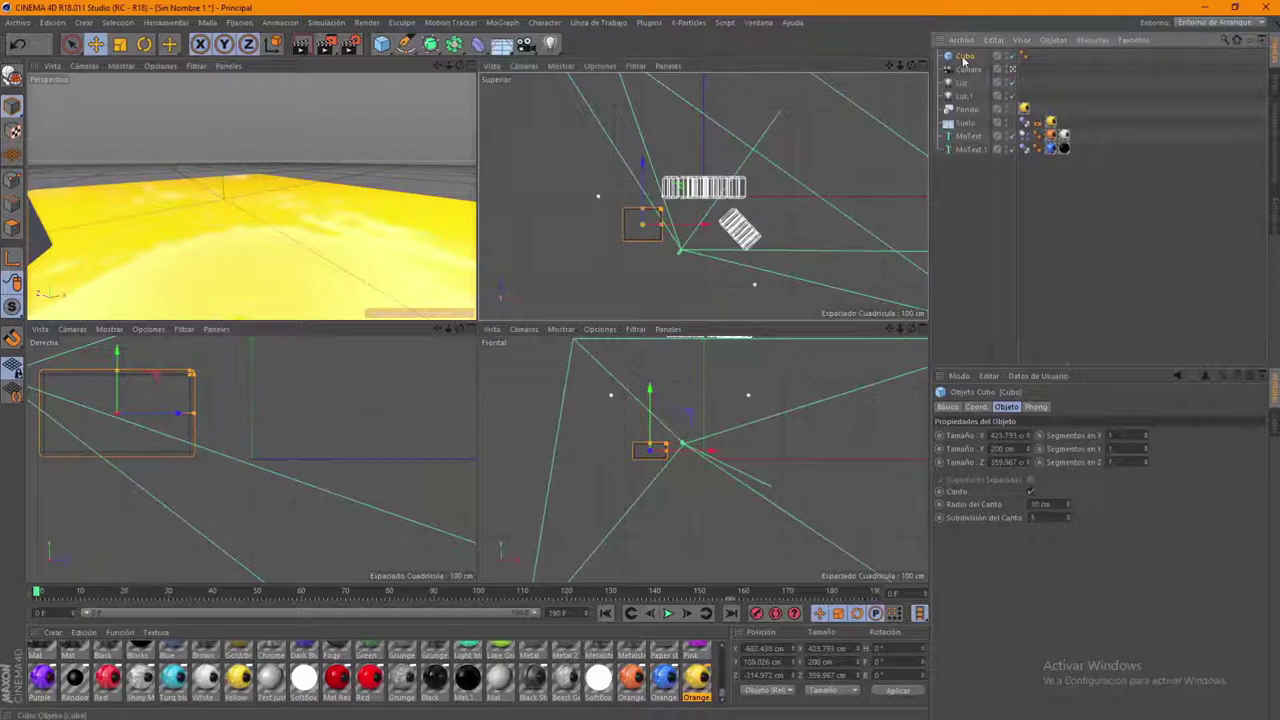
click(471, 66)
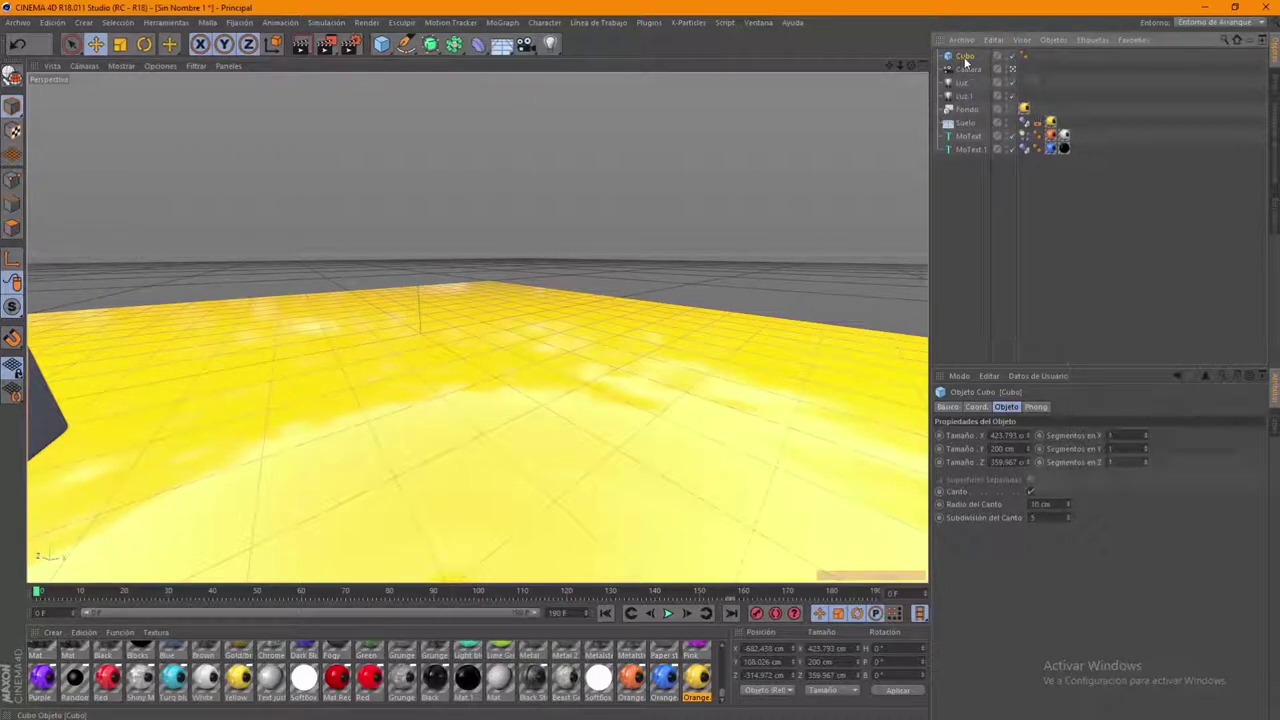
Make the cube editable with C and apply the Purple material with Cúbica projection
key(c)
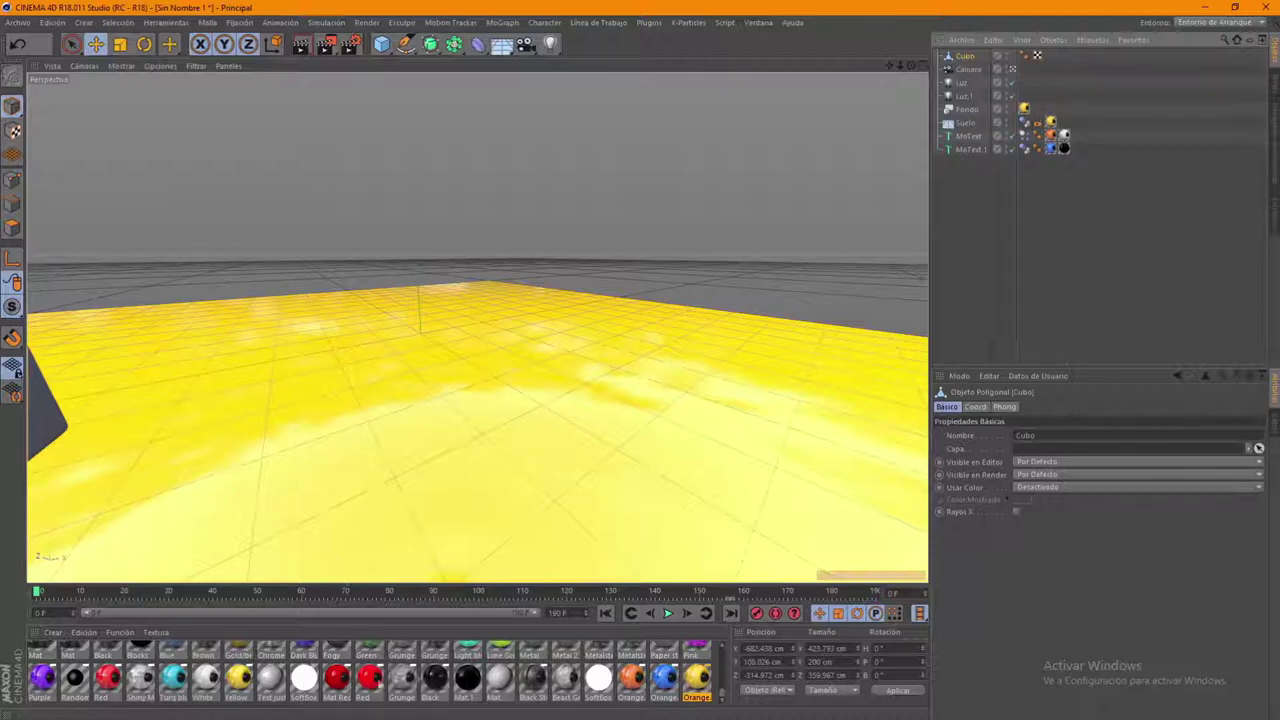
click(697, 680)
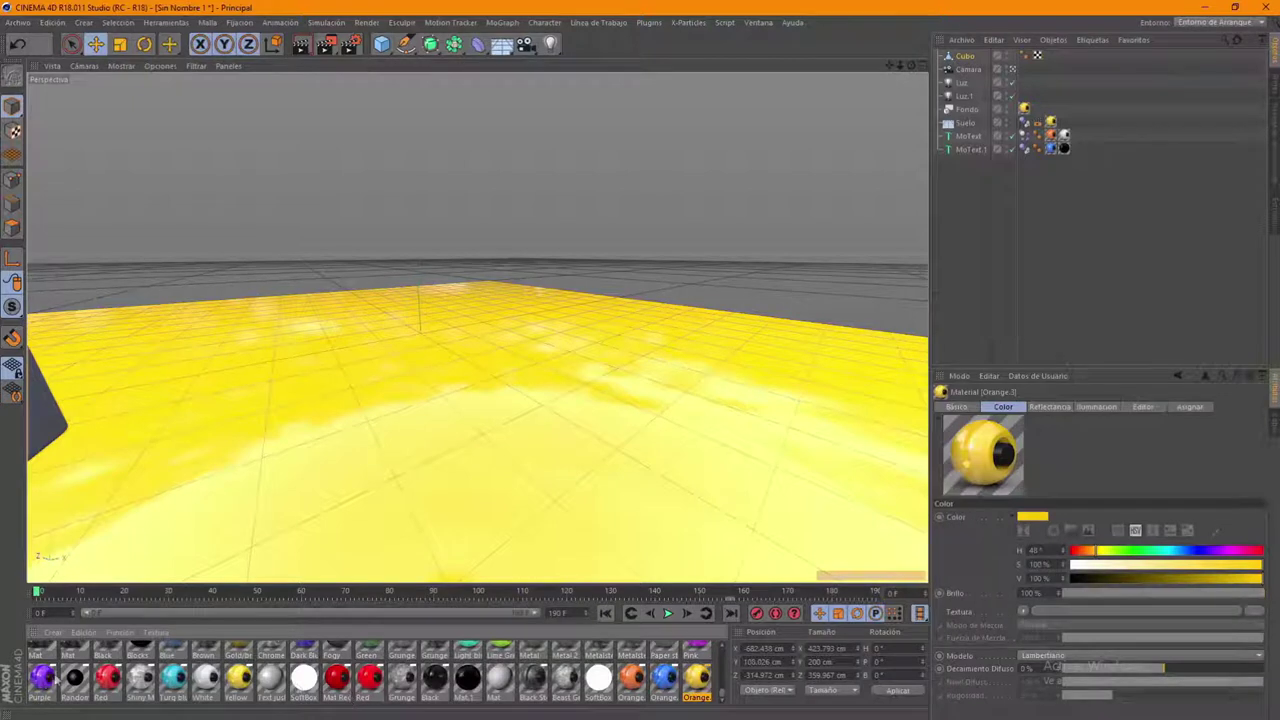
drag(966, 62, 964, 57)
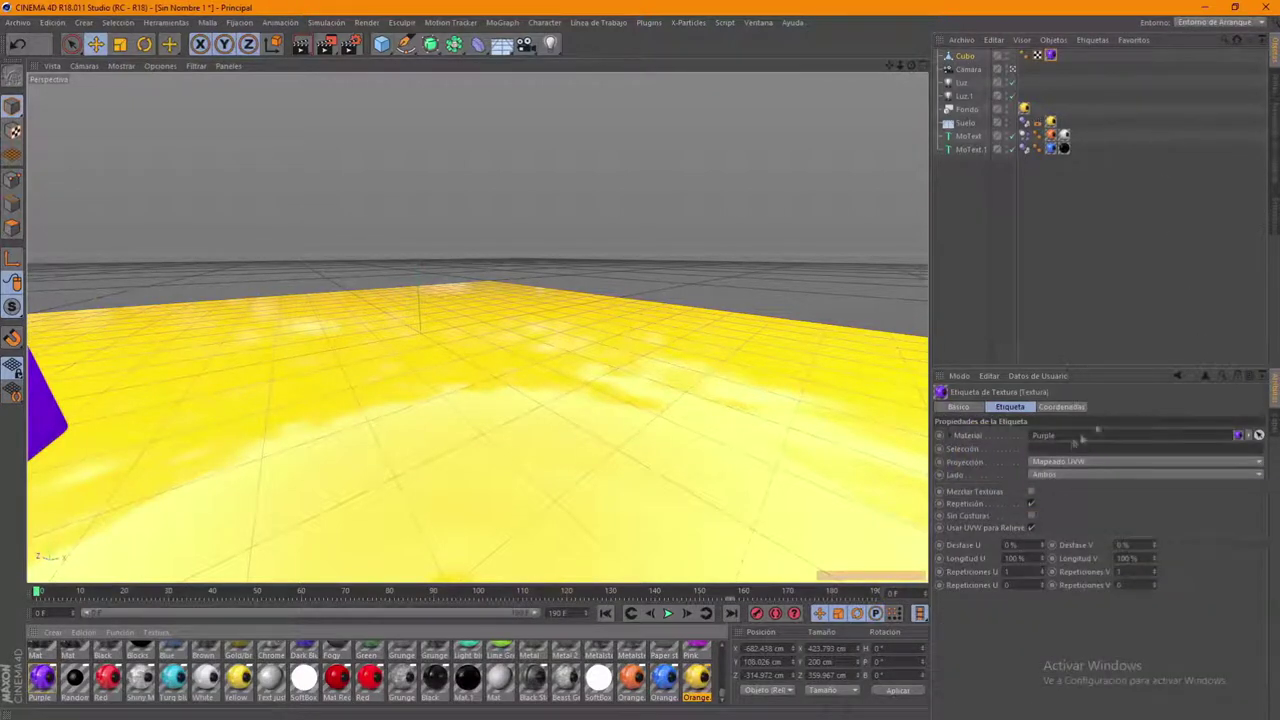
click(1059, 464)
click(1051, 519)
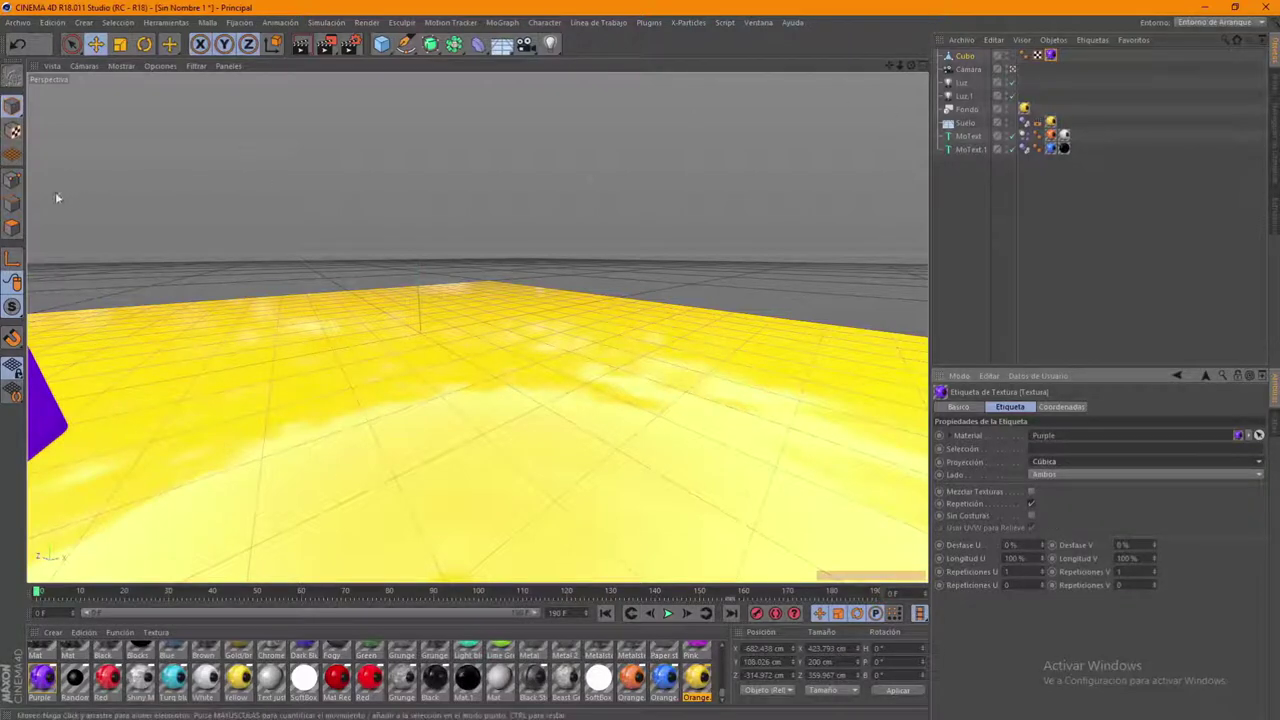
click(13, 228)
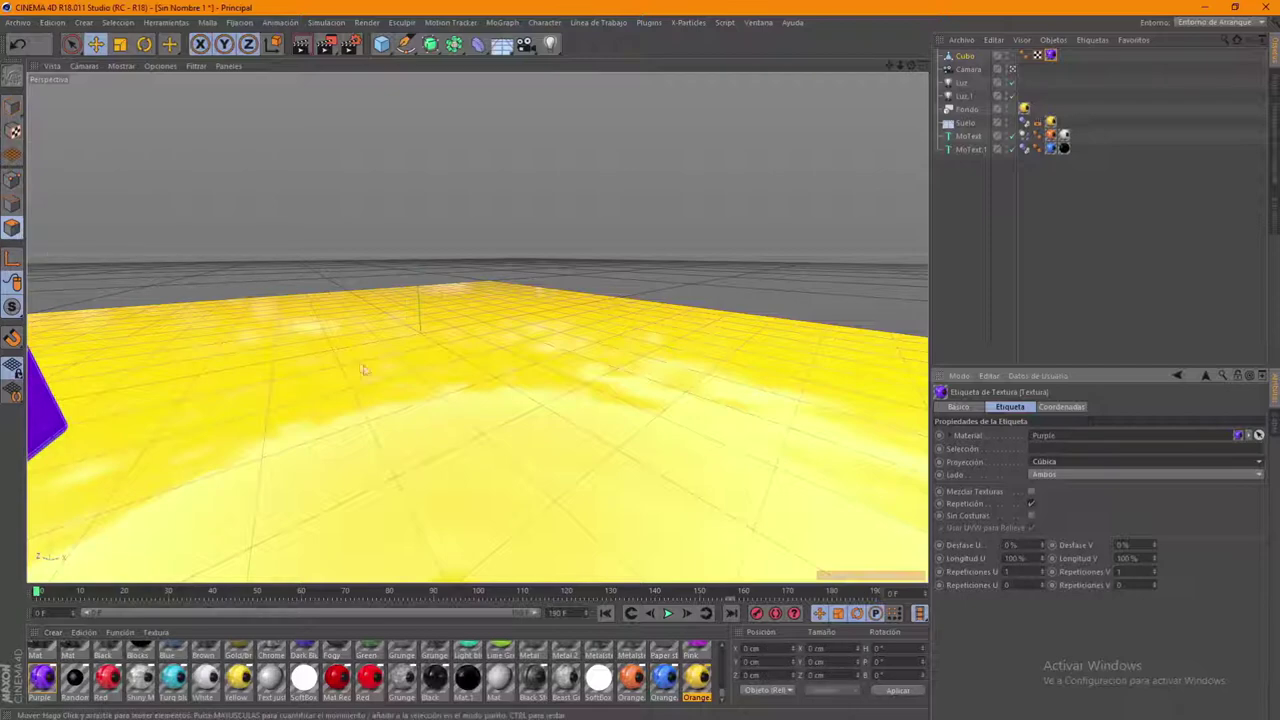
drag(896, 70, 307, 74)
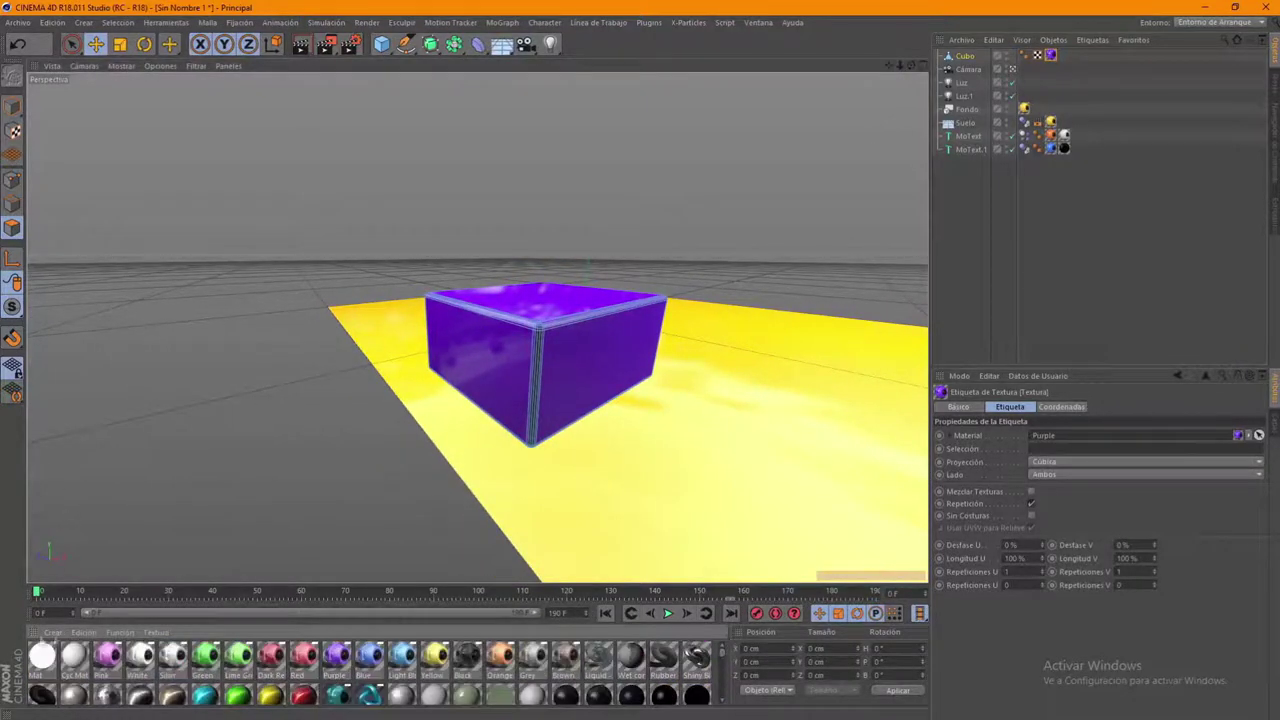
Create a new material and turn off its Reflectancia channel
click(52, 632)
click(72, 517)
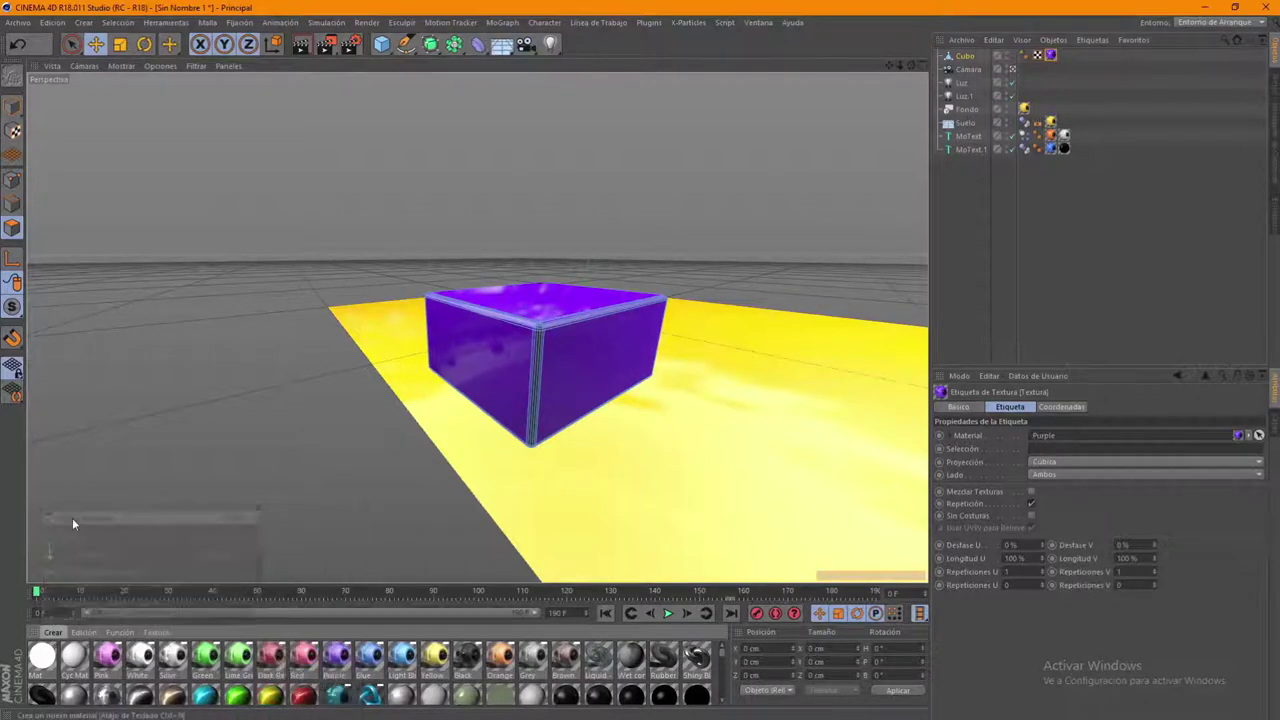
double_click(40, 656)
click(275, 278)
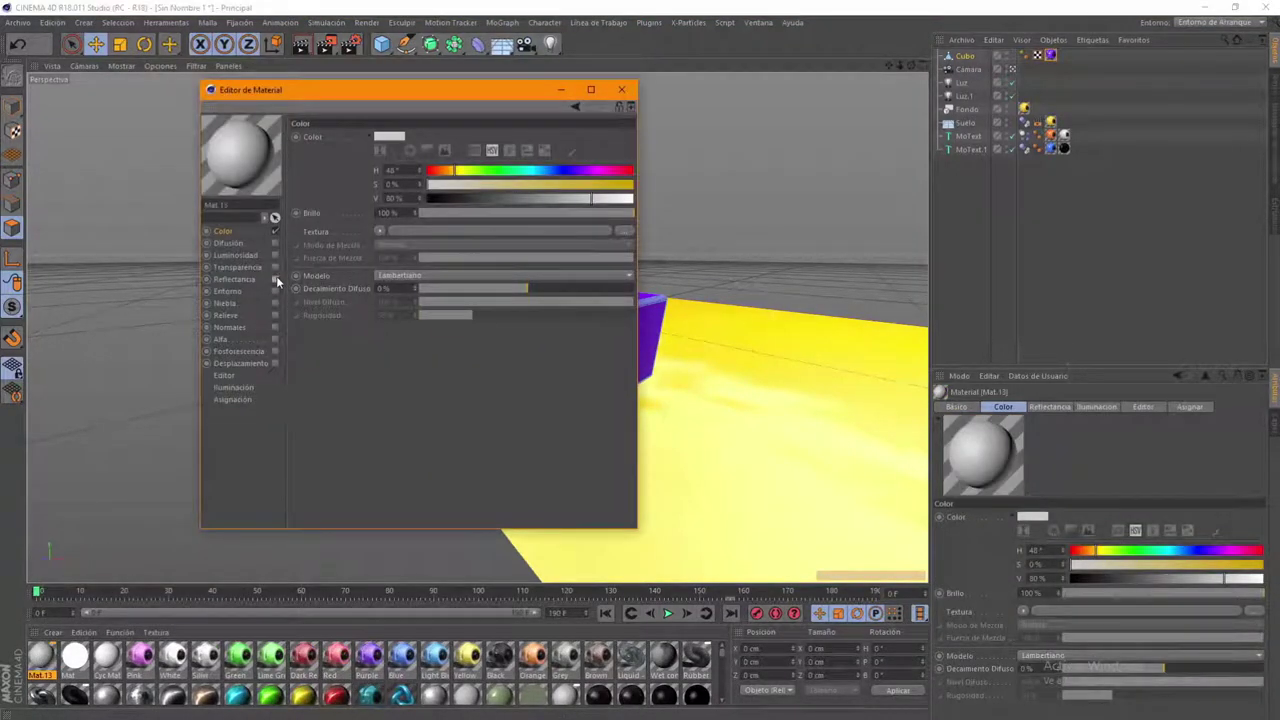
Browse through MARCOS > BOA > REGGAETON to find a colour texture file
click(619, 237)
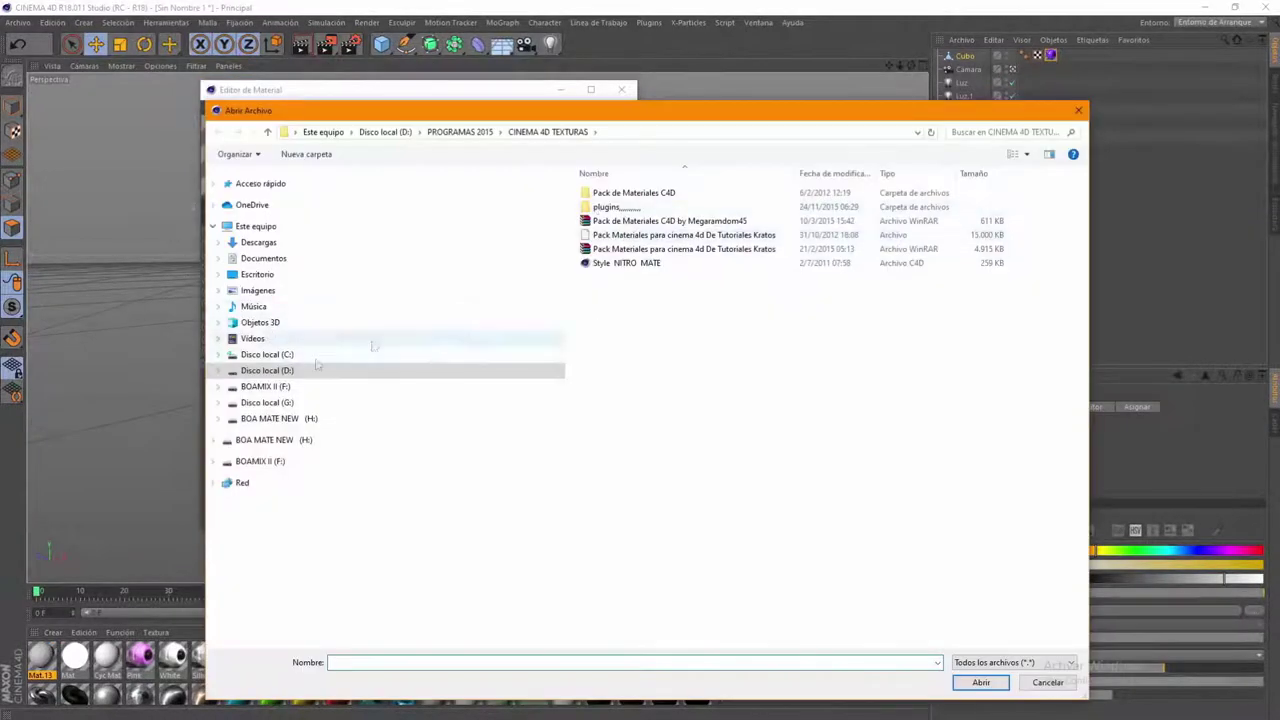
click(317, 368)
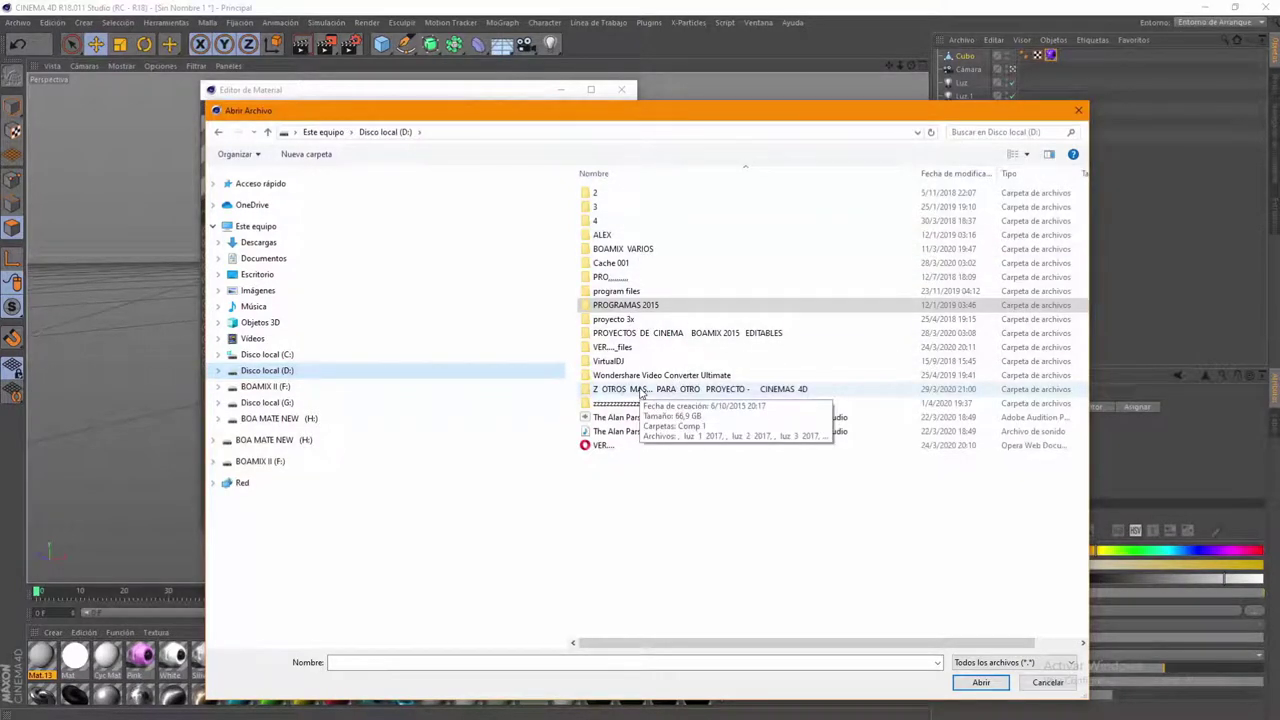
double_click(641, 390)
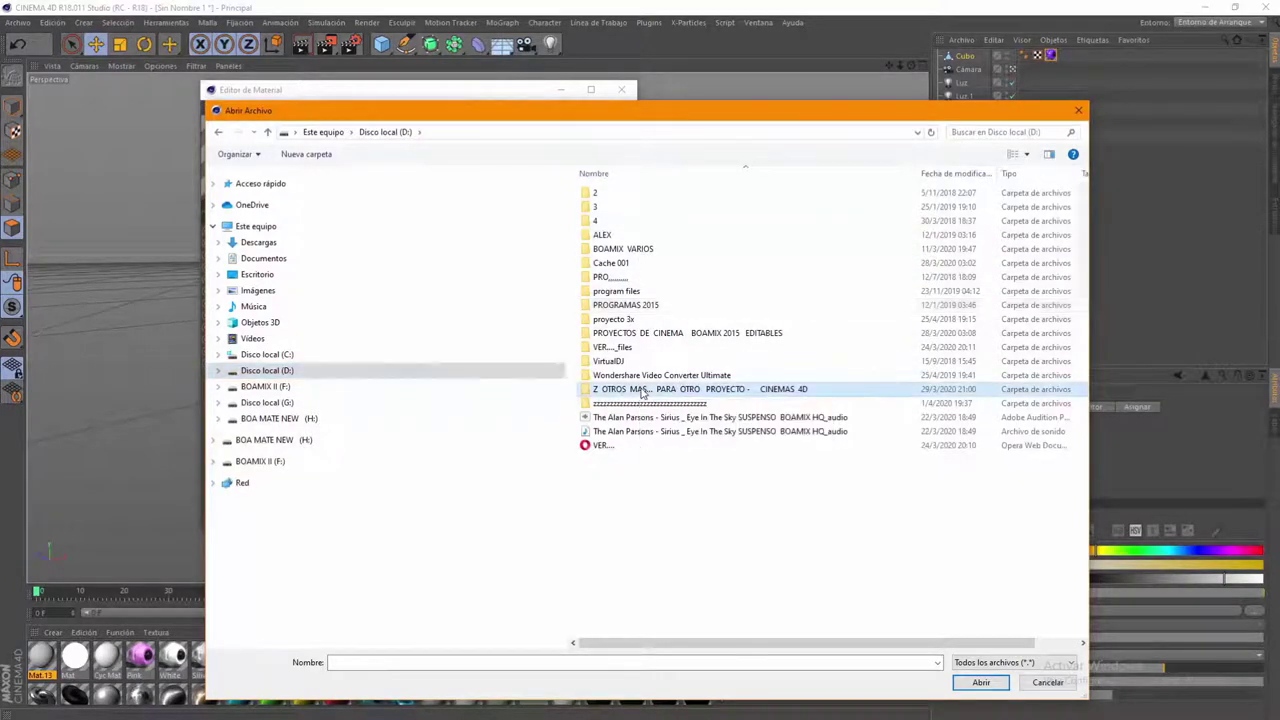
click(270, 372)
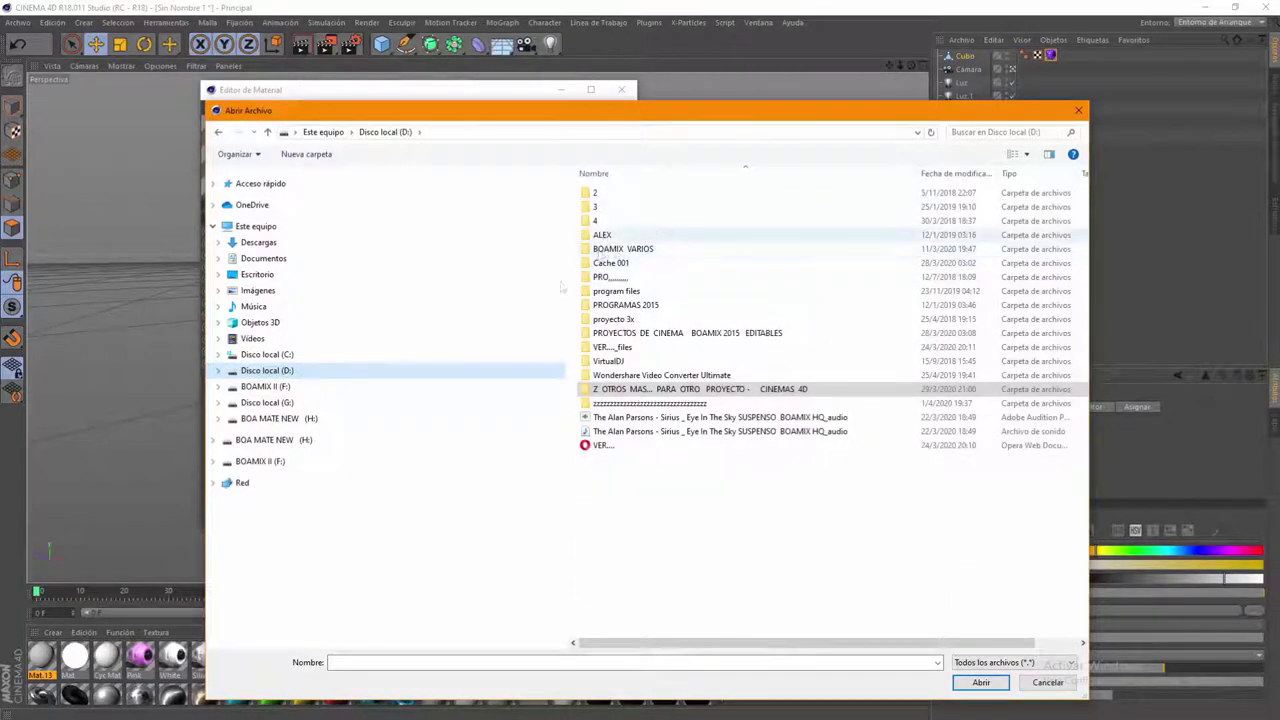
click(300, 402)
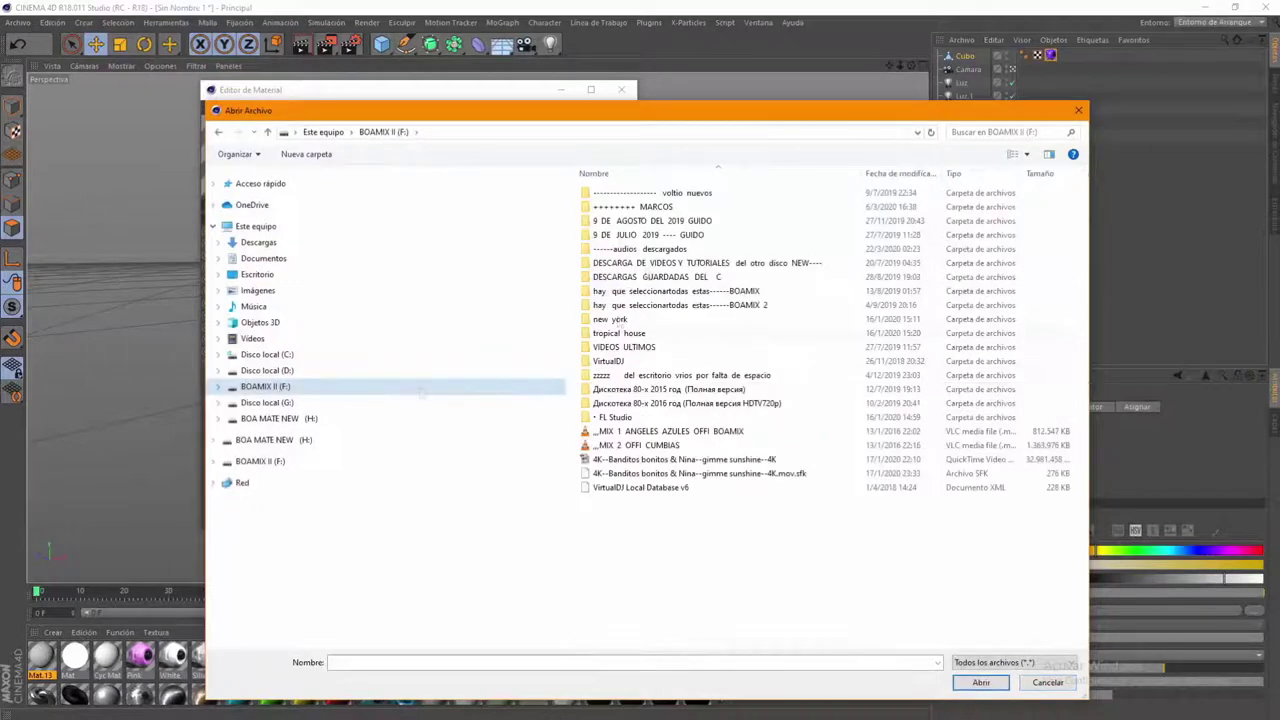
double_click(665, 210)
double_click(603, 193)
double_click(614, 207)
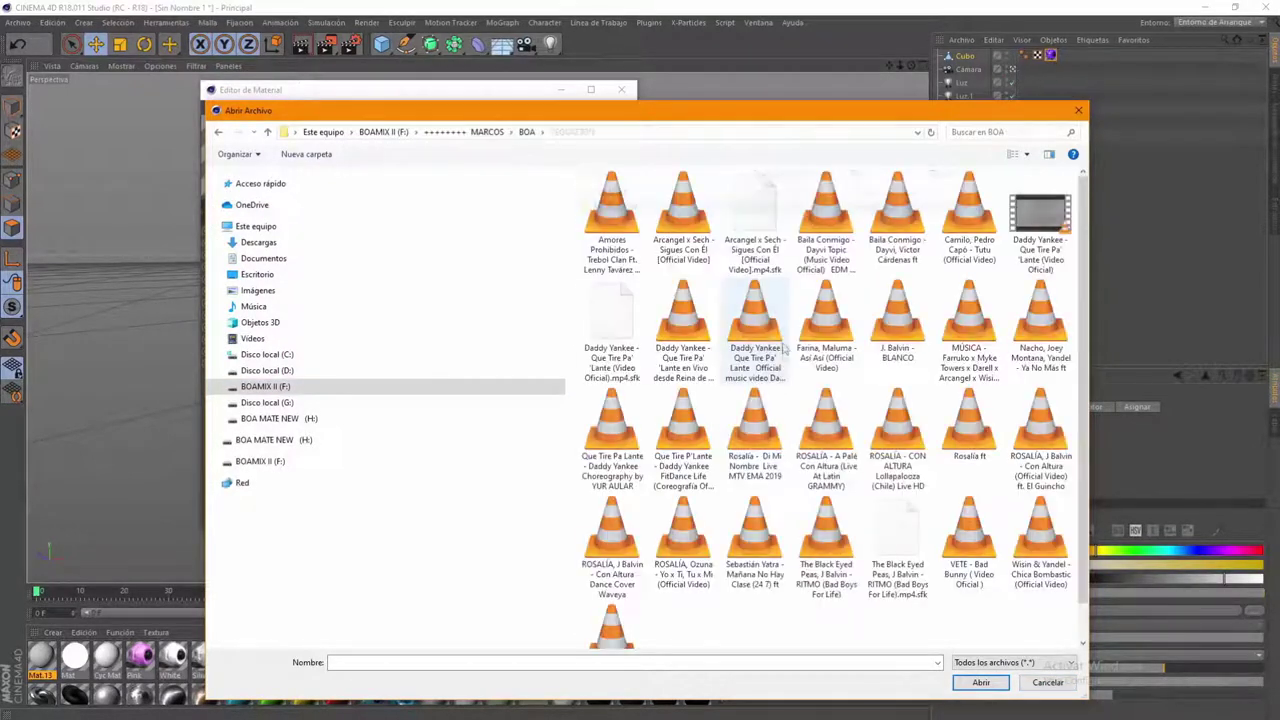
Load the reggaeton video as Mat.13's colour texture, copying it into the project
click(683, 325)
click(980, 682)
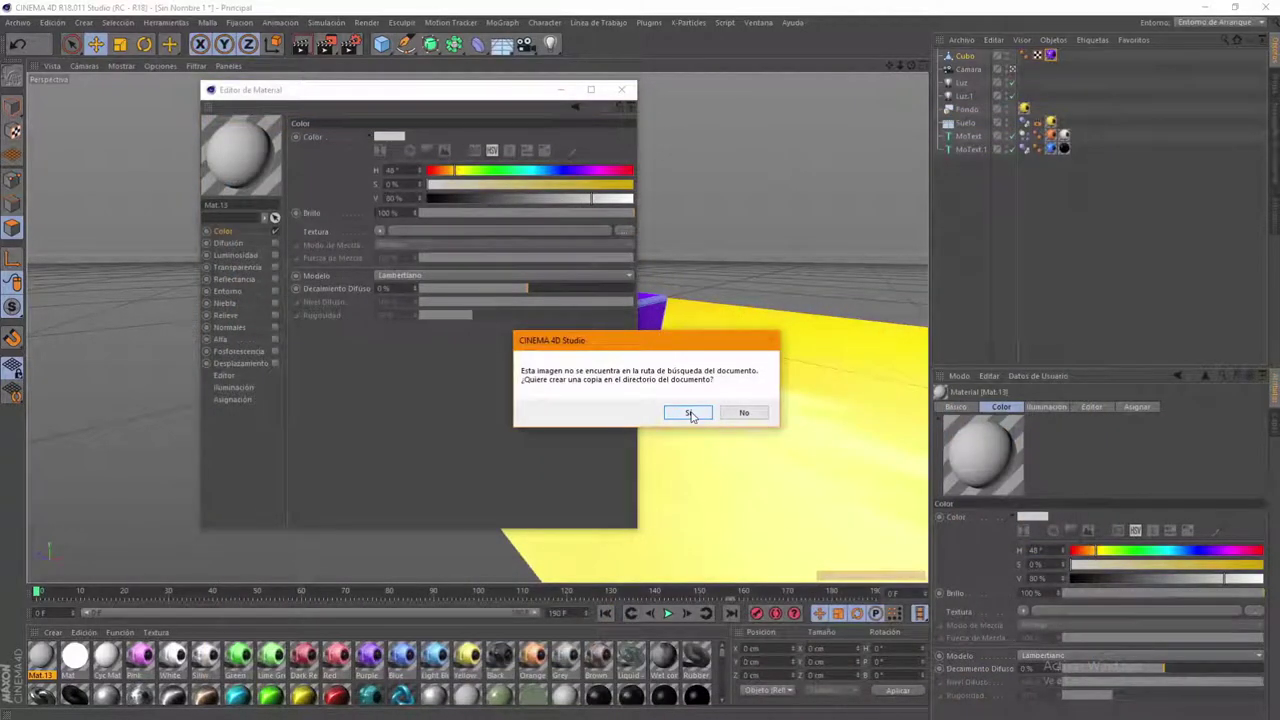
click(730, 416)
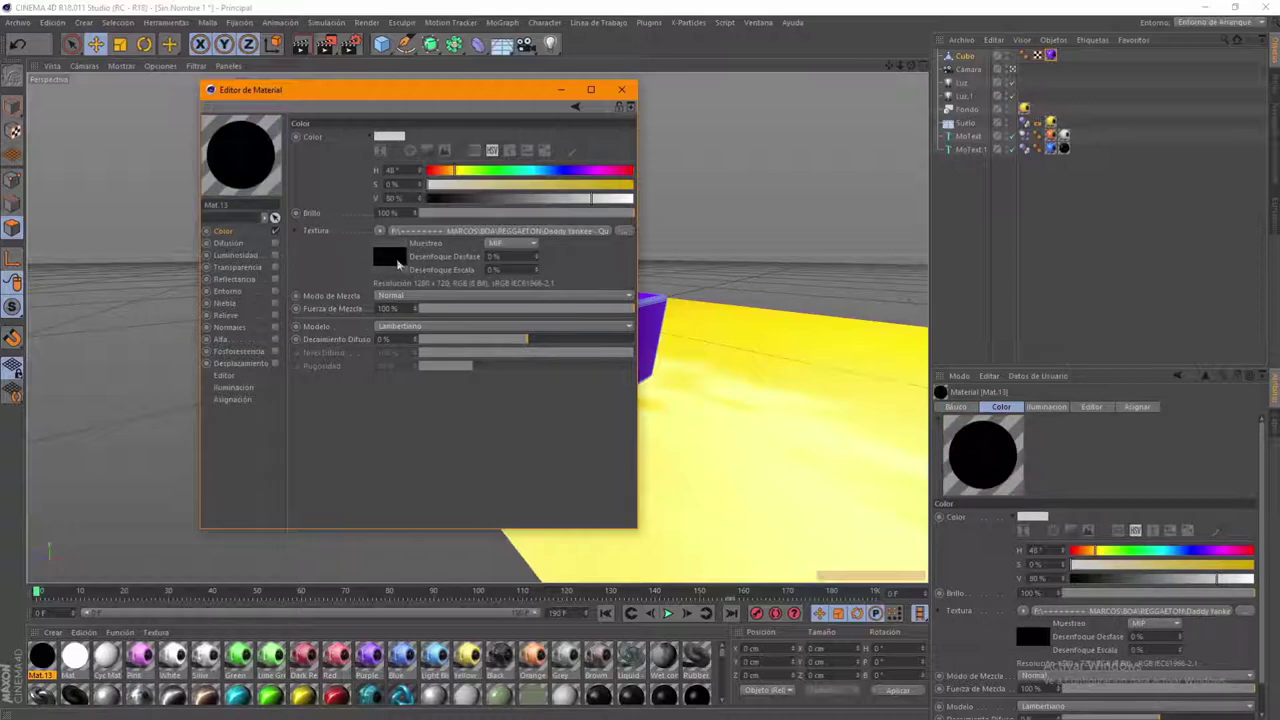
click(392, 262)
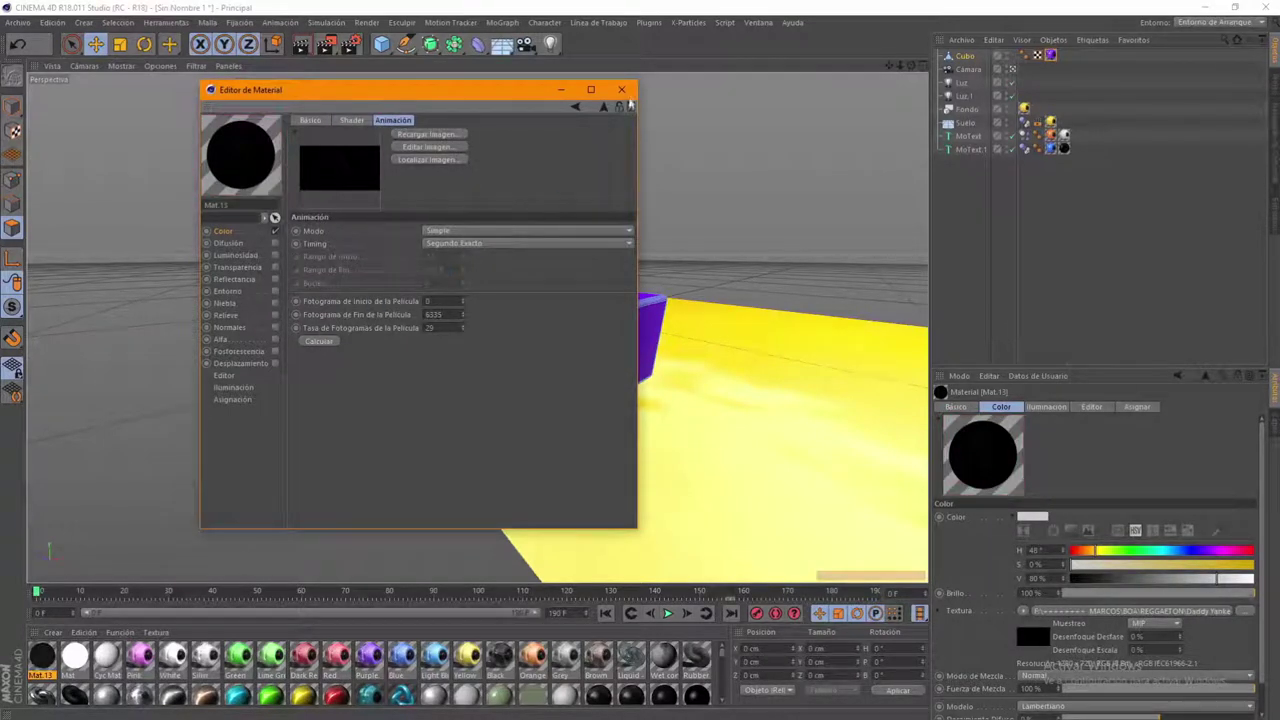
click(621, 89)
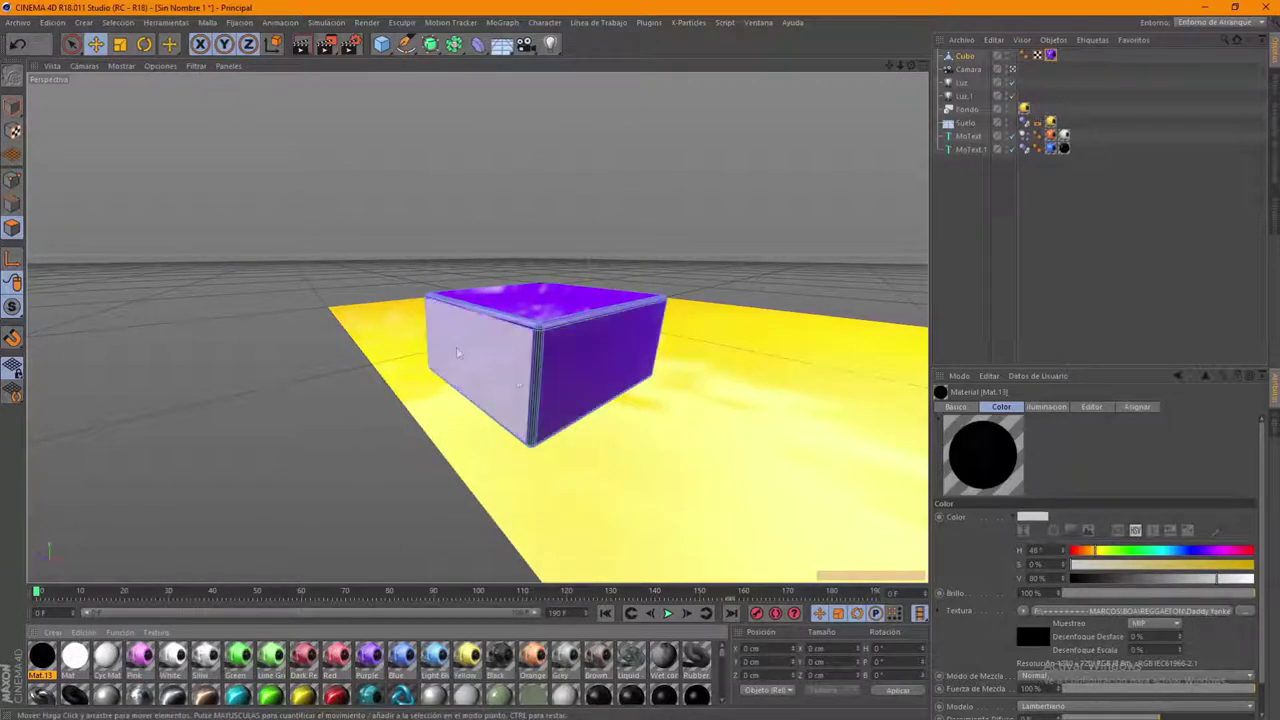
Select the cube's side faces and apply the Mat.13 video material to them
click(12, 229)
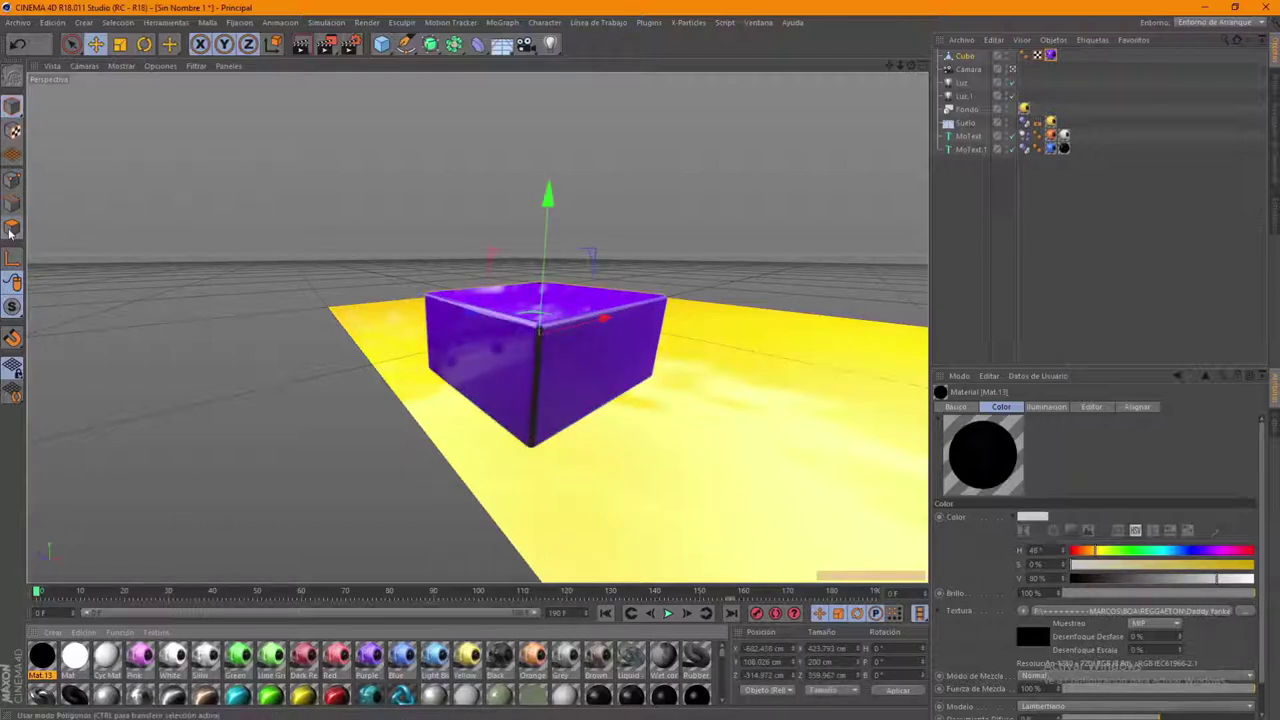
shift+click(500, 366)
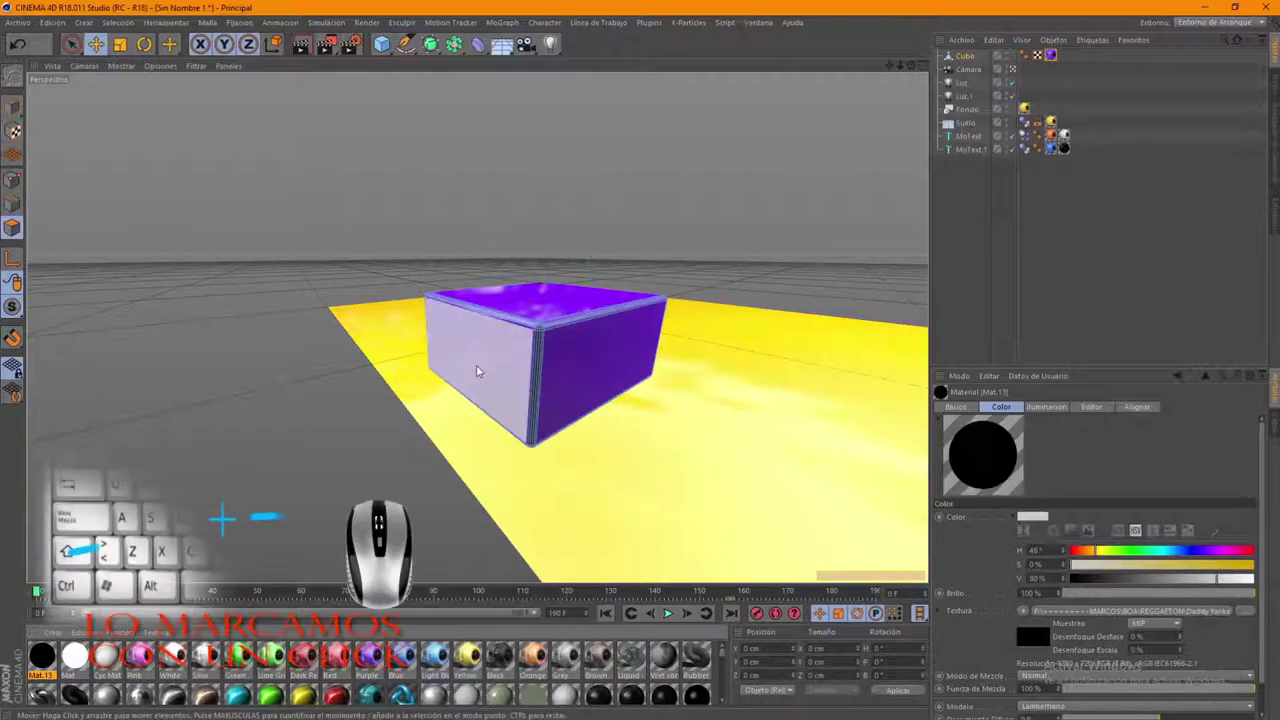
click(588, 375)
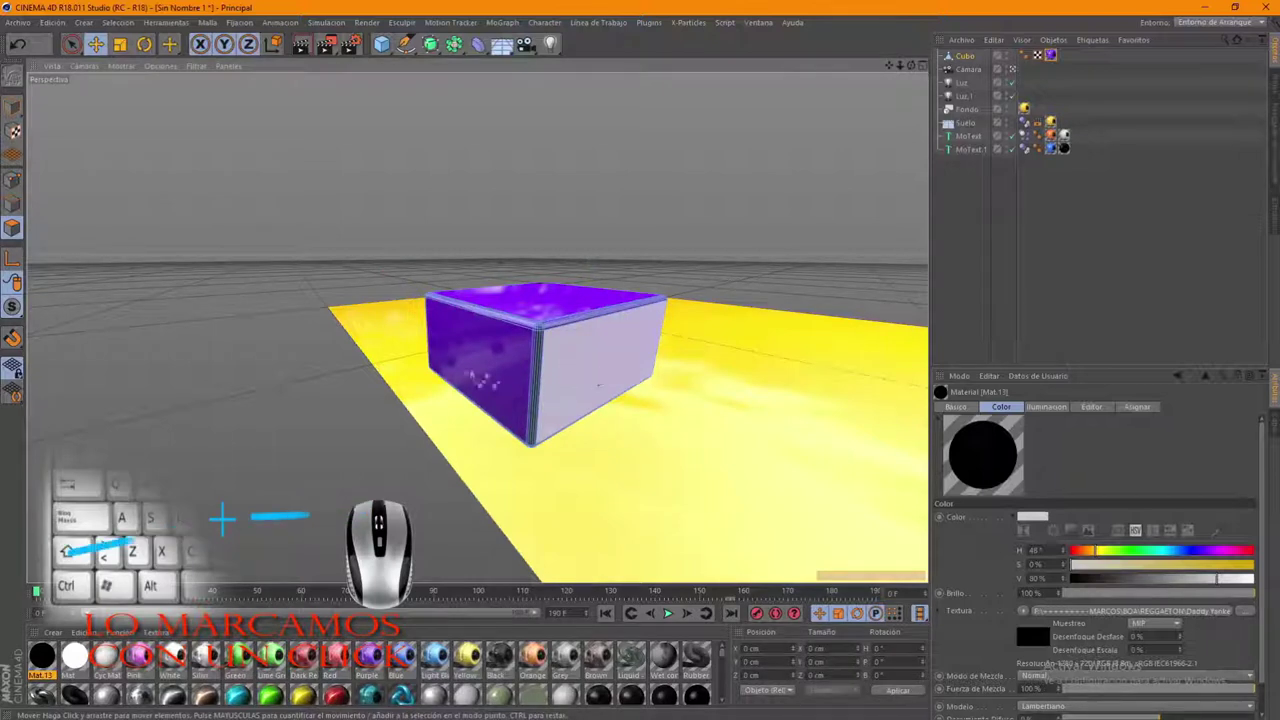
shift+click(462, 358)
shift+click(479, 362)
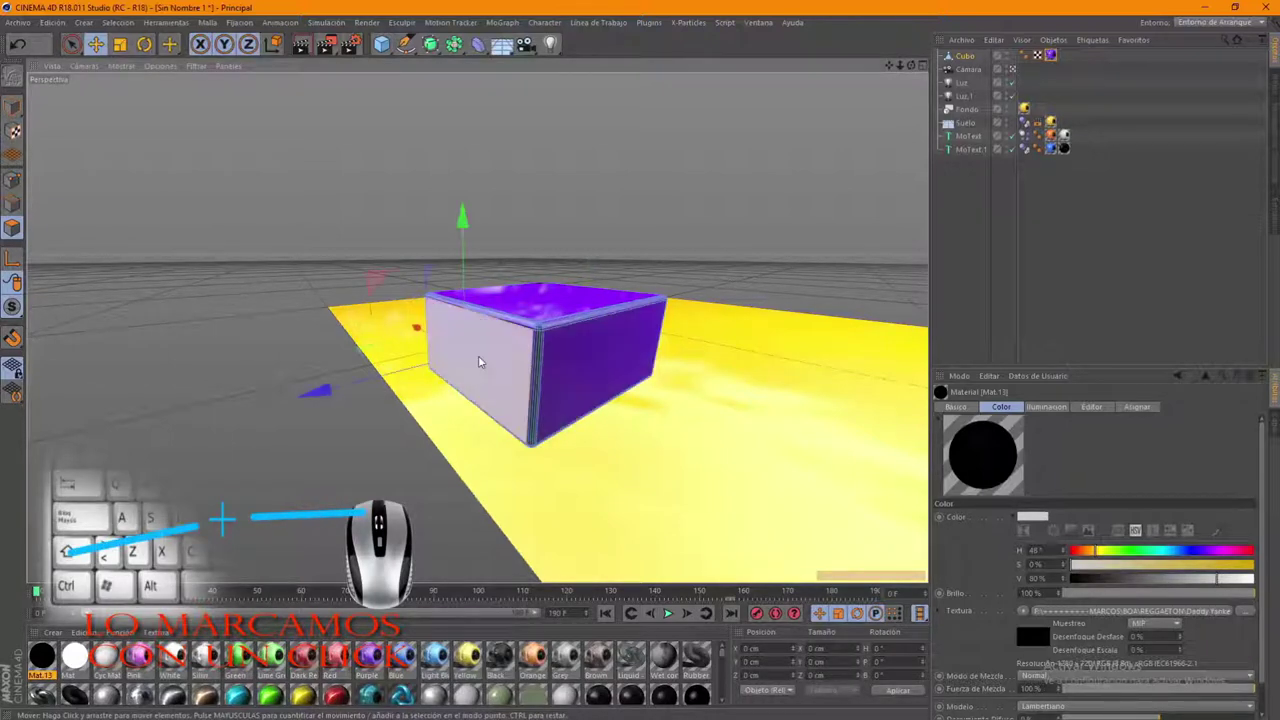
shift+click(540, 362)
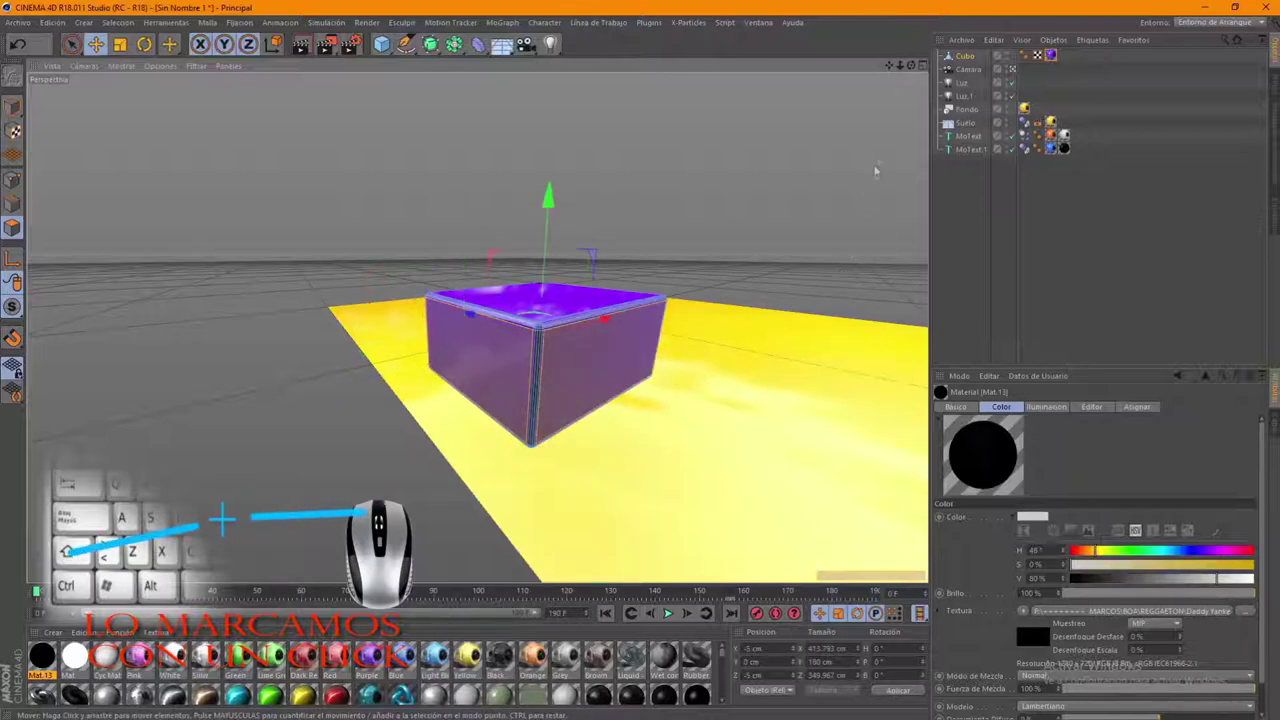
alt+drag(875, 177, 477, 328)
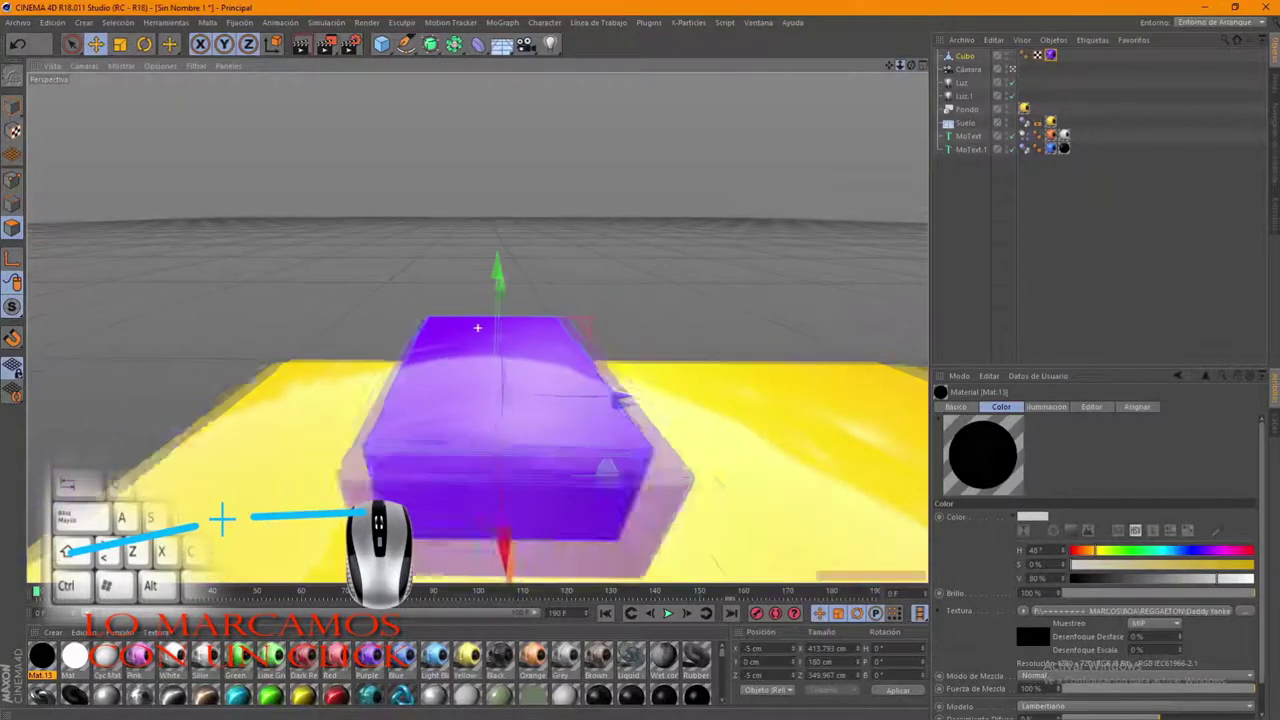
alt+drag(477, 327, 477, 327)
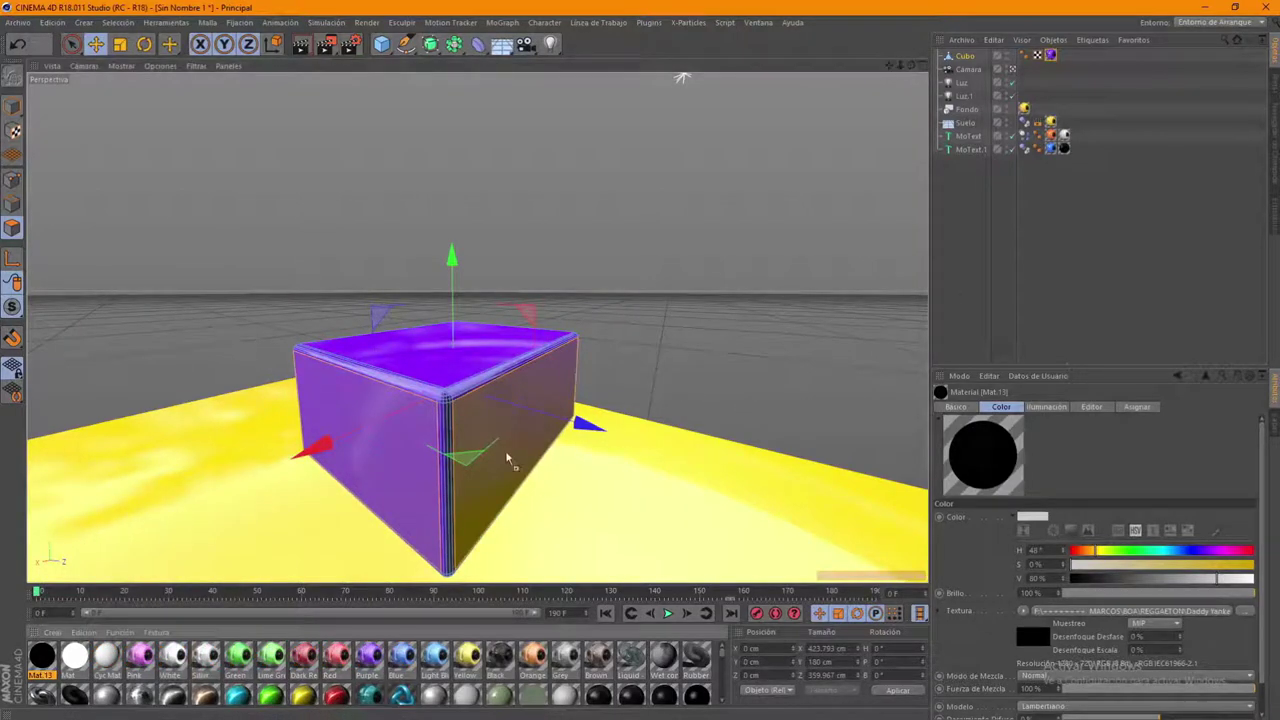
drag(507, 460, 508, 460)
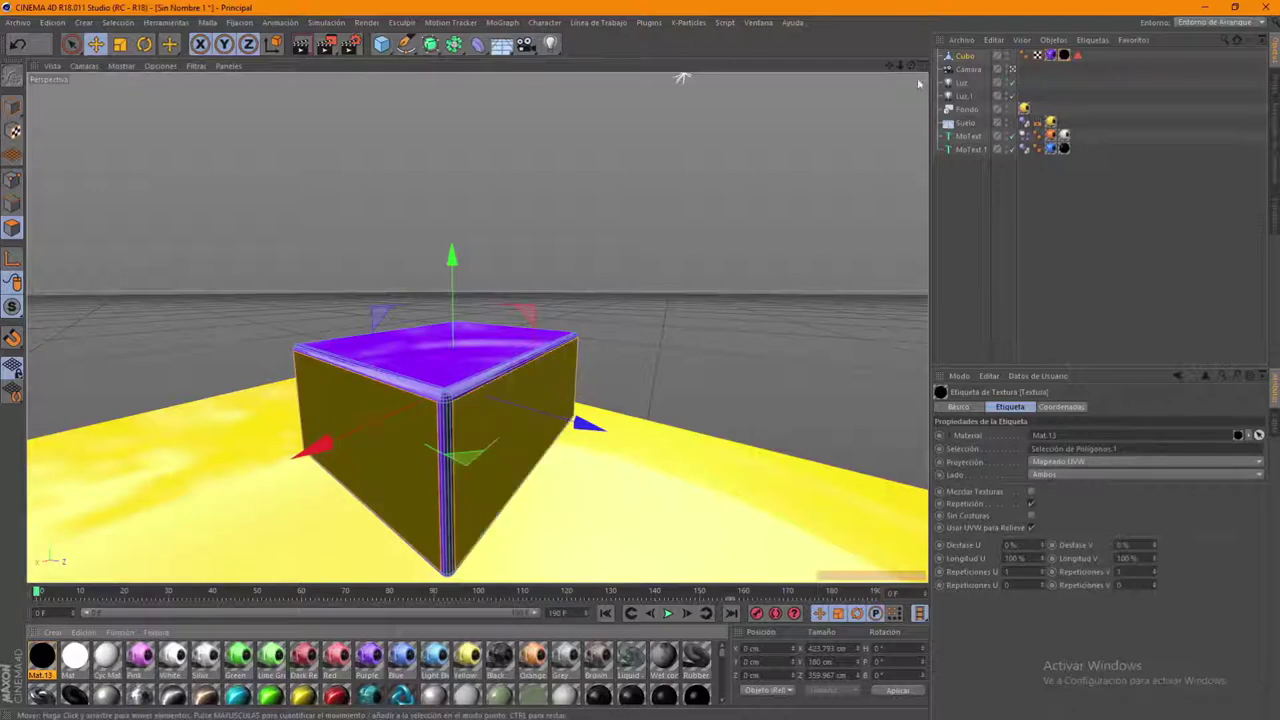
Check the scene camera, switch back to Model mode, and show Mat.13's colour settings
alt+drag(919, 83, 627, 178)
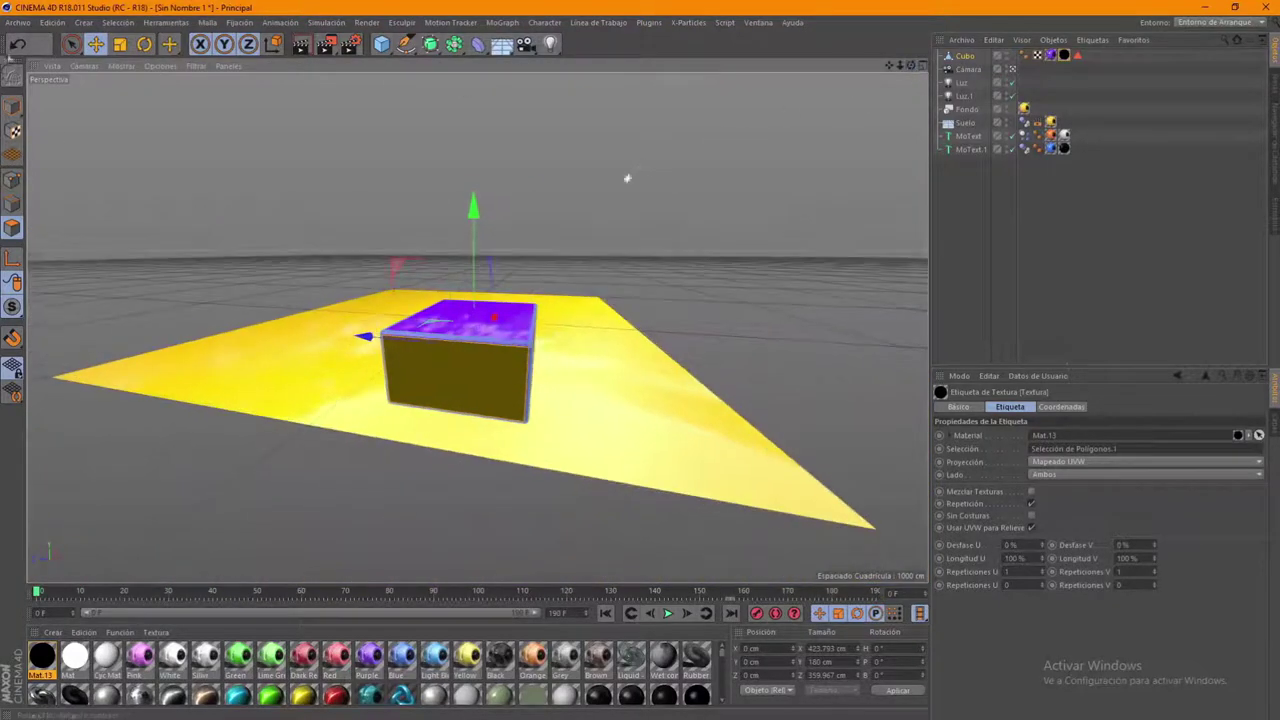
click(1013, 71)
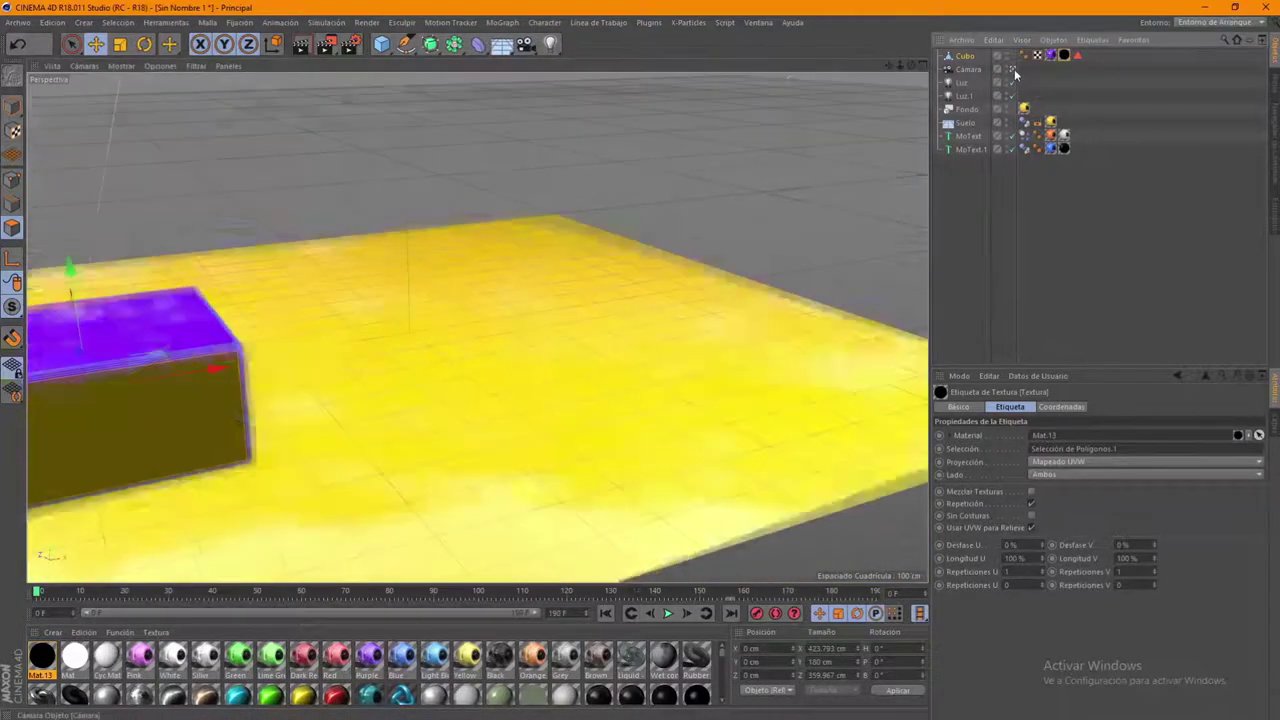
click(1013, 71)
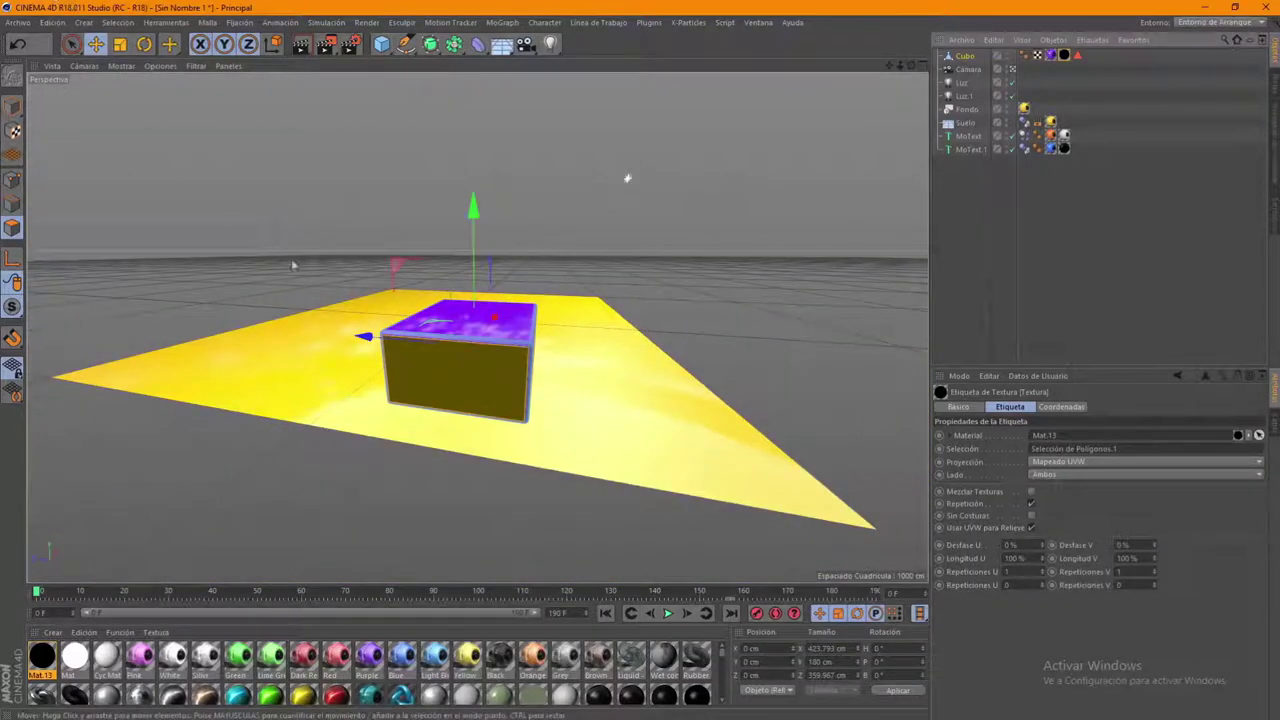
click(12, 108)
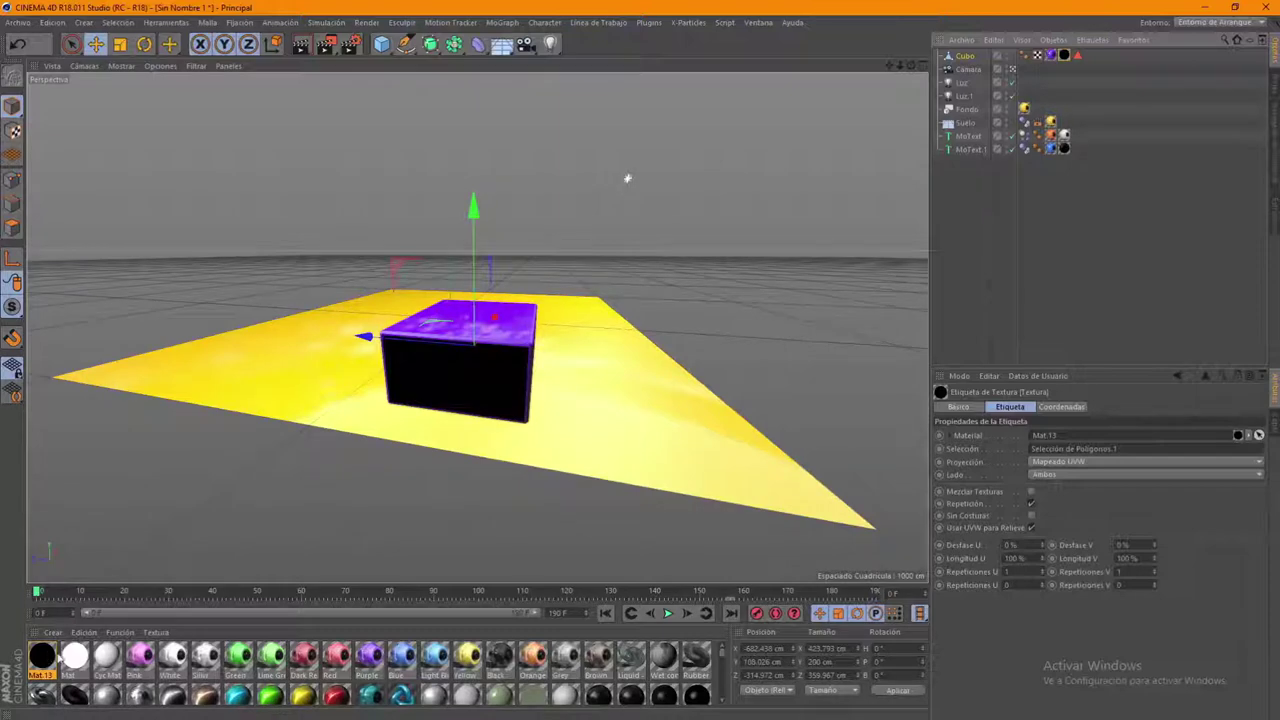
click(42, 658)
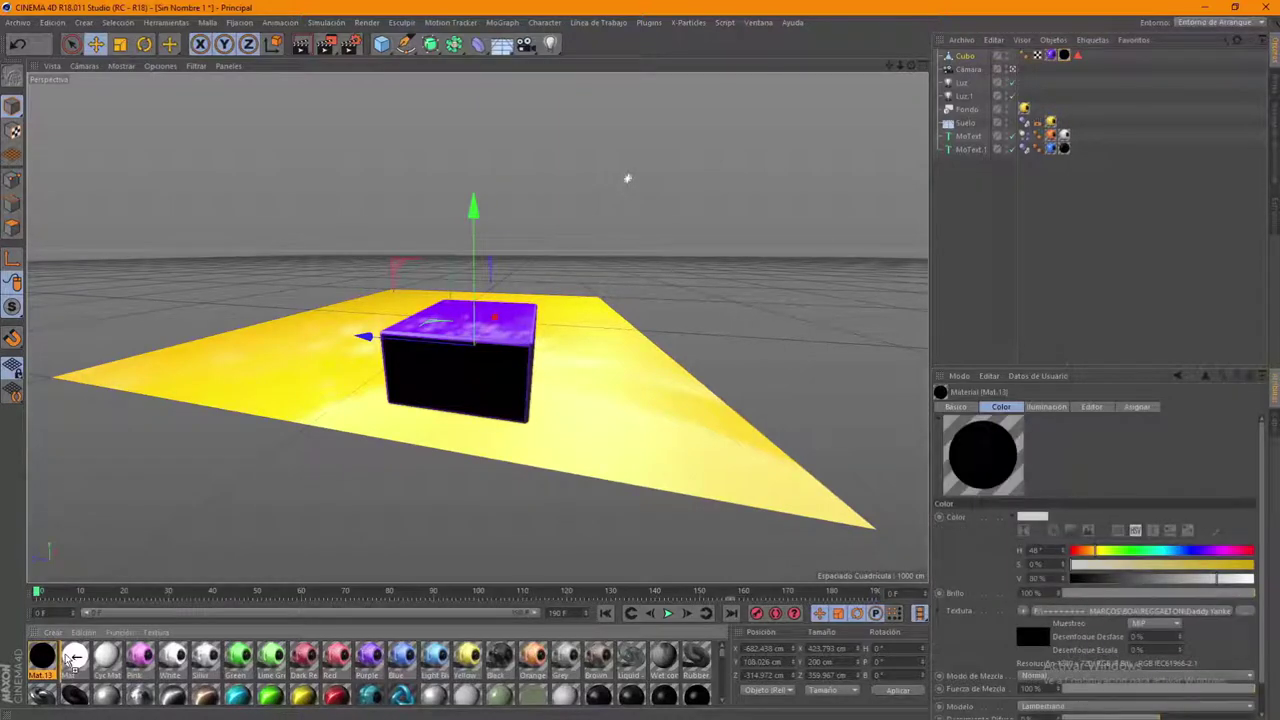
Set Mat.13's colour texture to J. Balvin - BLANCO.mp4, close the editor, and select Cubo
double_click(74, 657)
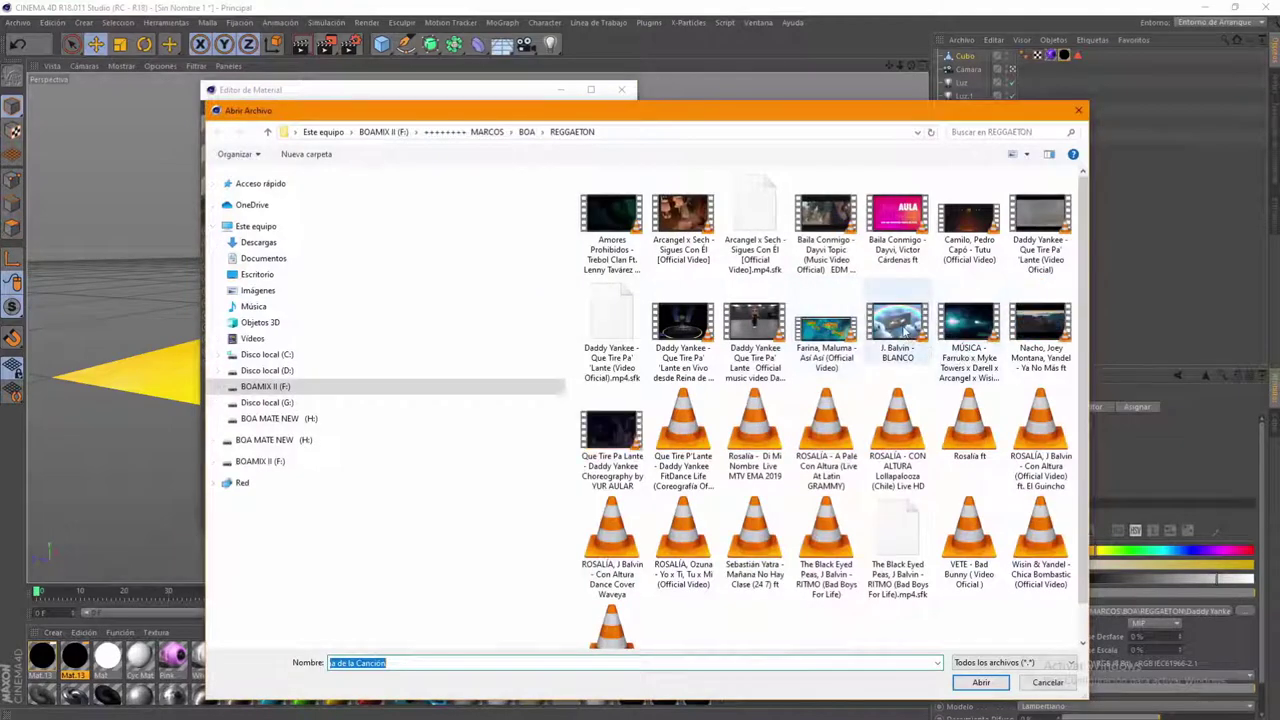
click(905, 334)
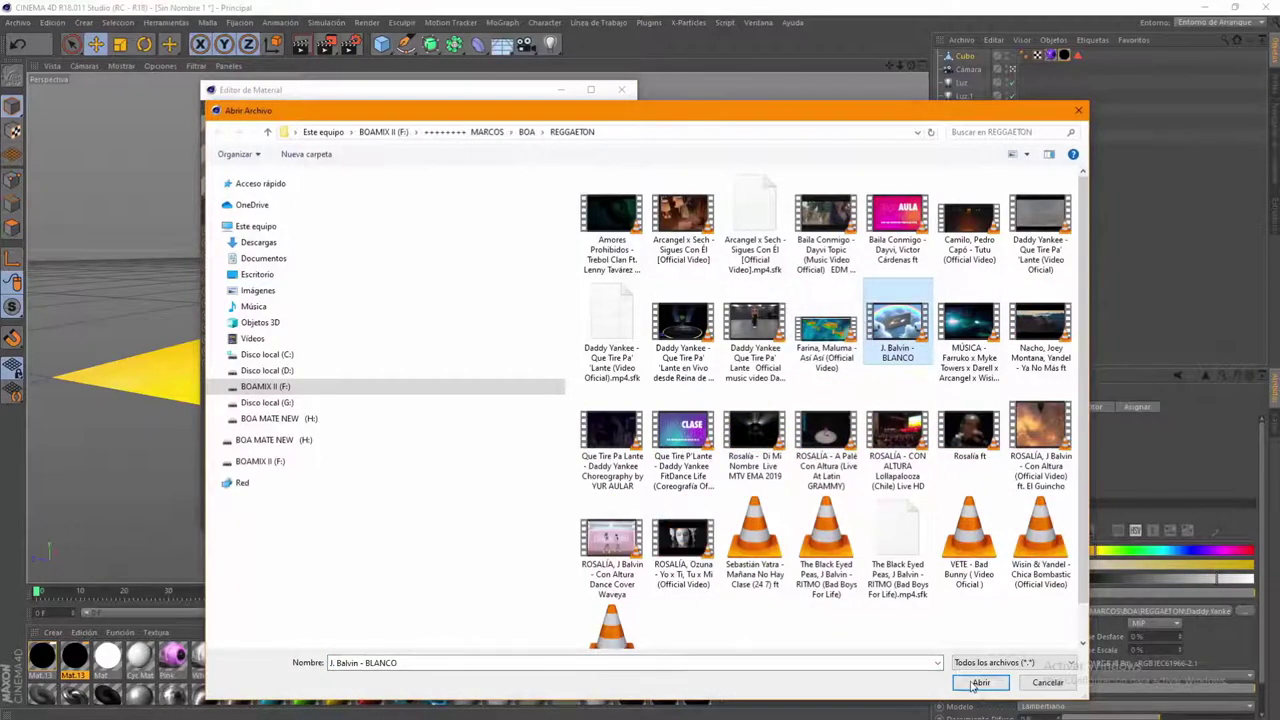
click(975, 686)
click(740, 414)
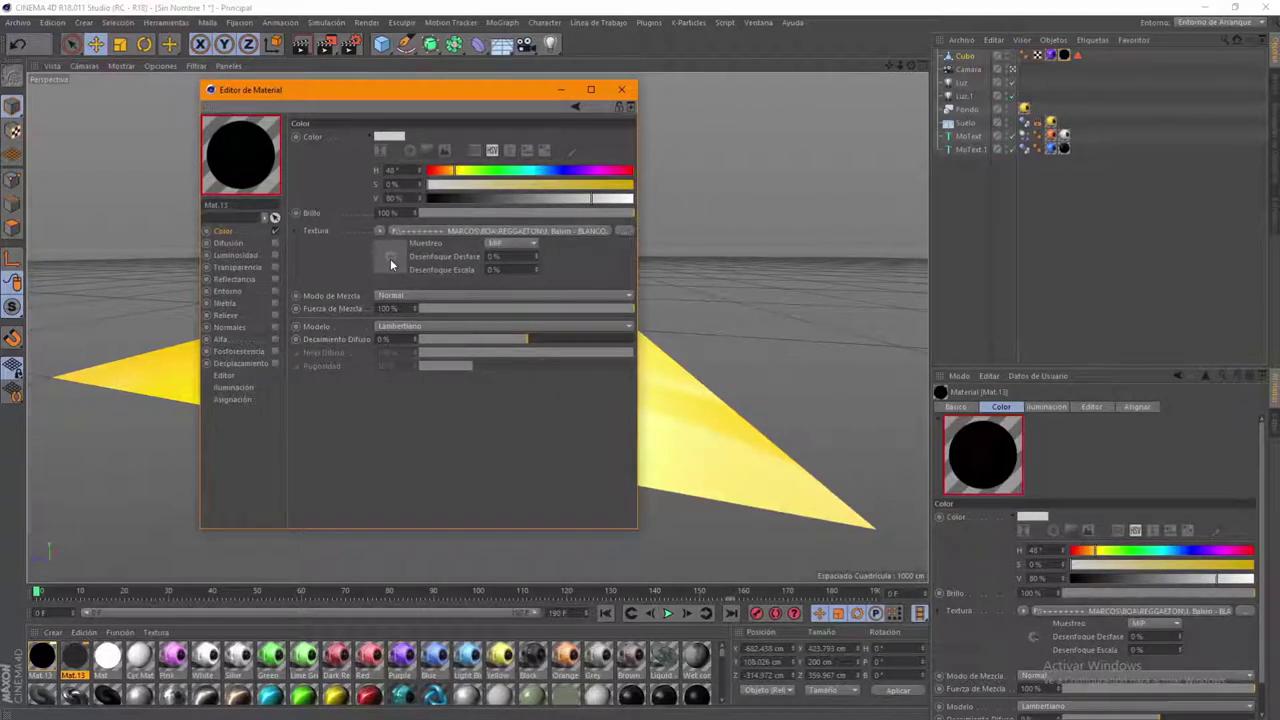
click(390, 260)
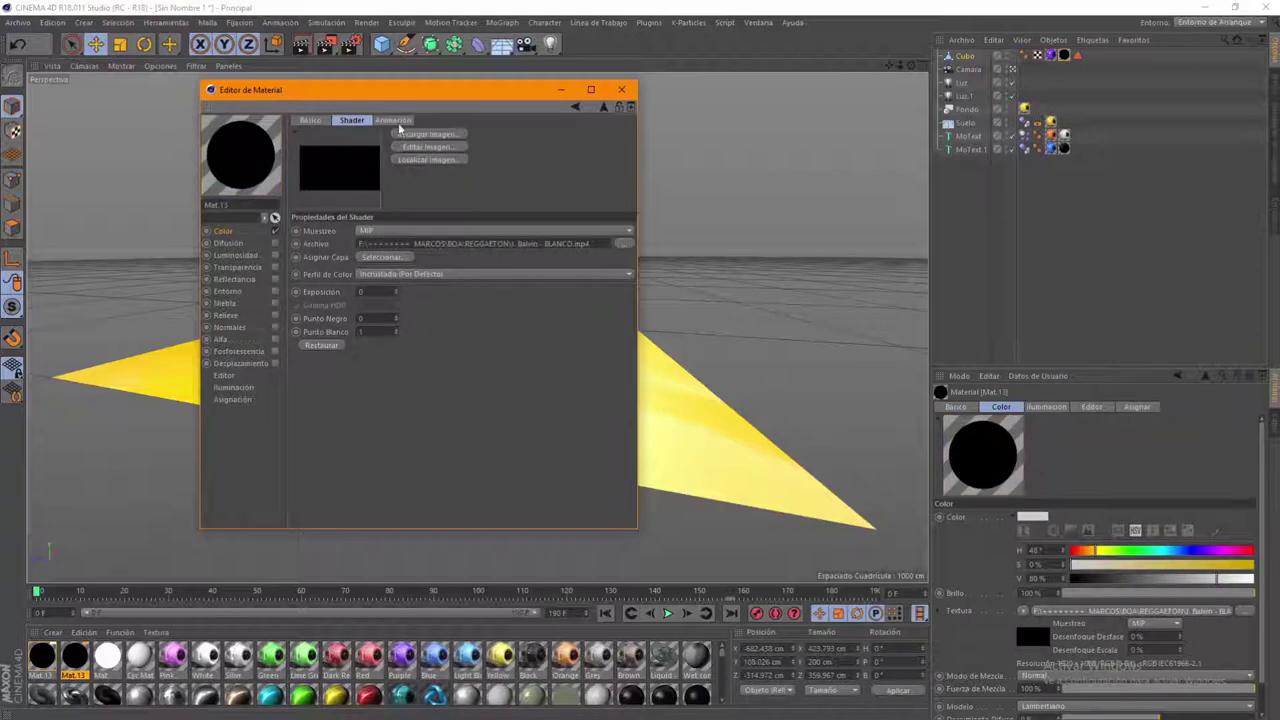
click(621, 91)
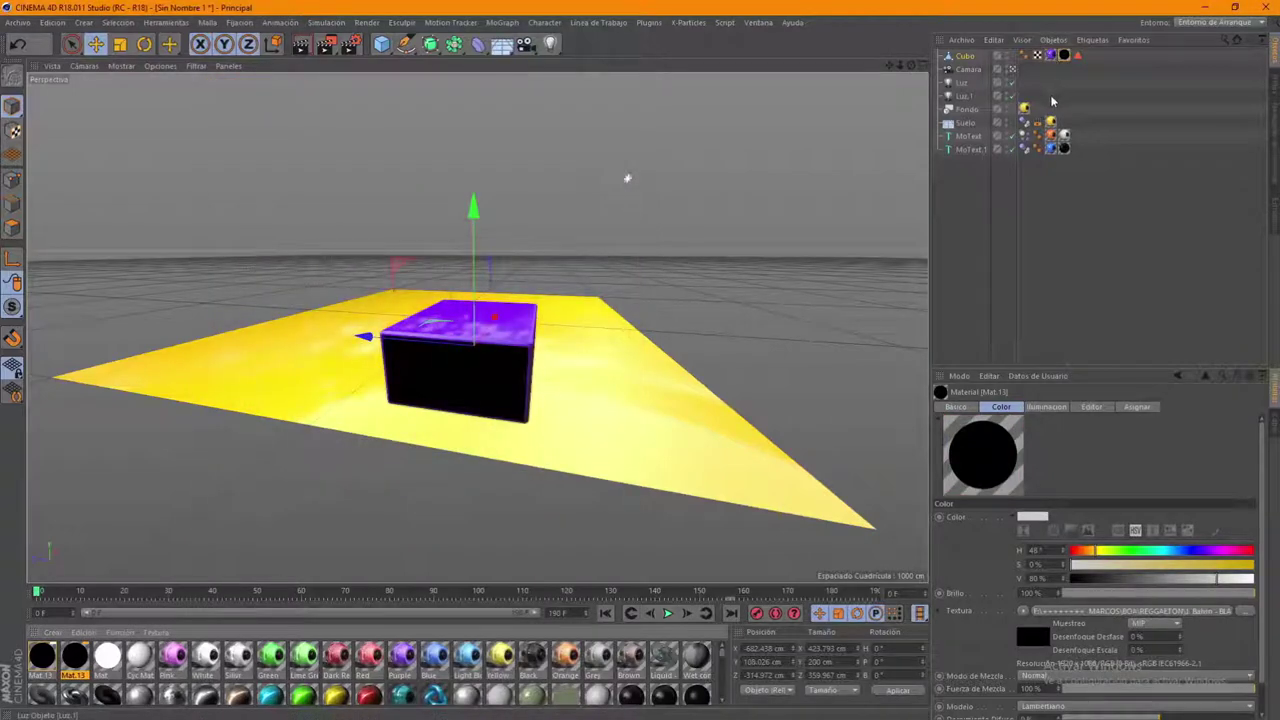
click(965, 57)
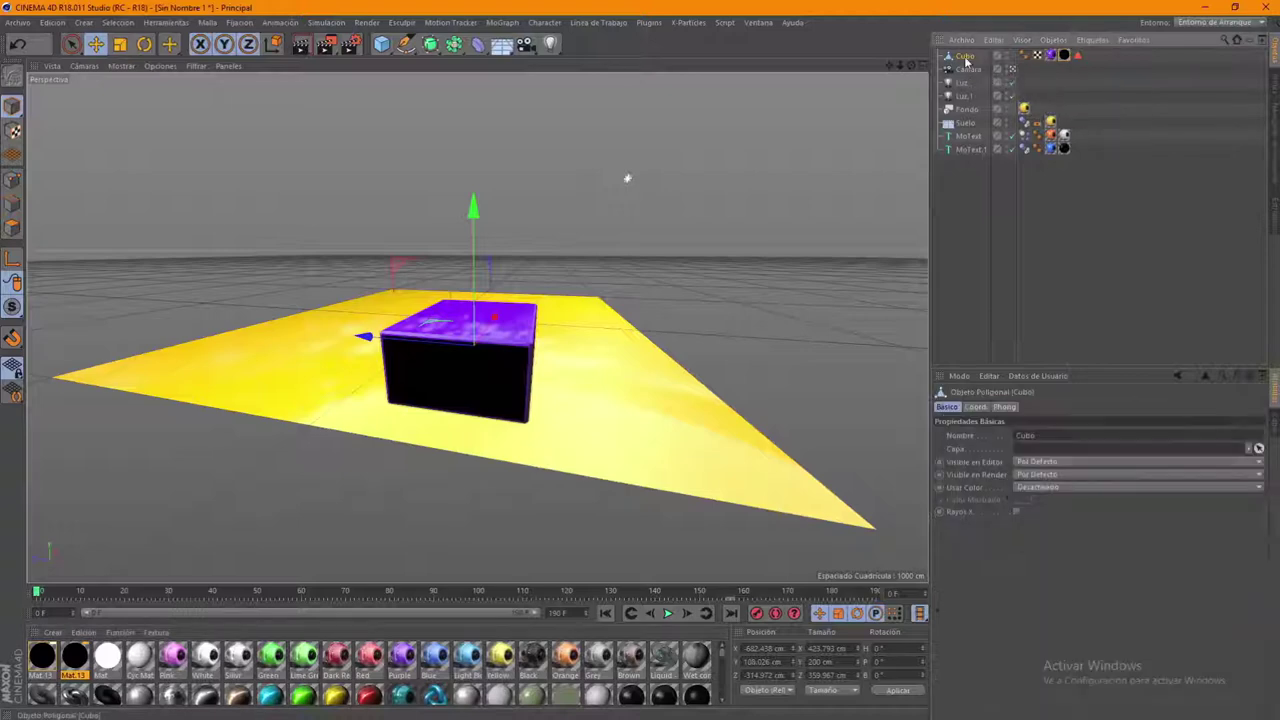
Duplicate the cube as Cubo.1 and move the copy along X and Z opposite the first
click(911, 65)
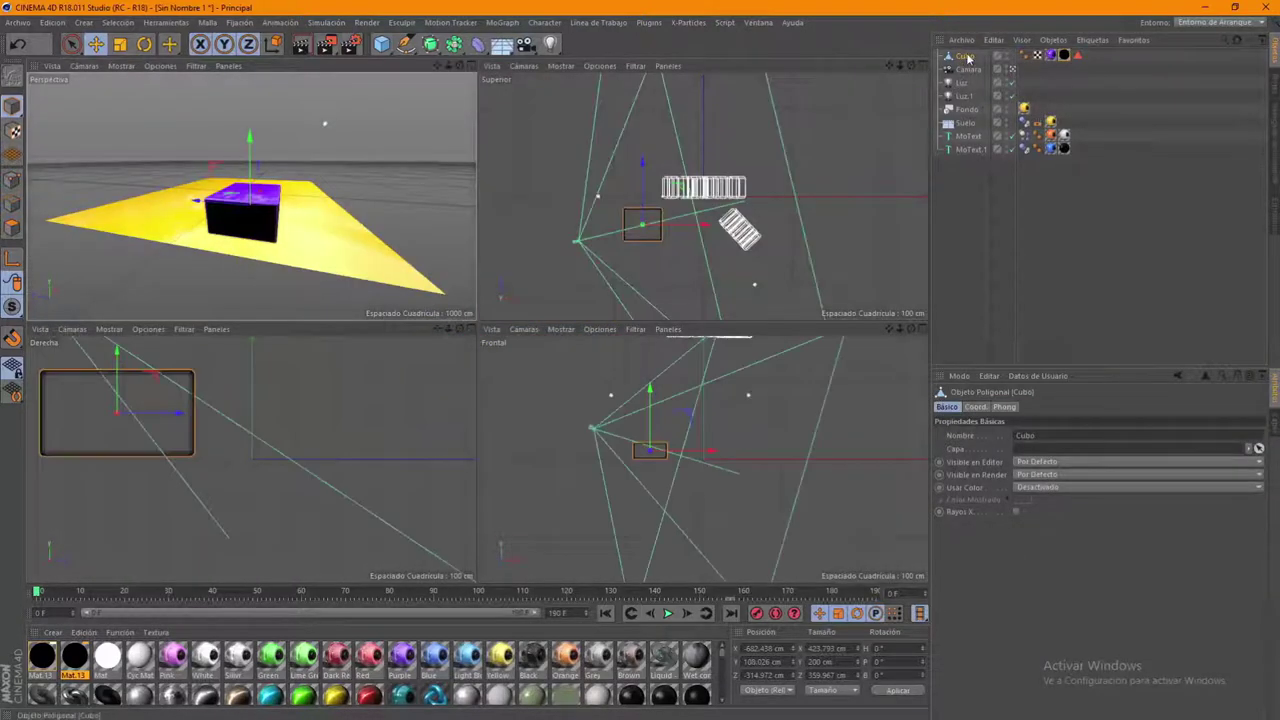
ctrl+drag(968, 63, 989, 91)
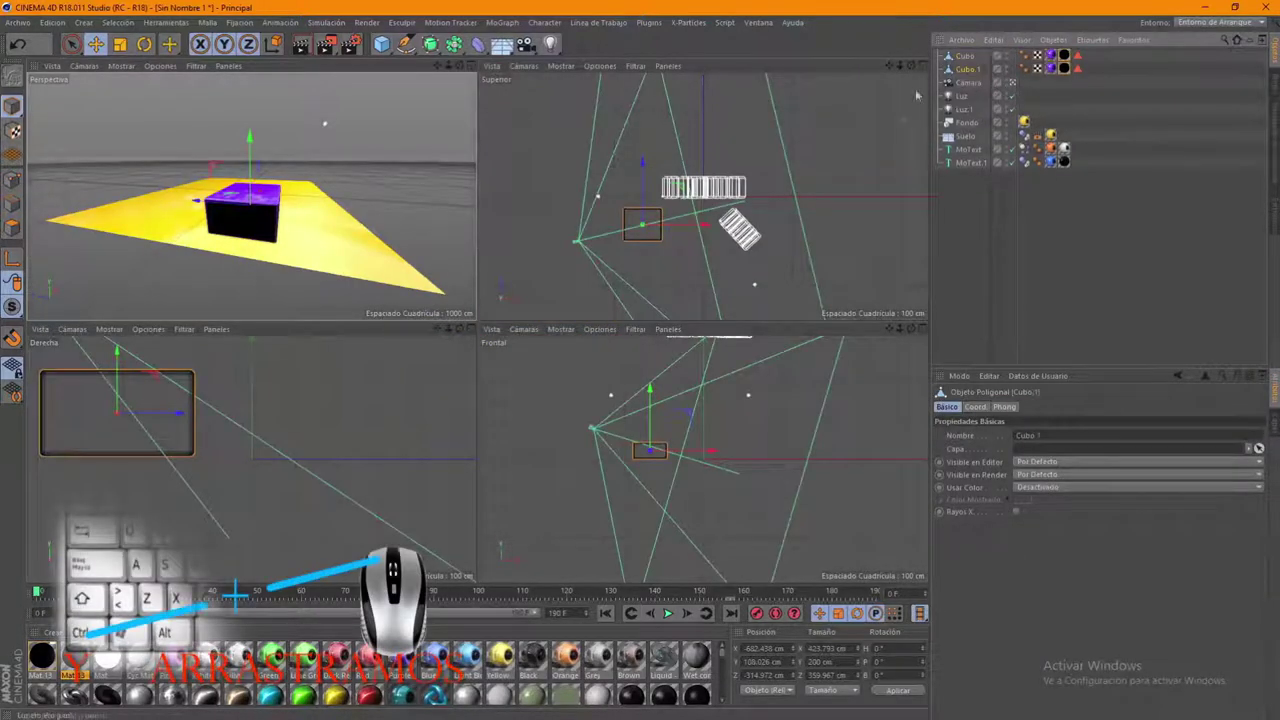
drag(704, 226, 852, 226)
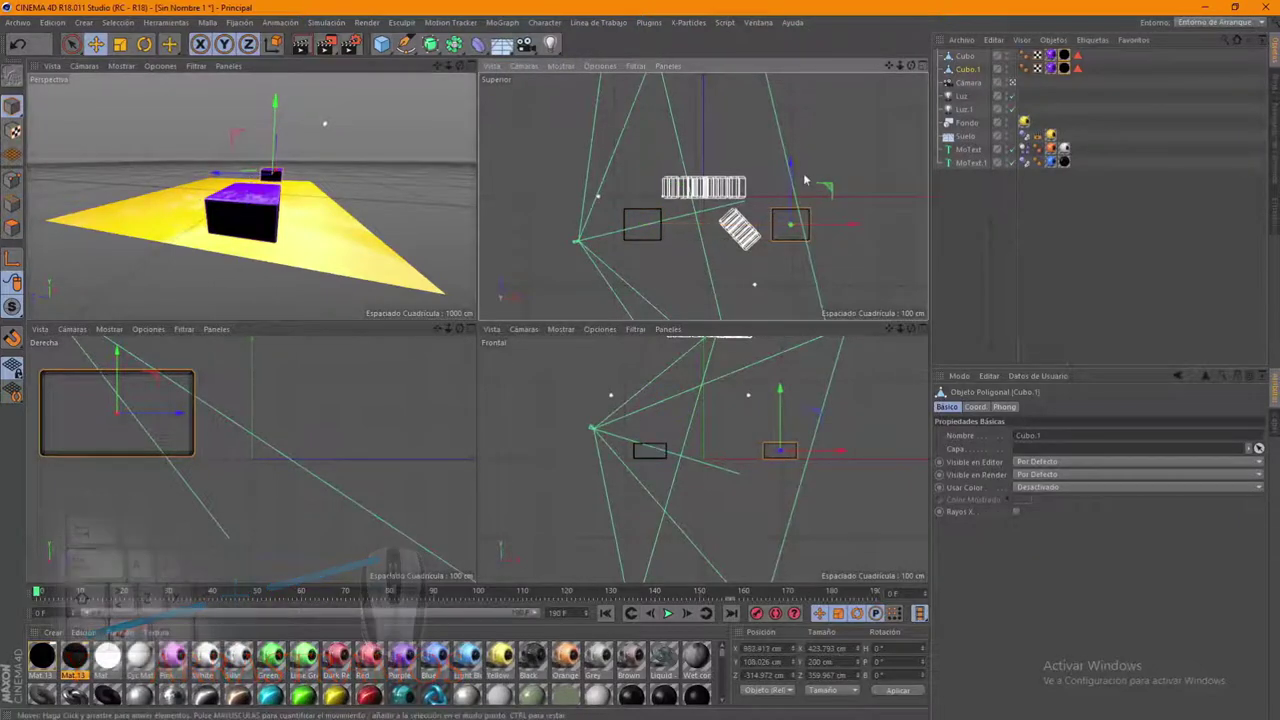
drag(790, 166, 788, 148)
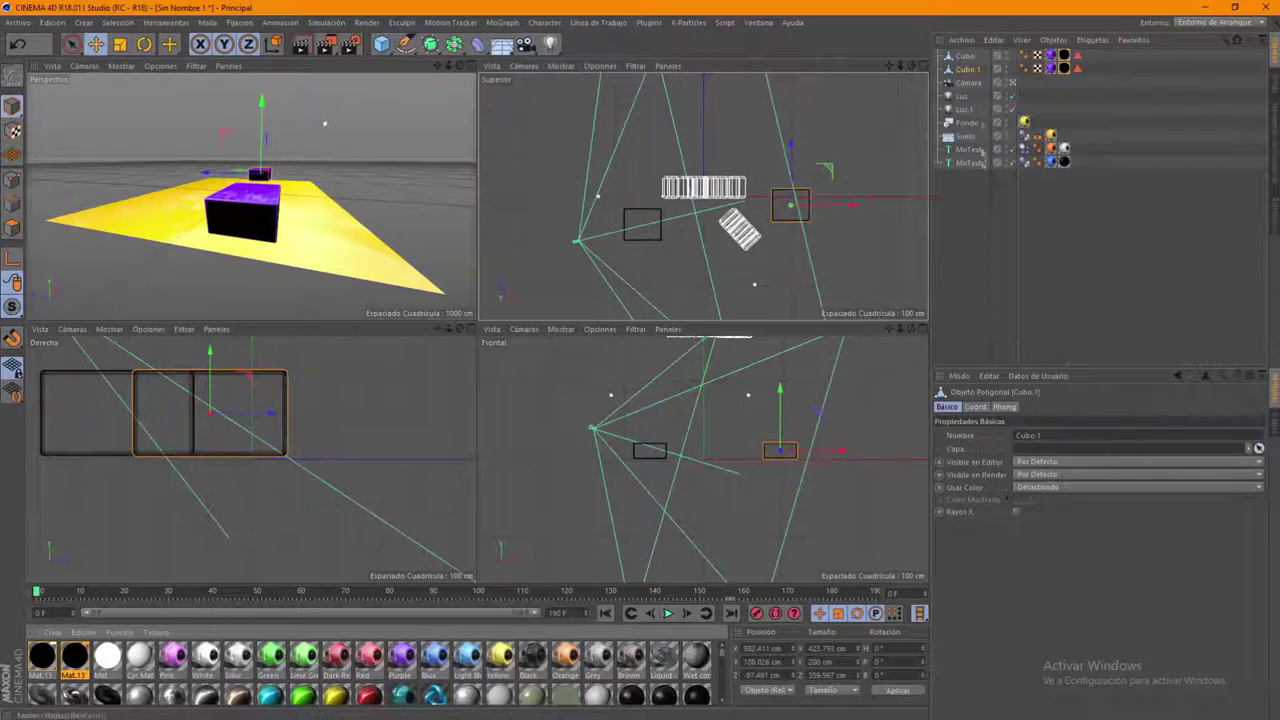
Select both cubes and raise them to about 1875 cm above the floor
ctrl+click(964, 56)
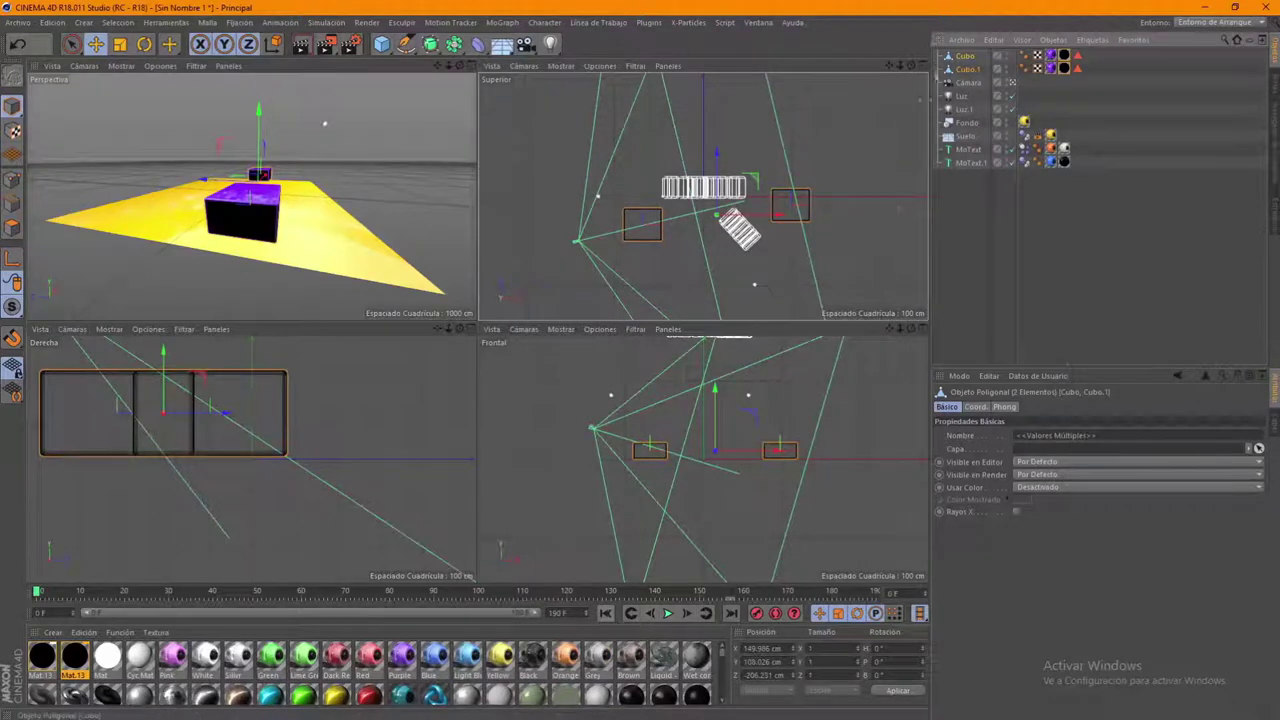
click(703, 459)
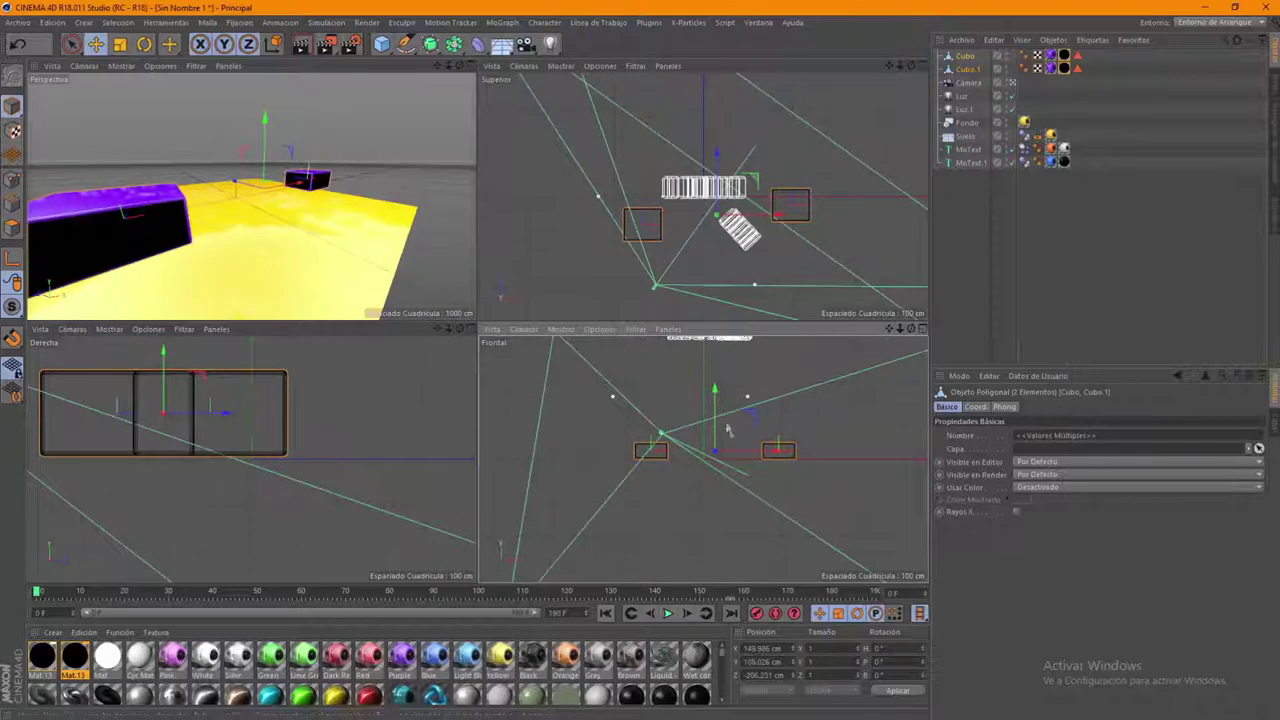
drag(714, 378, 714, 290)
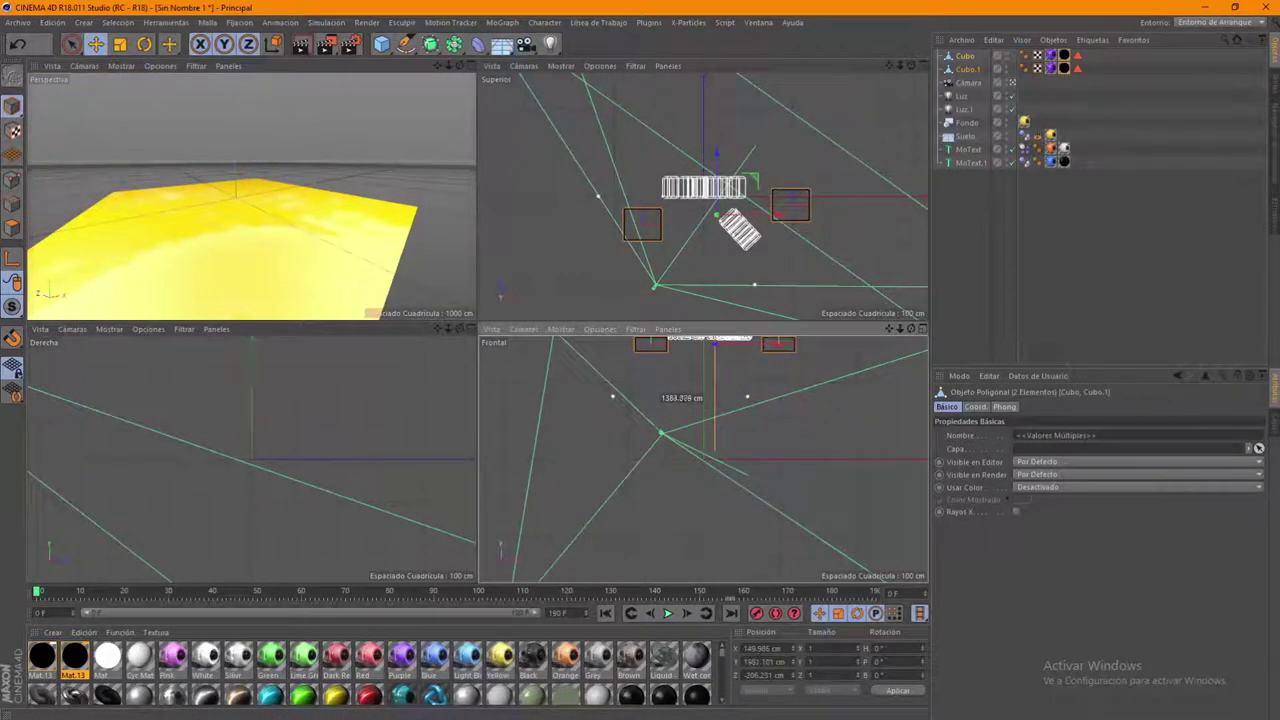
drag(714, 384, 737, 392)
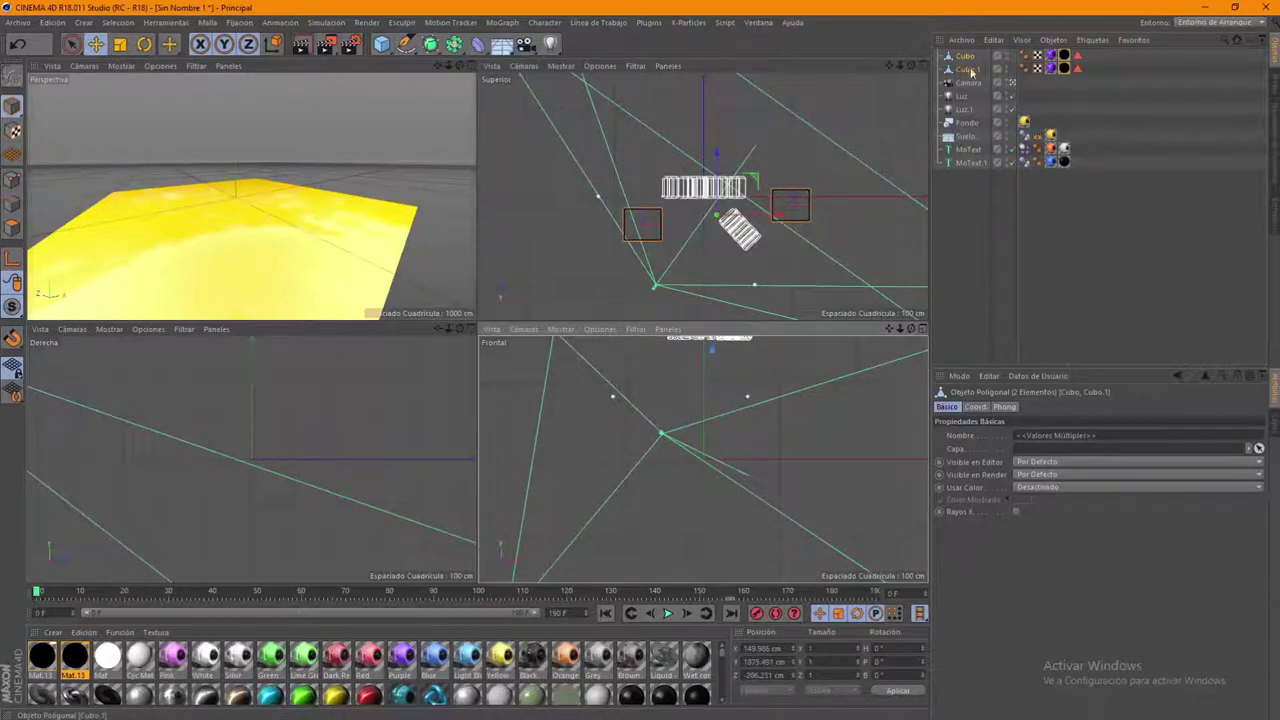
click(1092, 40)
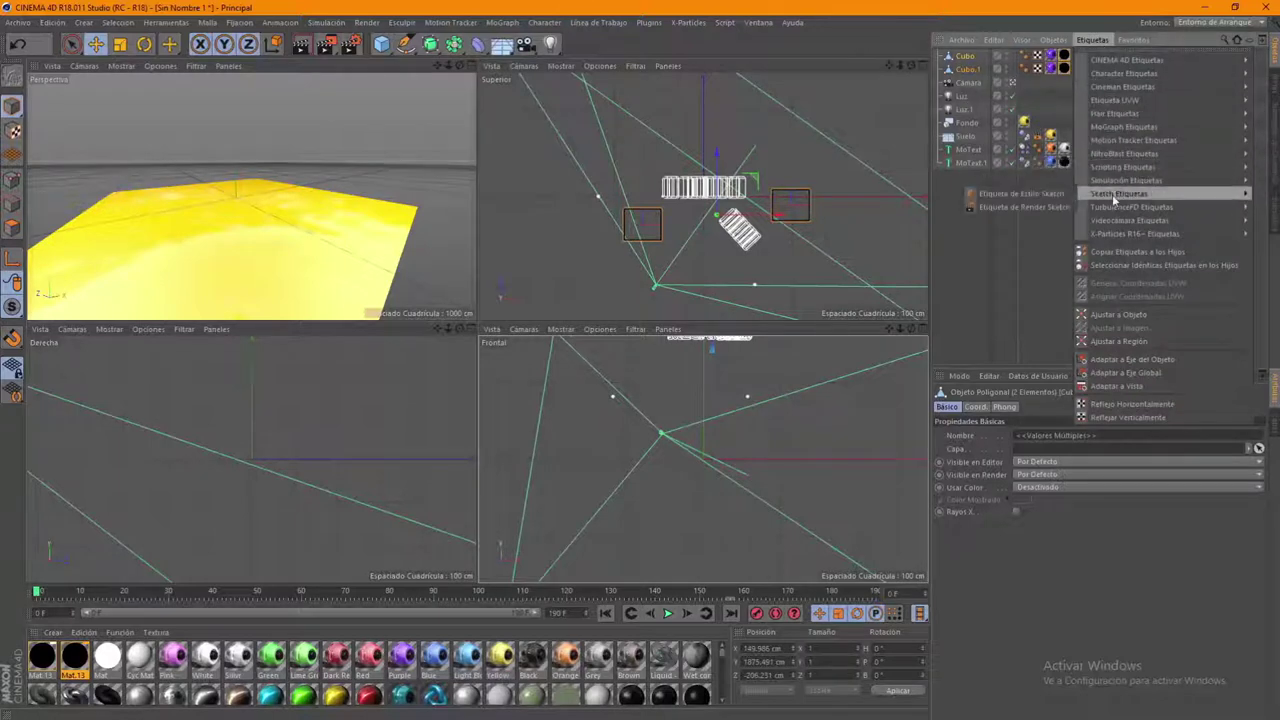
Add Rigid Body tags to both cubes and replay the fall in a maximized perspective view
mouse_move(1125, 180)
click(986, 180)
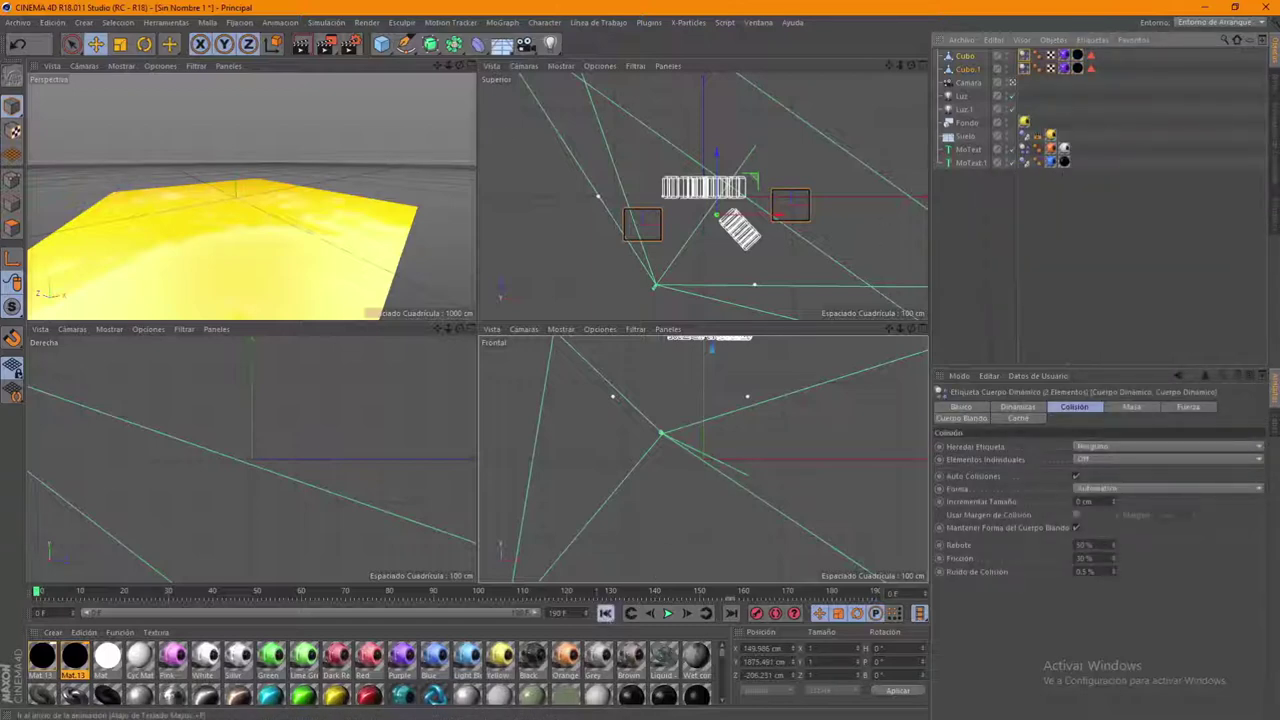
key(F1)
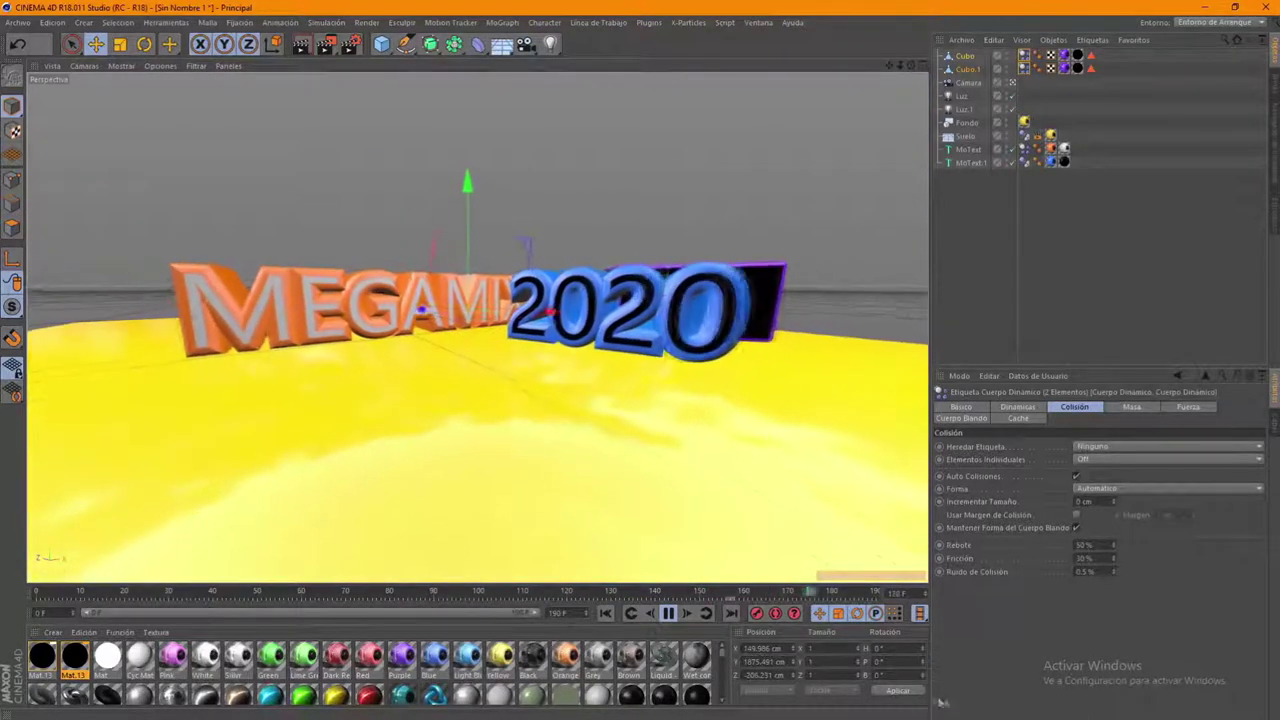
click(668, 613)
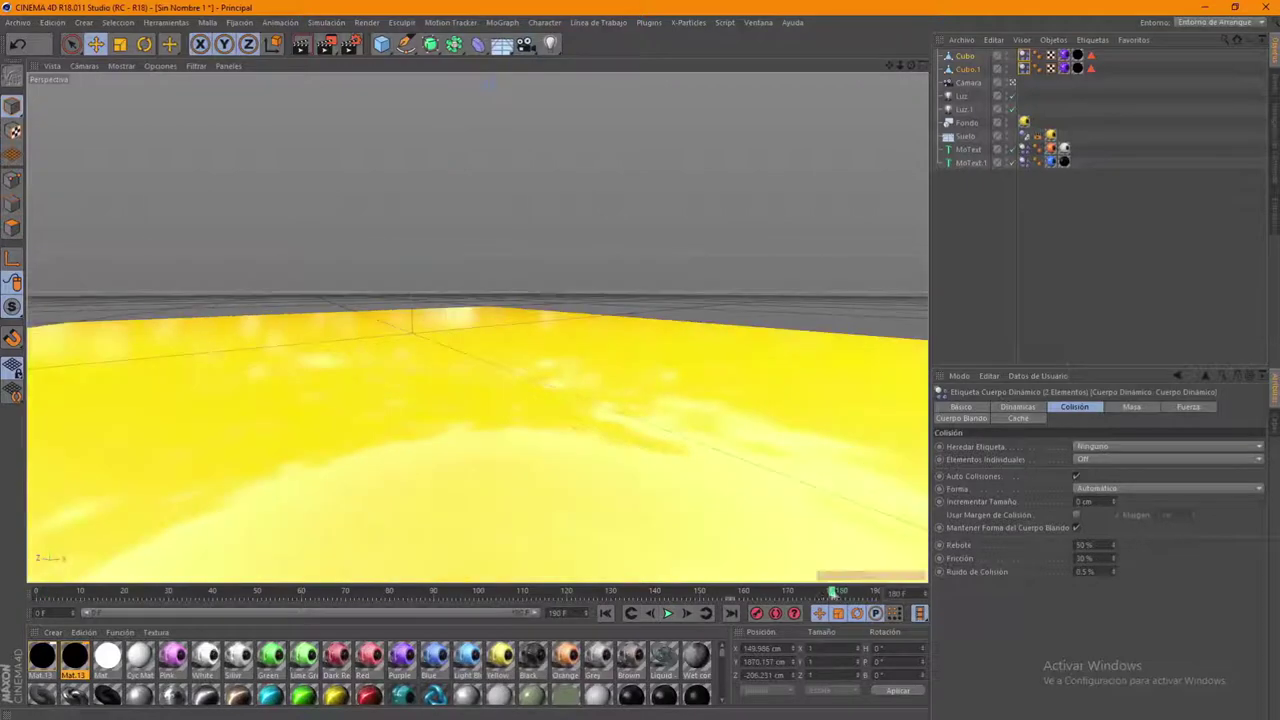
click(606, 613)
click(668, 613)
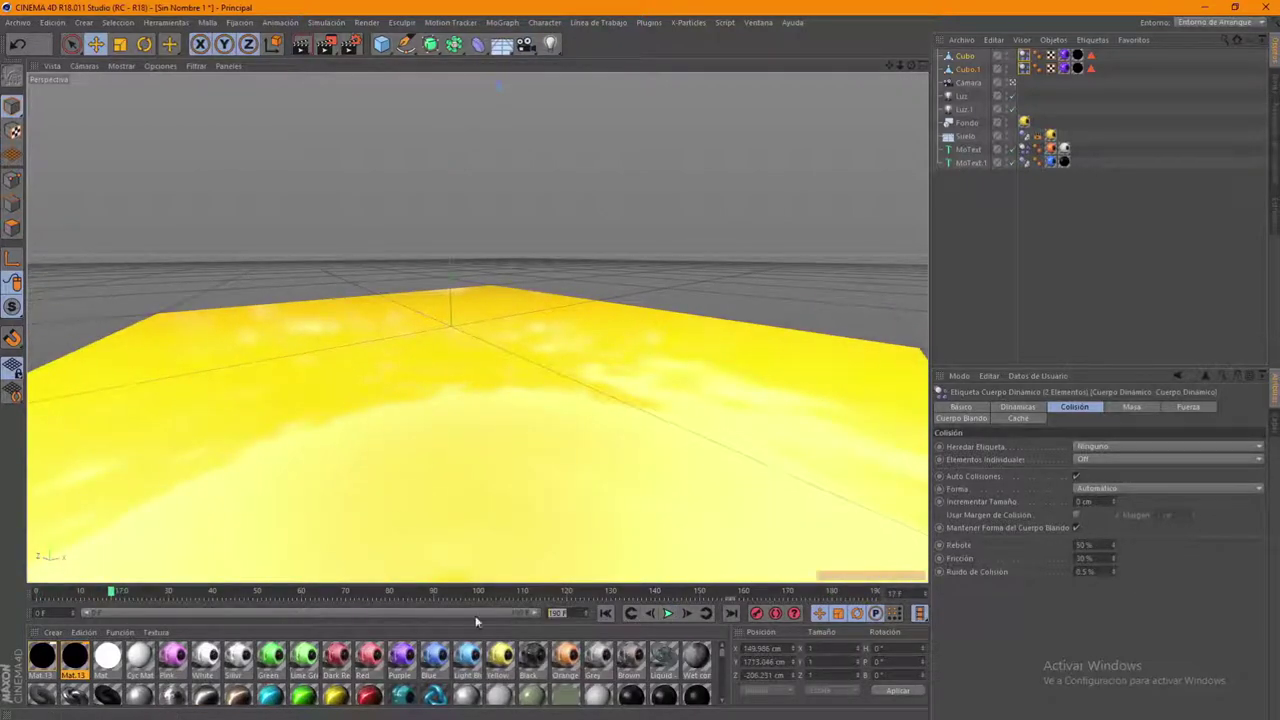
text(200)
Set the preview end to 200 frames and replay the cubes falling, stopping around frame 144
drag(572, 624, 533, 621)
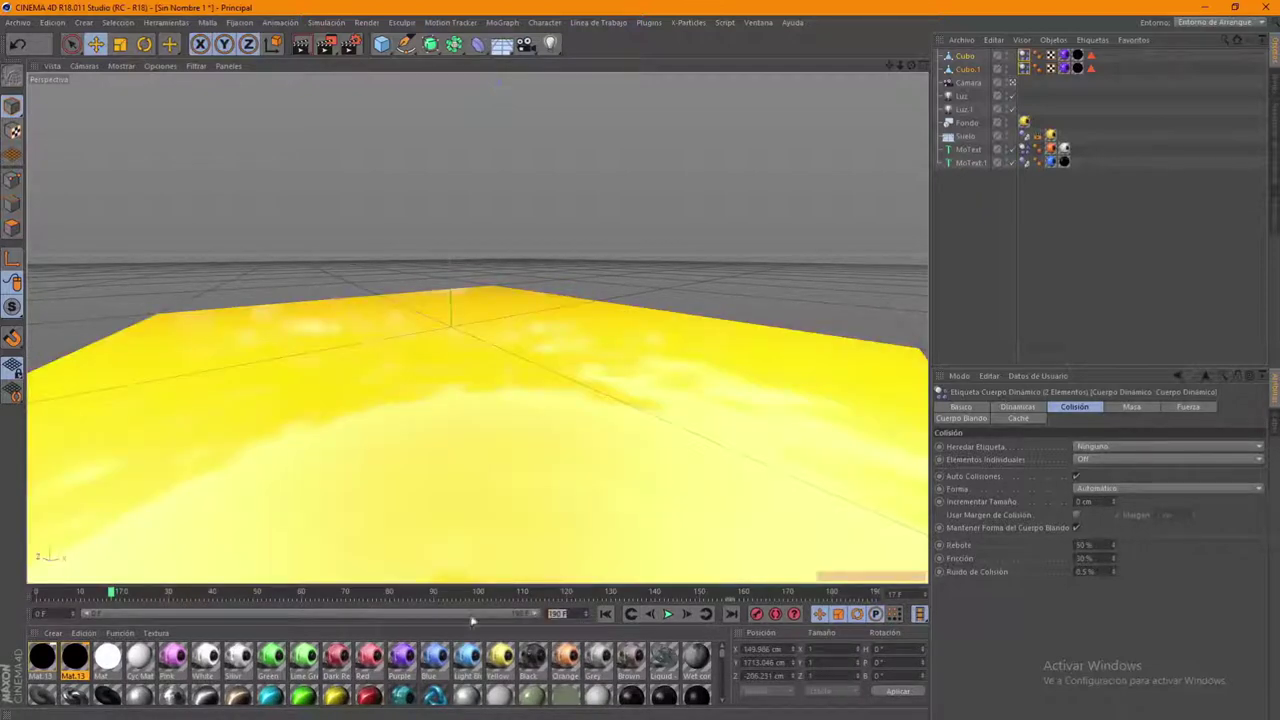
text(00)
key(Return)
click(606, 613)
click(668, 613)
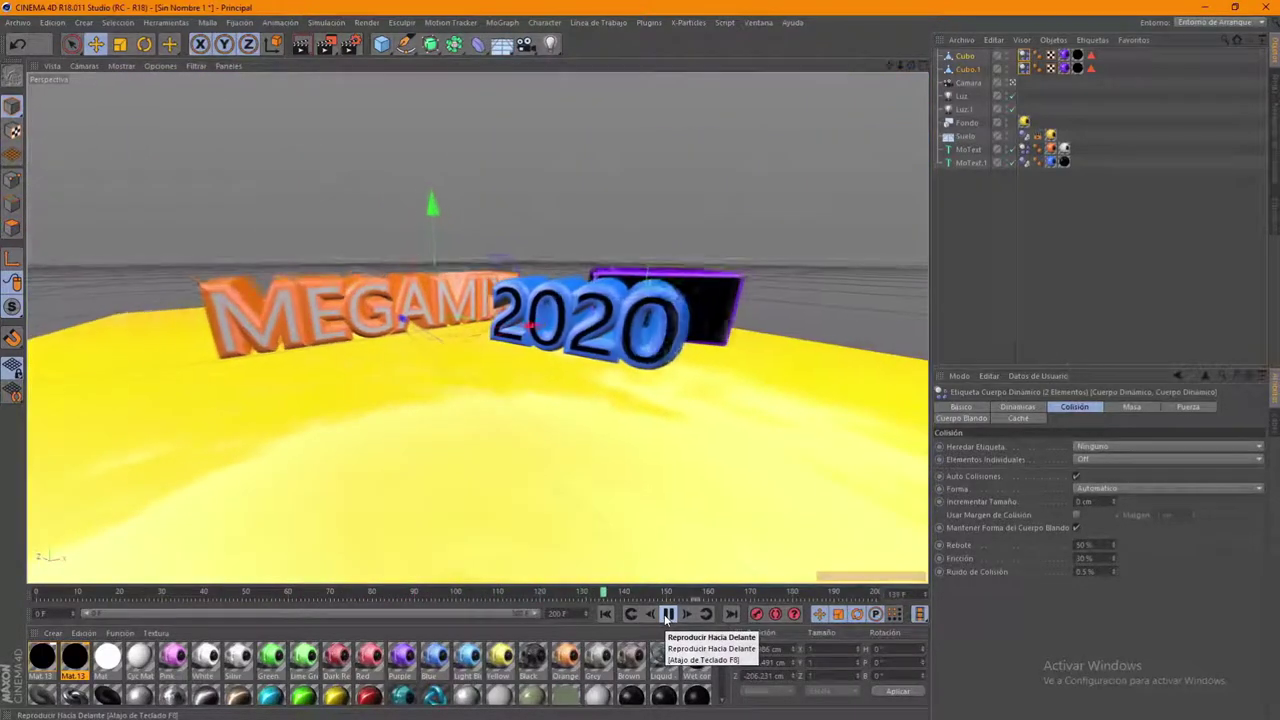
click(667, 614)
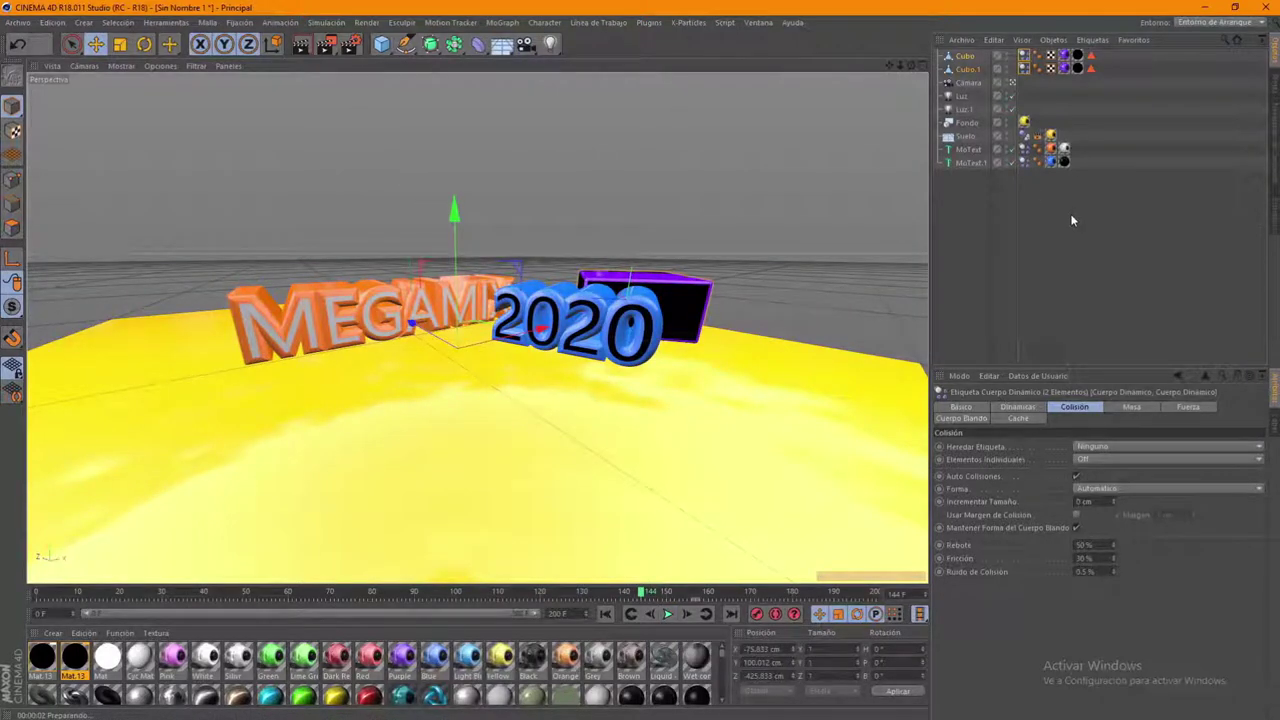
click(302, 47)
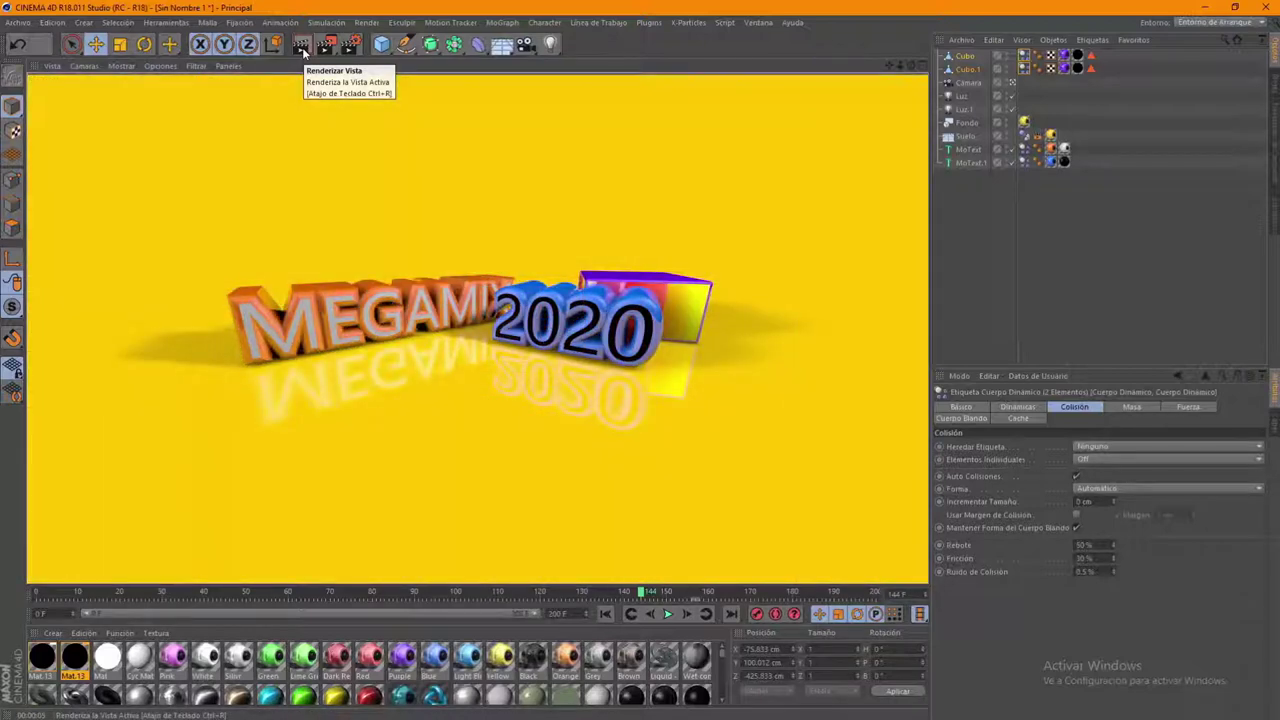
click(968, 69)
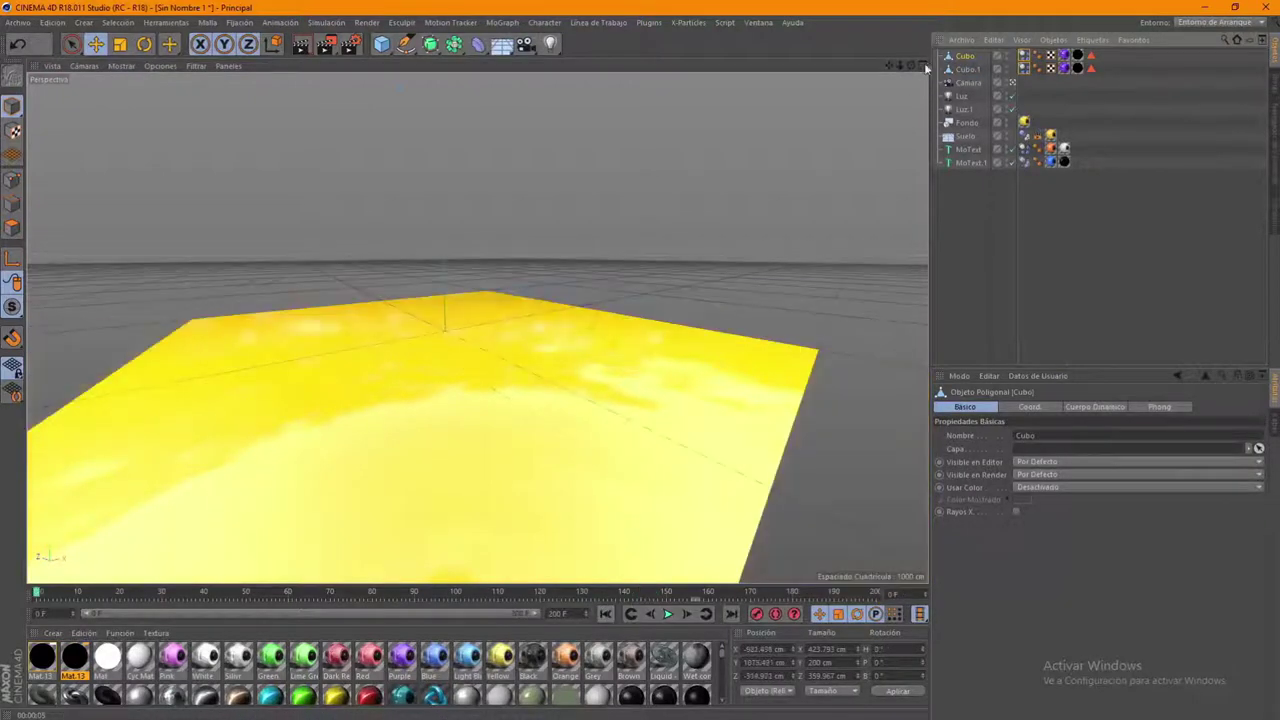
Return to the four-view layout at frame 0 and adjust Cubo.1's height along Y
click(918, 65)
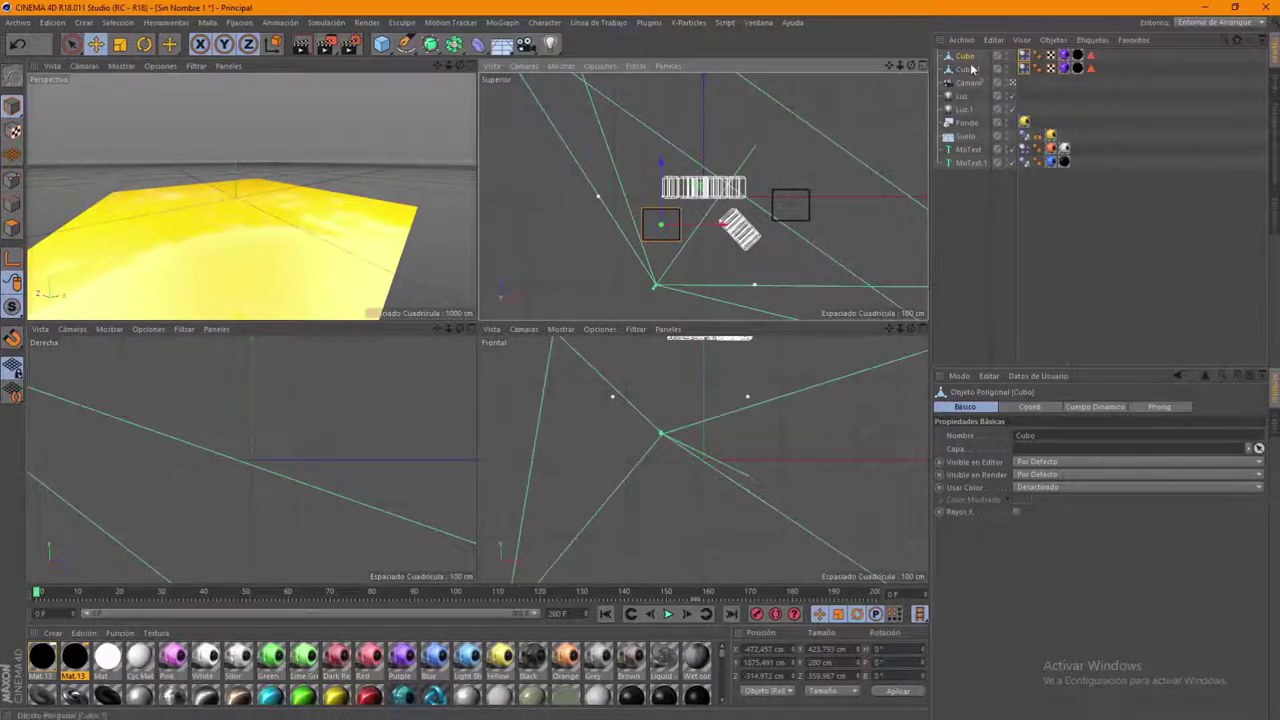
click(791, 206)
drag(790, 147, 795, 160)
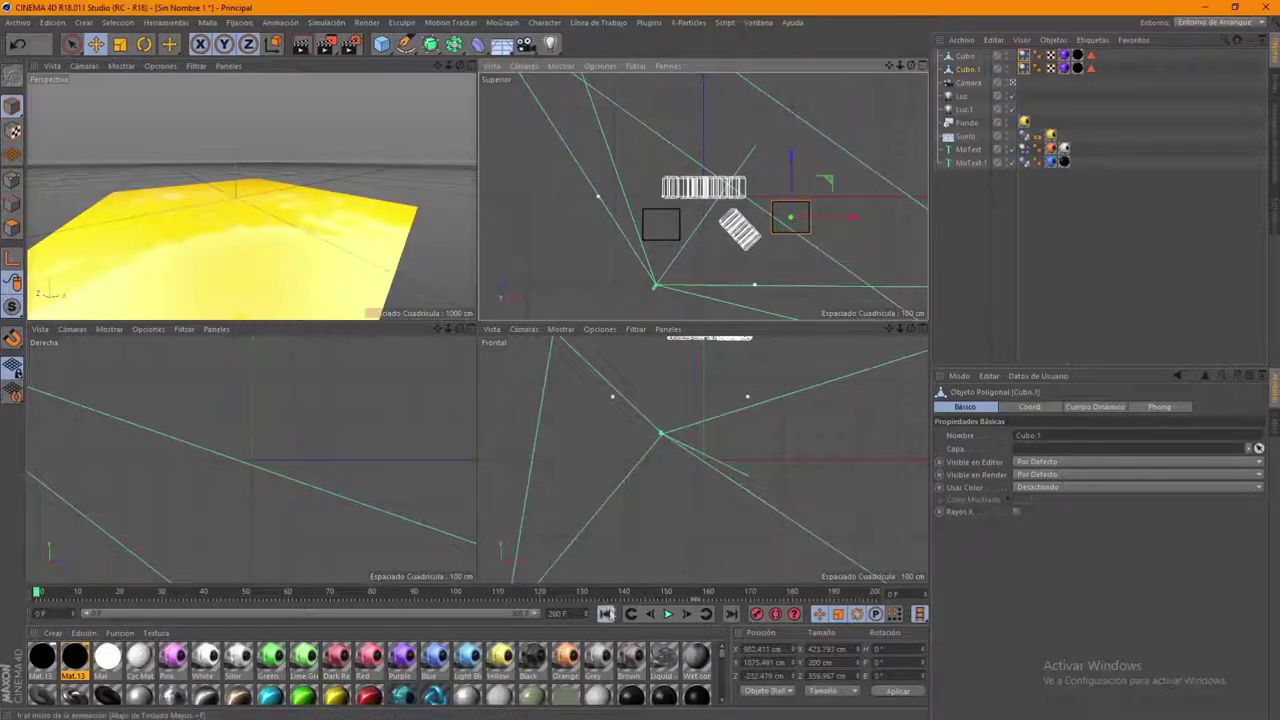
Maximize the Perspective view, preview the animation over the yellow floor, and select the camera
click(472, 66)
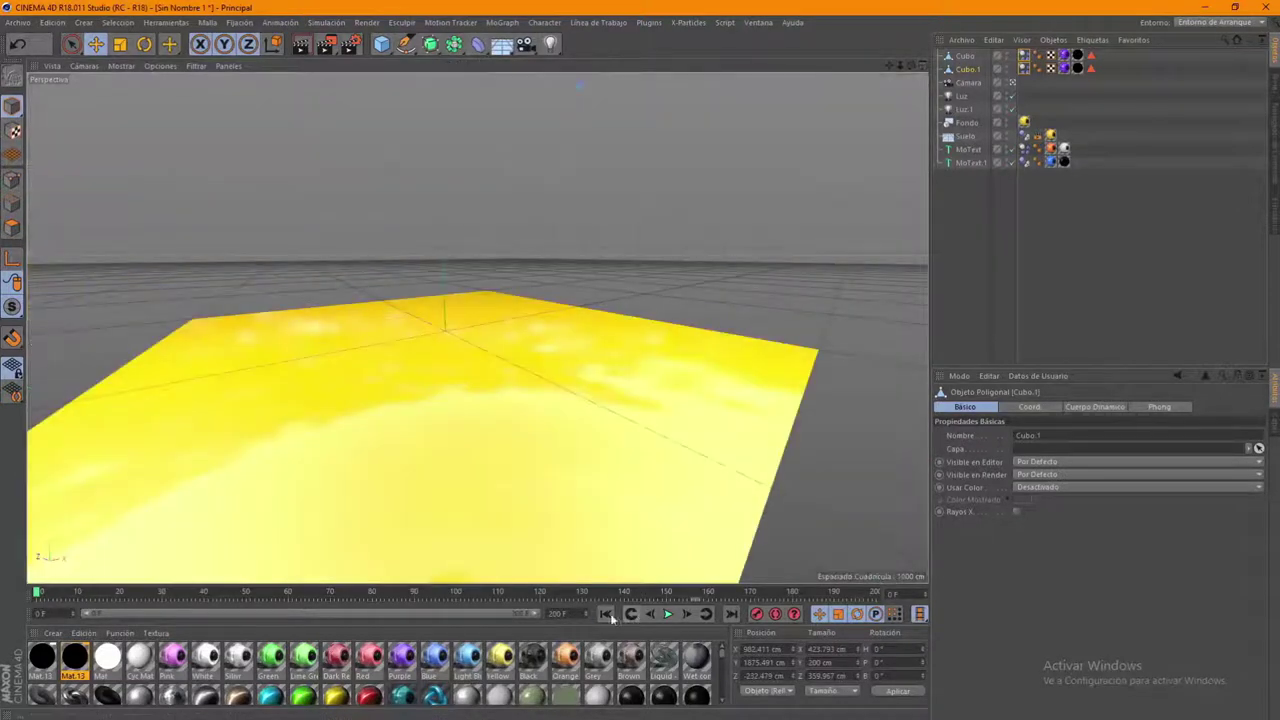
click(668, 614)
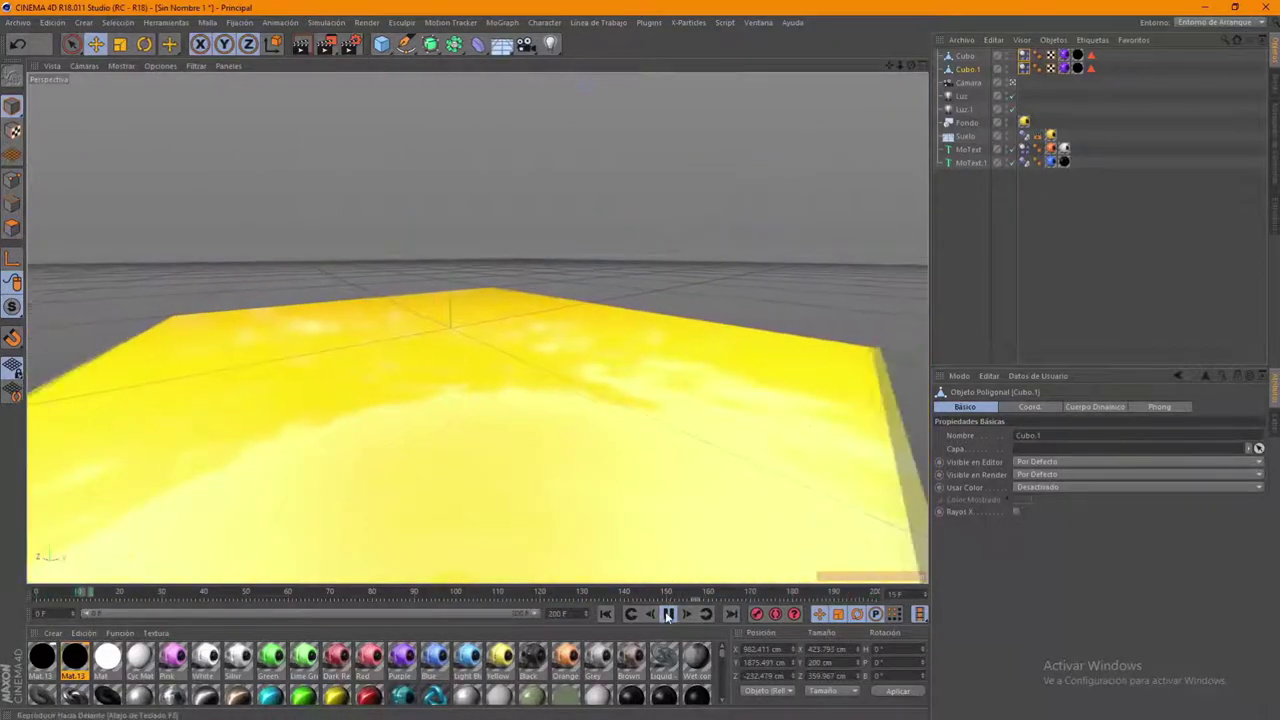
click(668, 614)
click(668, 614)
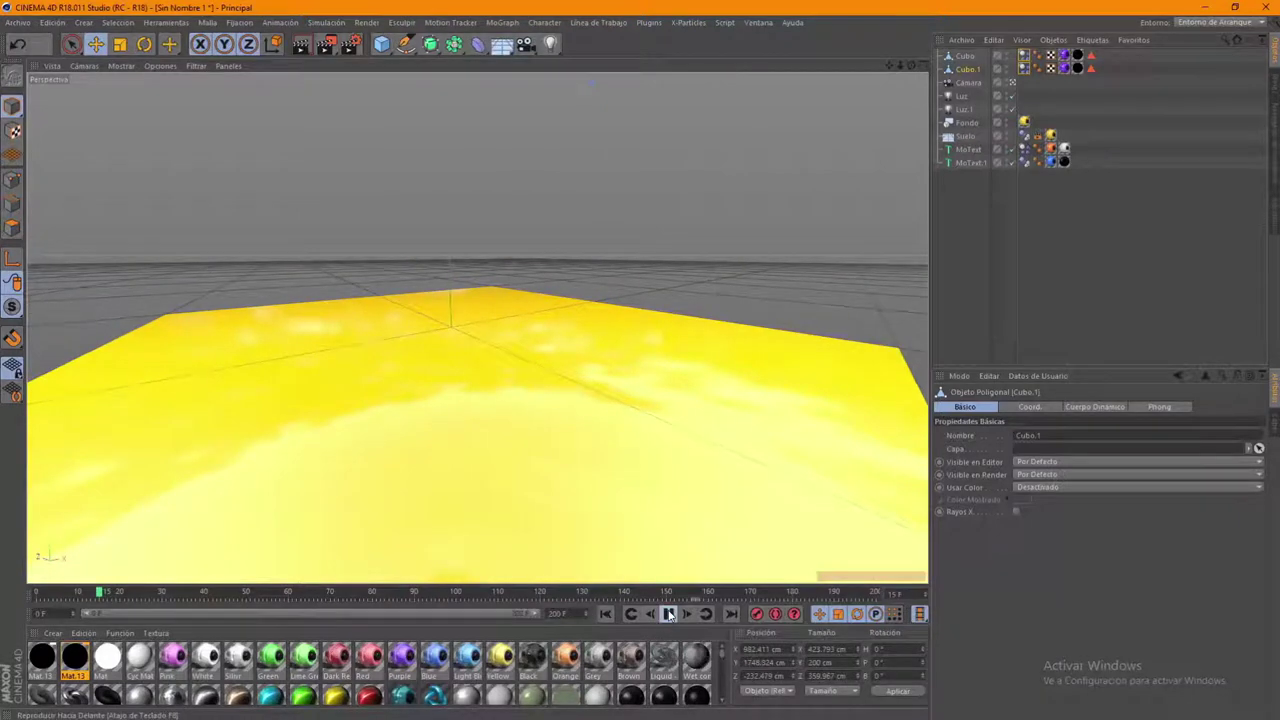
click(968, 82)
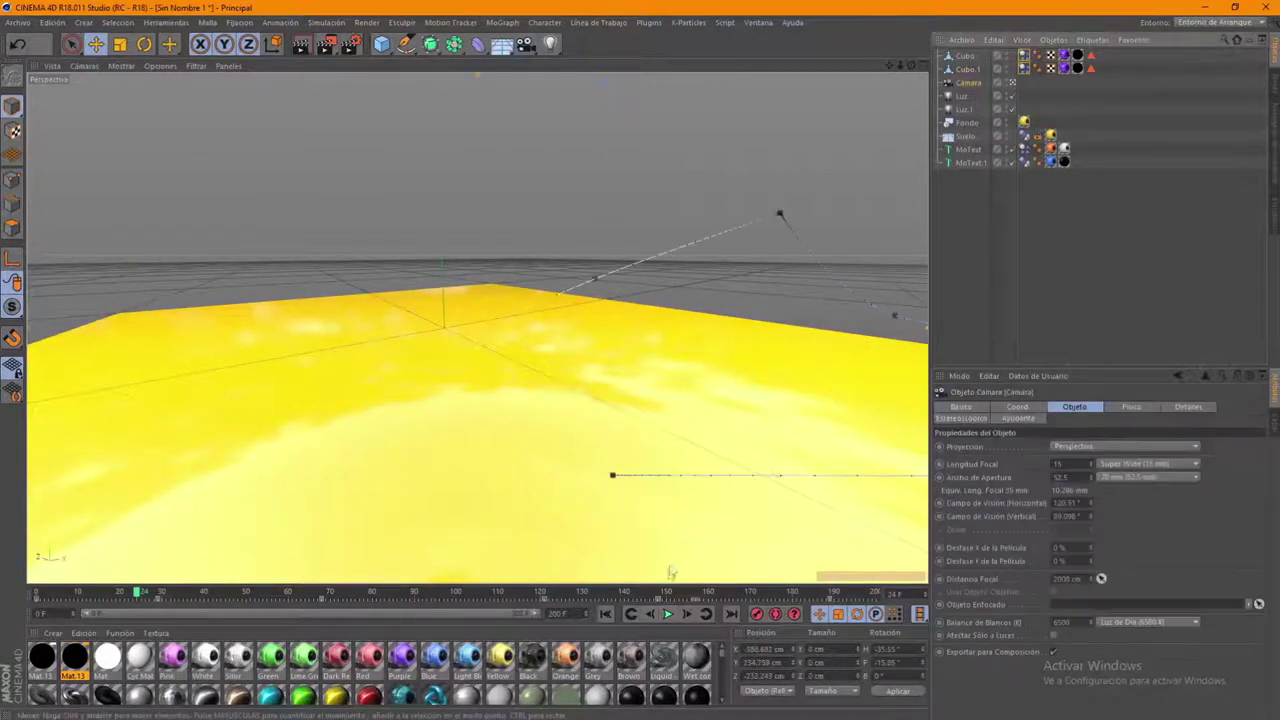
click(605, 614)
click(665, 614)
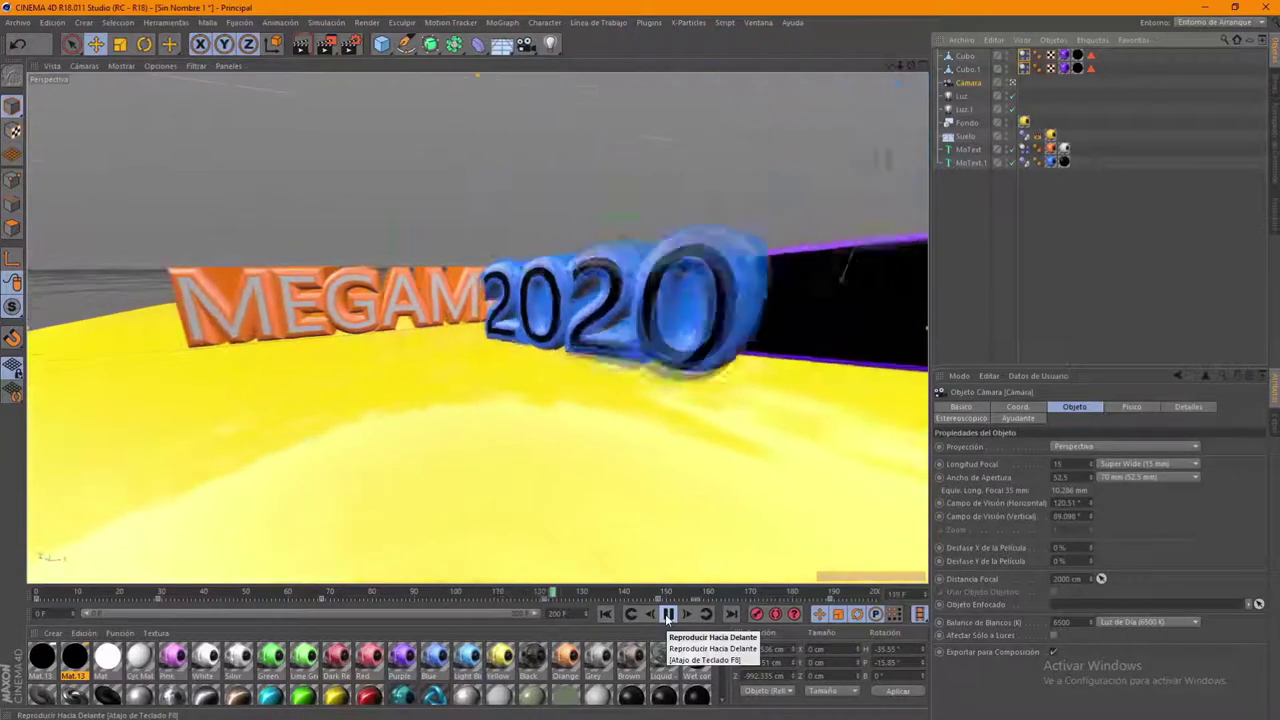
click(668, 614)
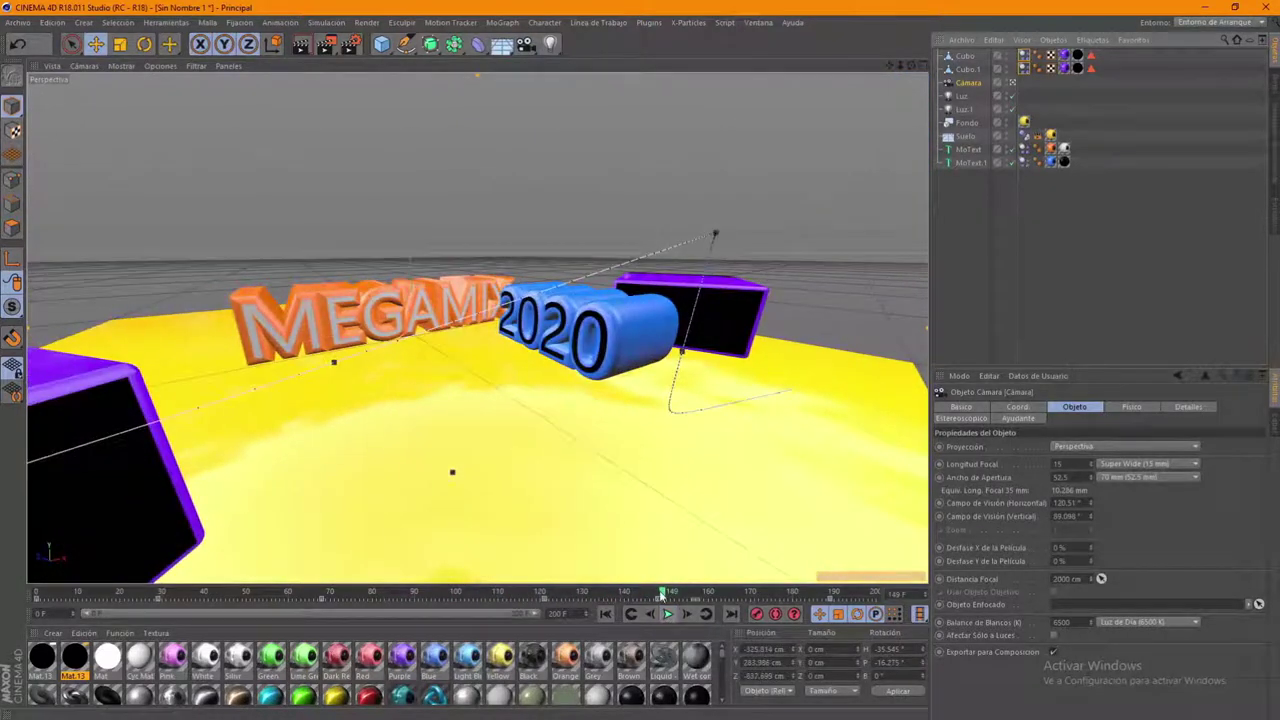
drag(660, 597, 656, 602)
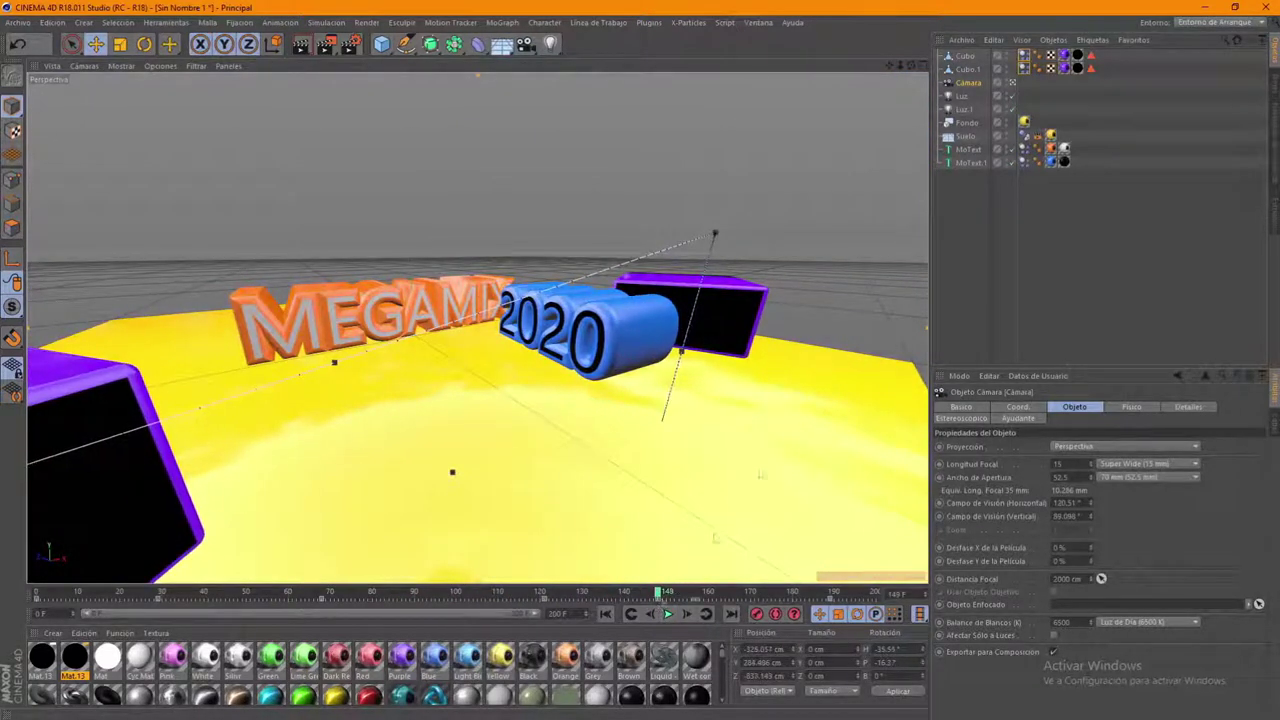
alt+drag(906, 85, 850, 100)
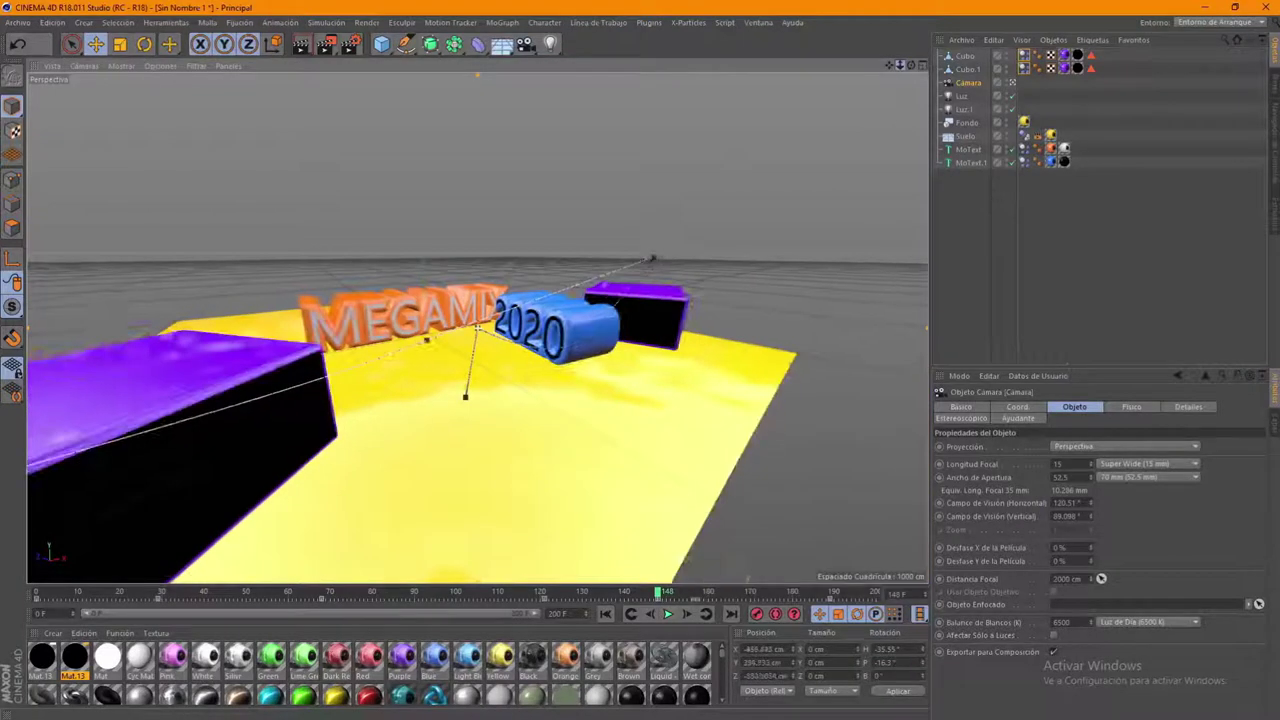
mouse_move(913, 66)
mouse_down()
mouse_move(870, 80)
mouse_move(870, 60)
mouse_up()
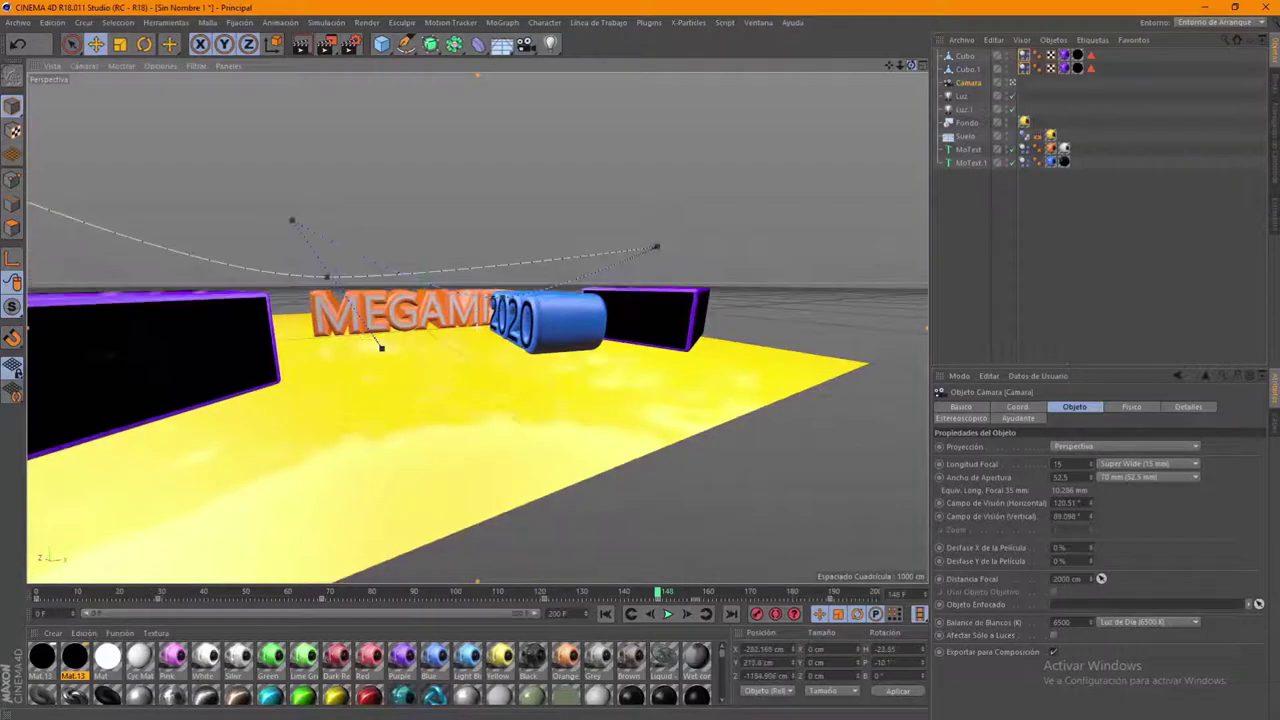
alt+drag(465, 420, 480, 420)
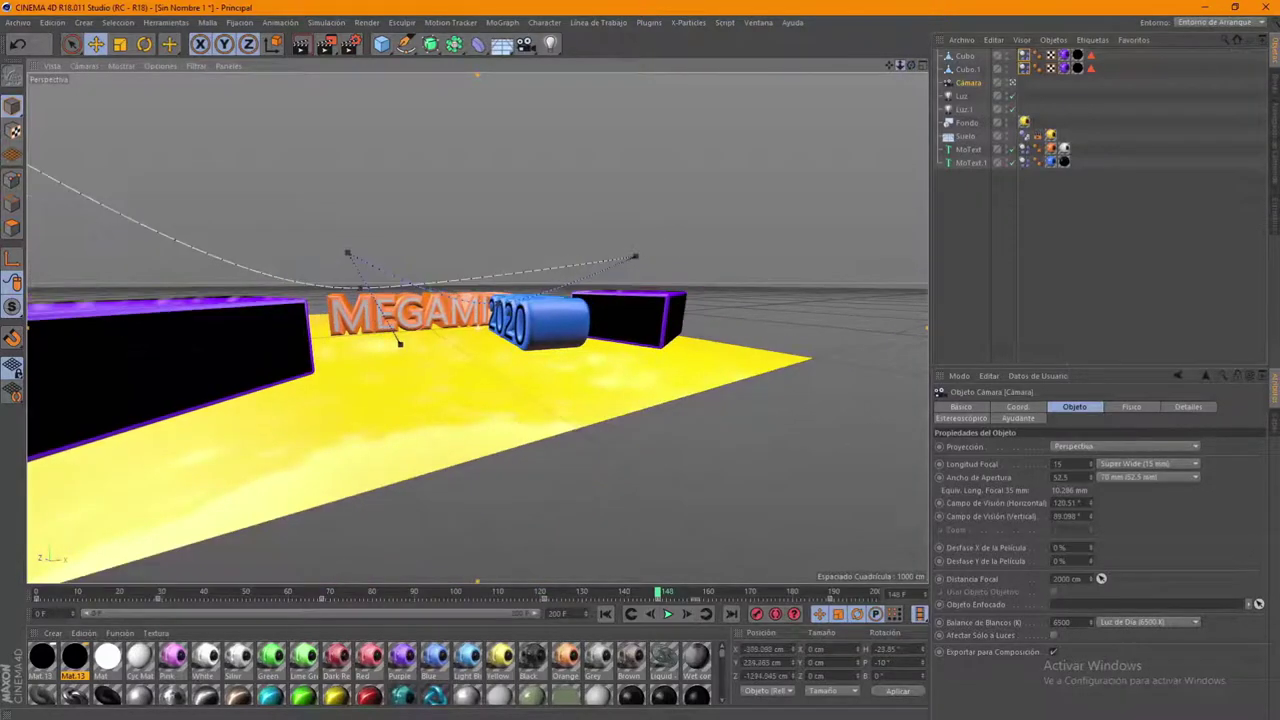
mouse_move(893, 69)
mouse_down()
mouse_move(128, 80)
mouse_move(205, 143)
mouse_up()
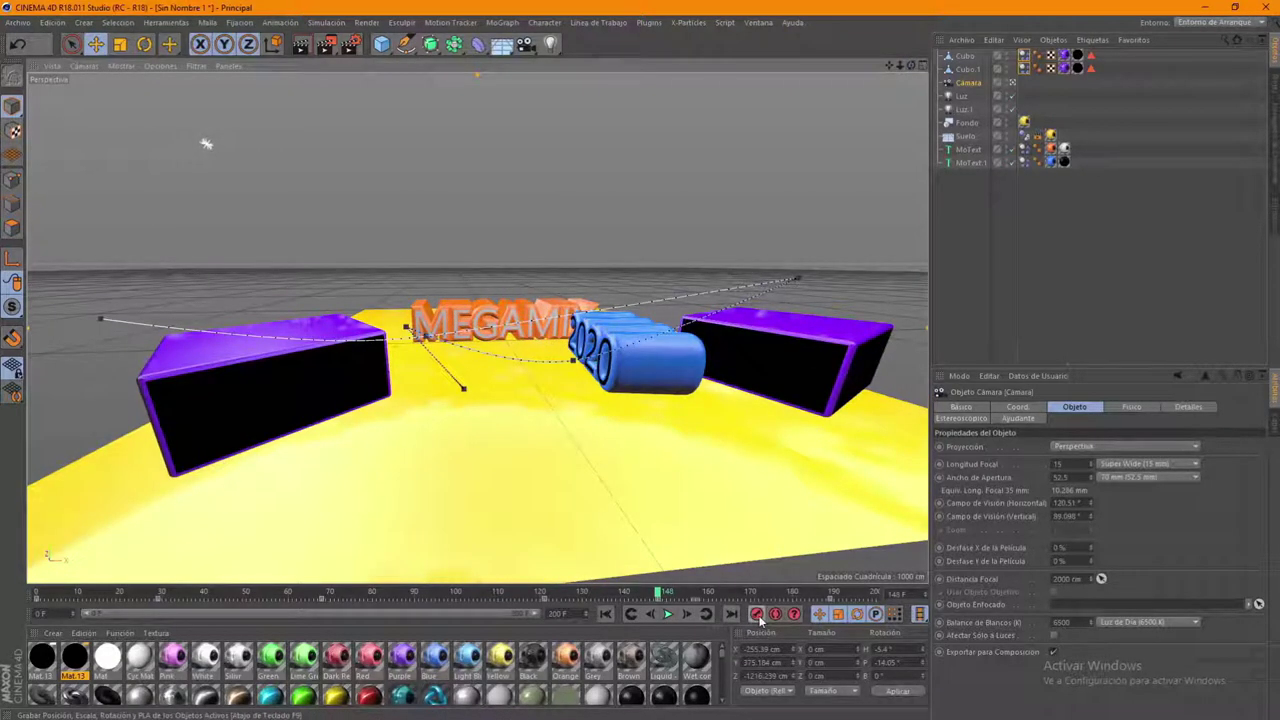
mouse_move(666, 598)
mouse_down()
mouse_move(824, 598)
mouse_move(829, 613)
mouse_up()
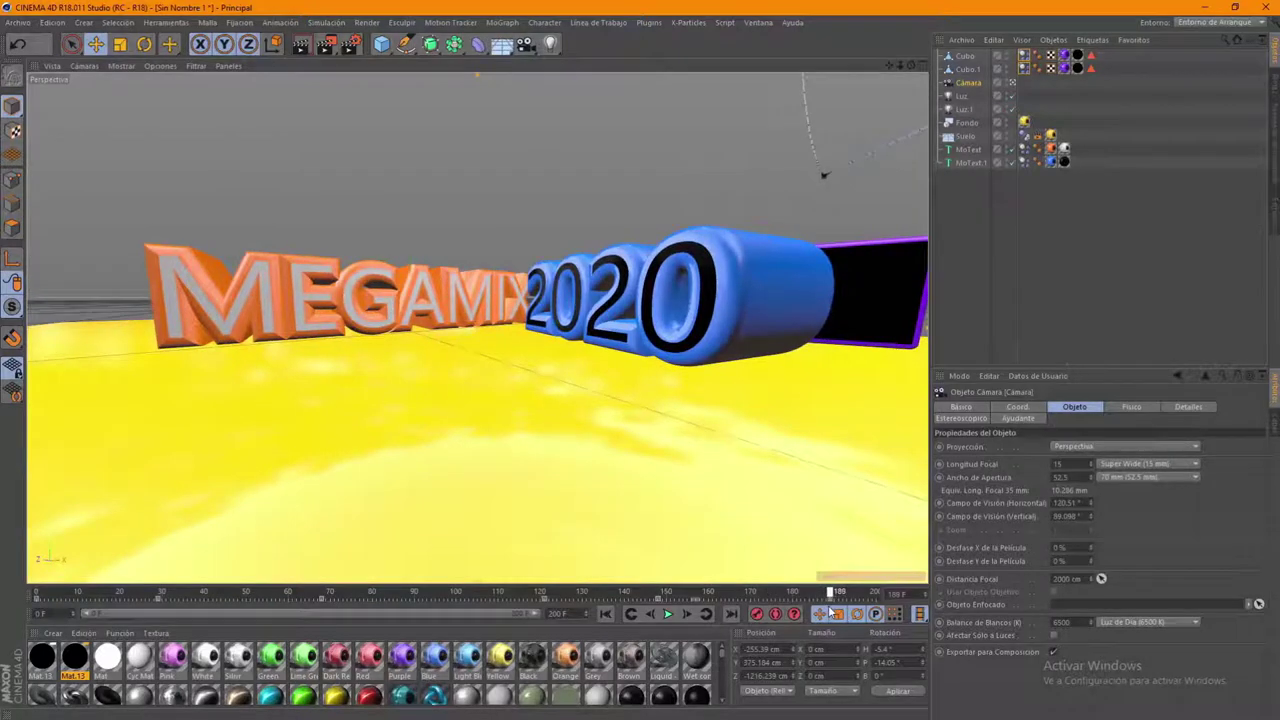
drag(900, 66, 927, 112)
drag(903, 70, 905, 74)
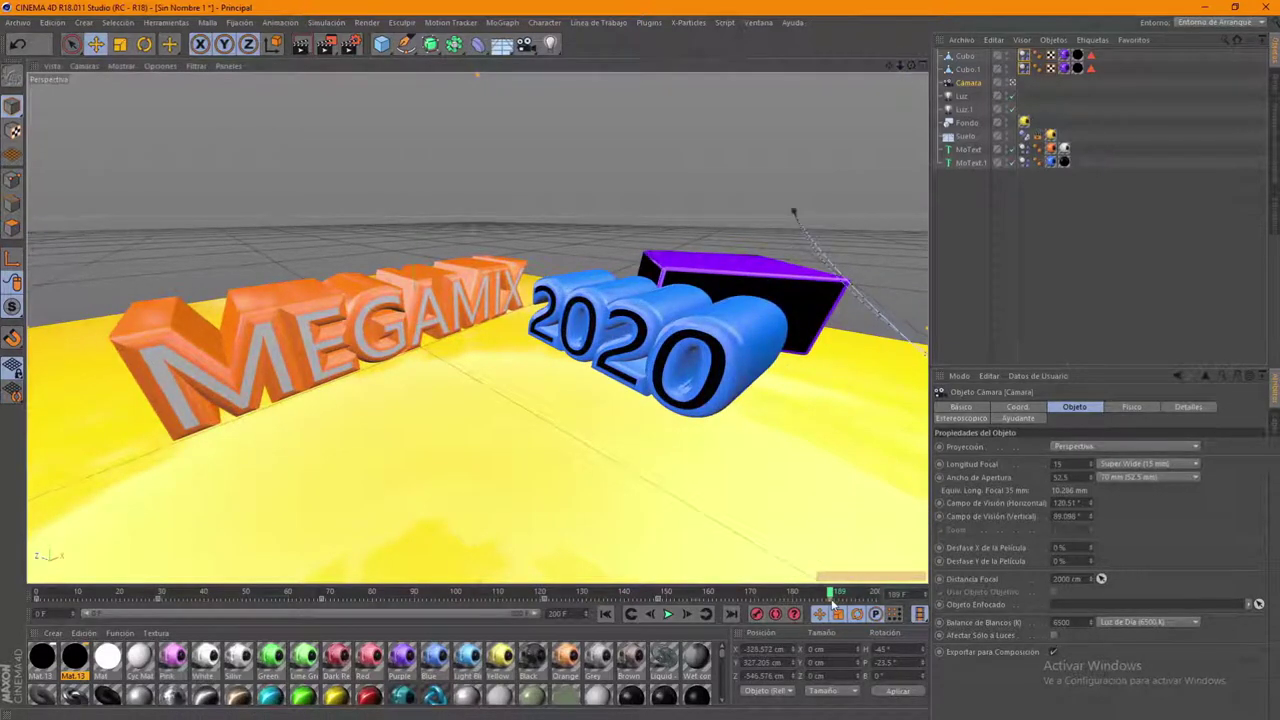
click(837, 606)
click(605, 615)
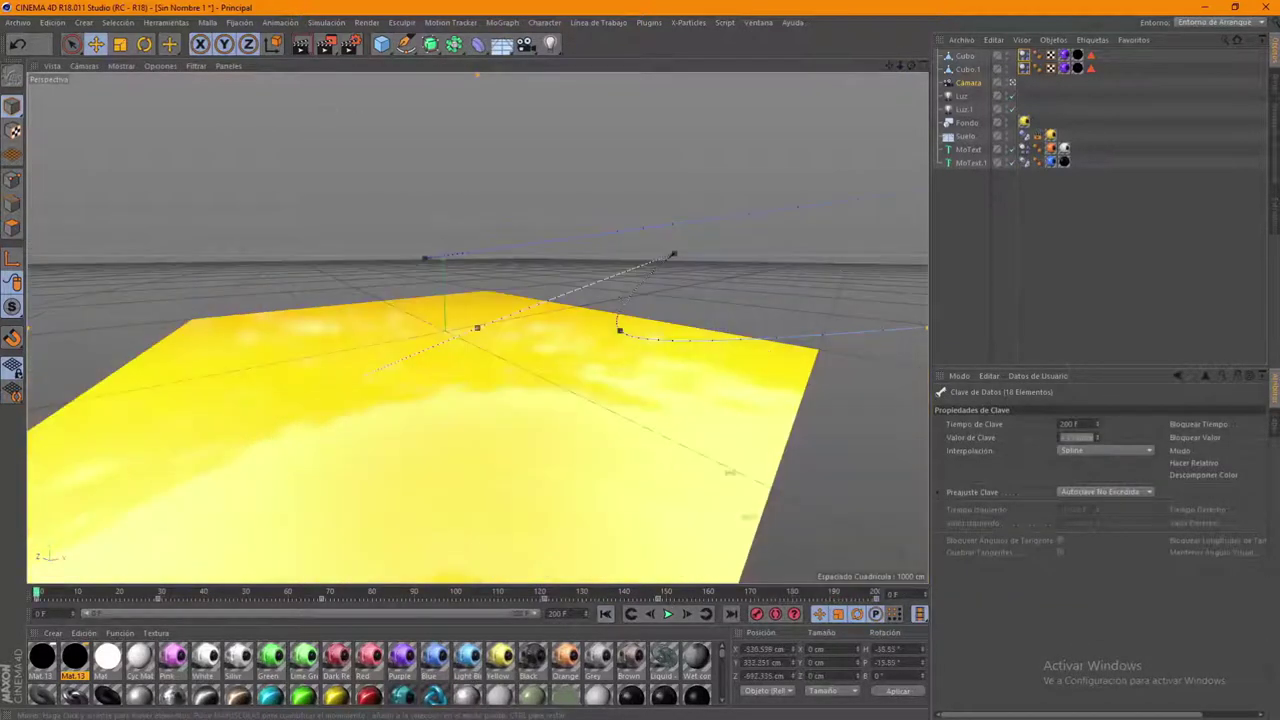
Preview the animation once and scroll through the Material Manager
click(666, 615)
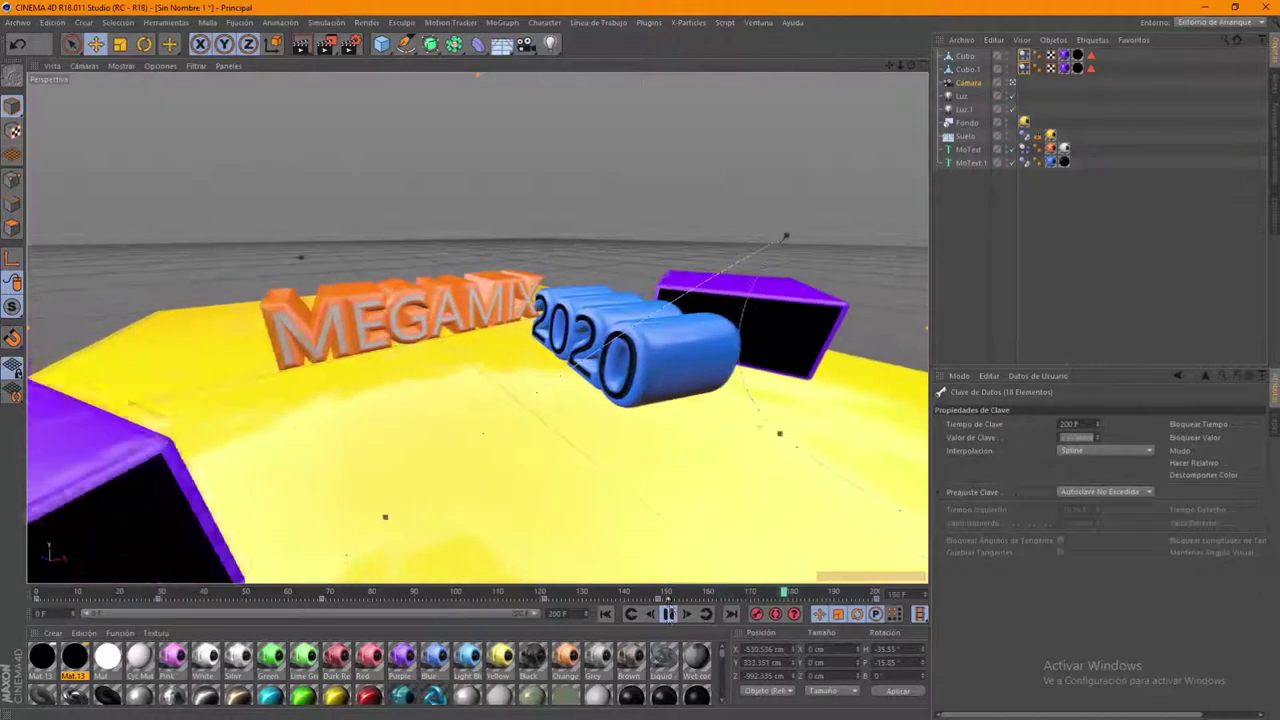
click(669, 613)
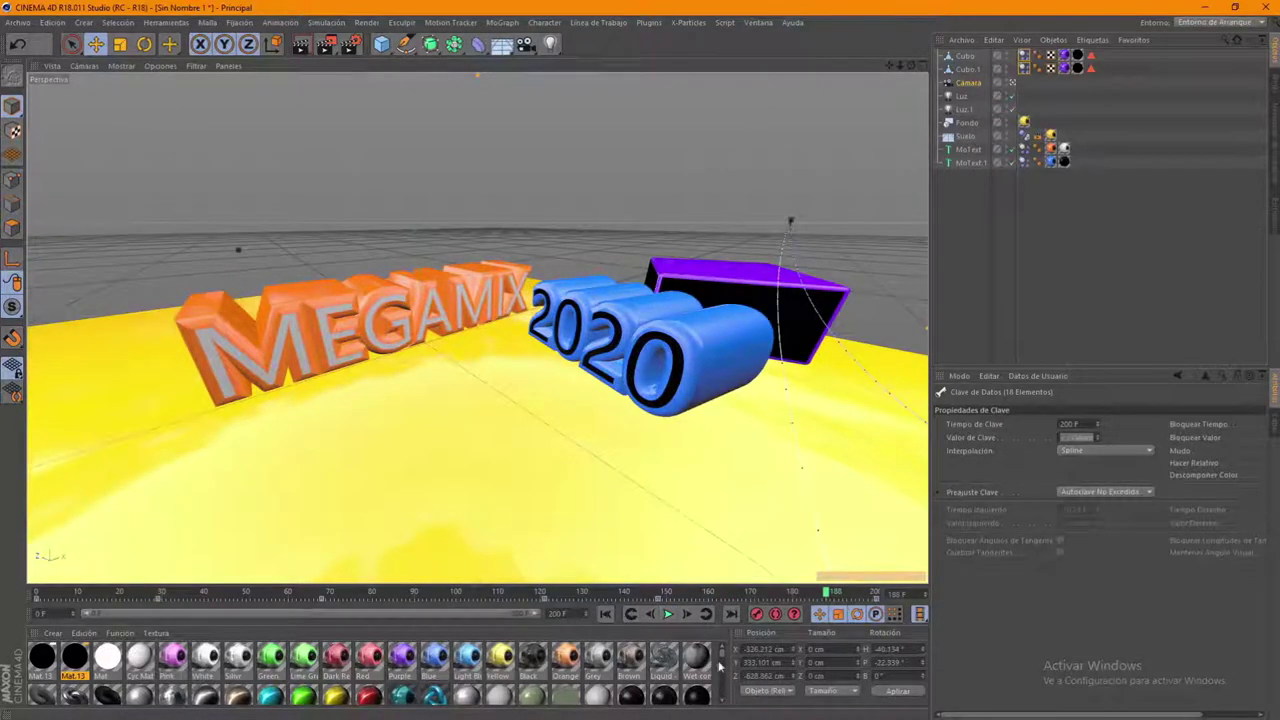
scroll(719, 666, down, 3)
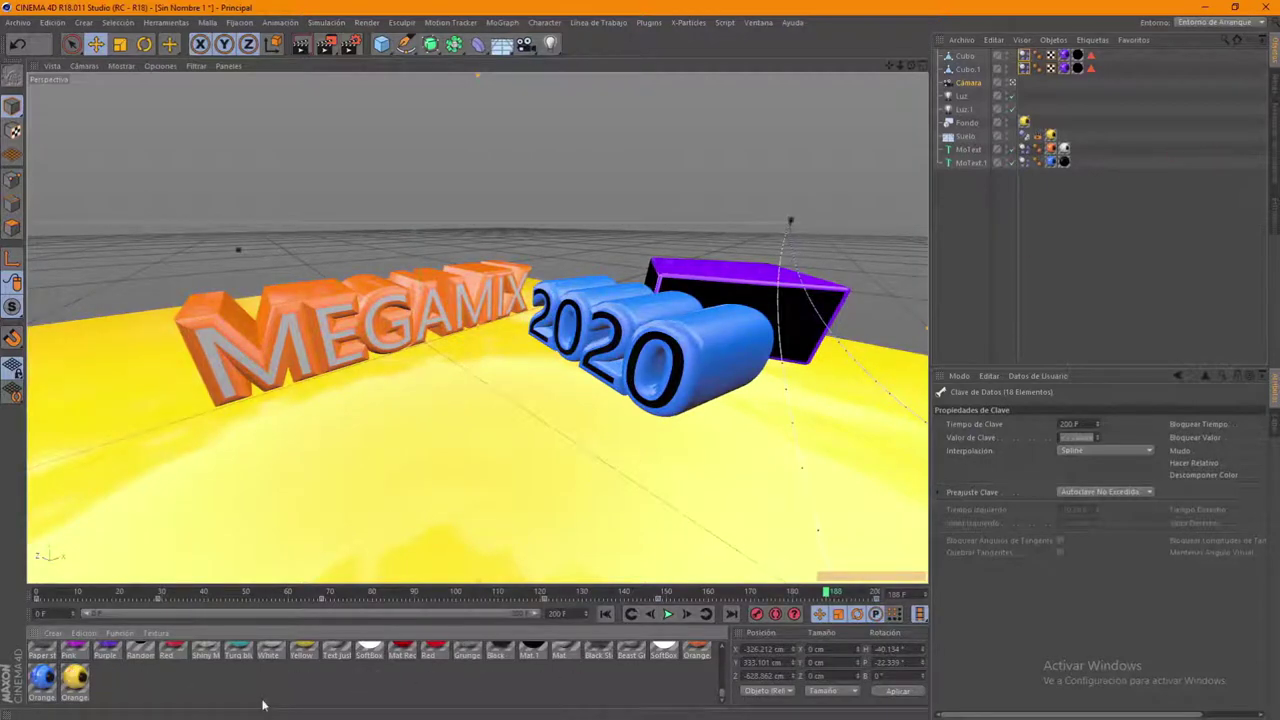
scroll(268, 690, up, 2)
scroll(278, 690, up, 2)
scroll(312, 687, up, 1)
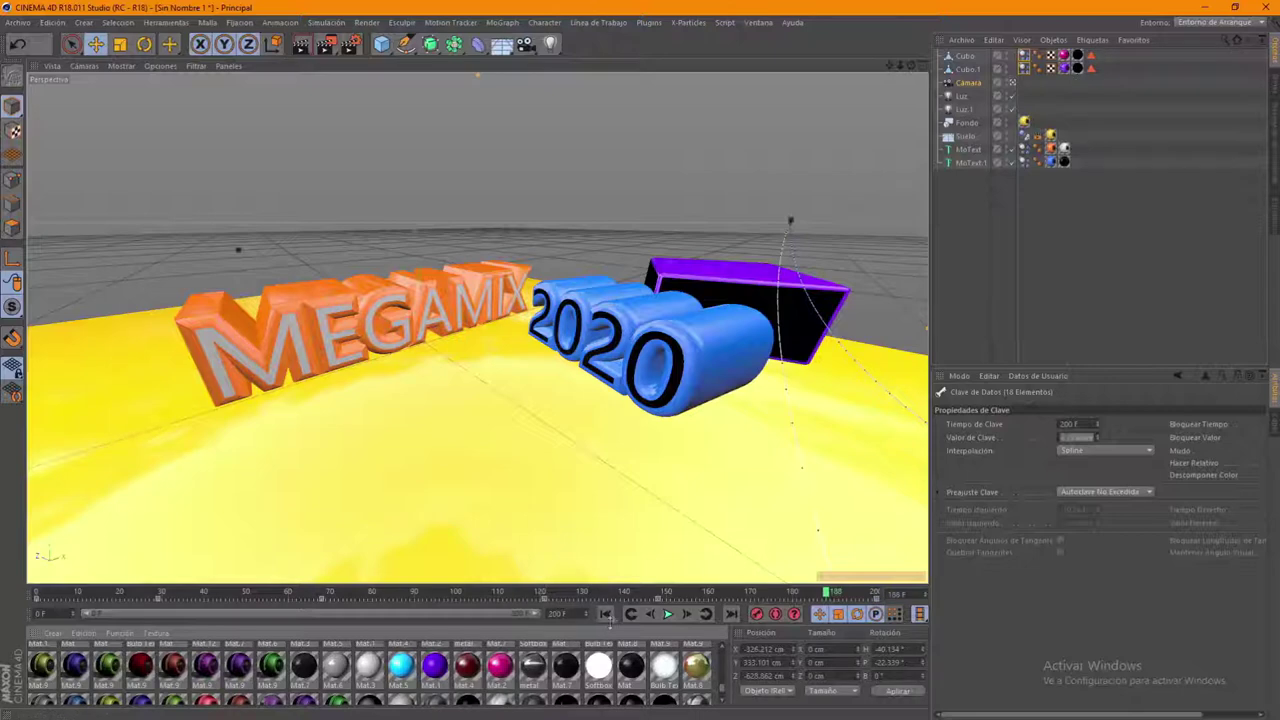
Replay the camera animation from the start and rewind to frame 0
click(605, 614)
click(668, 614)
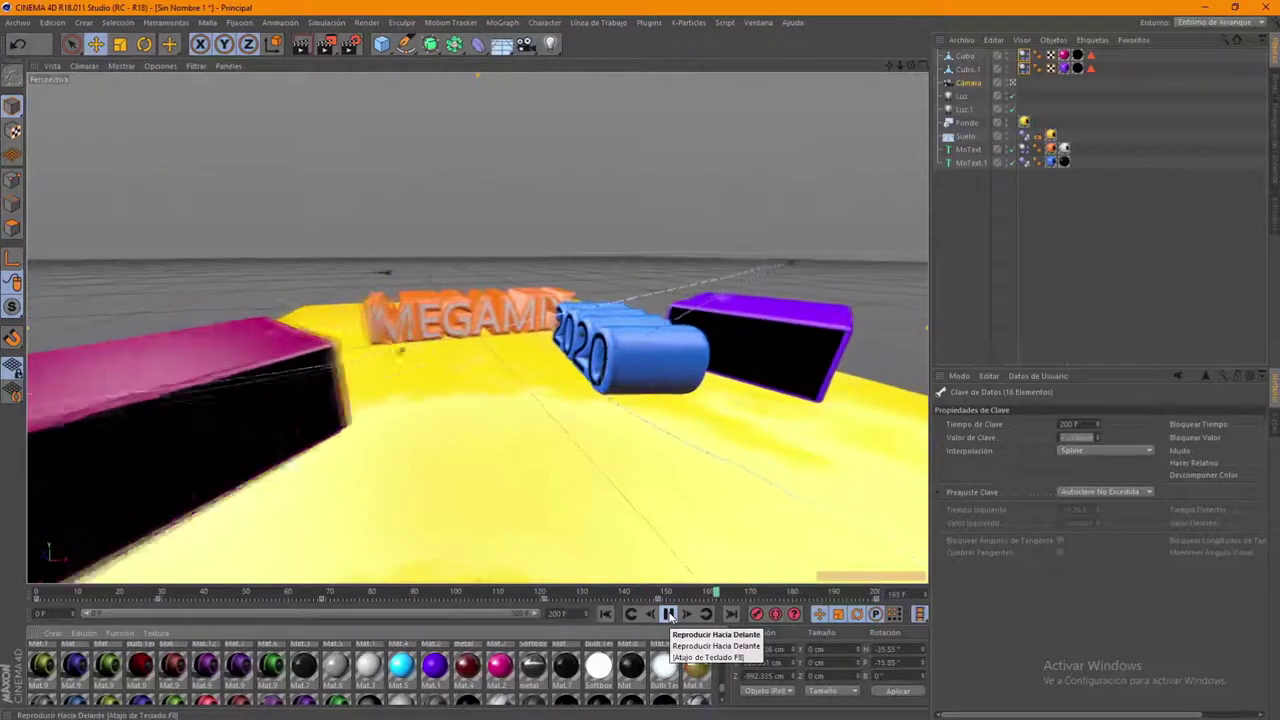
click(669, 614)
click(607, 615)
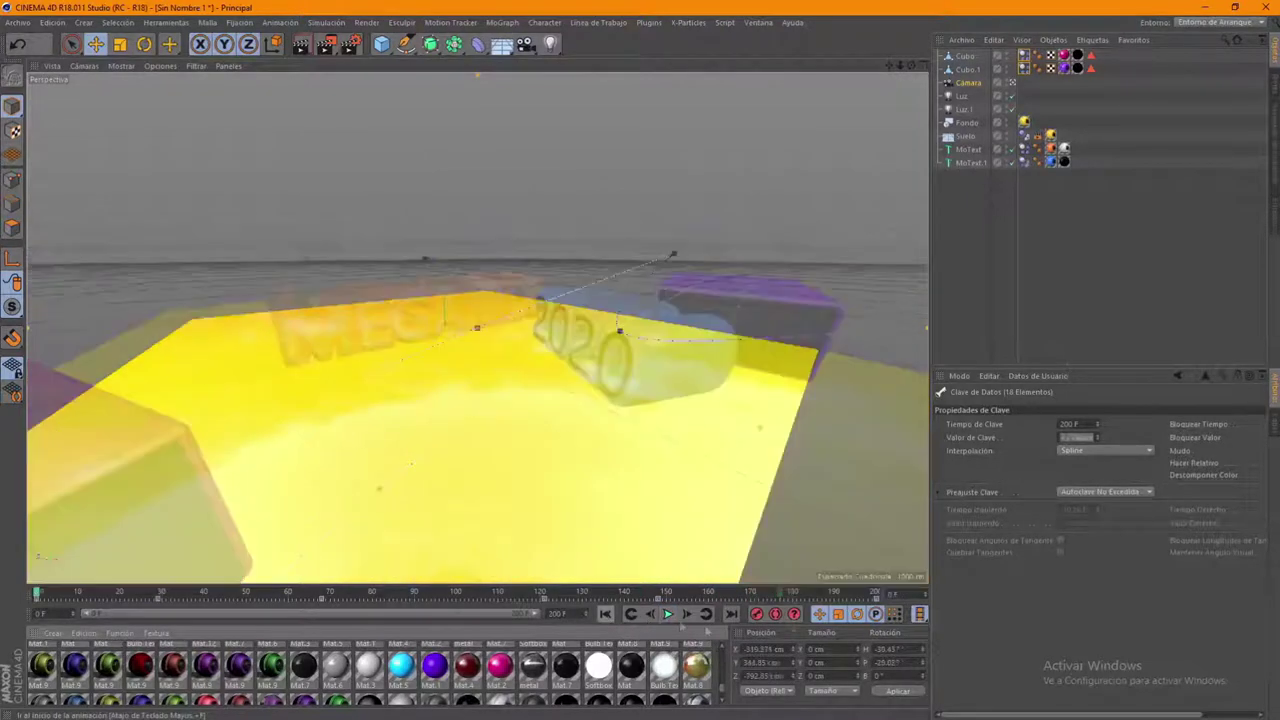
click(353, 47)
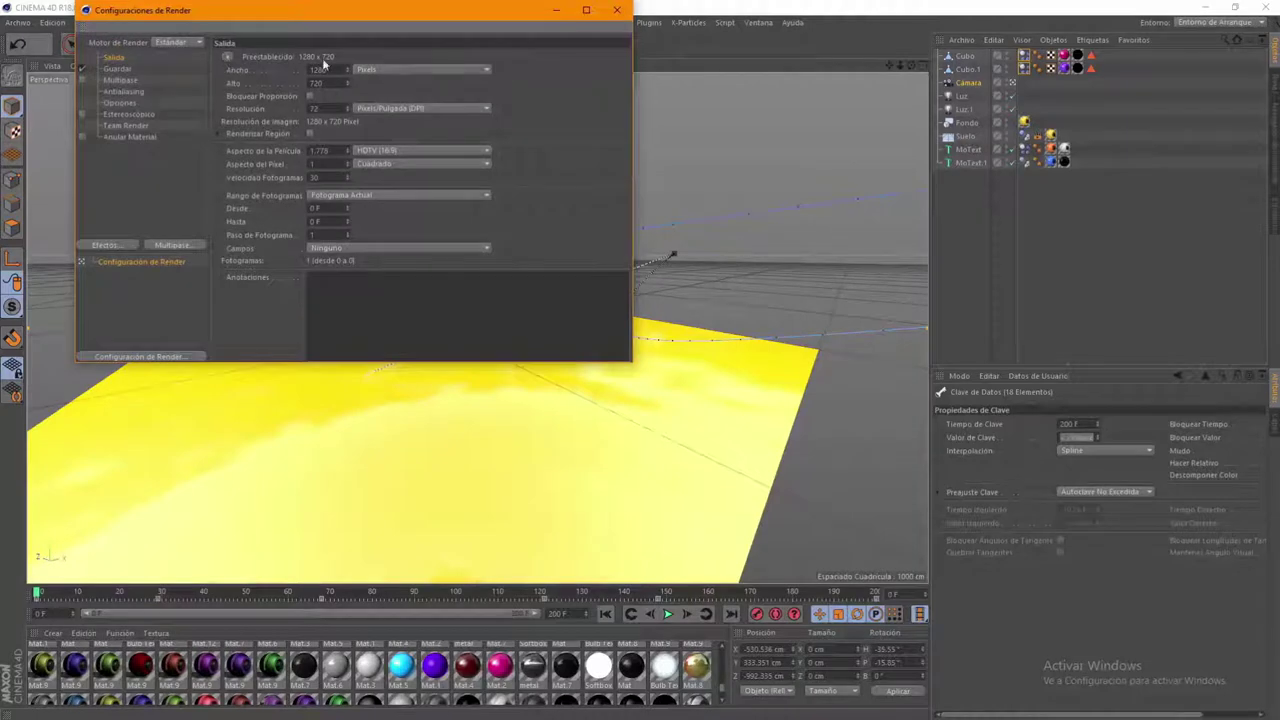
Set the frame range to all frames, add Ambient Occlusion, and choose the save location
click(385, 196)
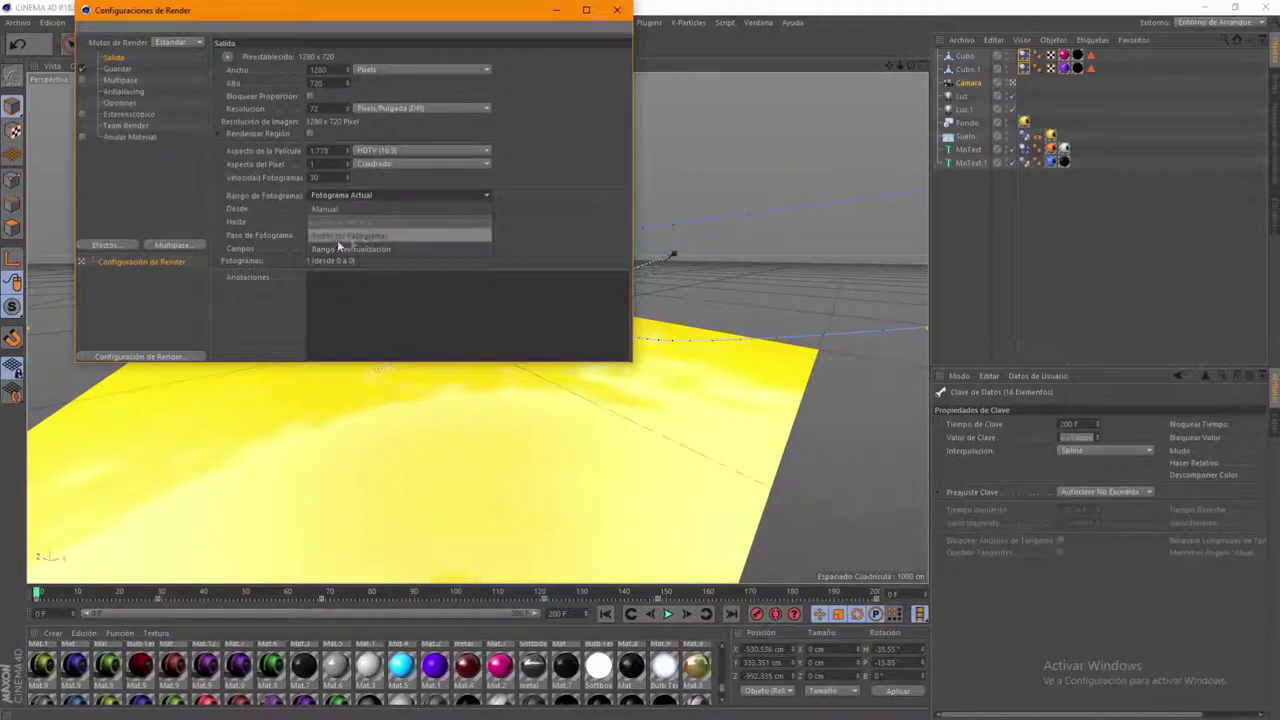
click(357, 238)
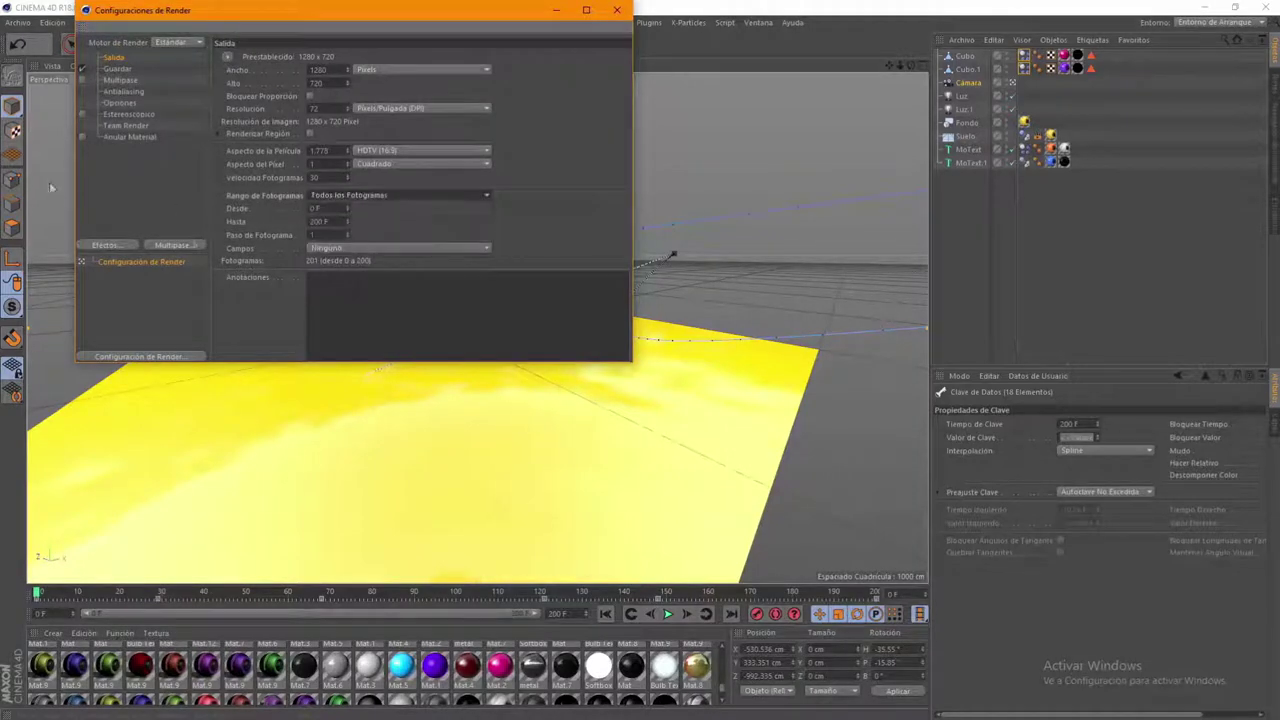
click(125, 248)
click(175, 622)
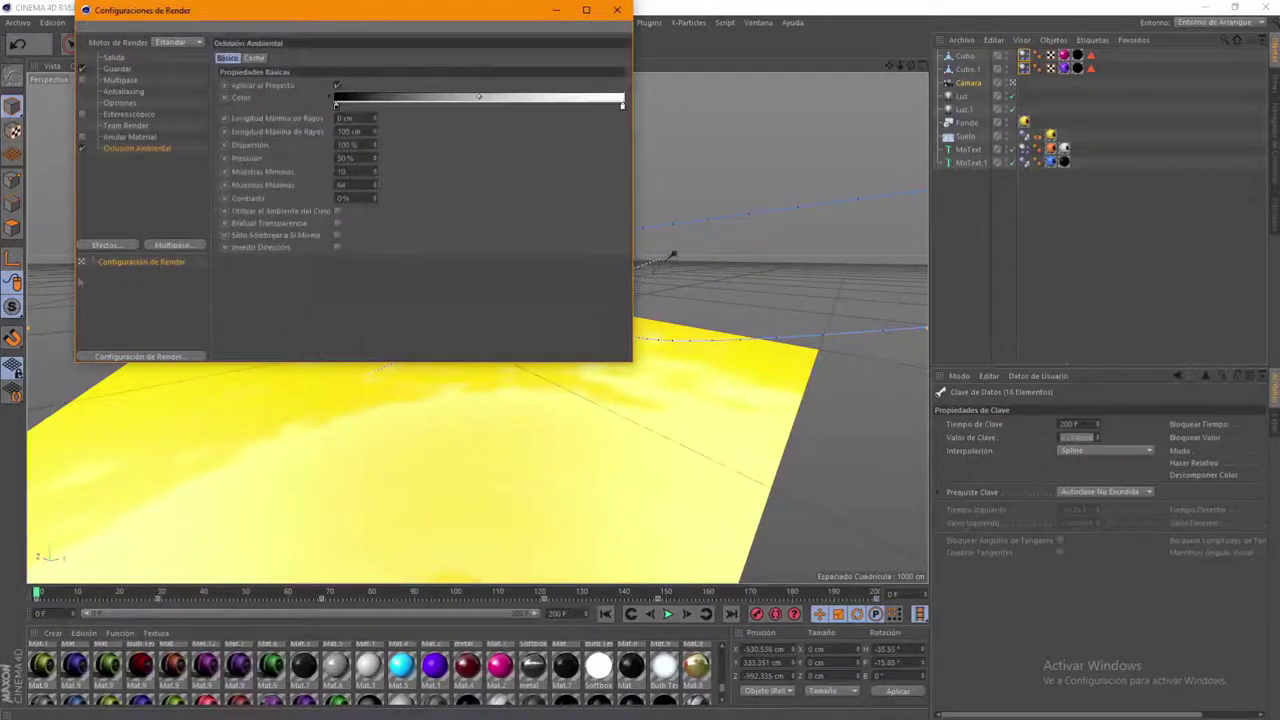
click(123, 67)
click(596, 83)
text(ZZZZ DEMO)
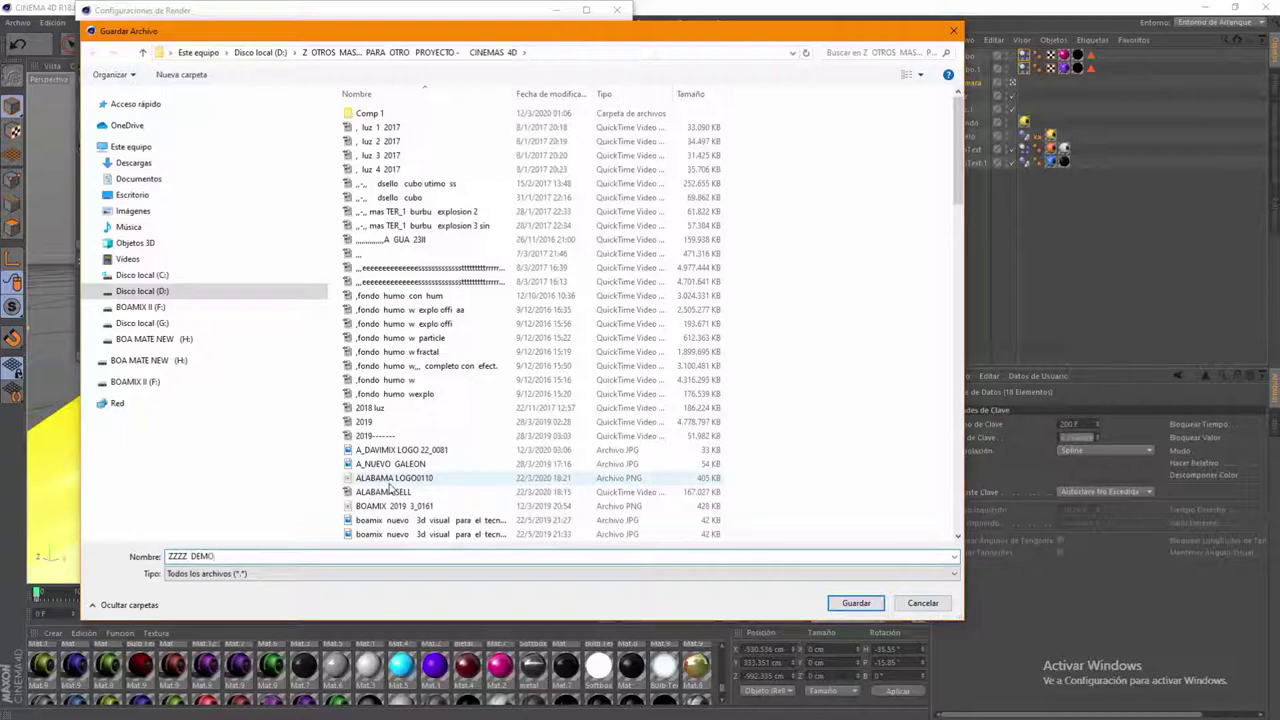
Save the render as a QuickTime movie named 'ZZZZ DEMO 1' and close Render Settings
text(1)
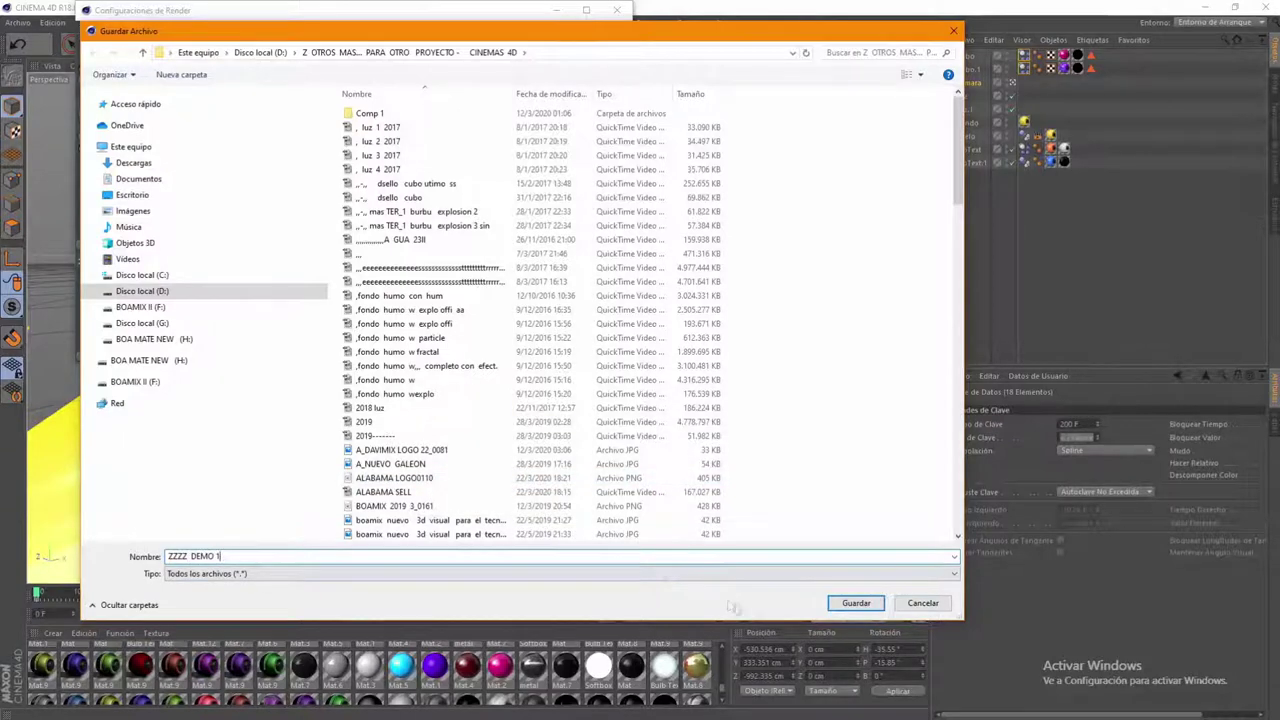
click(851, 604)
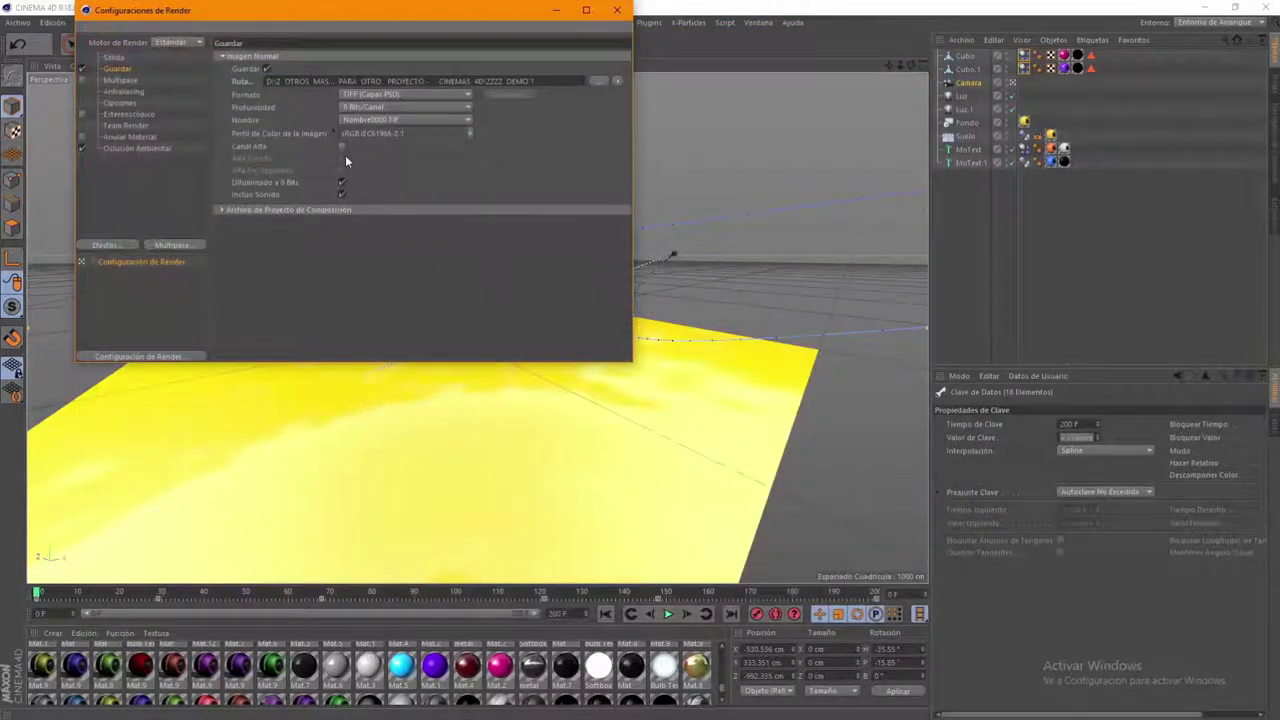
click(462, 96)
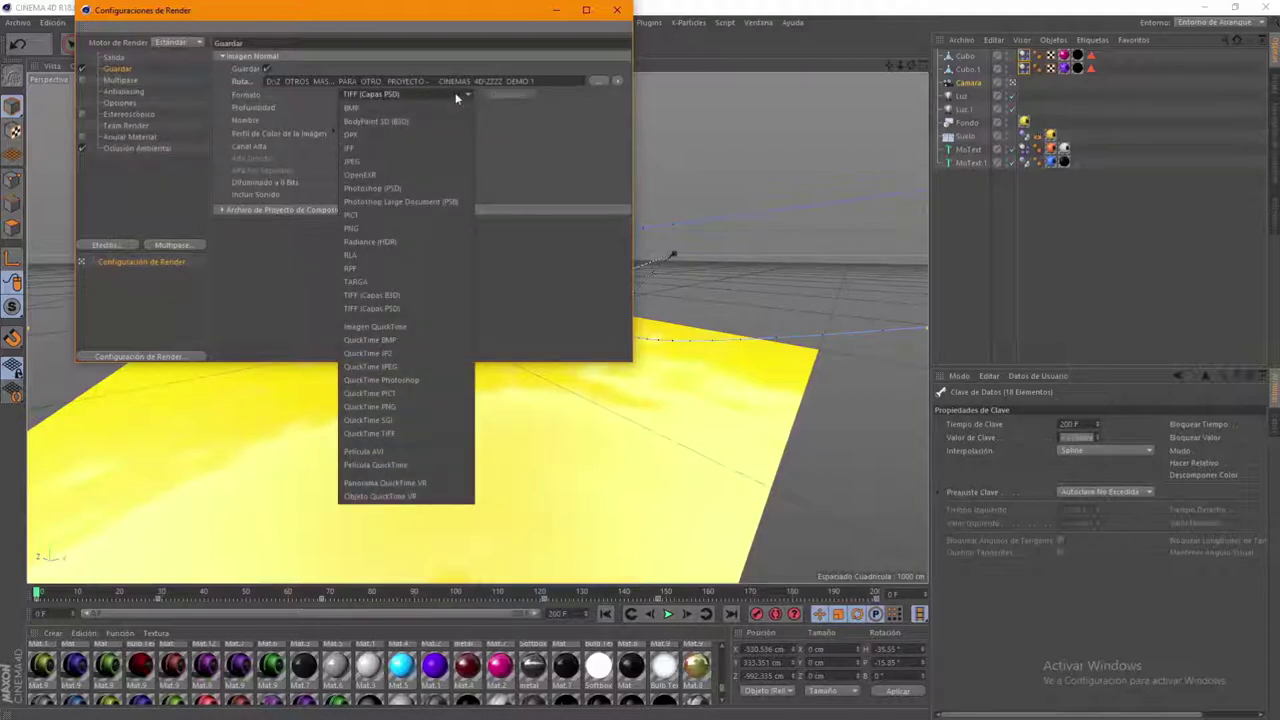
click(375, 465)
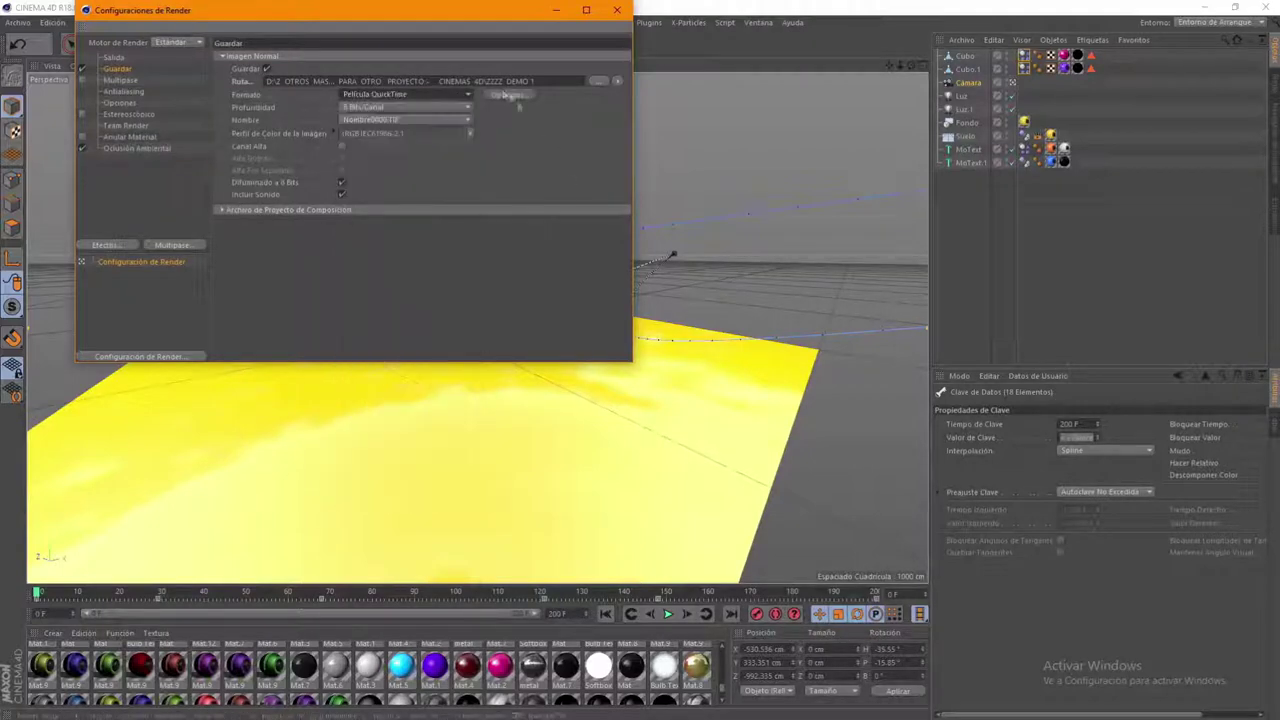
click(616, 10)
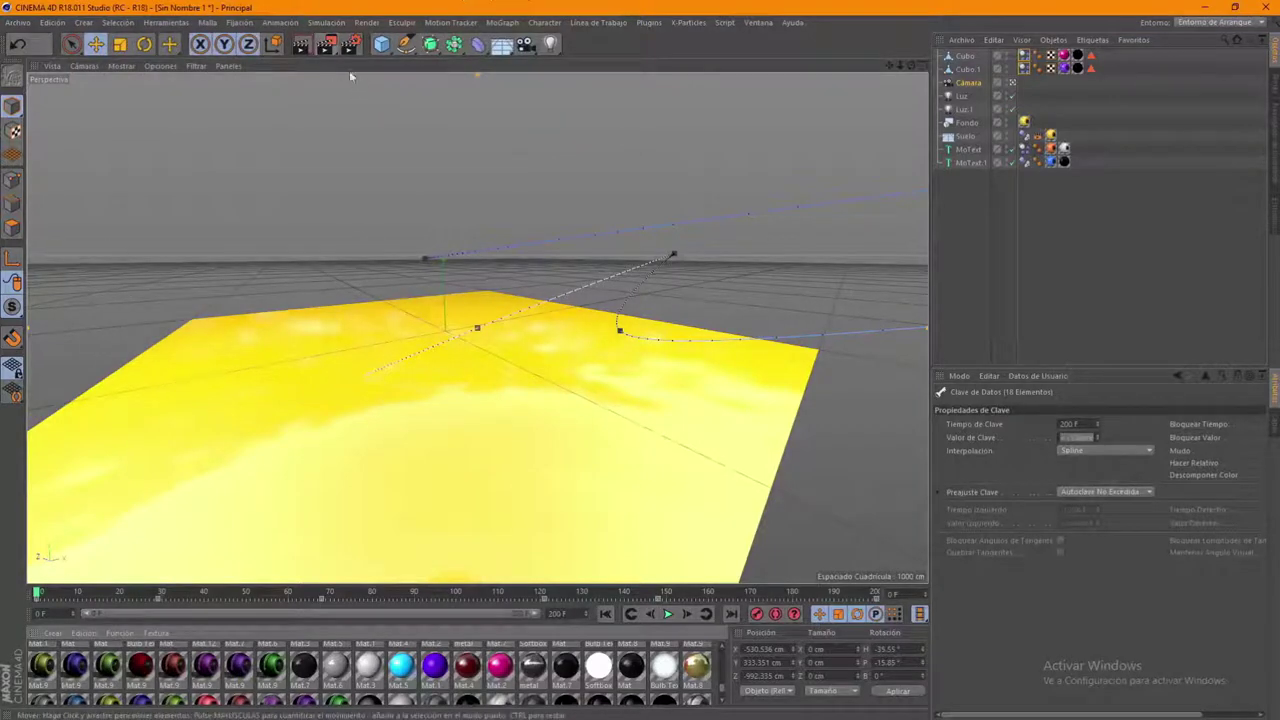
Render the full animation to the Picture Viewer
click(326, 47)
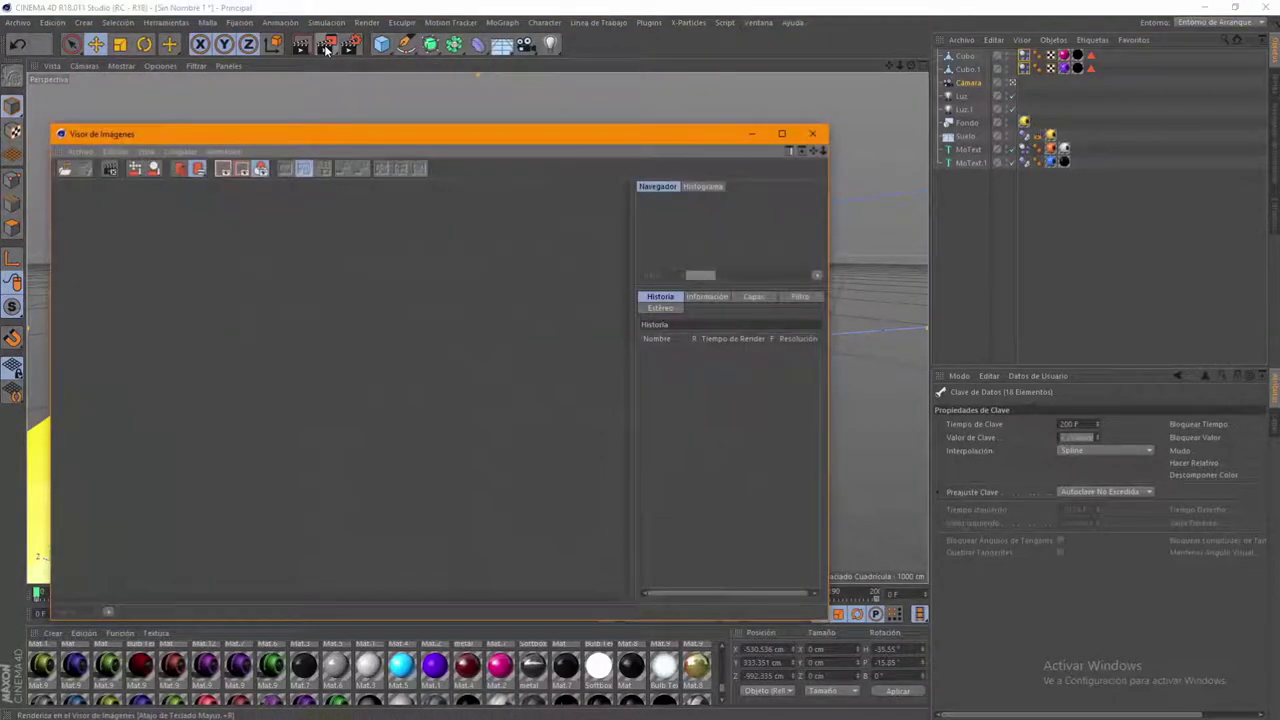